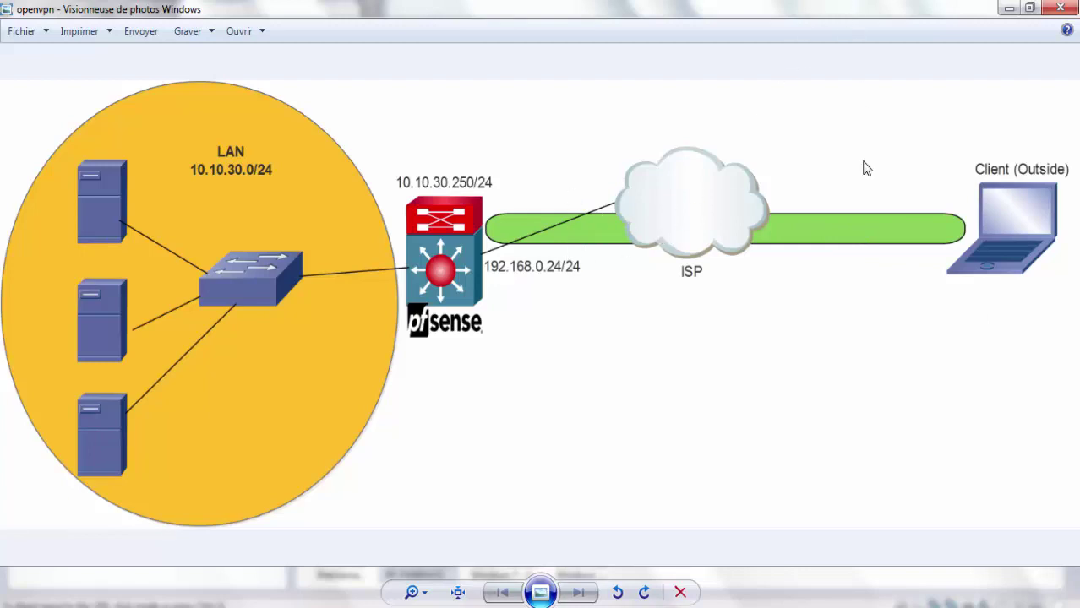
Step: Bring the Windows 7 - 2 VM showing the pfSense login page to the front
mouse_move(575, 583)
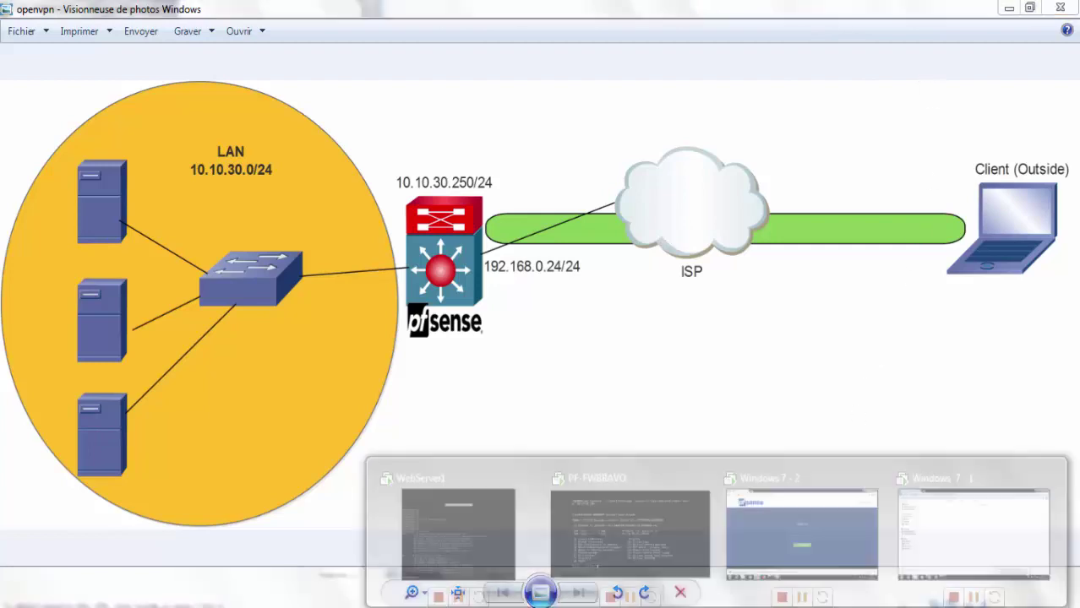
left_click(770, 529)
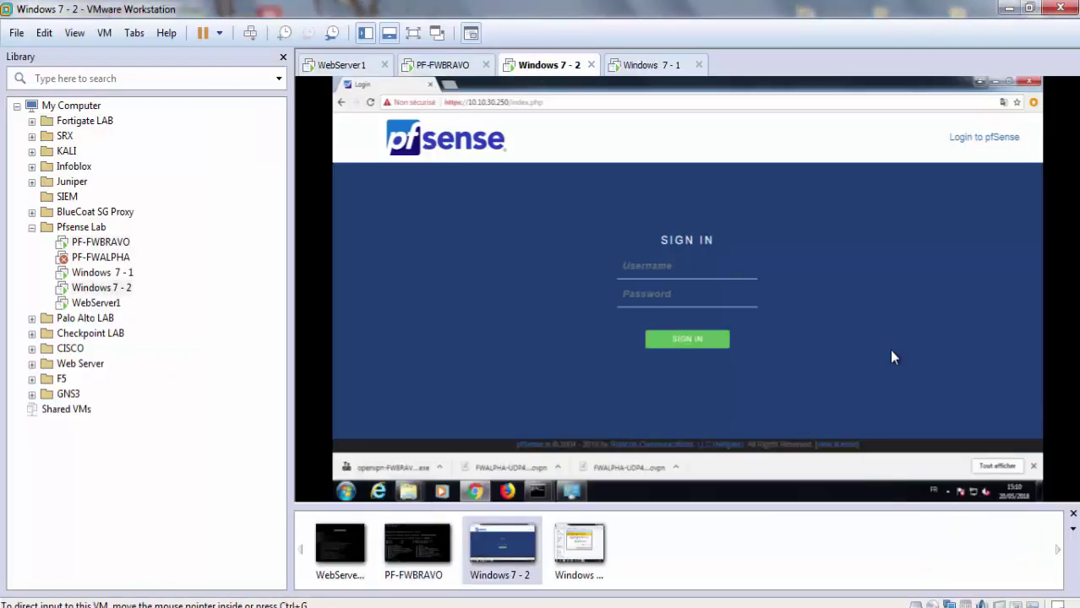
left_click(472, 67)
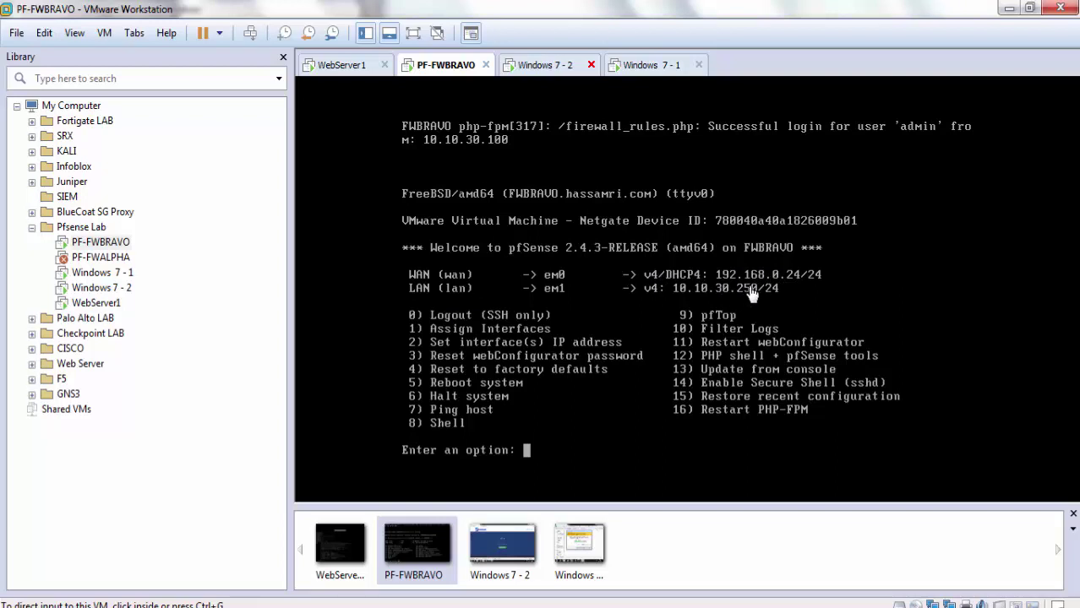
left_click(547, 66)
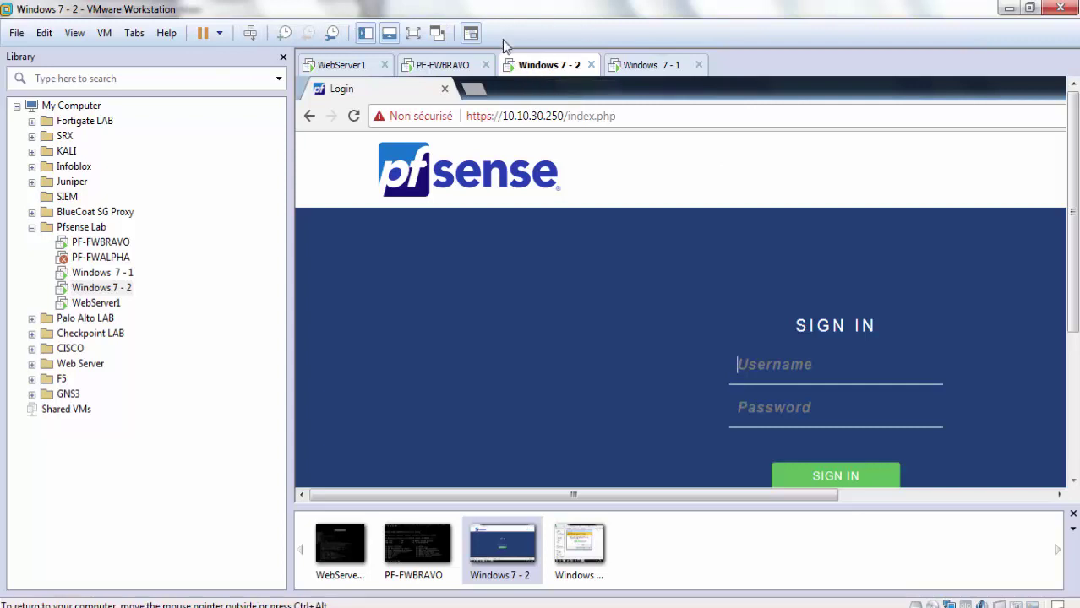
Step: Put the Windows 7 - 2 guest in full screen and launch a command prompt with cmd
left_click(412, 33)
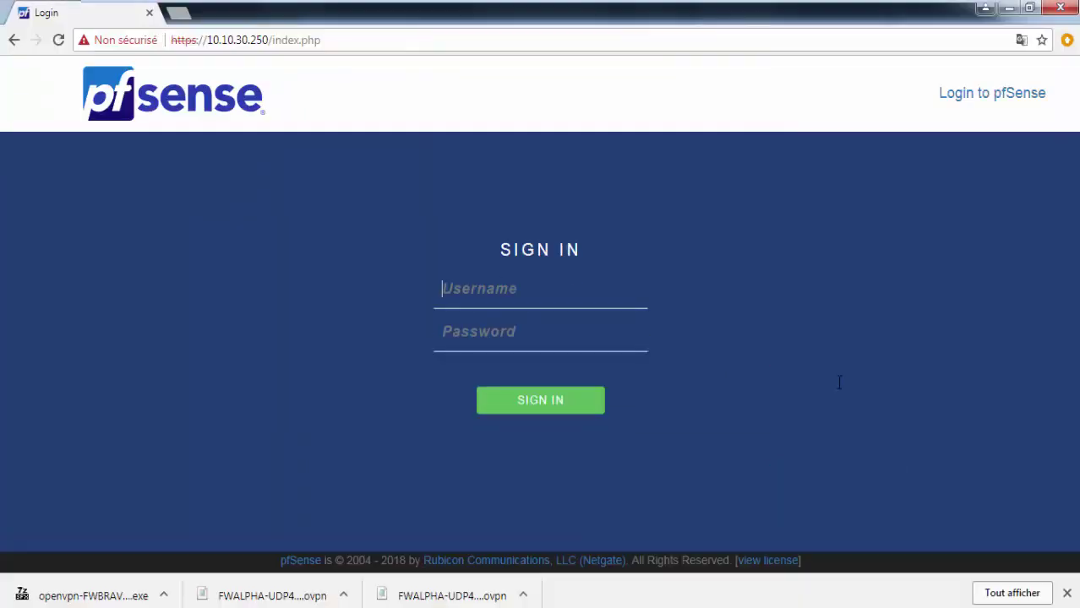
key("super+r")
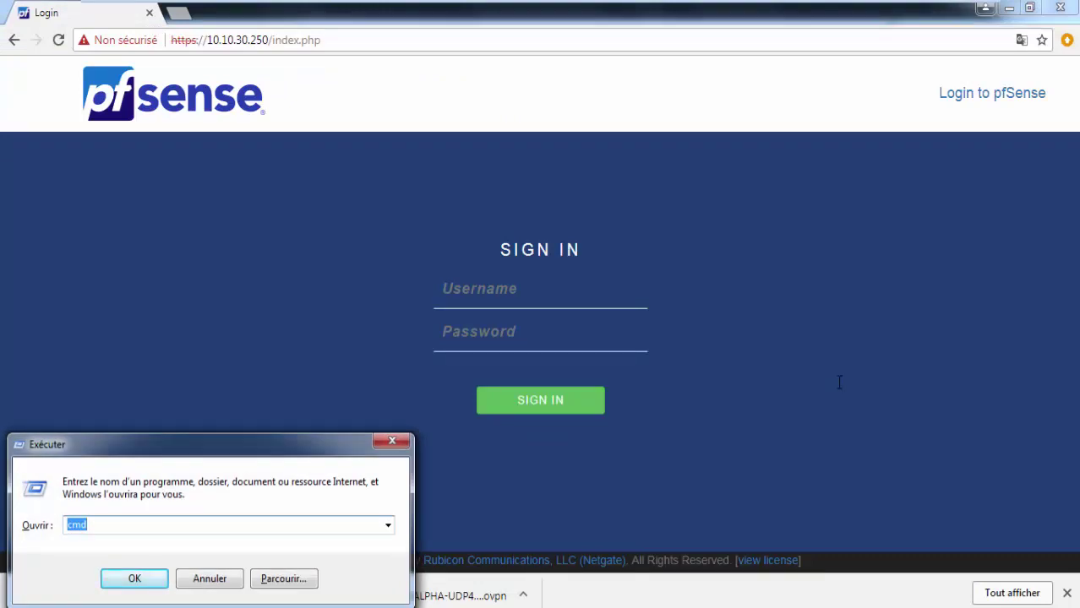
type("cmd")
key("Return")
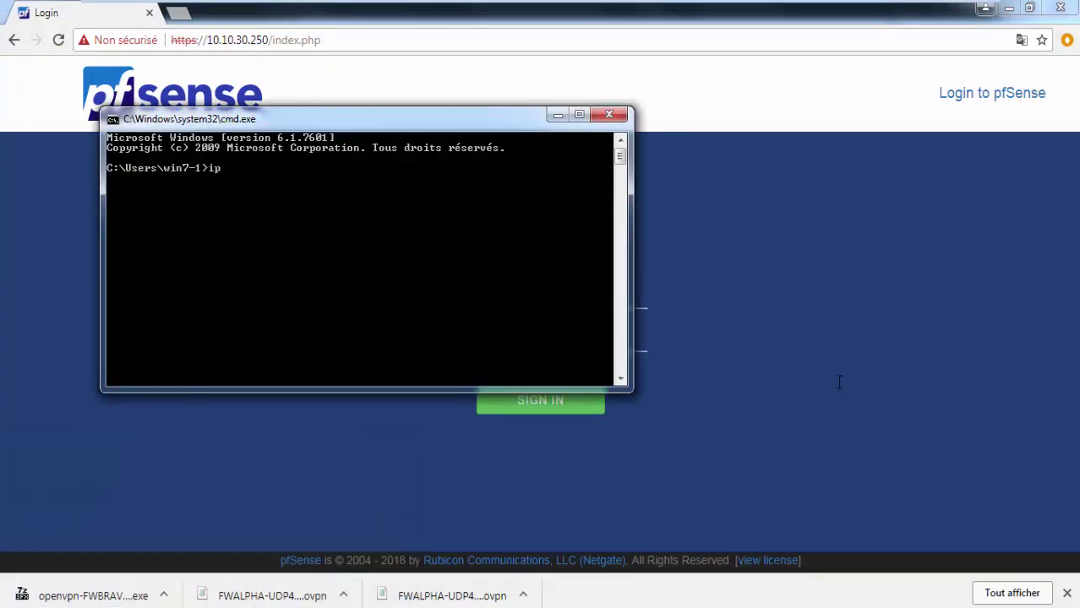
left_click(839, 382)
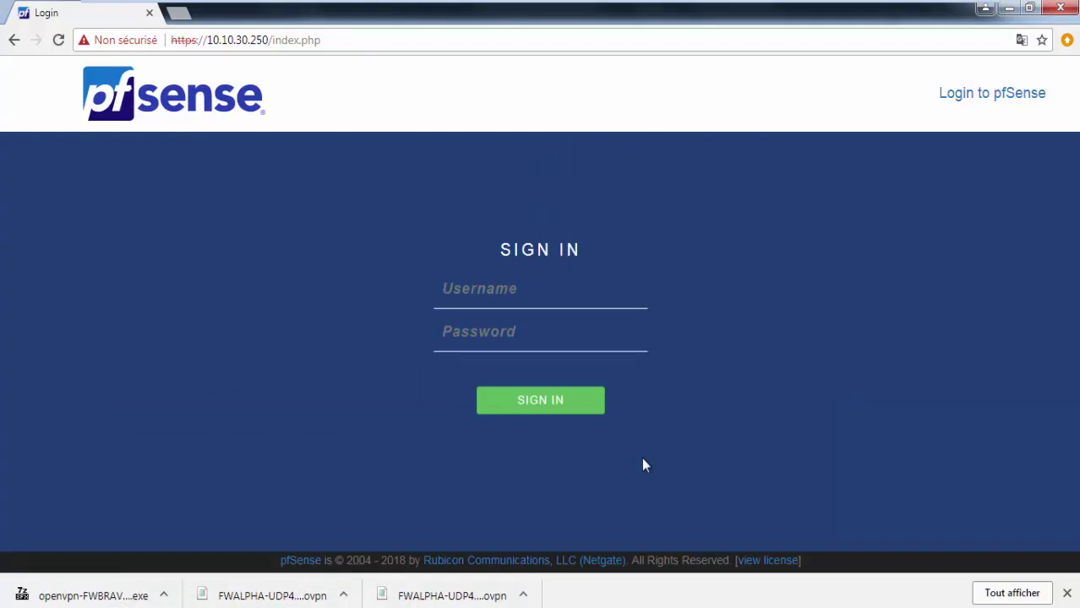
right_click(318, 607)
left_click(314, 588)
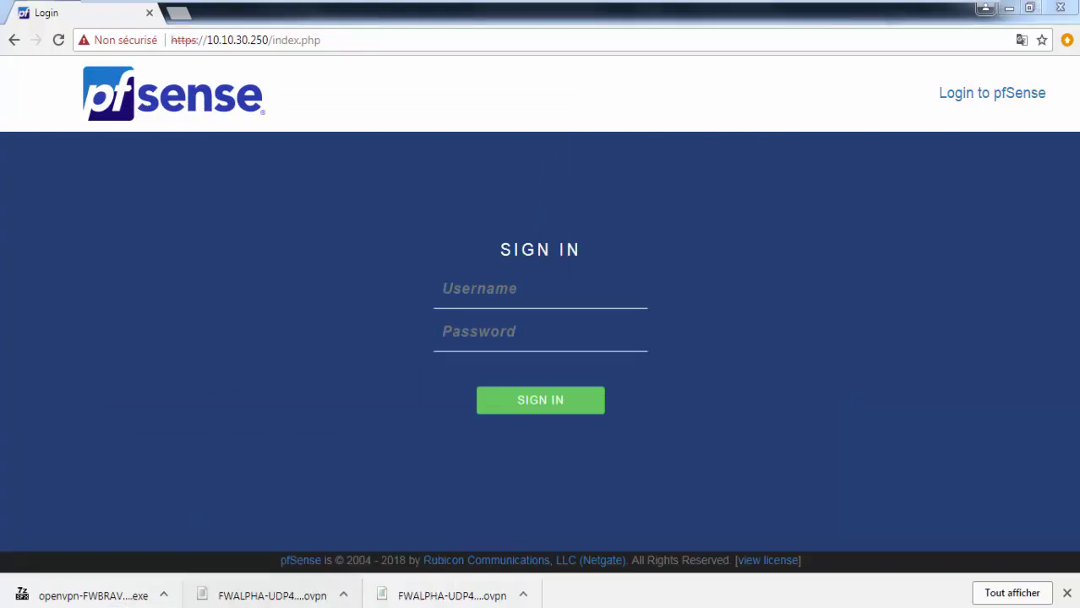
Step: Run ipconfig, showing IPv4 10.10.30.100, mask 255.255.255.0, gateway 10.10.30.250
key("super")
key("super+r")
type("c")
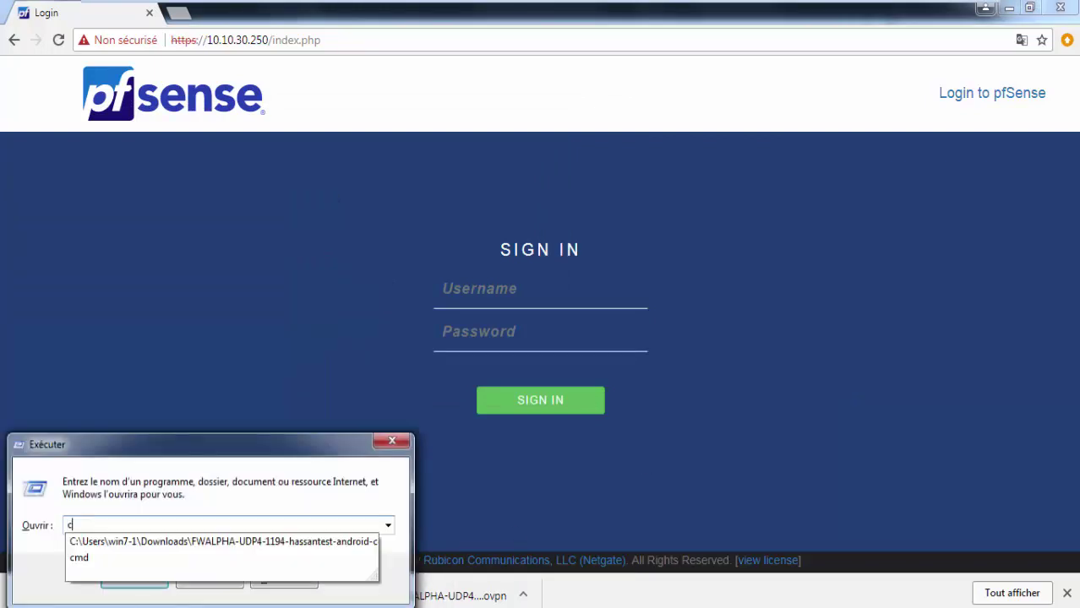
key("Return")
type("ipconfig")
key("Return")
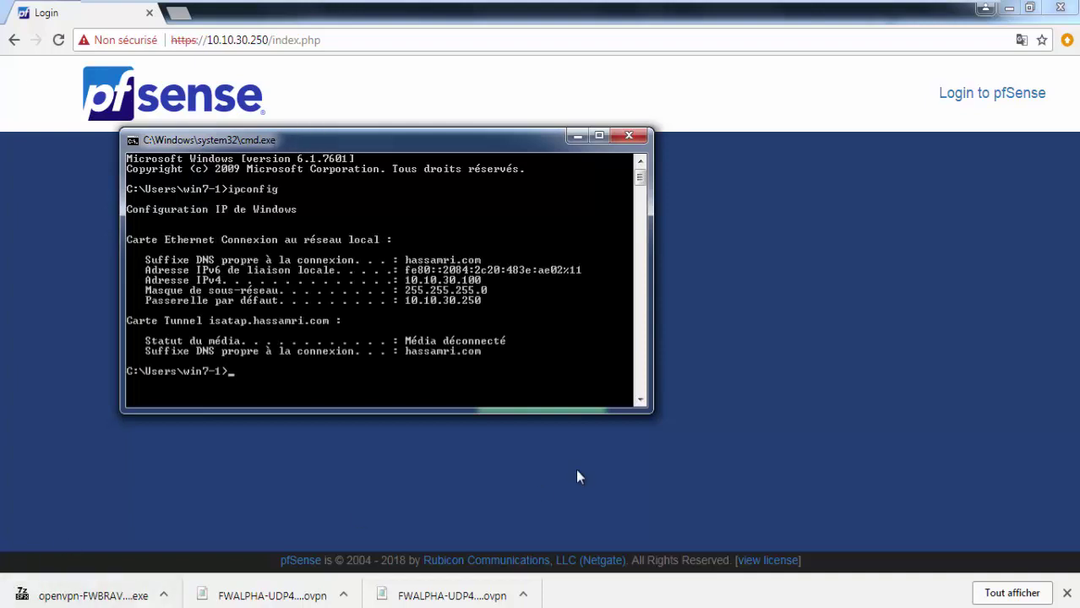
key("ctrl+alt")
mouse_move(466, 2)
Step: Switch to the Windows 7 - 1 guest and postpone the update restart by 4 heures
mouse_move(738, 3)
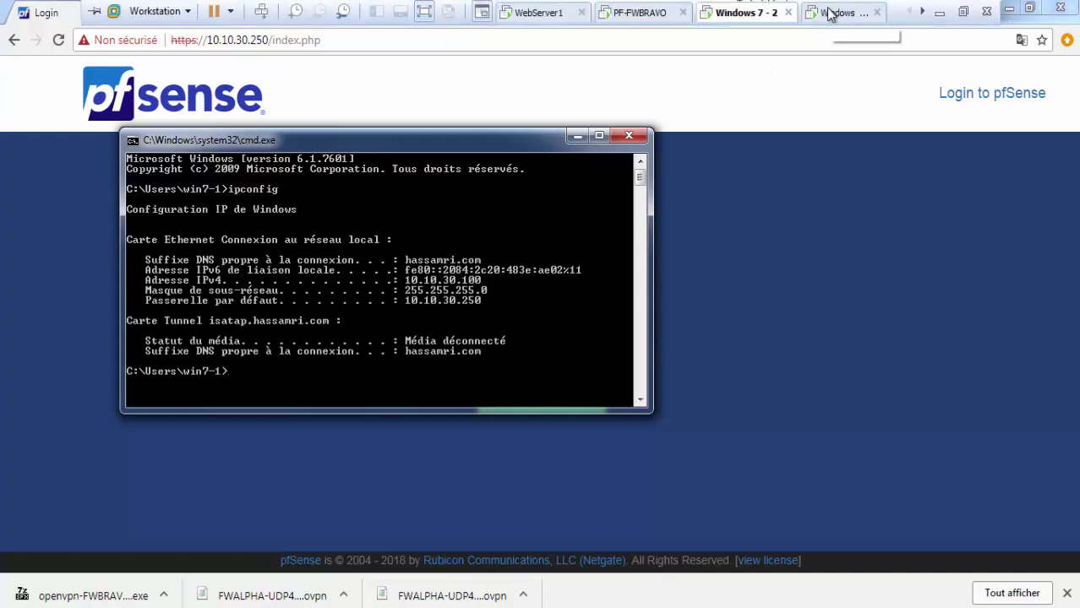
left_click(830, 14)
left_click(765, 13)
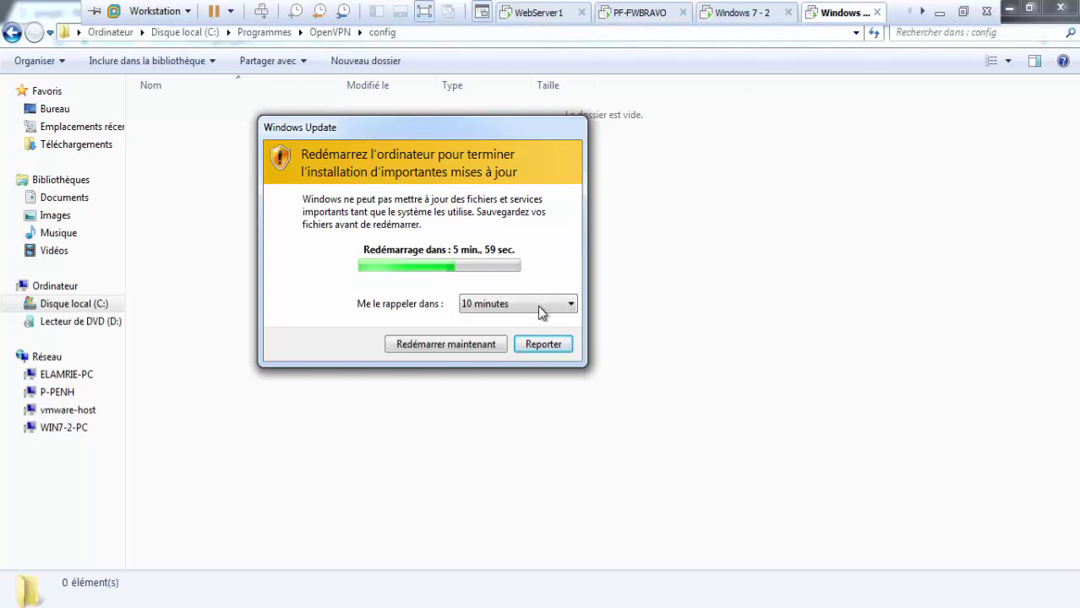
left_click(542, 305)
left_click(541, 346)
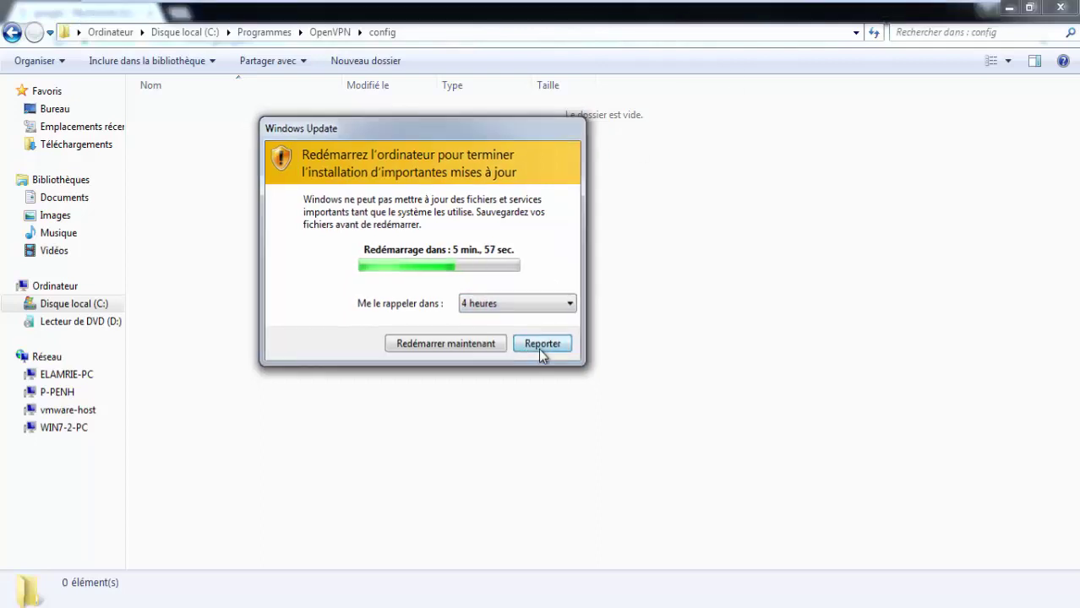
left_click(538, 348)
Step: Run ipconfig on the outside client, showing 192.168.0.41 with gateway 192.168.0.254
key("super+r")
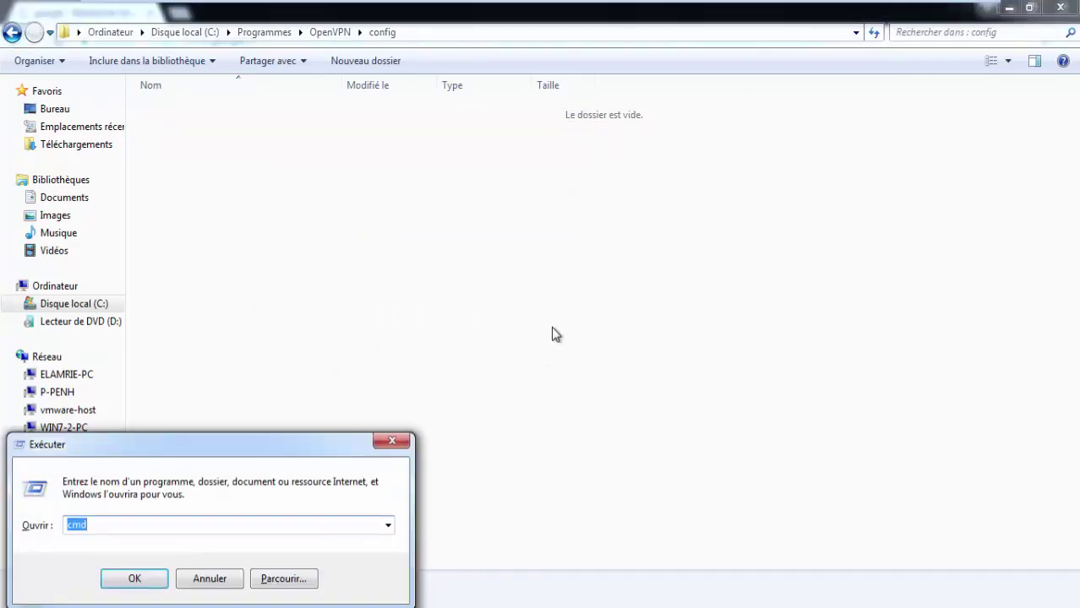
key("Return")
type("i")
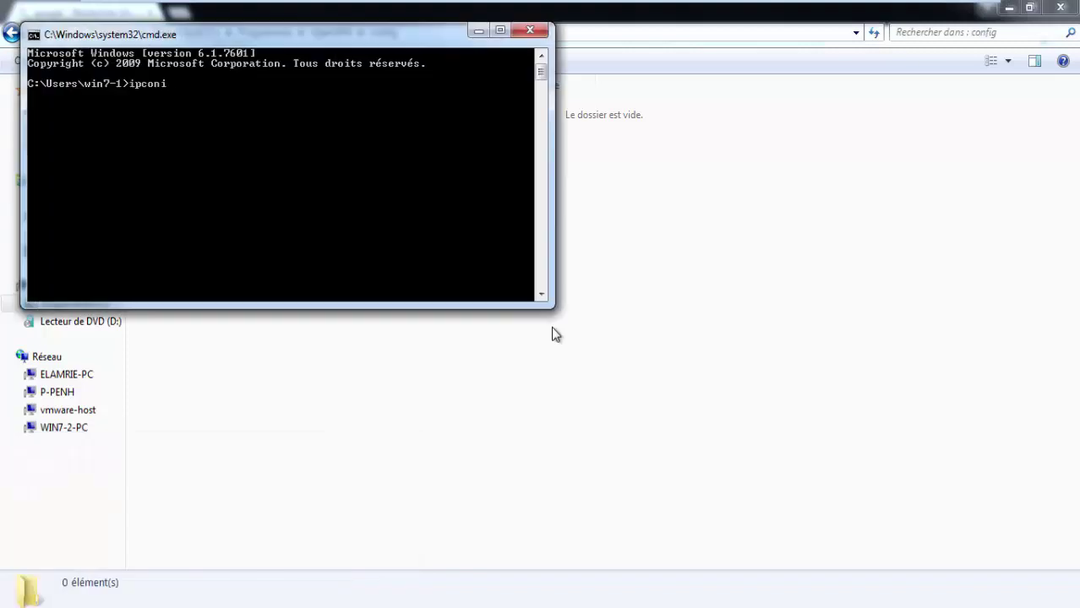
key("Return")
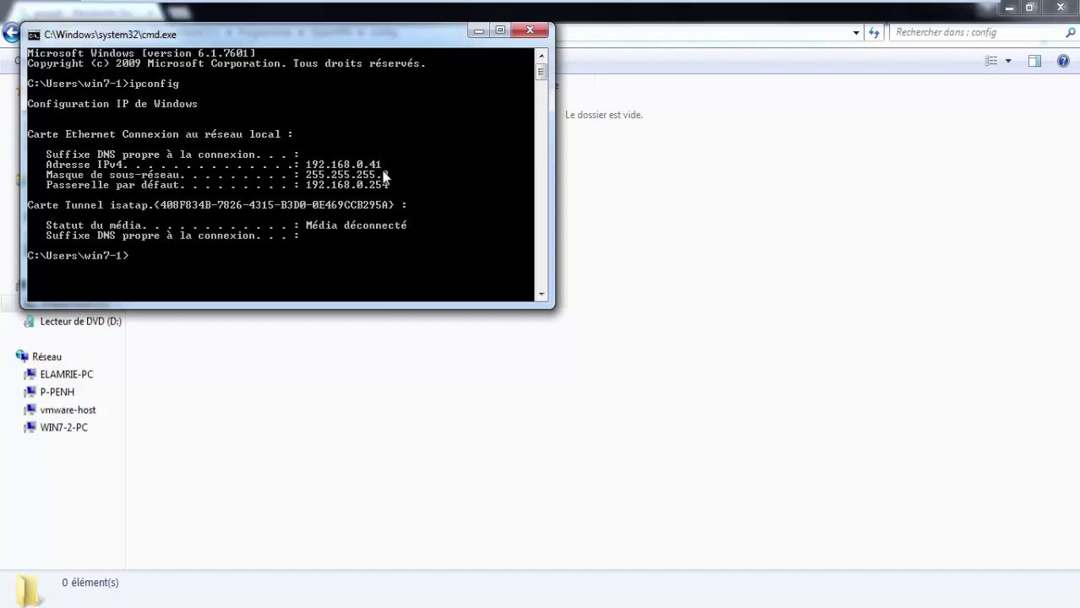
right_click(221, 602)
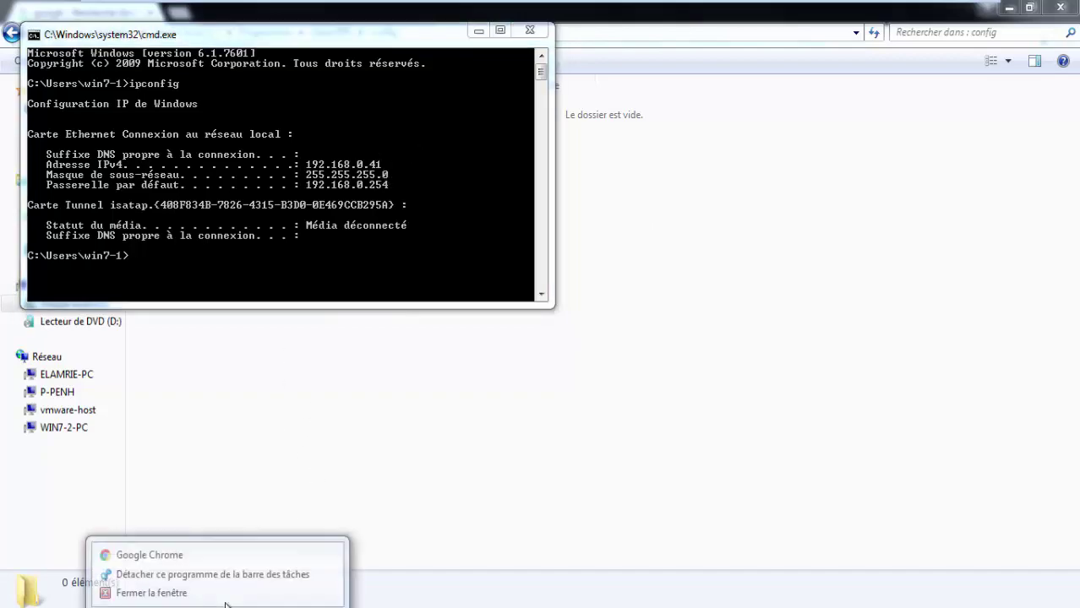
left_click(224, 595)
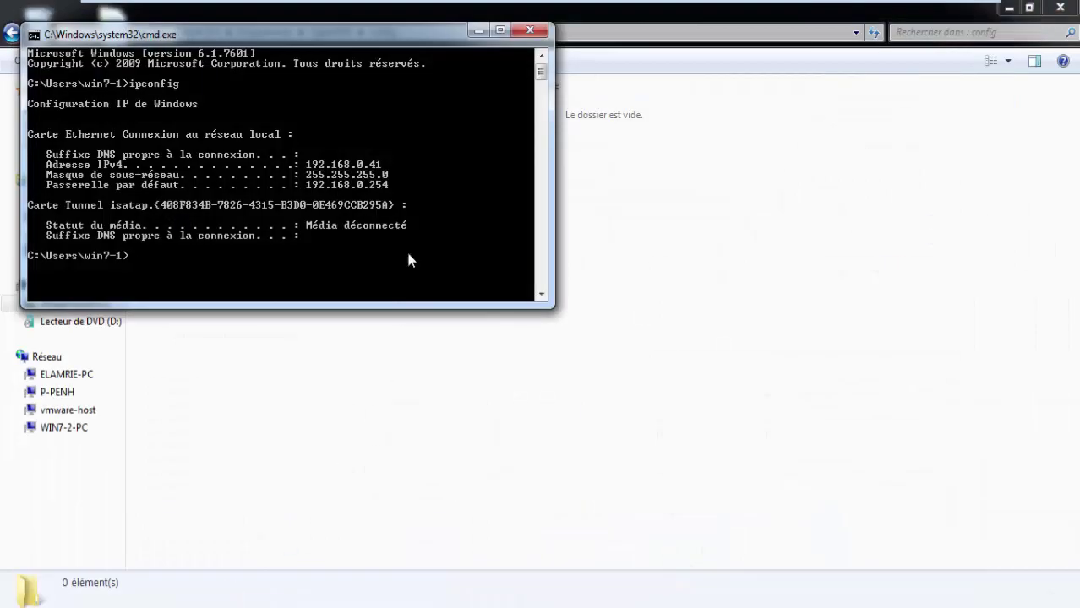
Step: Minimize the command prompt and show the PF-FWBRAVO console with WAN 192.168.0.24/24
left_click(486, 34)
mouse_move(591, 5)
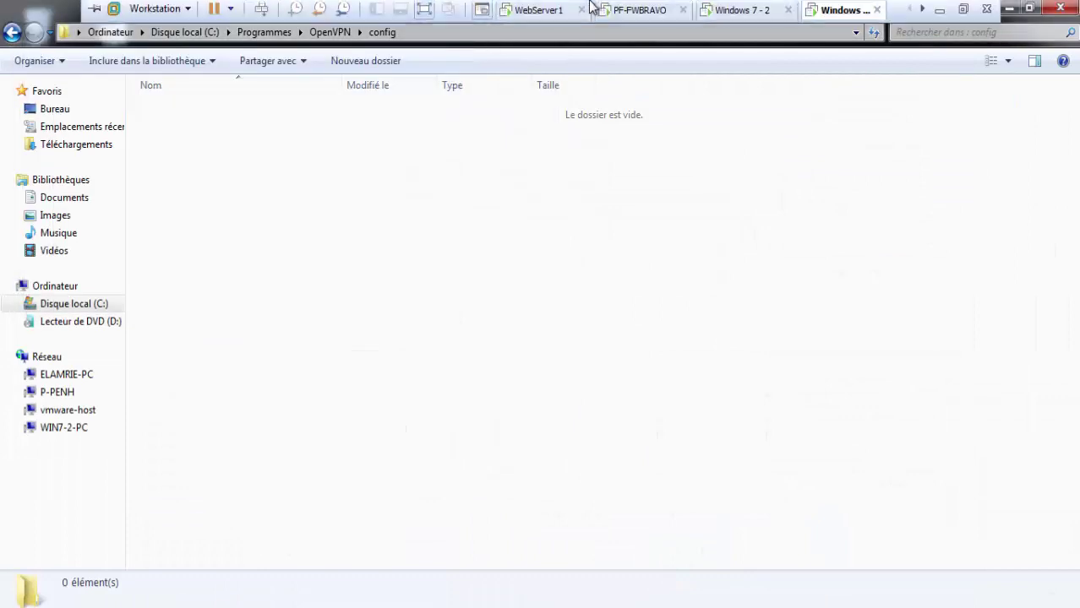
left_click(639, 13)
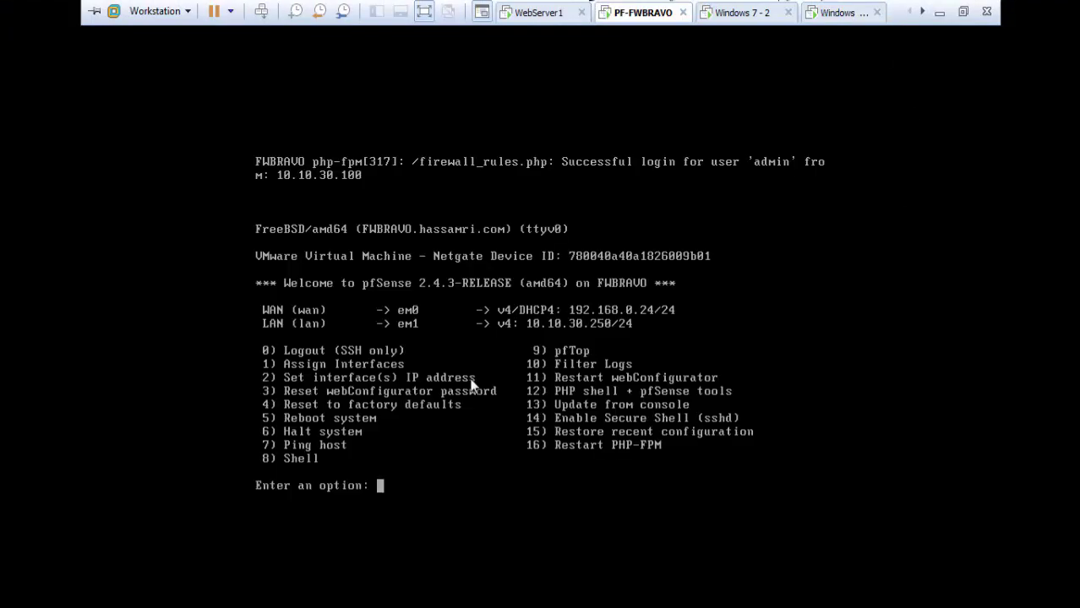
Step: Leave VMware full screen to reveal the diagram with LAN 10.10.30.250/24 and WAN 192.168.0.24/24
left_click(962, 11)
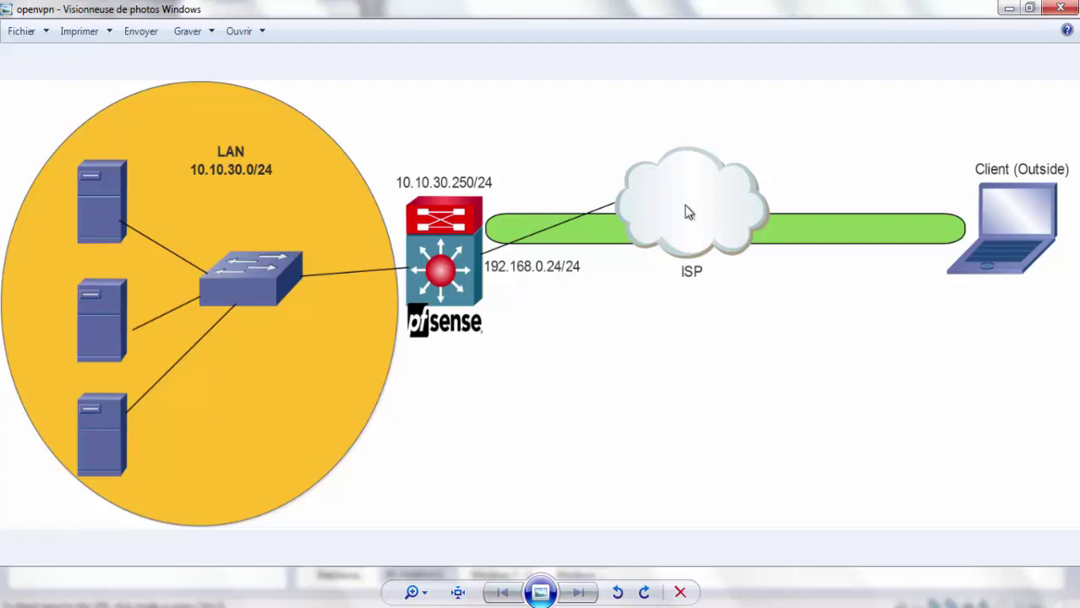
Step: Return to Windows 7 - 2, close its command prompt, and show the 10.10.30.250 sign-in full screen
left_click(930, 600)
mouse_move(793, 598)
left_click(803, 520)
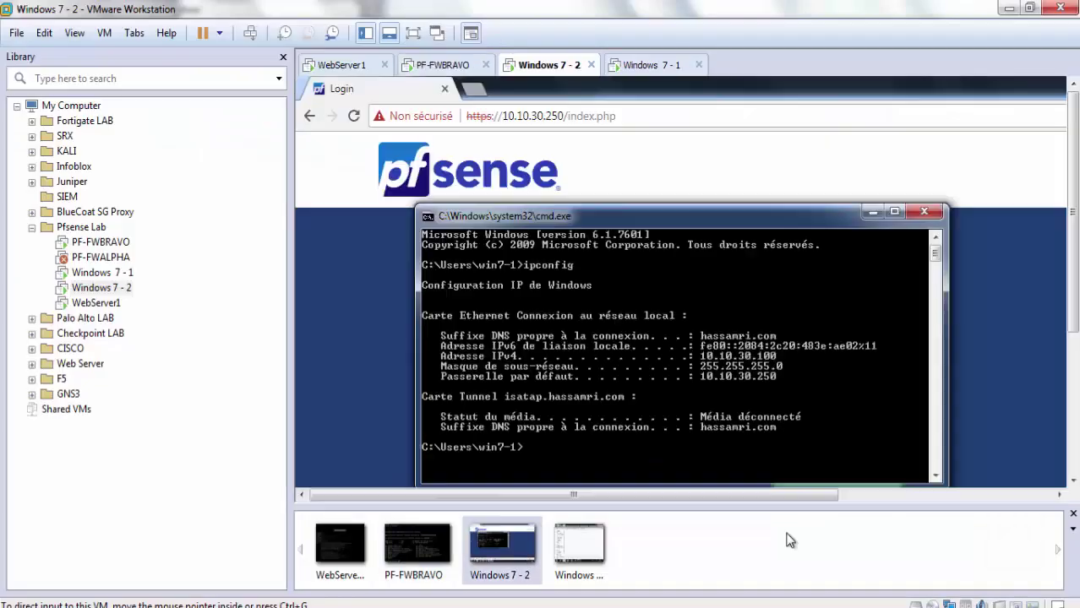
left_click(927, 213)
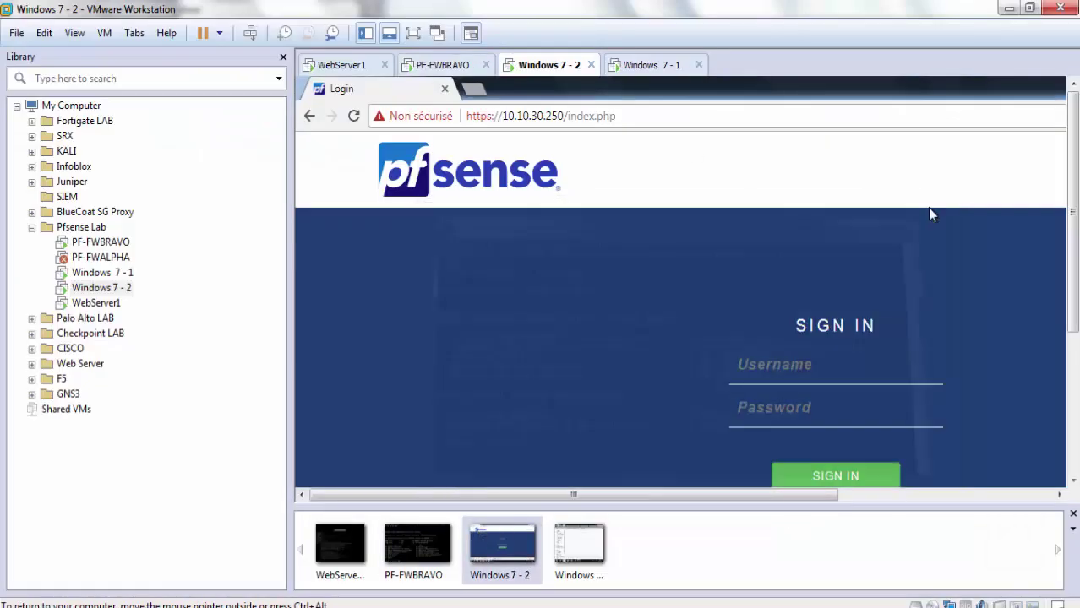
left_click(414, 36)
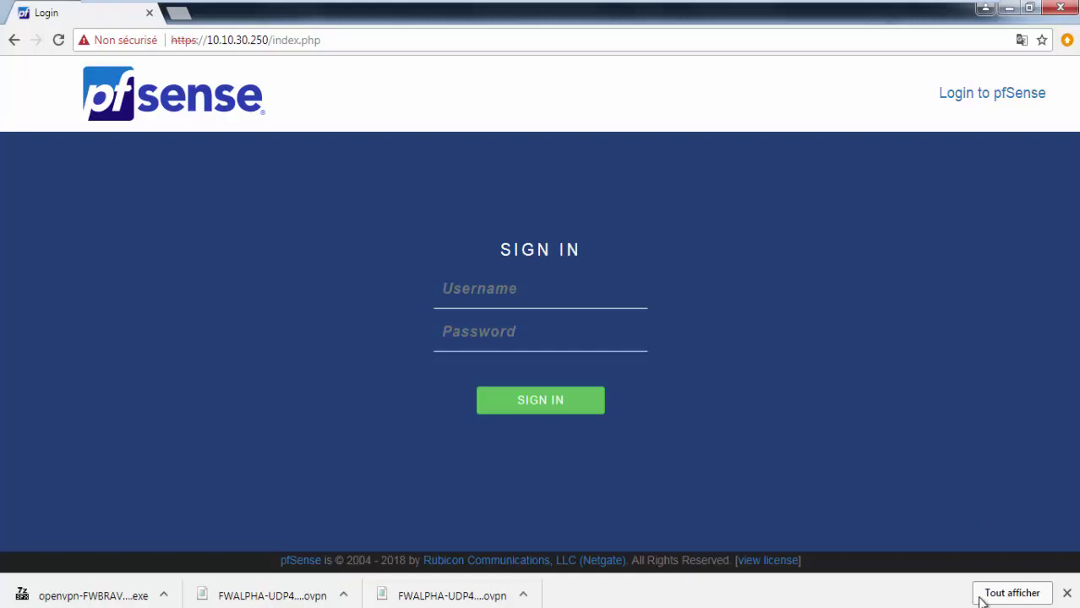
Step: Sign in to pfSense as admin with the account password and open the System menu
left_click(592, 300)
type("ad")
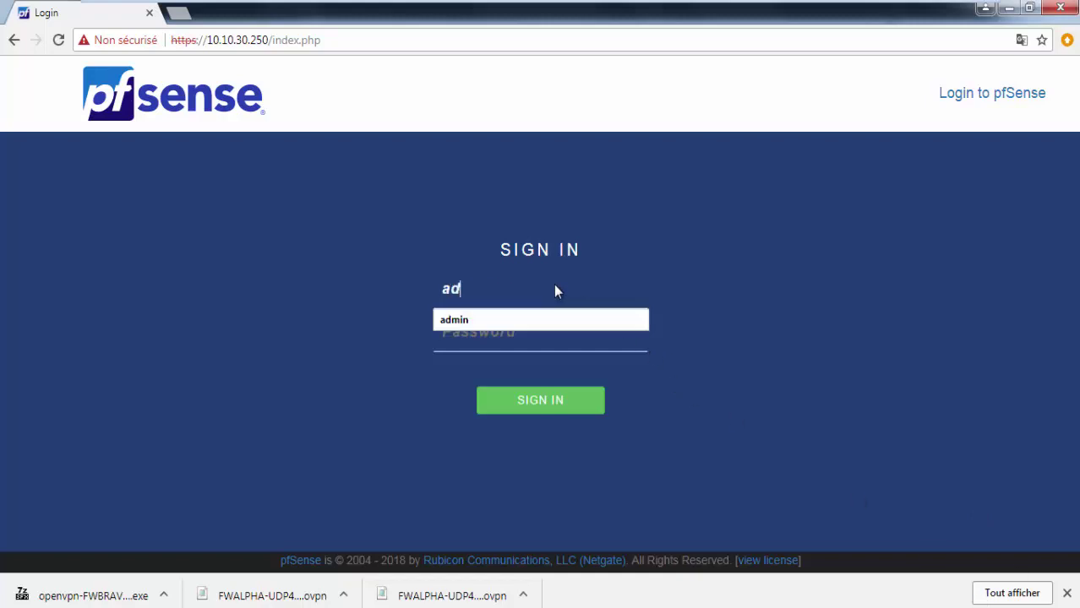
type("min")
key("Tab")
type("•••••••")
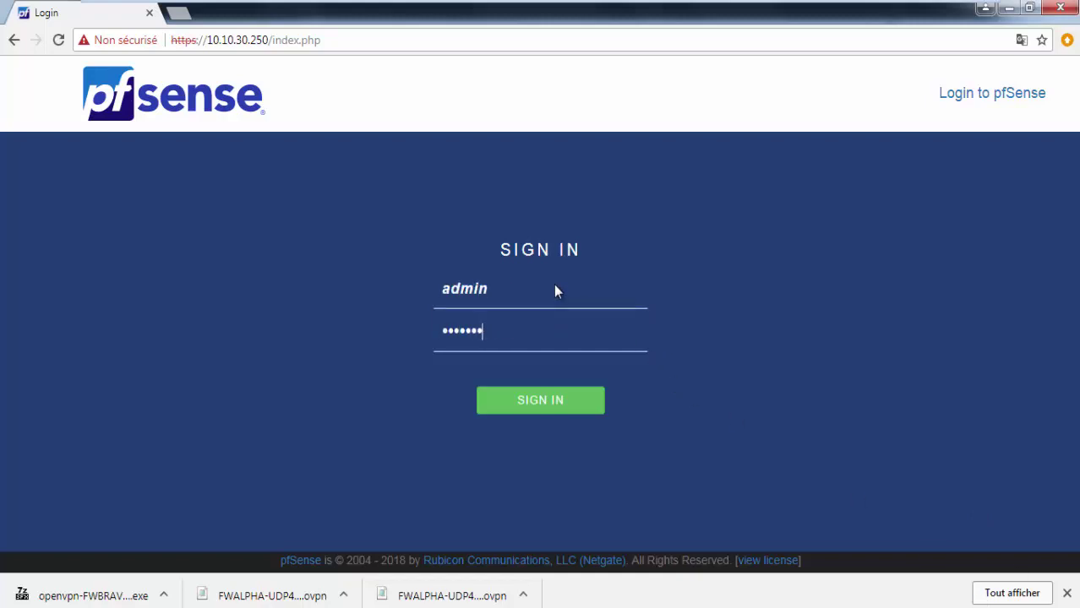
key("Return")
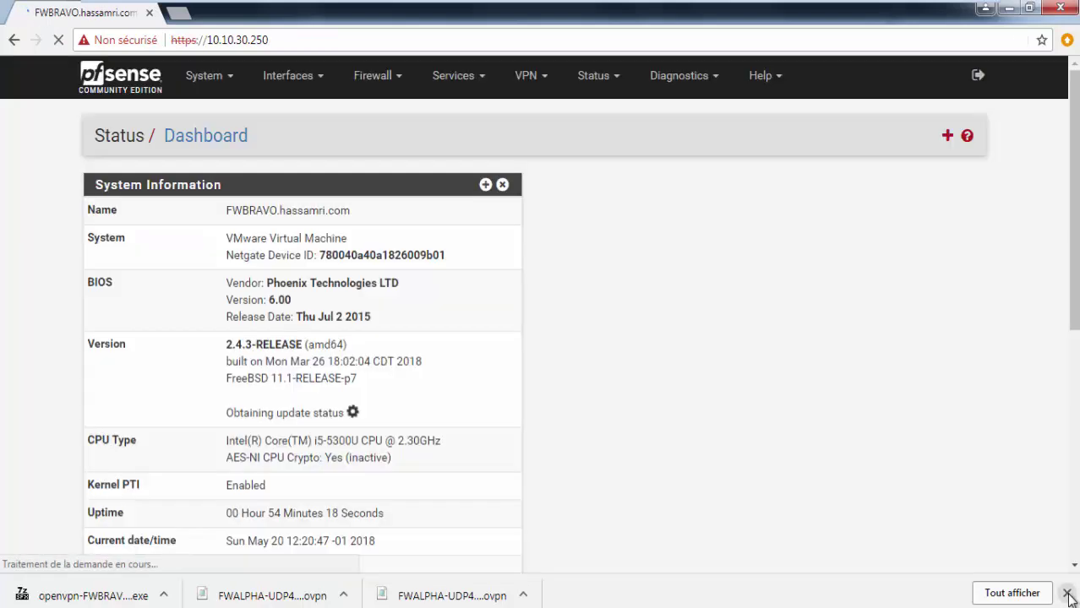
left_click(1068, 594)
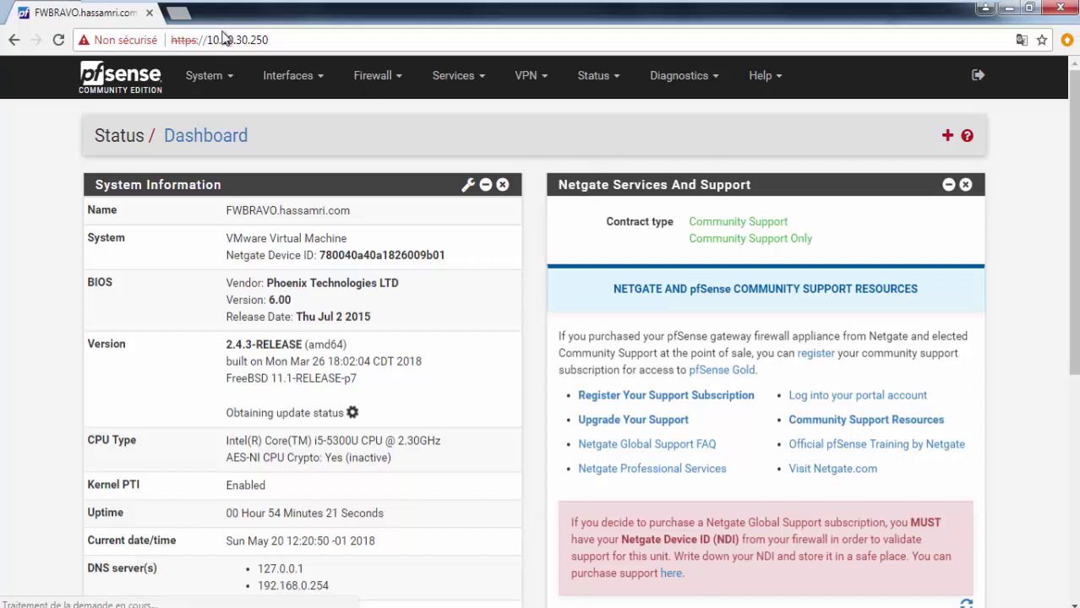
mouse_move(218, 7)
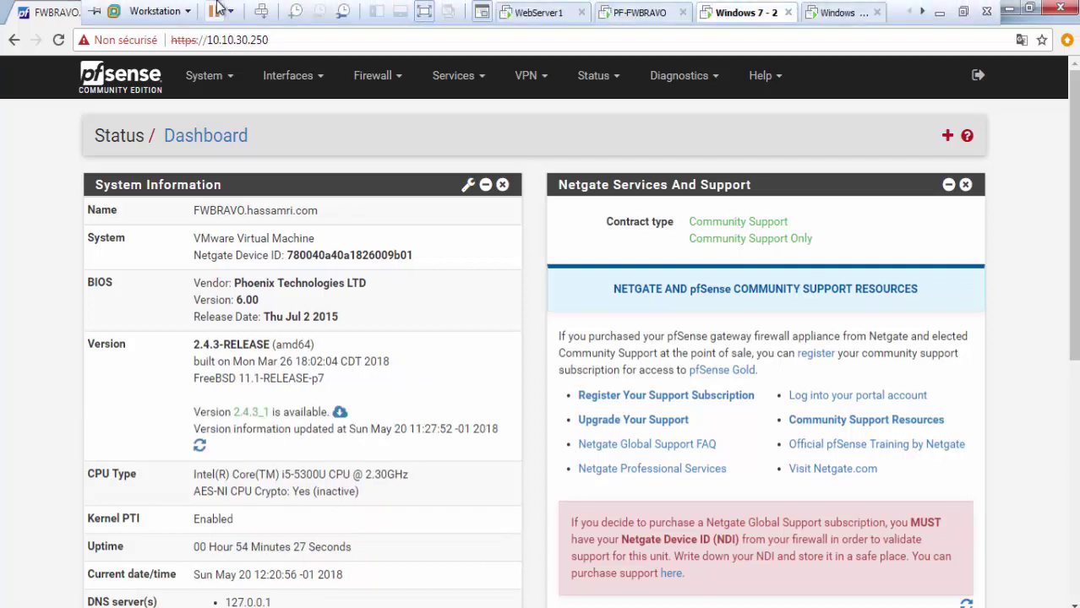
left_click(204, 88)
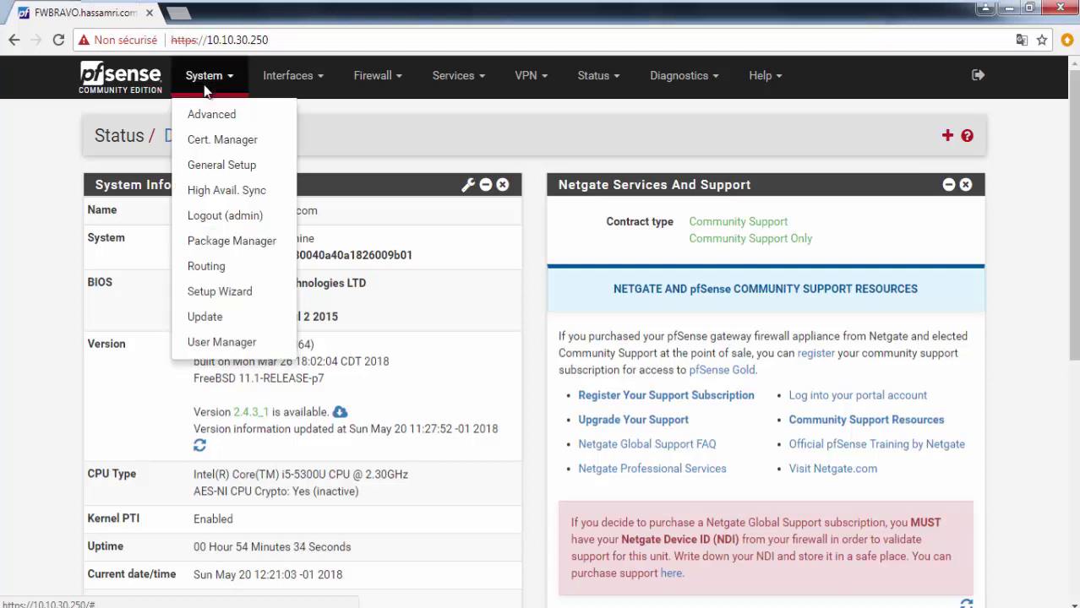
Step: Search Available Packages for 'open' and start installing openvpn-client-export
left_click(232, 243)
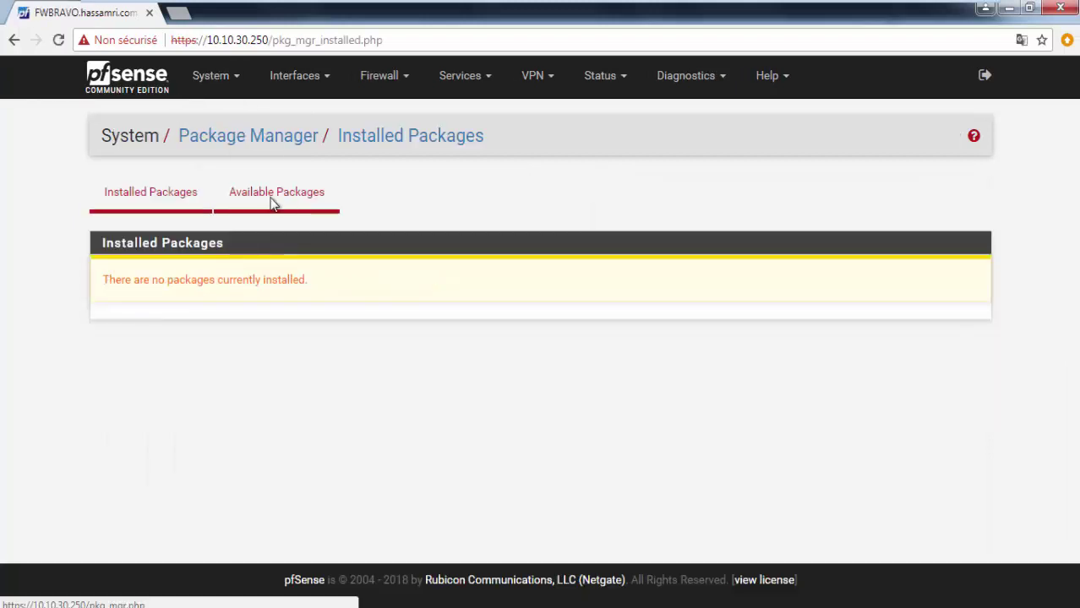
left_click(272, 203)
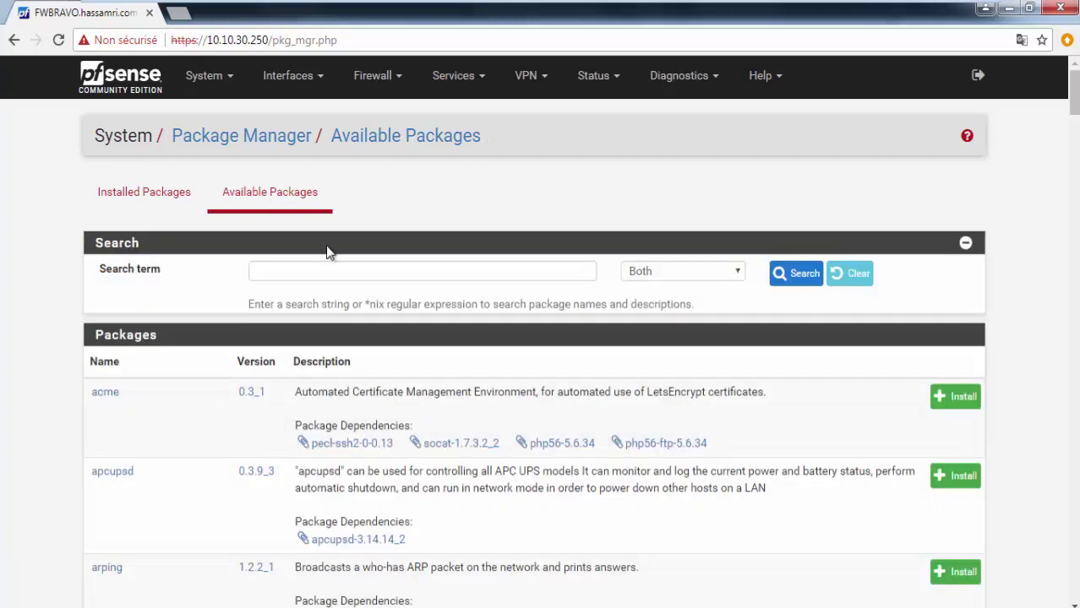
left_click(302, 279)
type("openvpn")
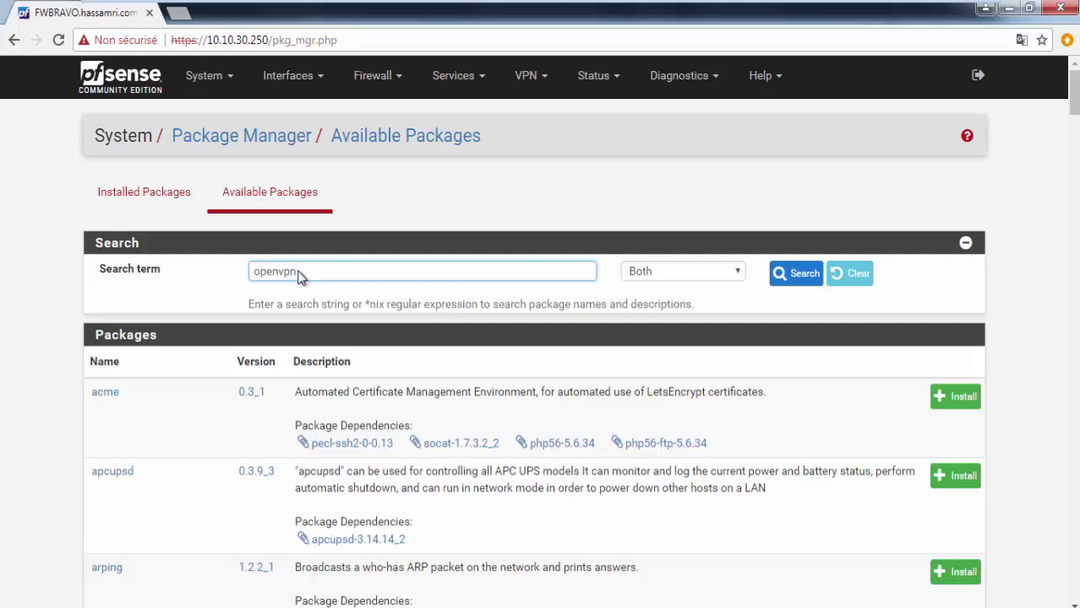
left_click(789, 270)
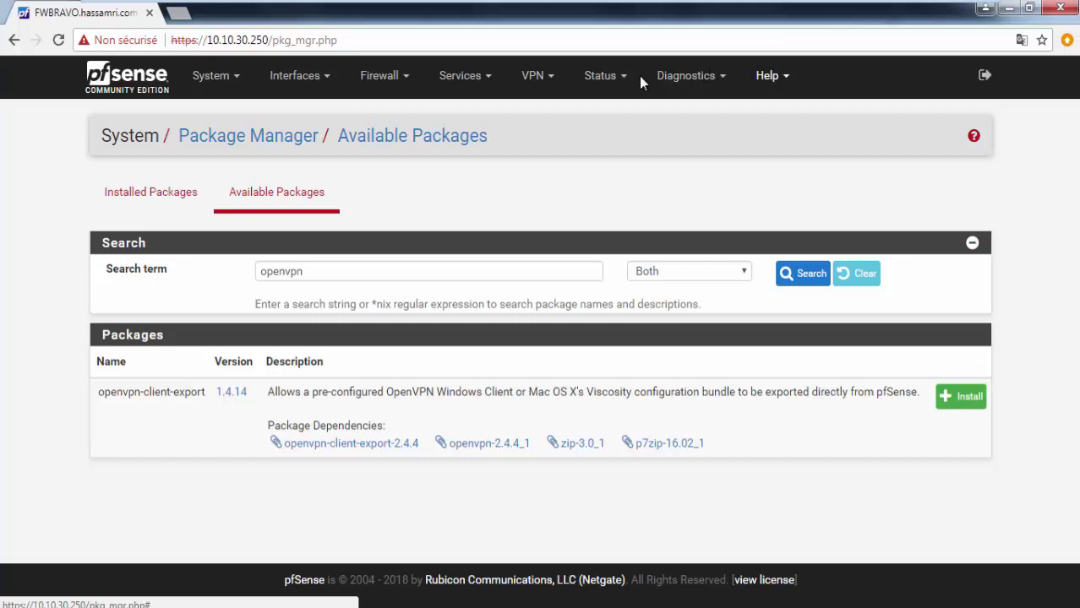
left_click(535, 76)
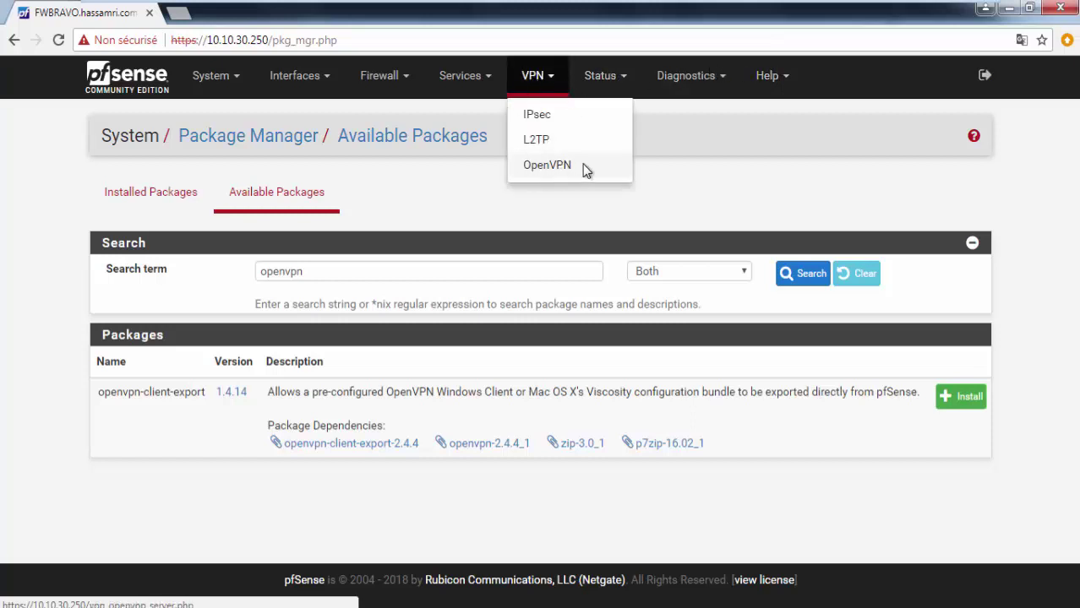
left_click(936, 490)
left_click(968, 397)
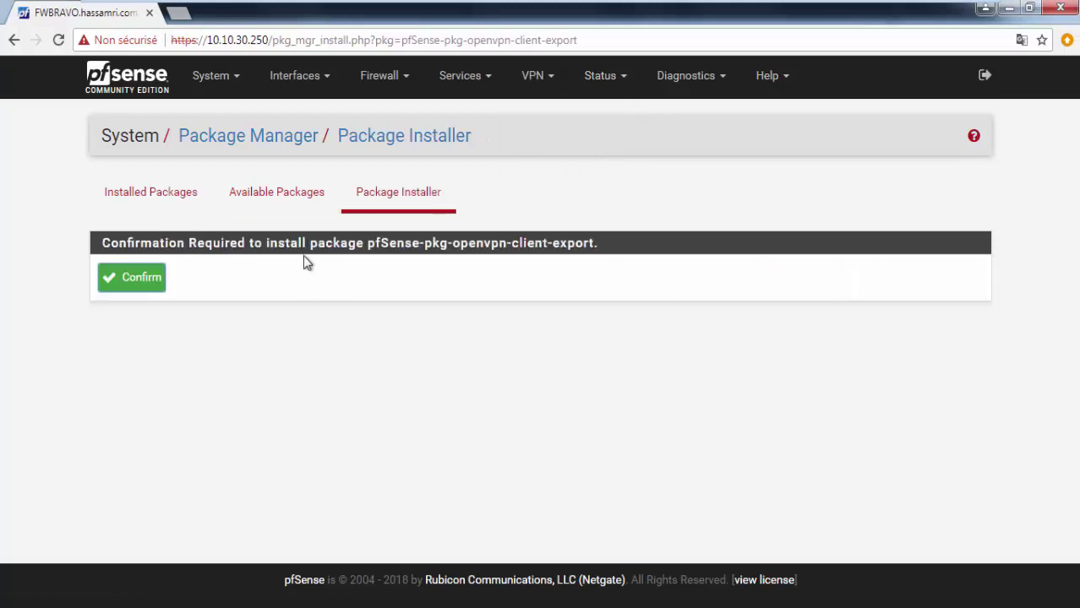
Step: Confirm installing pfSense-pkg-openvpn-client-export and let it finish with its three dependencies
left_click(150, 282)
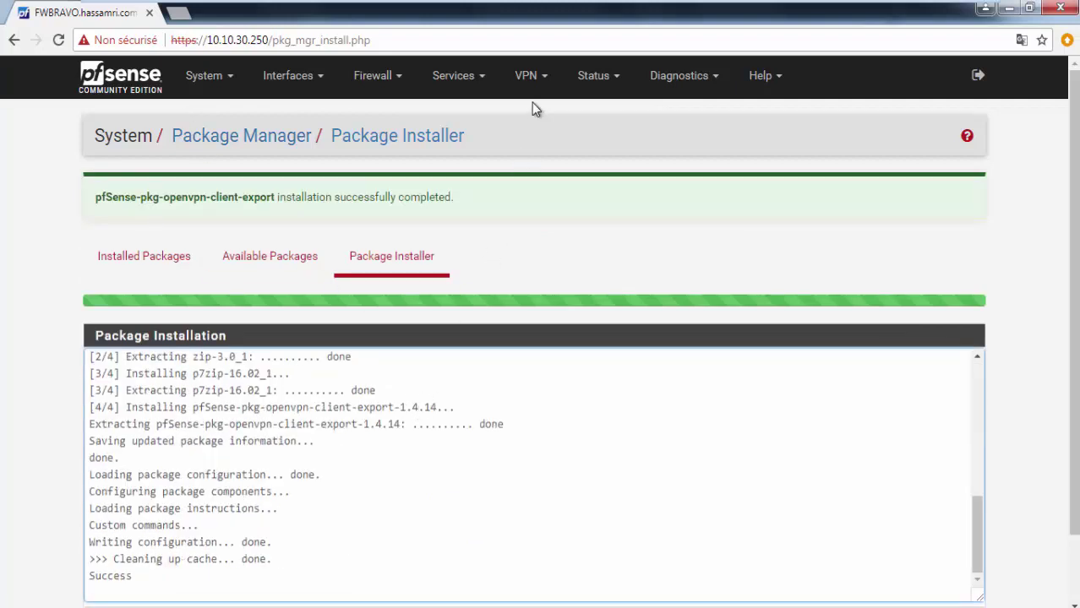
left_click(532, 78)
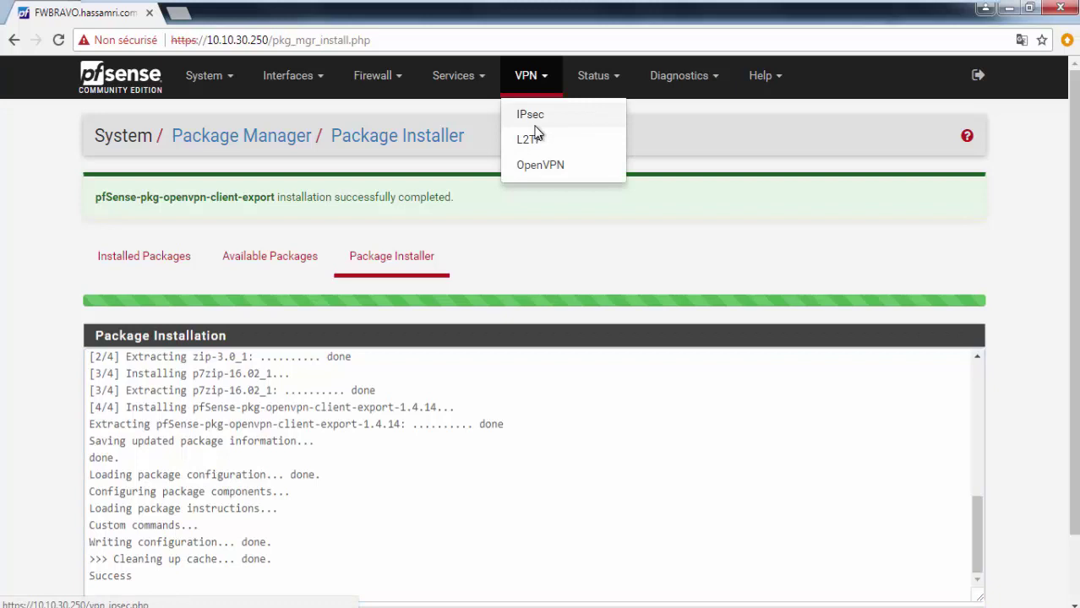
Step: Open VPN > OpenVPN Servers, still empty, and keep the current Windows colour scheme
left_click(561, 165)
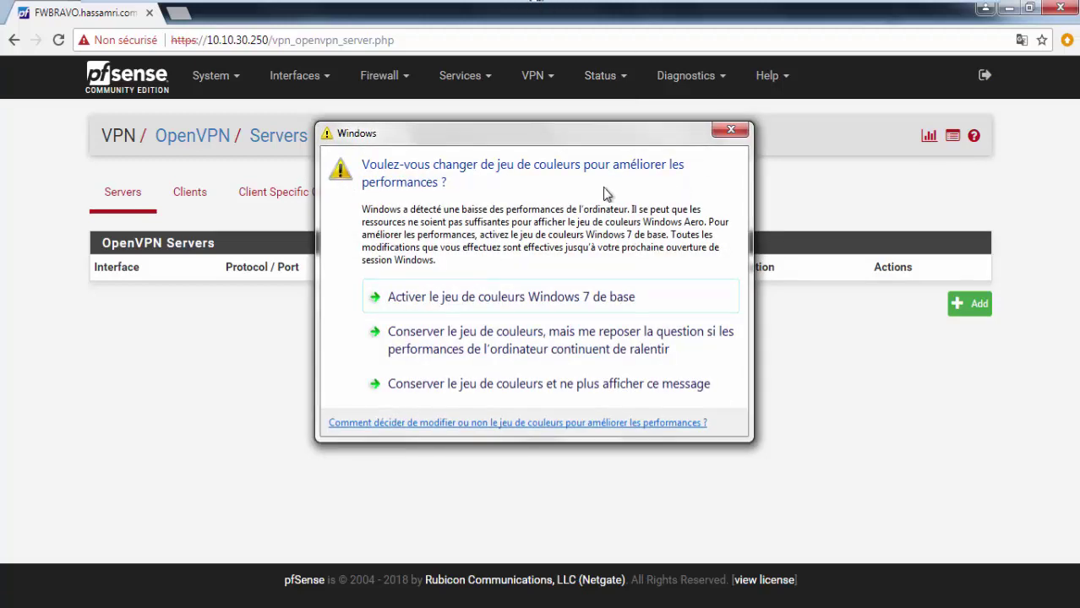
left_click(555, 343)
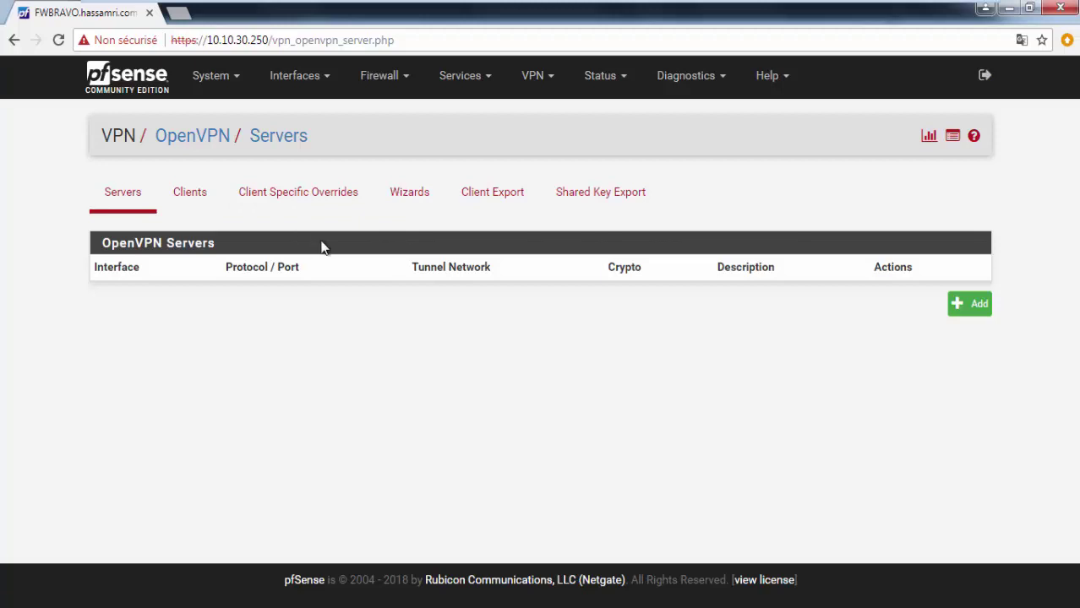
Step: Launch the OpenVPN Remote Access Server Setup wizard with Local User Access as backend
left_click(403, 195)
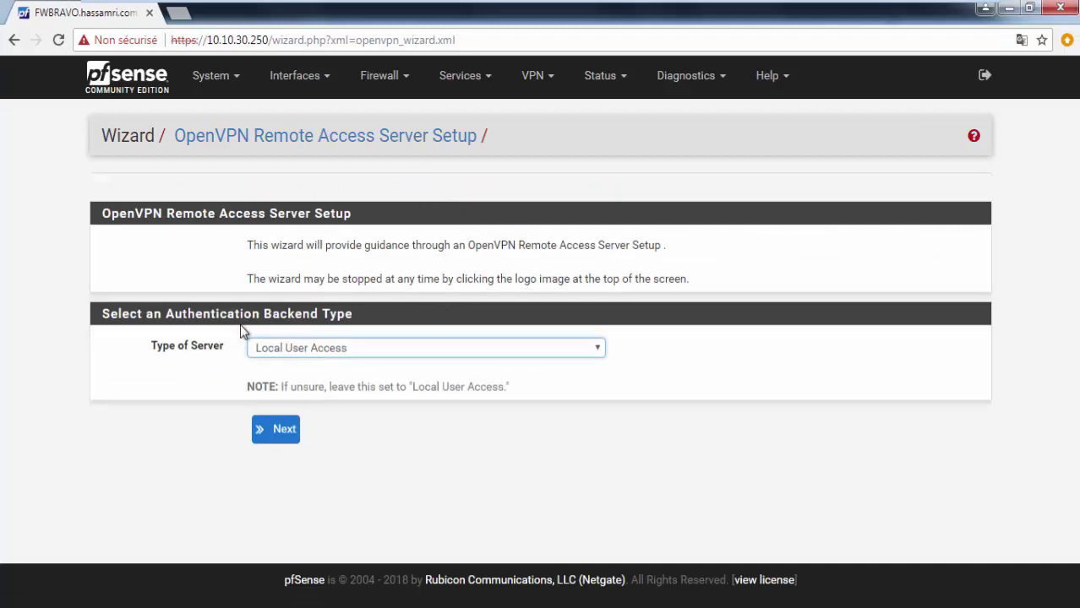
left_click(336, 349)
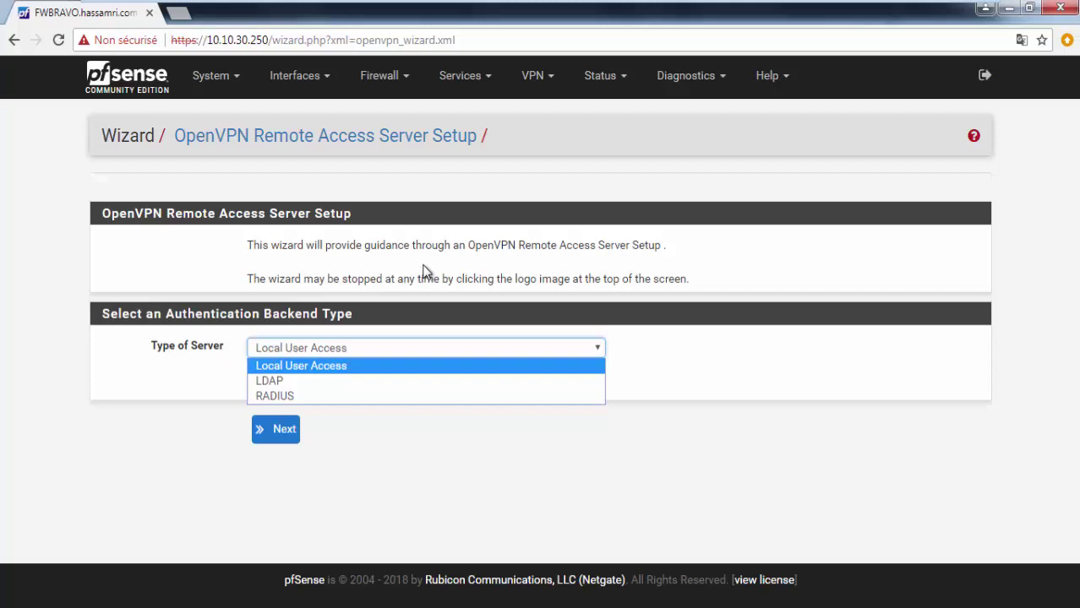
left_click(334, 366)
Step: Continue the OpenVPN wizard to the Add Certificate Authority step
left_click(269, 429)
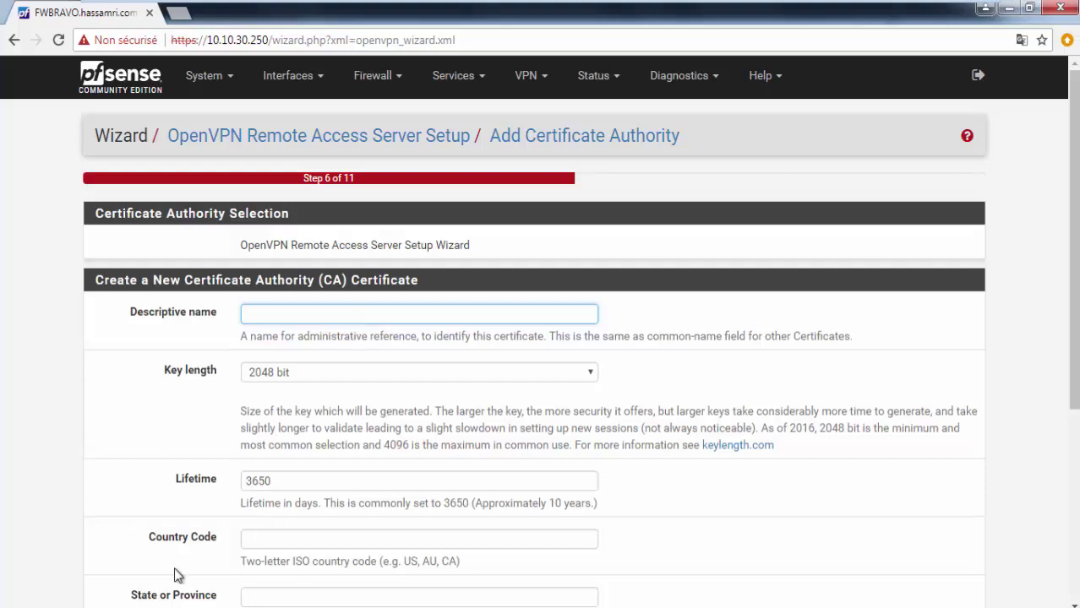
Step: Jot 'Remote Access SSL/TLS + Auth' in a new Notepad note, then minimize it
key("super+r")
type("notep")
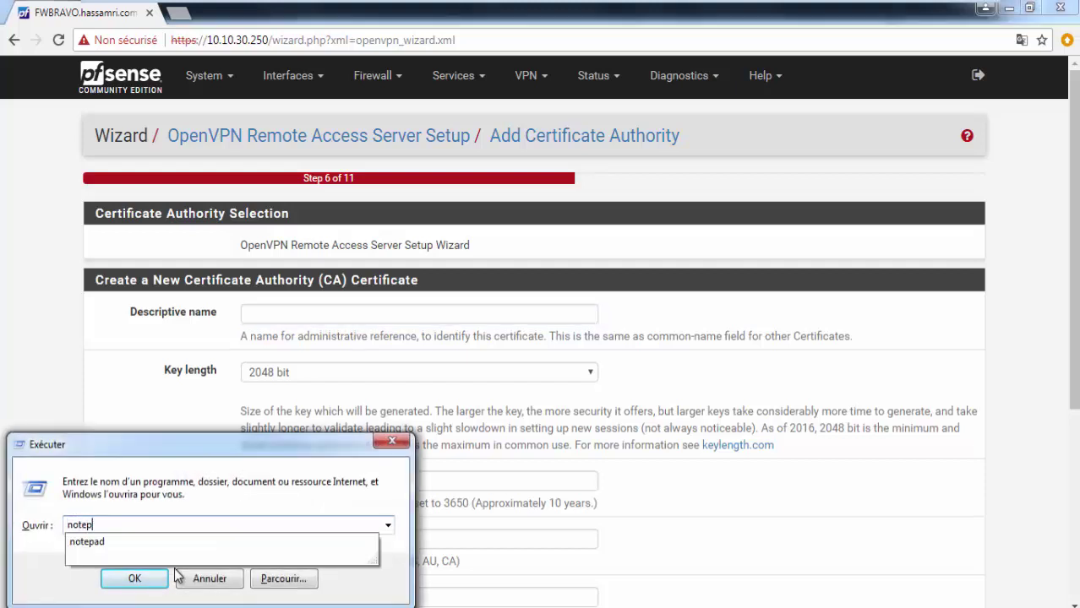
type("ad")
key("Return")
type("R")
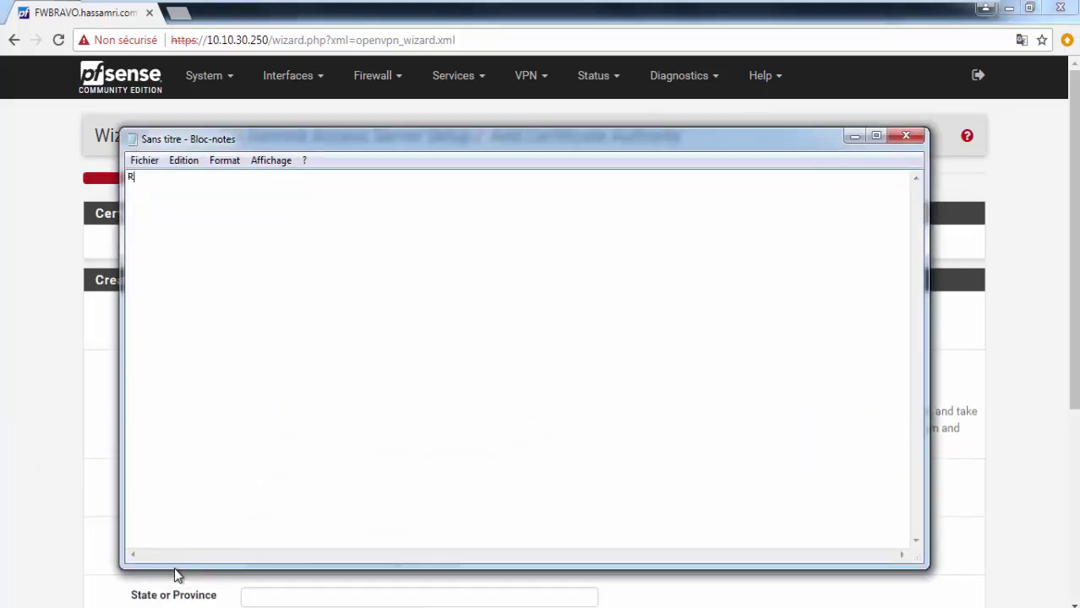
type("emote Access SSL/")
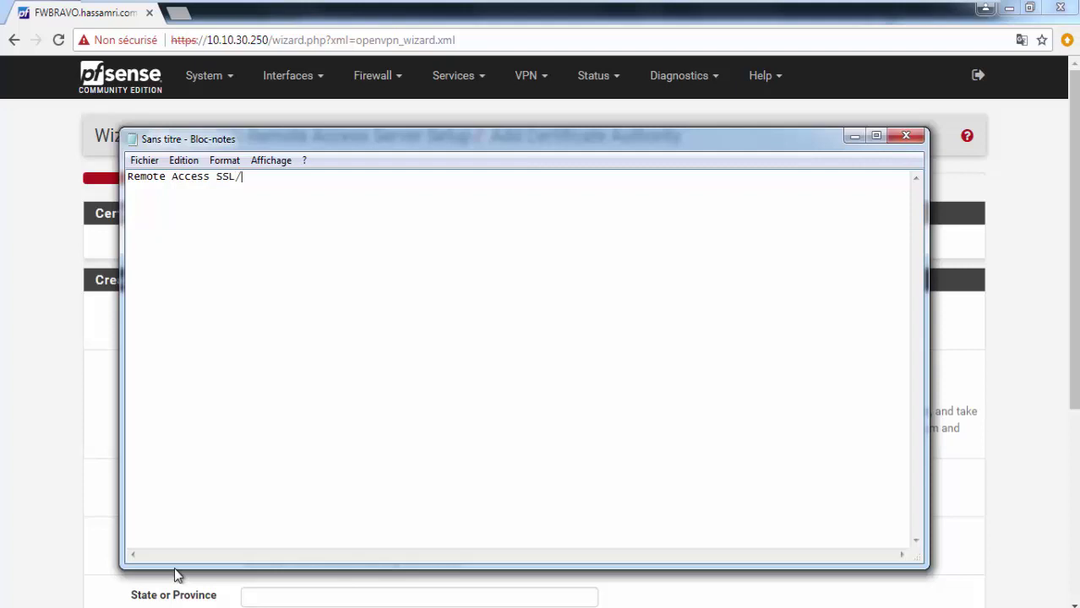
type("TLS + Auth")
left_click(852, 135)
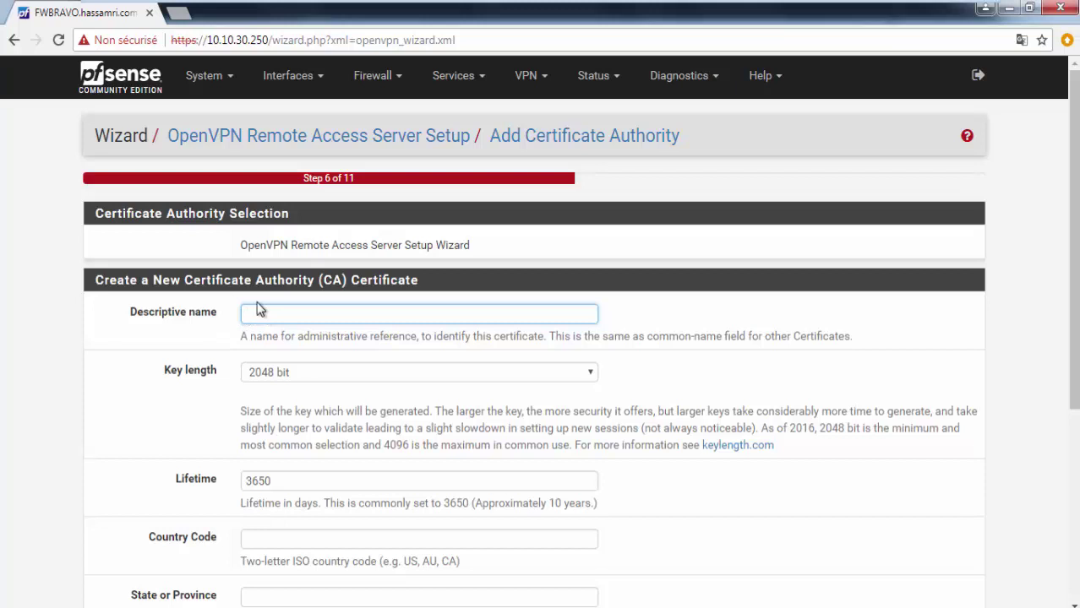
Step: Name the CA CERT-CA-CAMPUS, keeping the 2048-bit key and 3650-day lifetime
type("C")
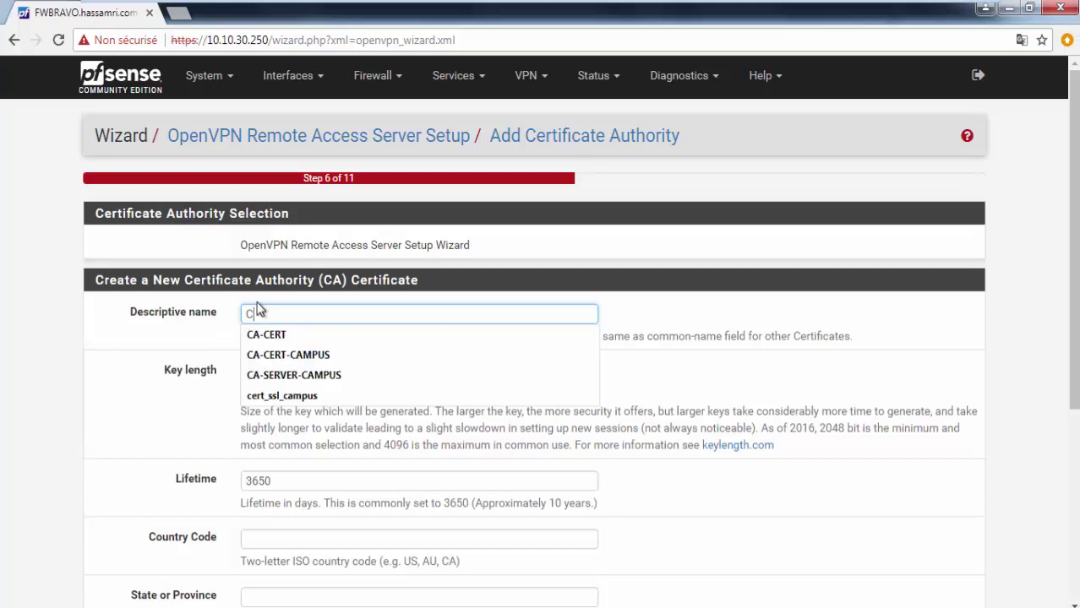
type("ERT")
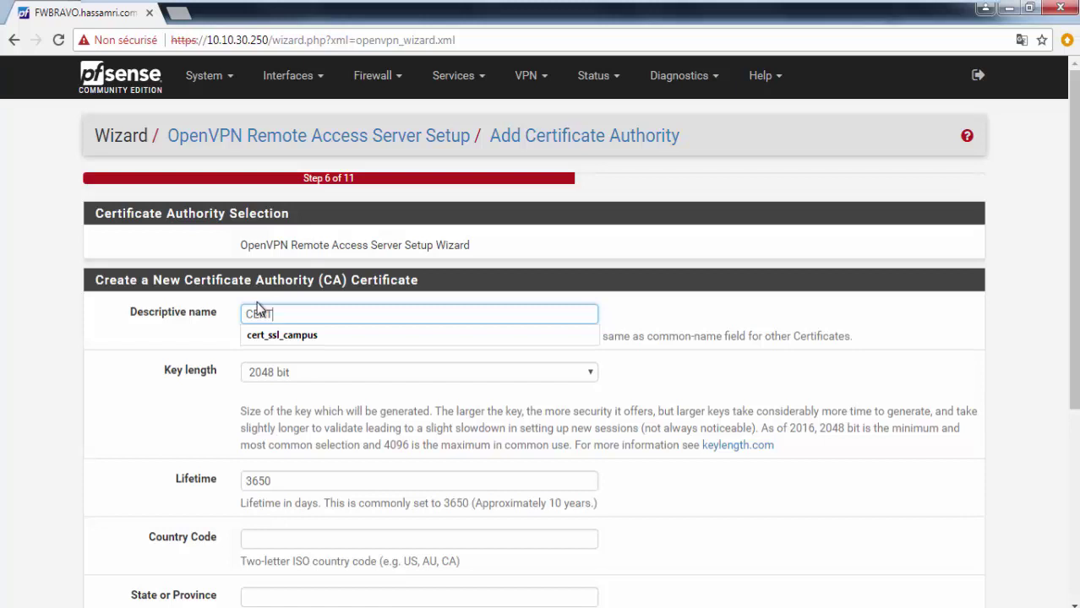
type("-CA-CAMPS")
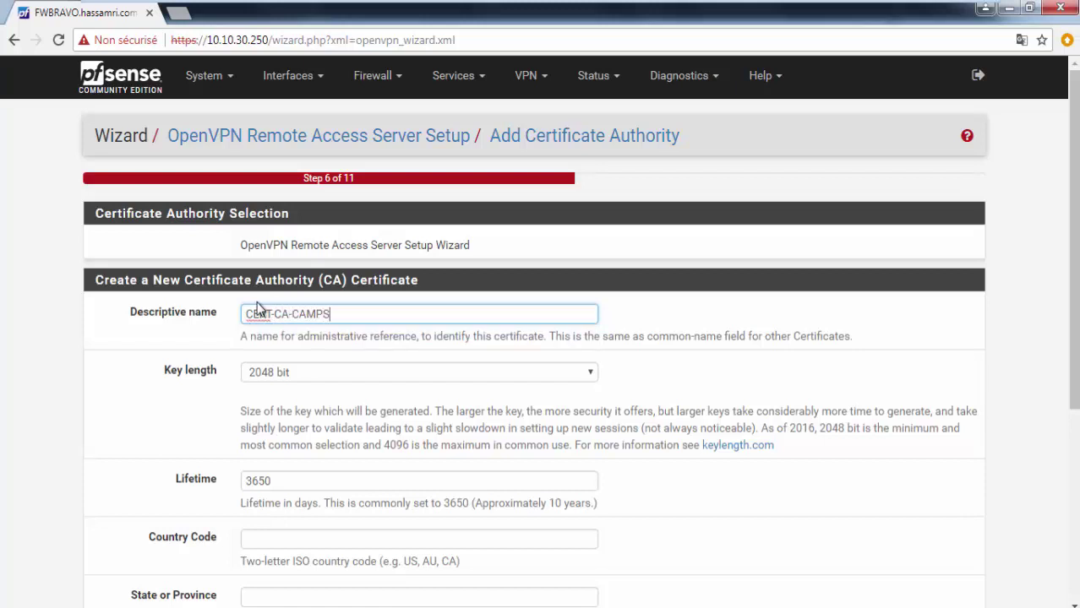
key("BackSpace")
type("US")
left_click(282, 487)
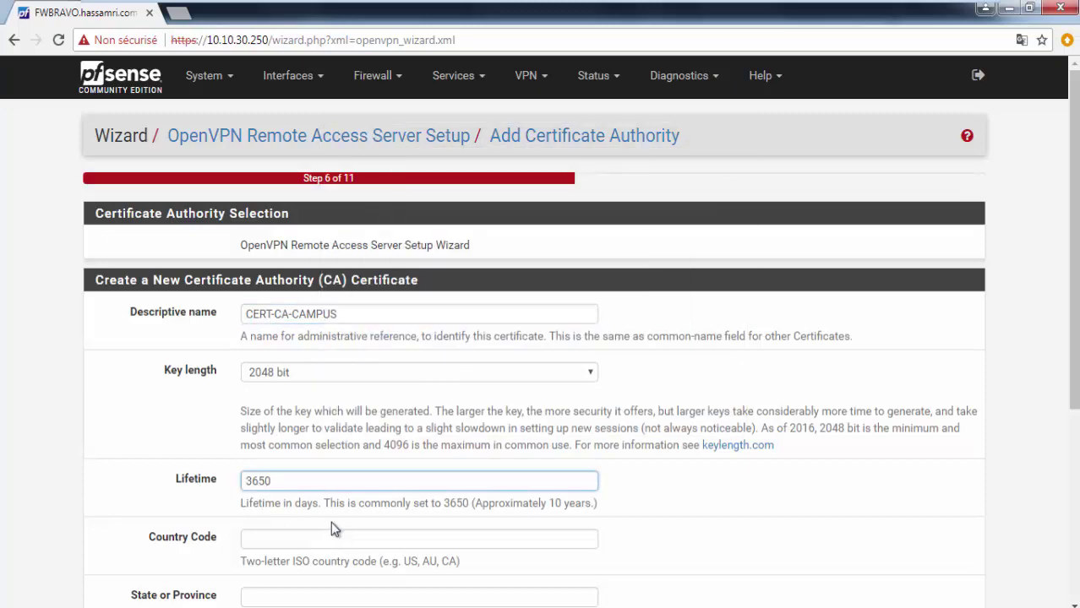
scroll(342, 456, "down", 1)
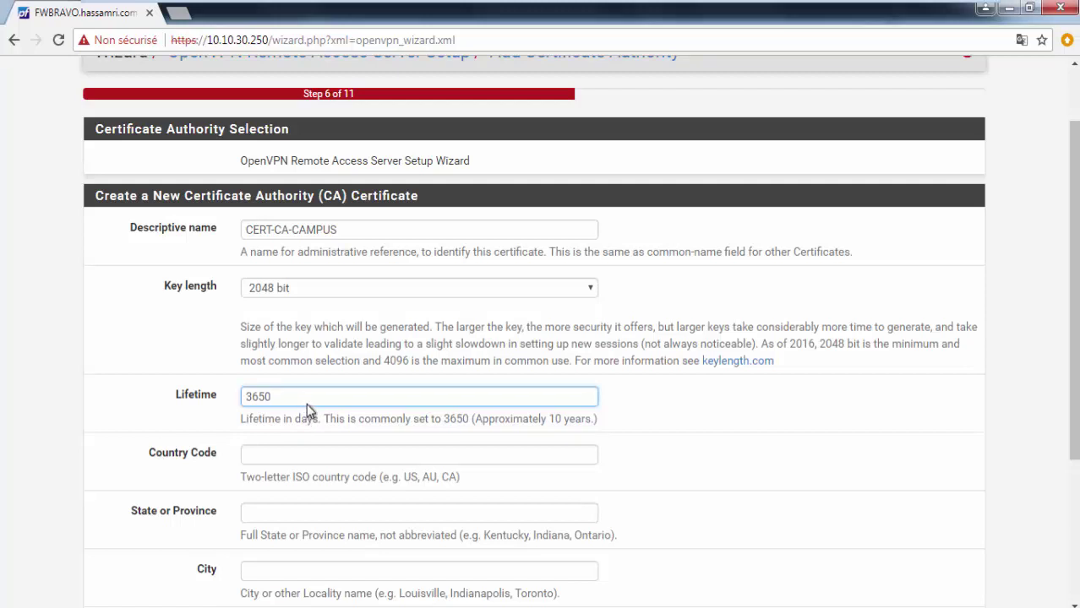
Step: Enter the CA's country FR, state IDF and city PARIS
left_click(296, 455)
type("FR")
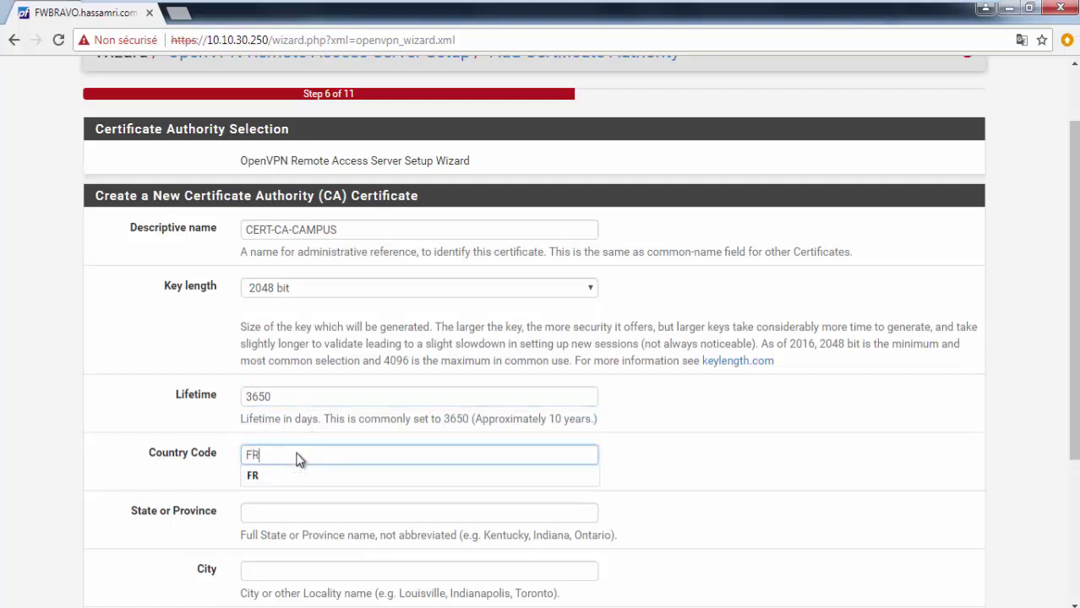
scroll(486, 224, "down", 1)
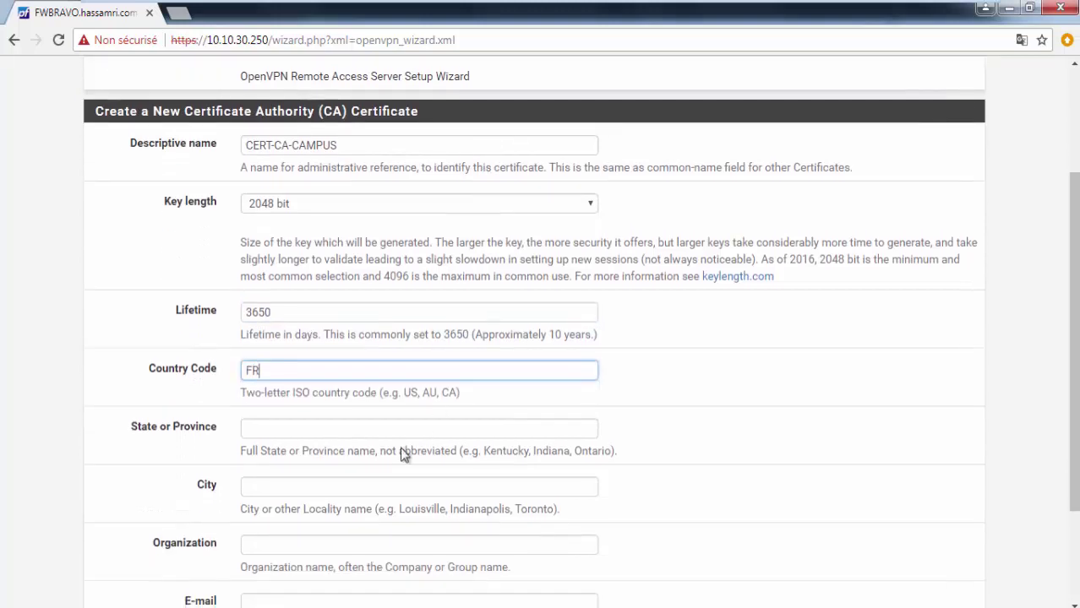
left_click(307, 434)
type("IDF")
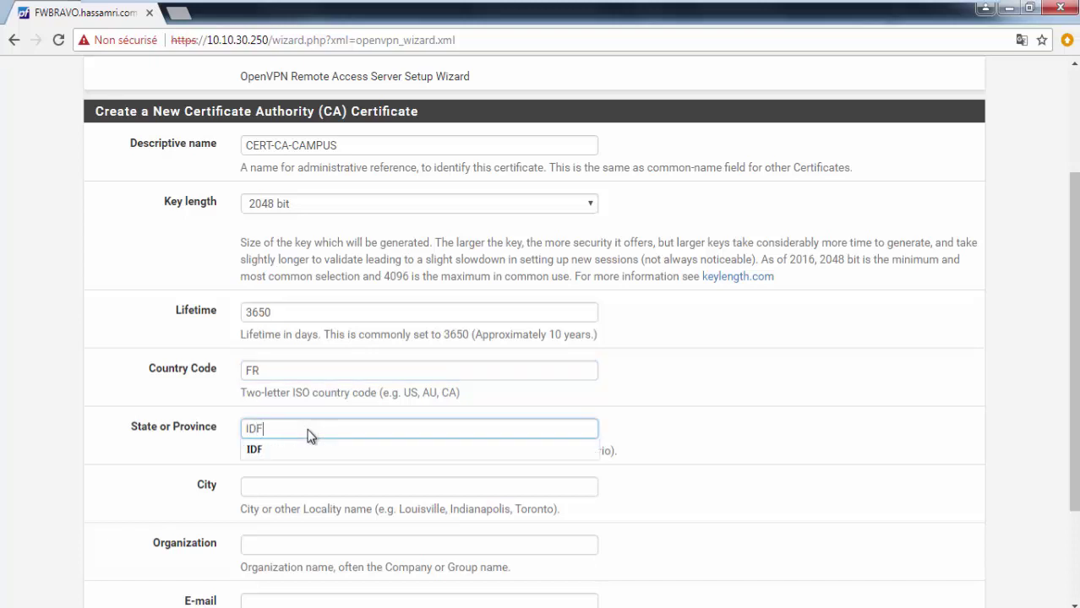
left_click(295, 487)
type("PARIS")
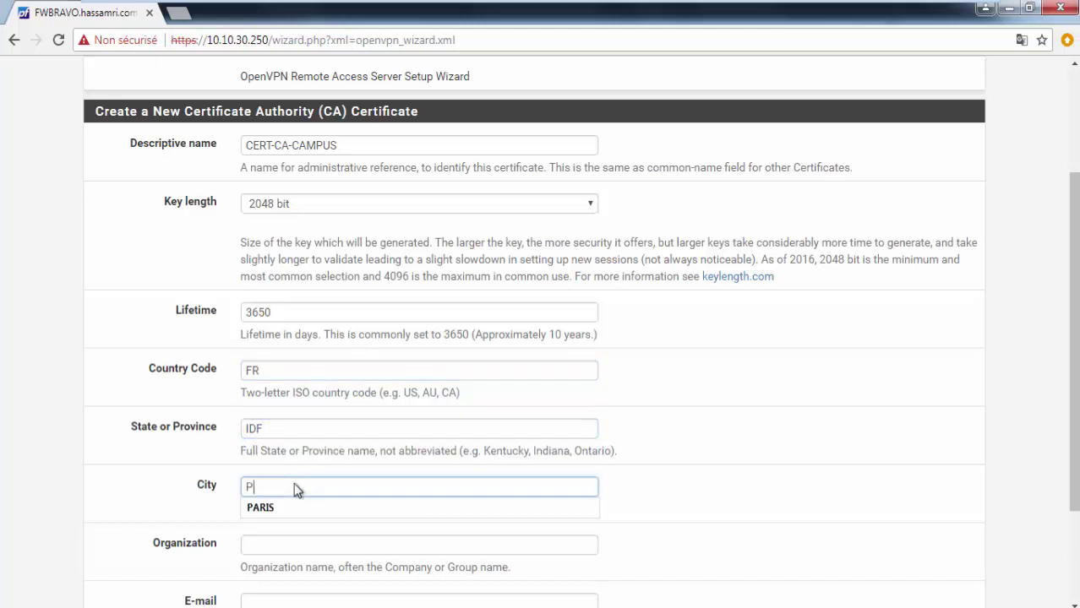
Step: Set the organization to CAMPUS and fill in the contact e-mail from autocomplete
key("Tab")
type("CA")
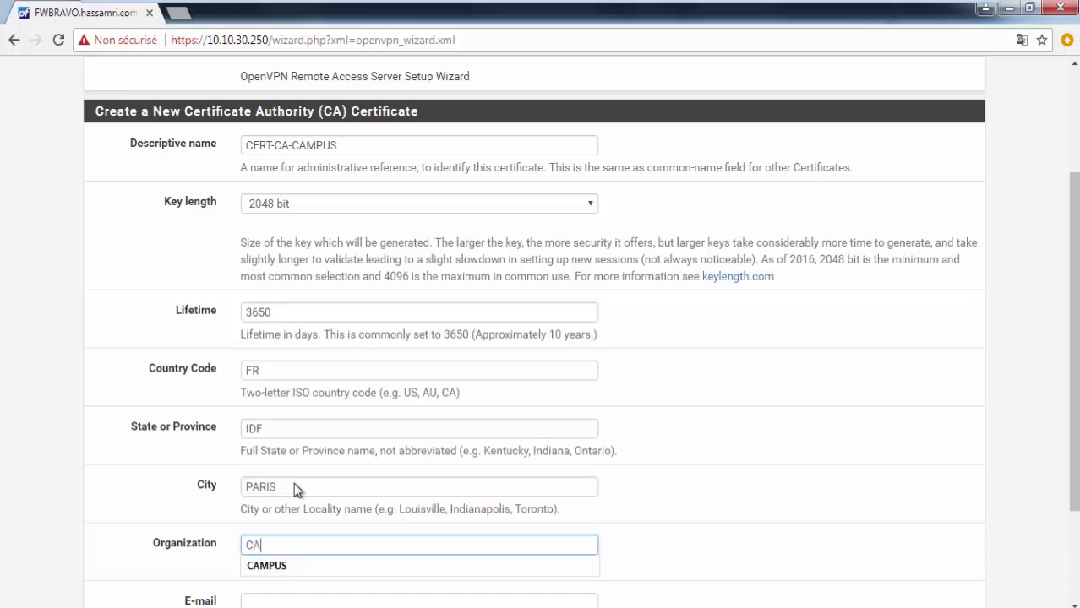
type("MPUS NE")
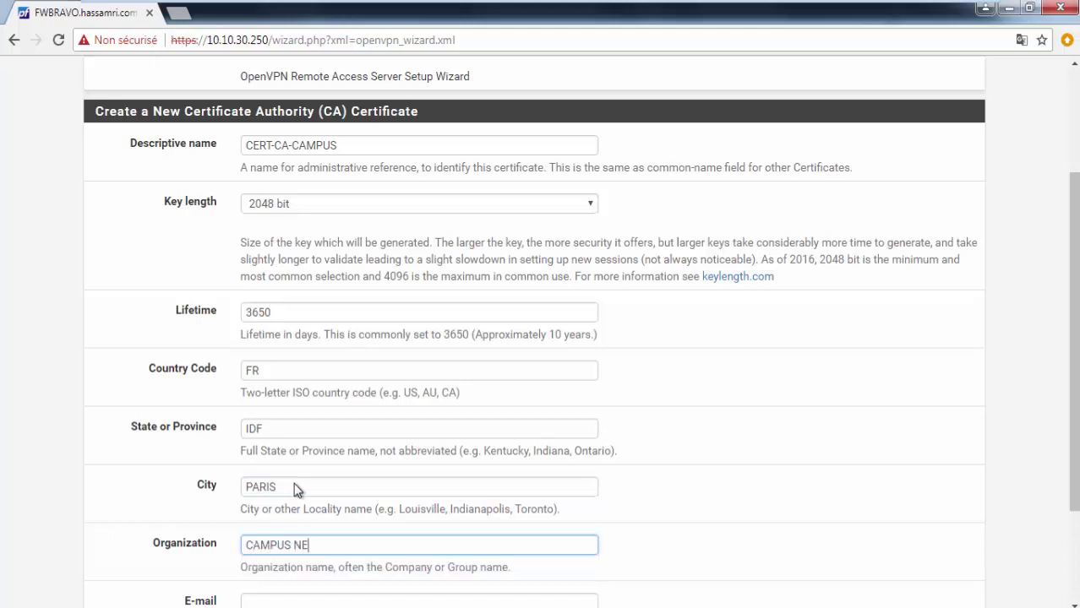
type("TWORK SEUR")
key("BackSpace")
key("BackSpace")
key("BackSpace")
key("BackSpace")
key("BackSpace")
key("BackSpace")
key("BackSpace")
key("BackSpace")
key("BackSpace")
key("BackSpace")
key("BackSpace")
key("BackSpace")
key("BackSpace")
key("Tab")
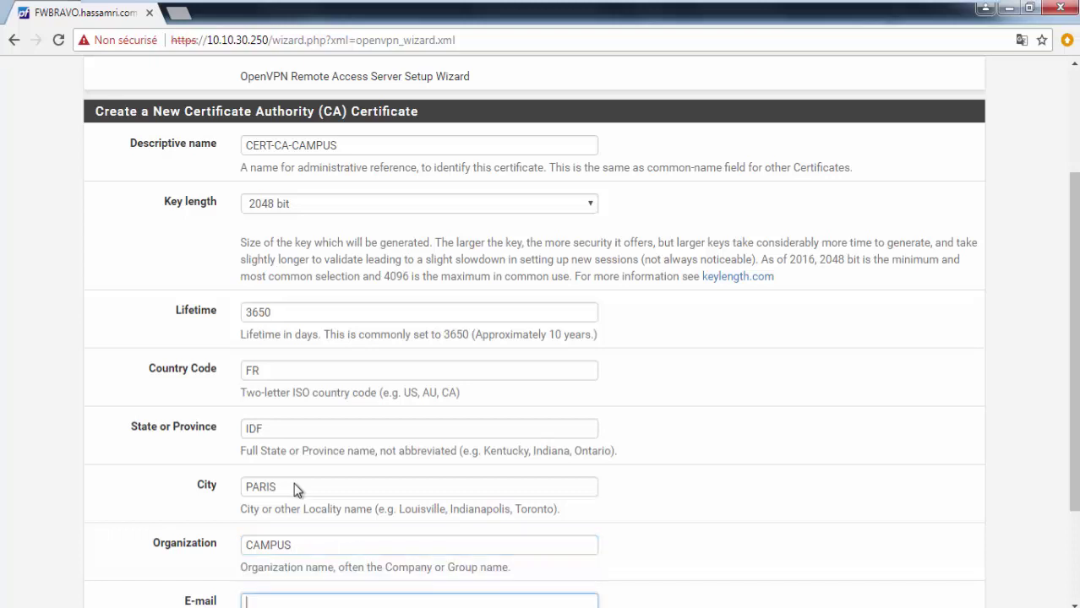
left_click_drag(1074, 450, 1076, 500)
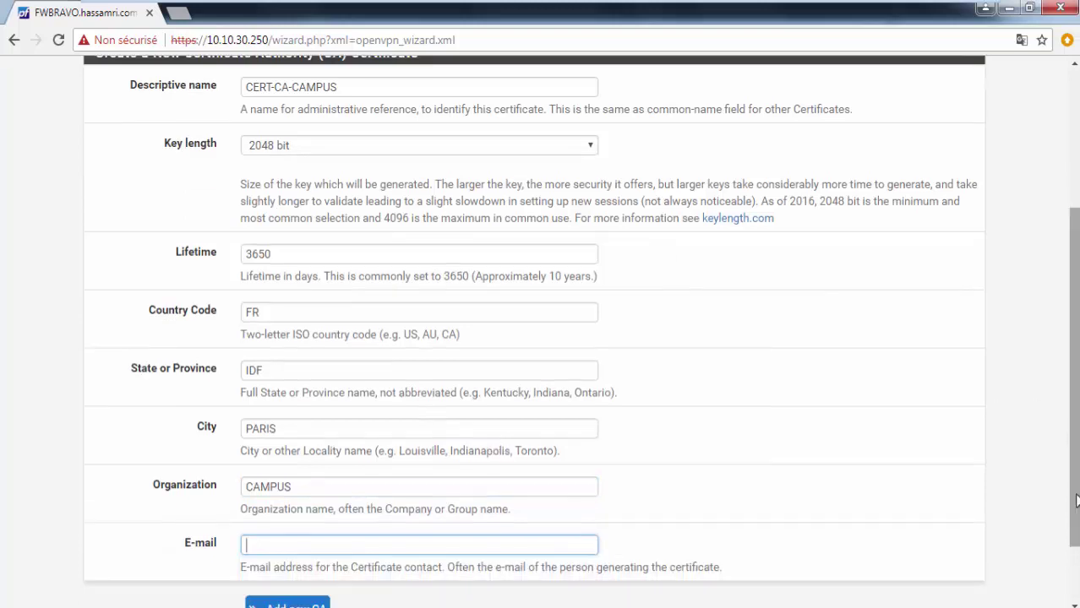
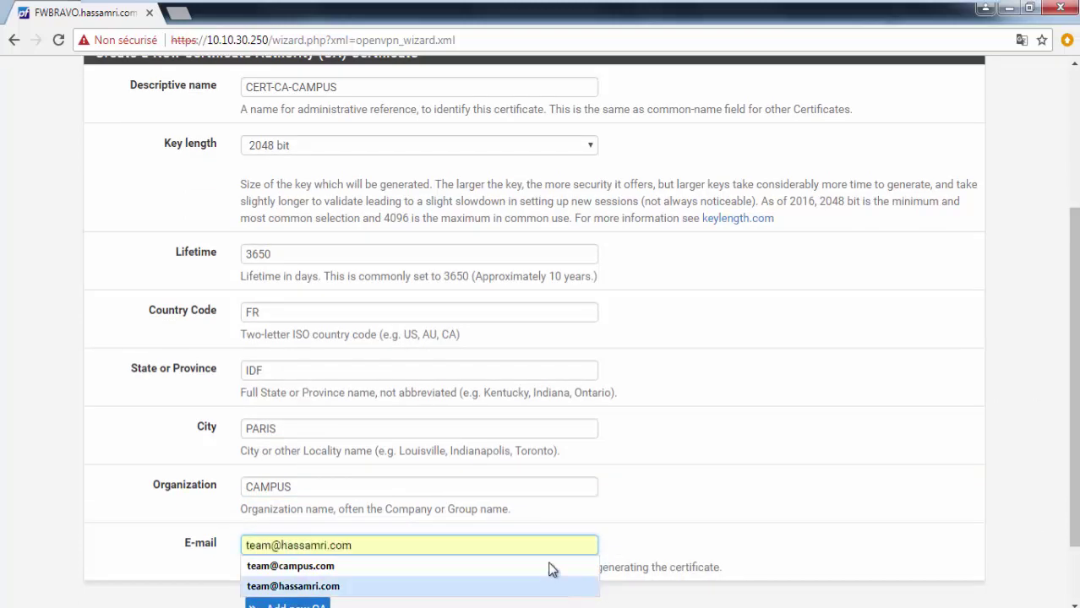
left_click(550, 567)
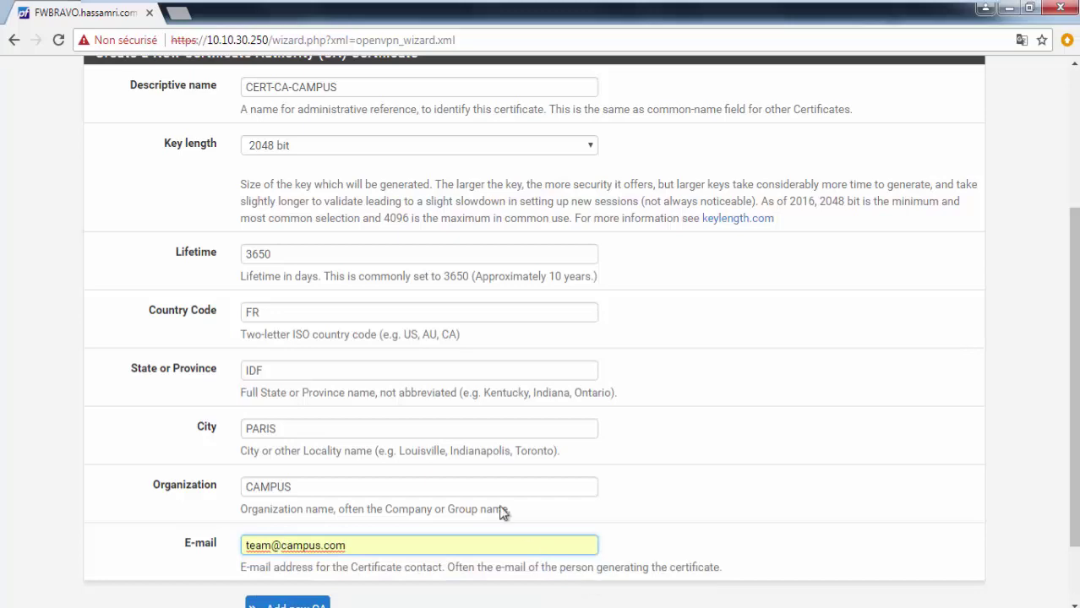
scroll(481, 386, "up", 1)
scroll(480, 386, "up", 2)
scroll(478, 386, "down", 3)
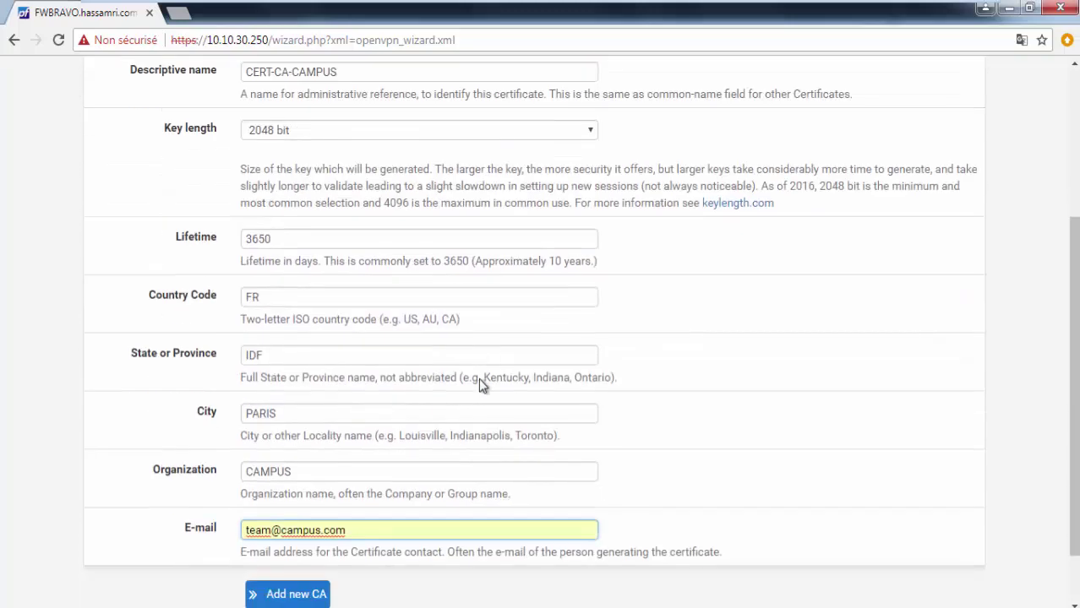
scroll(475, 385, "up", 2)
scroll(475, 385, "up", 1)
scroll(475, 381, "down", 3)
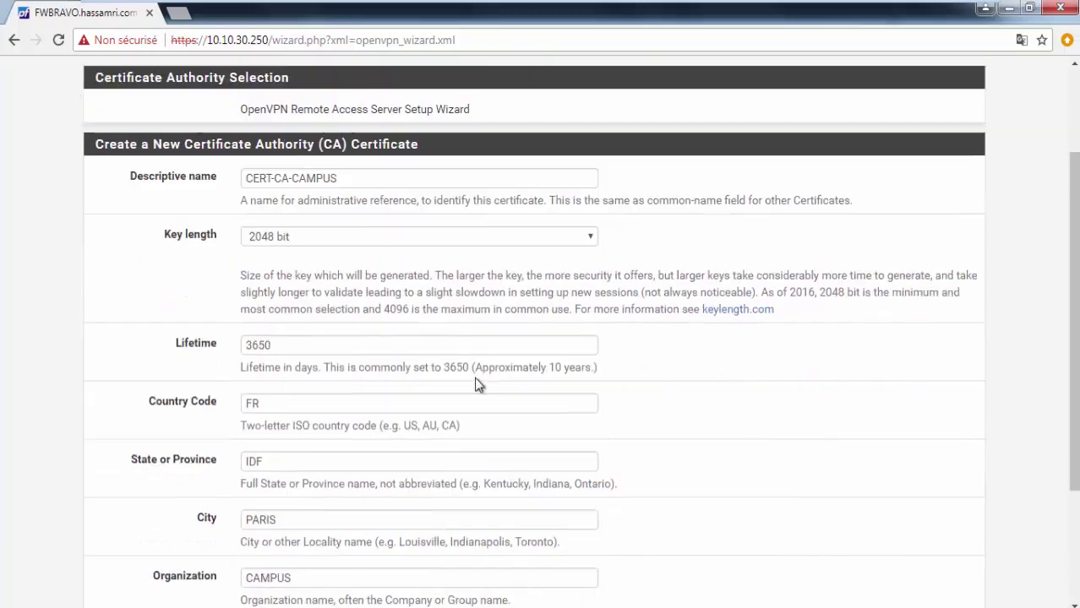
Step: Add the new CA, then name the server certificate CERT-SERVER-CAMPUS
left_click(289, 526)
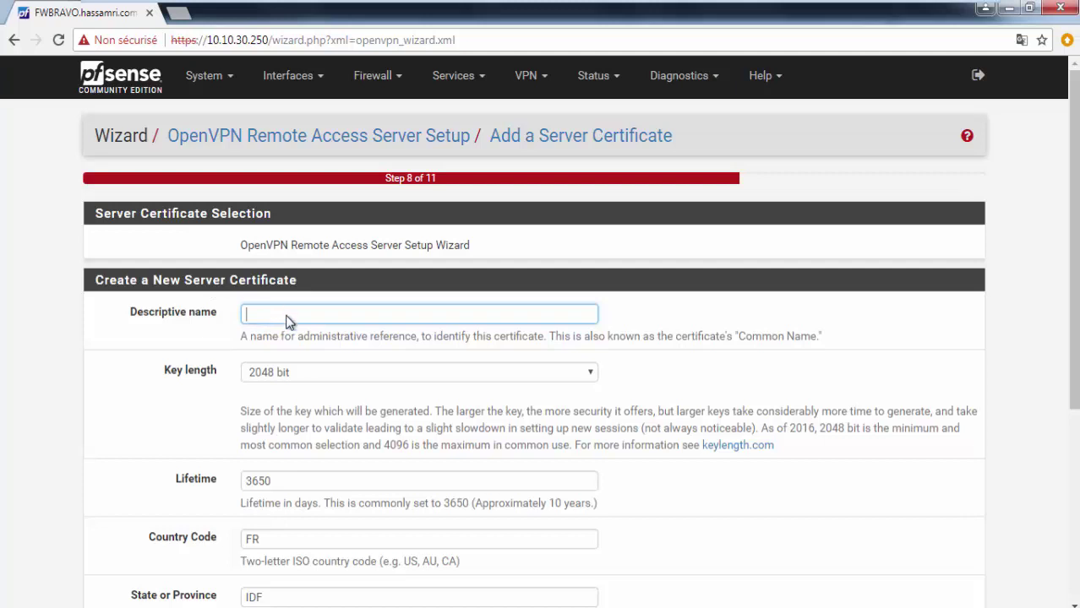
type("CERTC")
key("BackSpace")
key("BackSpace")
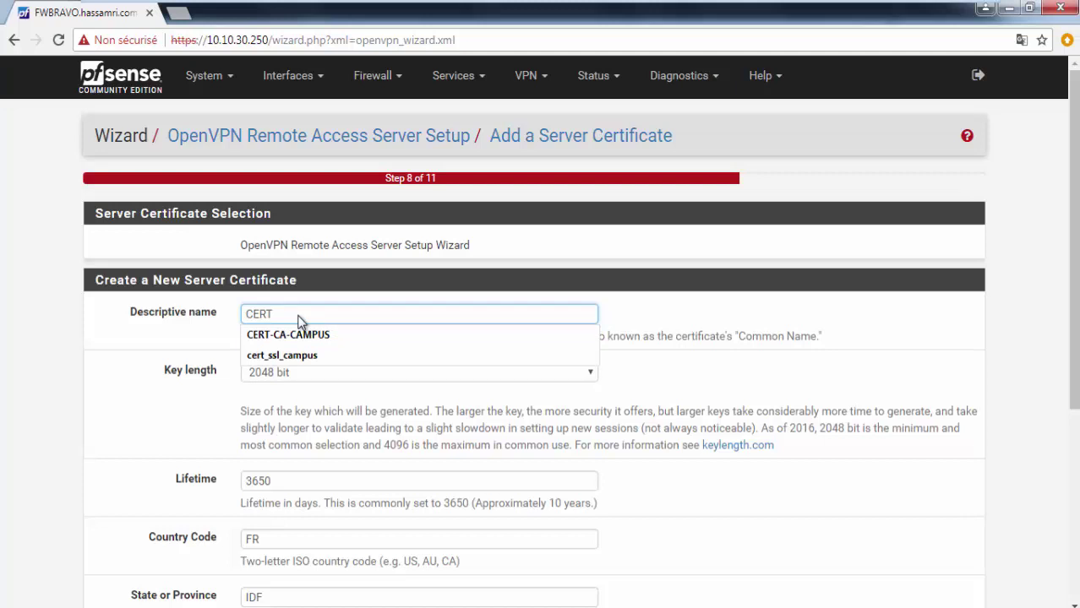
type("-SERVER")
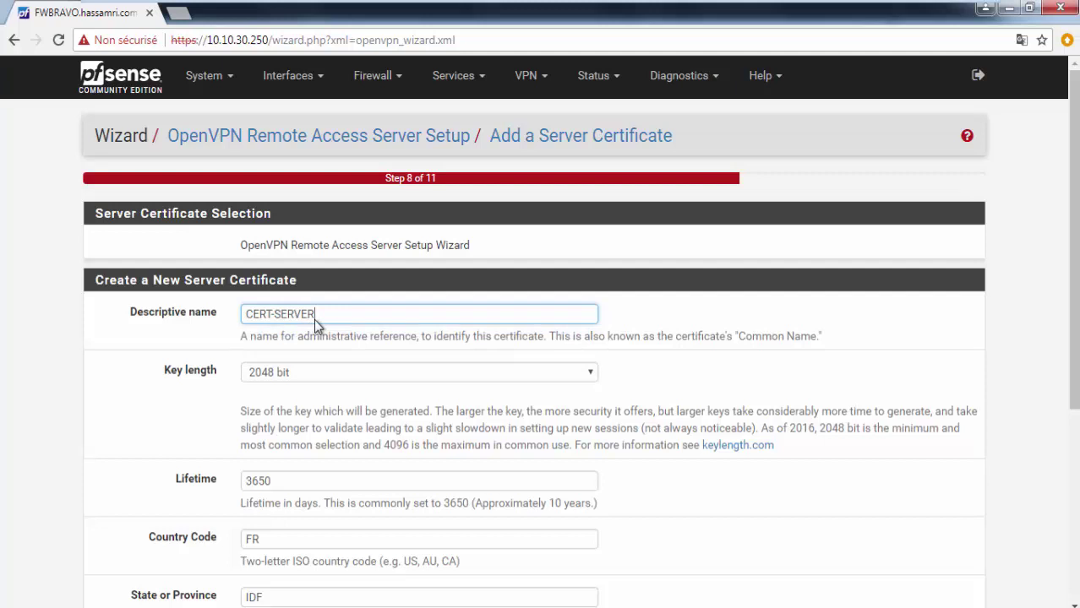
type("-CAMPUS")
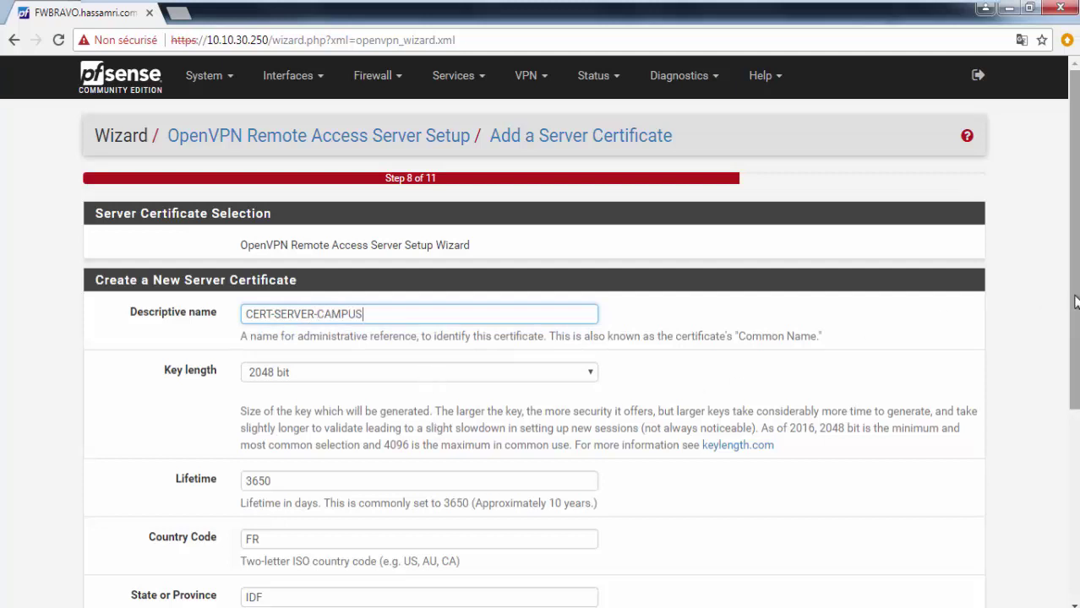
scroll(1072, 254, "down", 2)
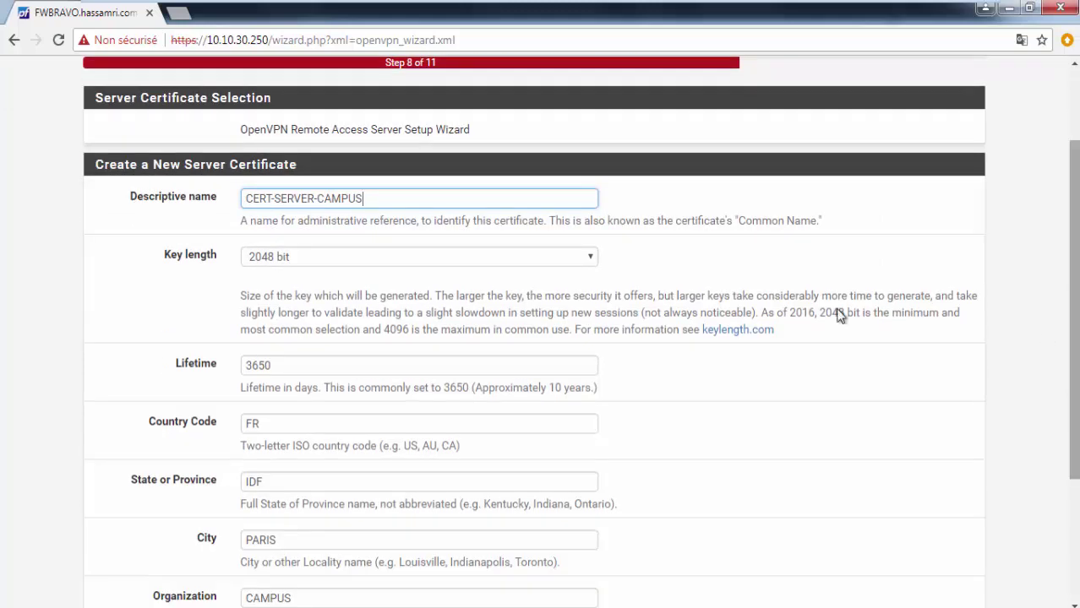
scroll(338, 279, "down", 3)
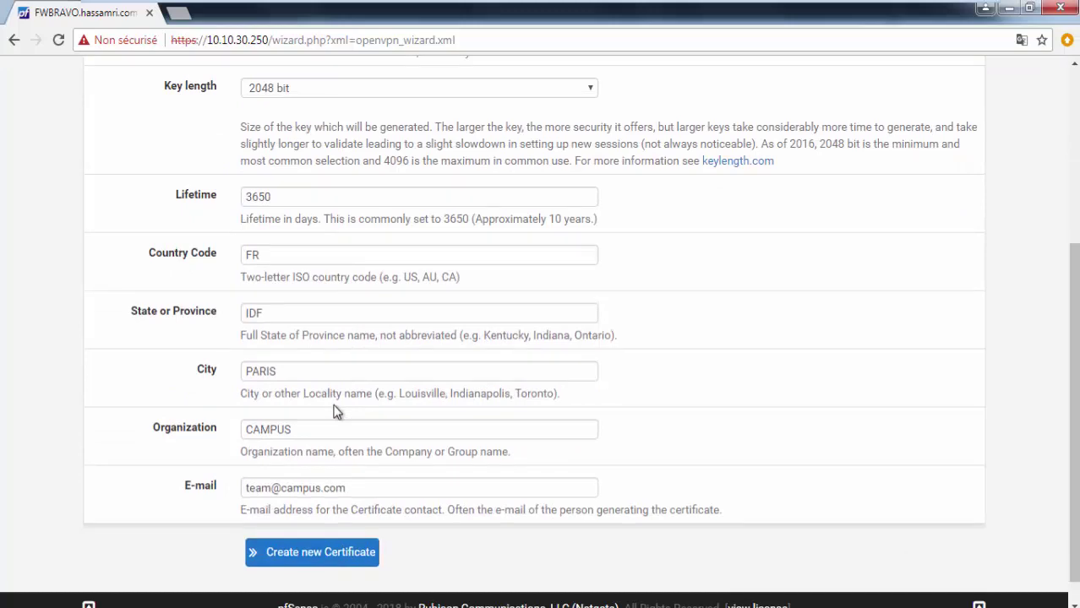
scroll(336, 381, "up", 2)
scroll(325, 302, "down", 2)
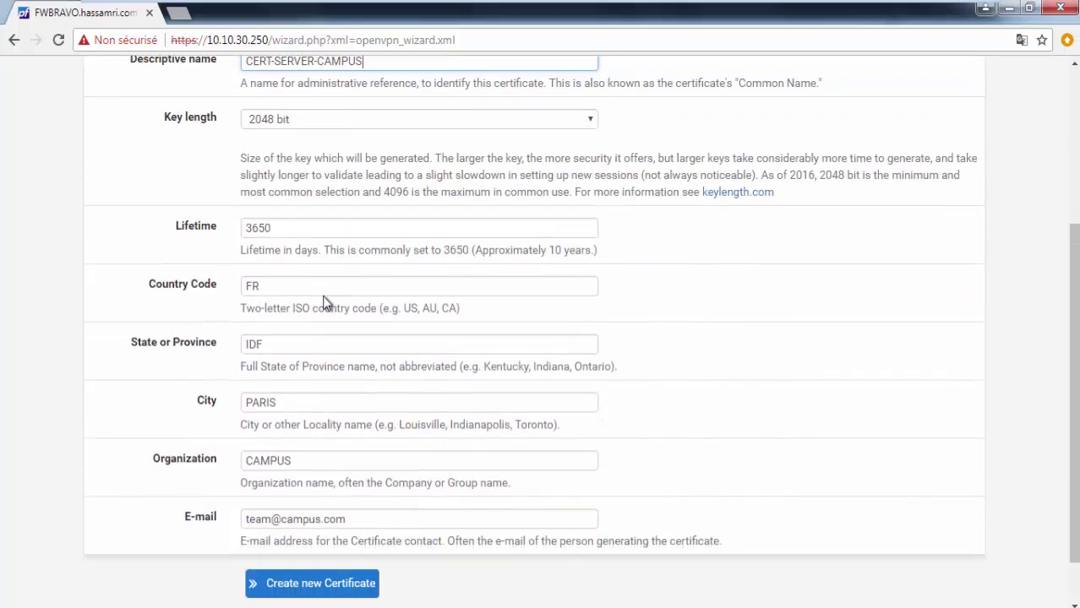
scroll(335, 446, "up", 4)
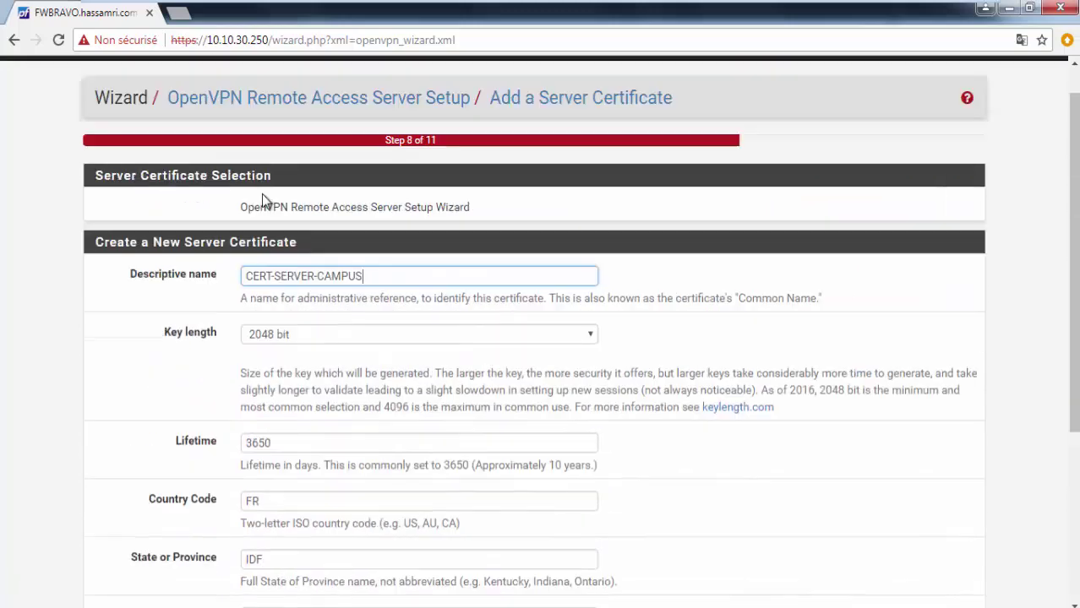
scroll(189, 342, "down", 4)
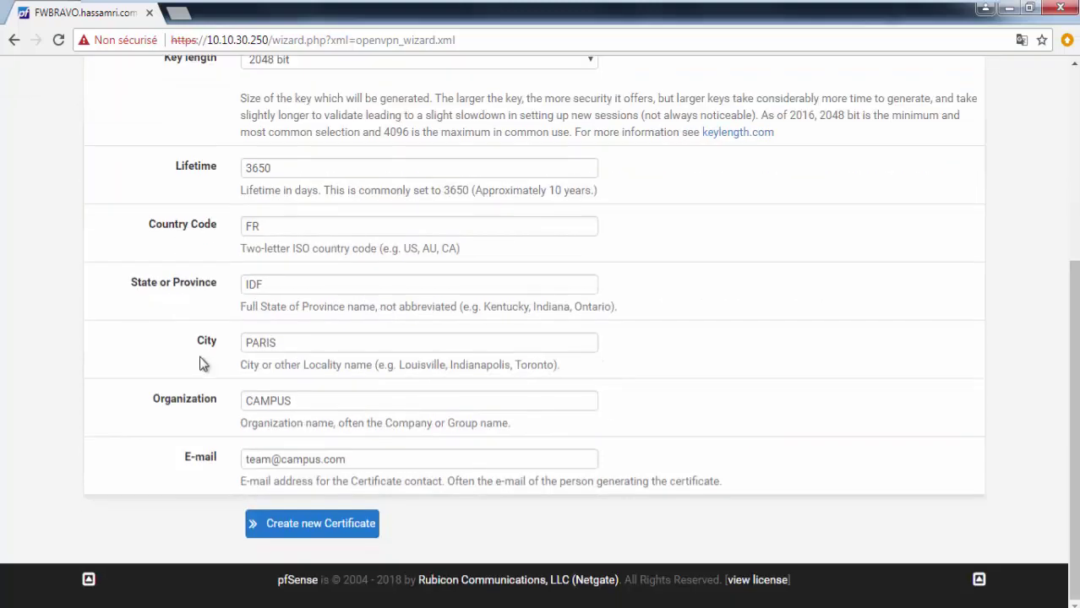
Step: Create the server certificate and keep WAN as the listening interface
left_click(294, 525)
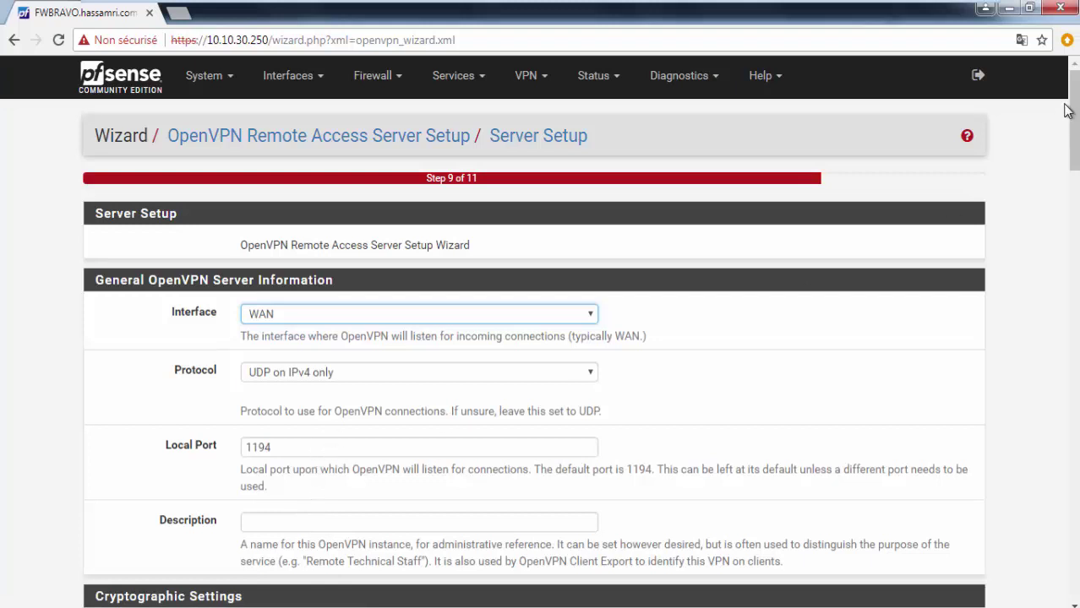
left_click_drag(1075, 98, 1076, 106)
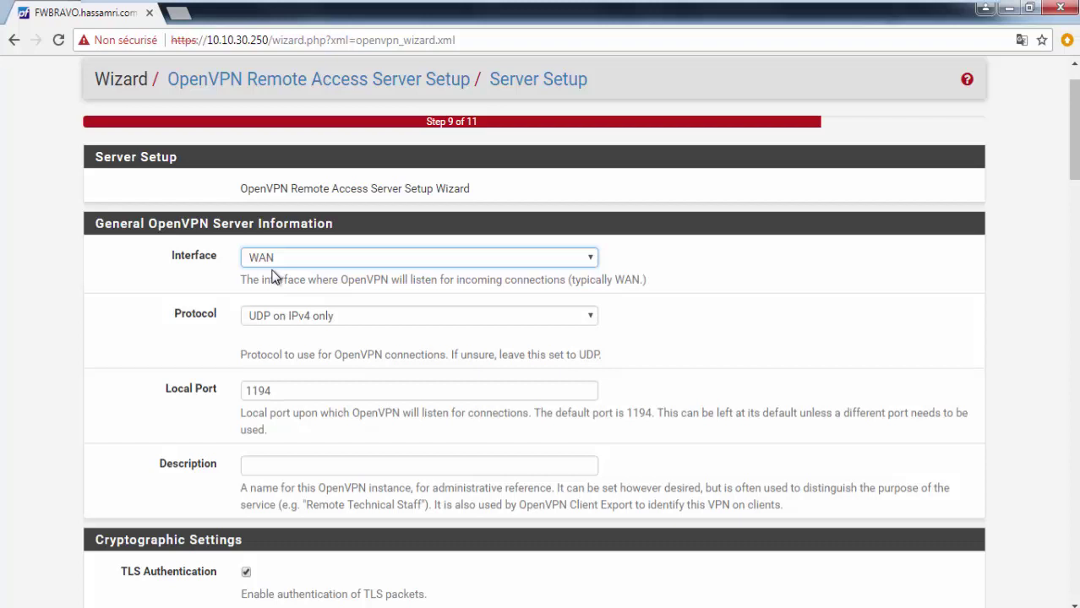
left_click(279, 262)
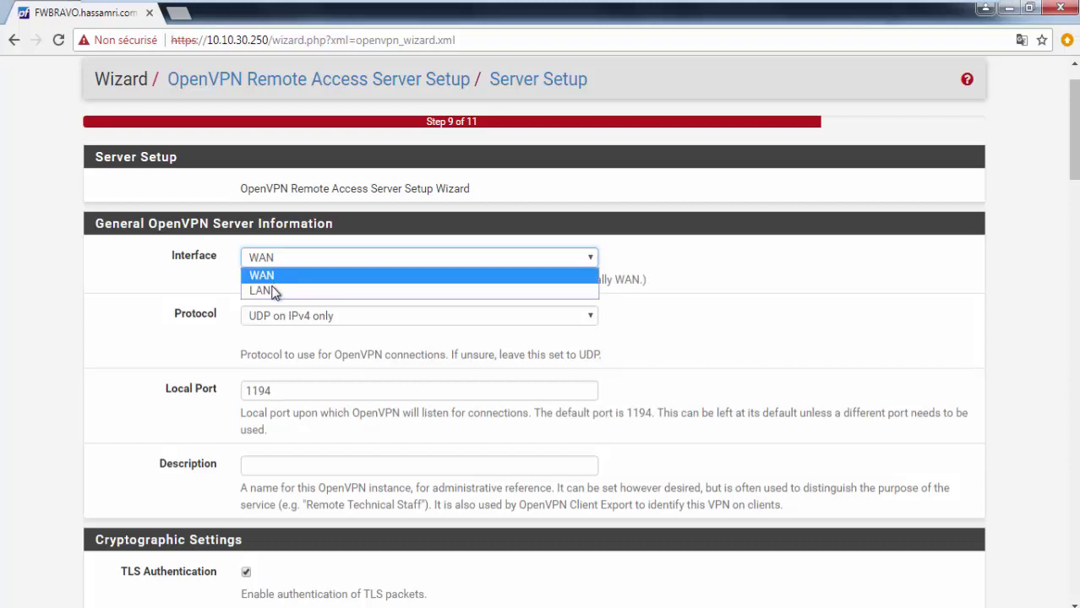
left_click(276, 282)
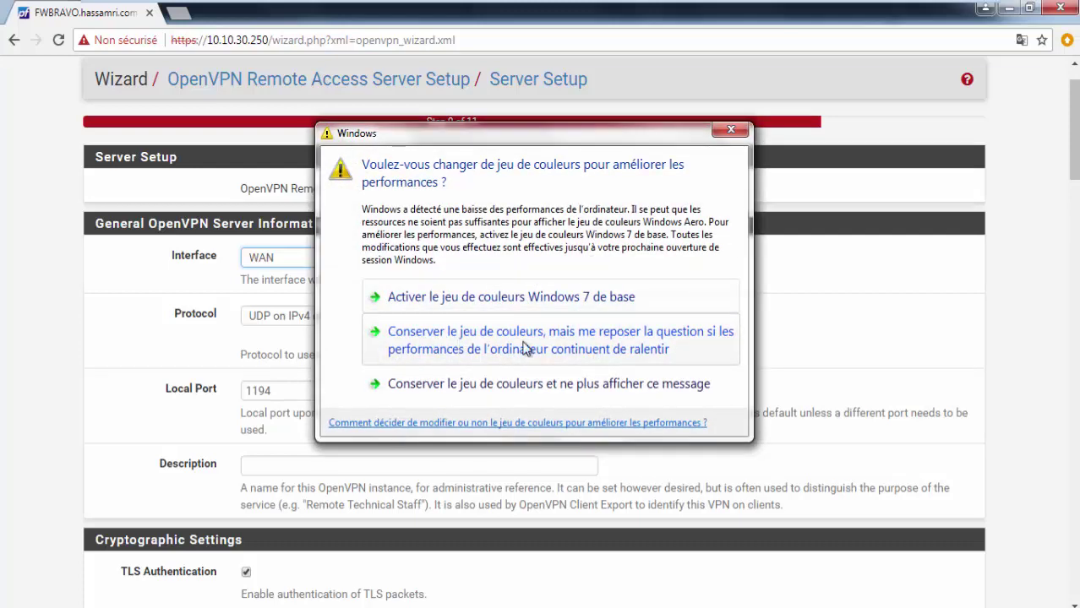
left_click(550, 350)
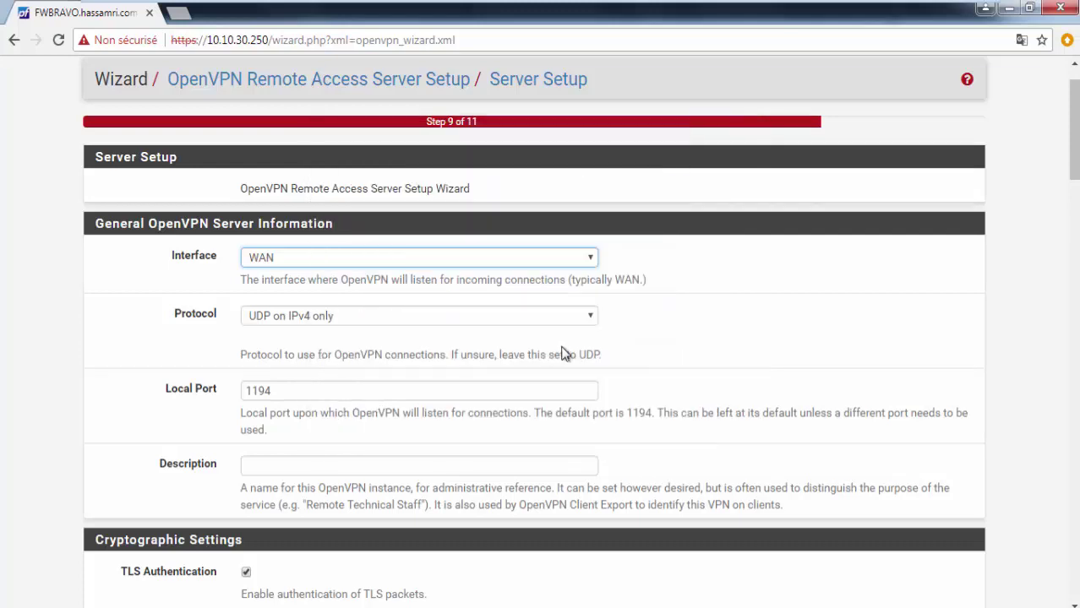
left_click(352, 263)
left_click(353, 267)
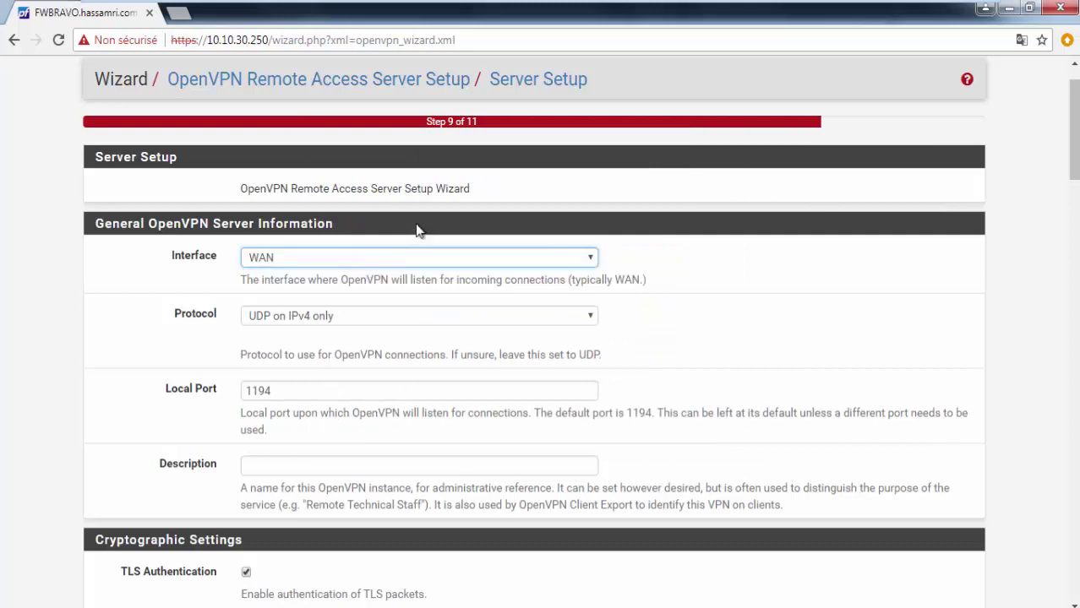
Step: Keep UDP on IPv4 only as the OpenVPN server protocol
left_click(336, 318)
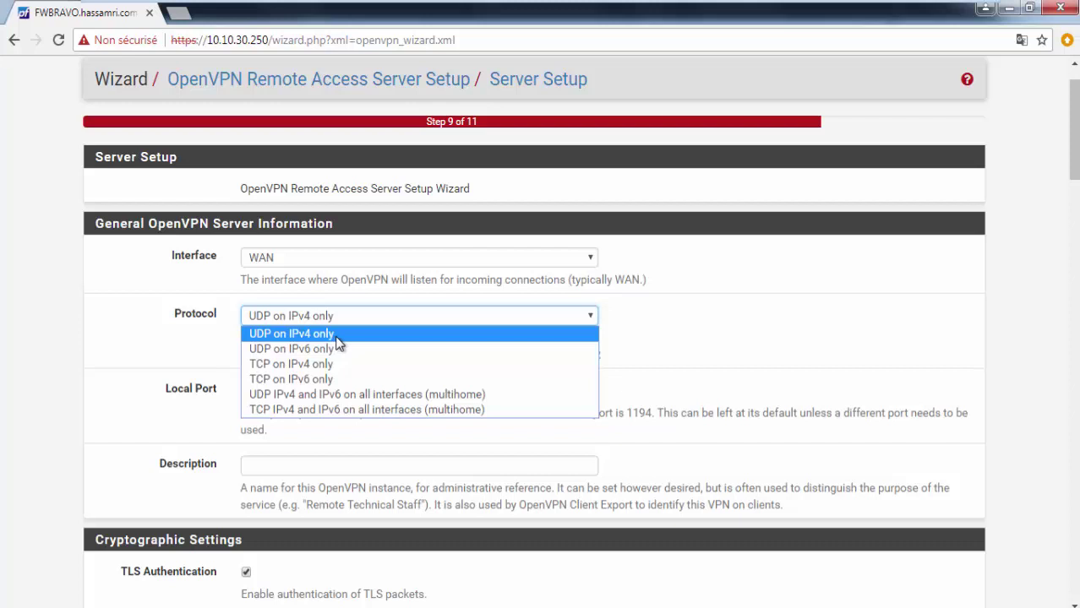
left_click(337, 337)
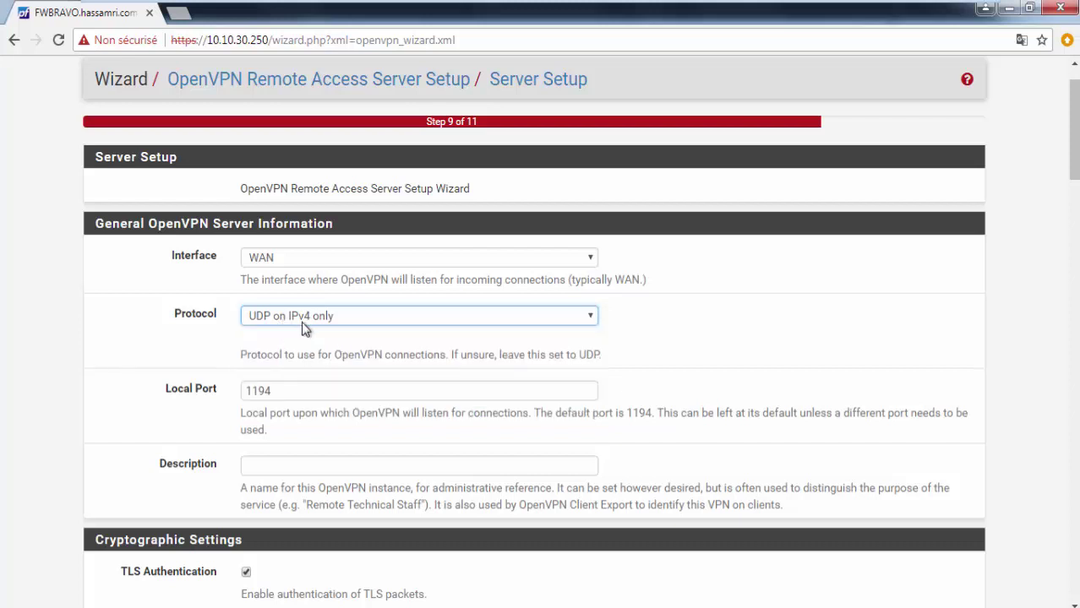
left_click(330, 321)
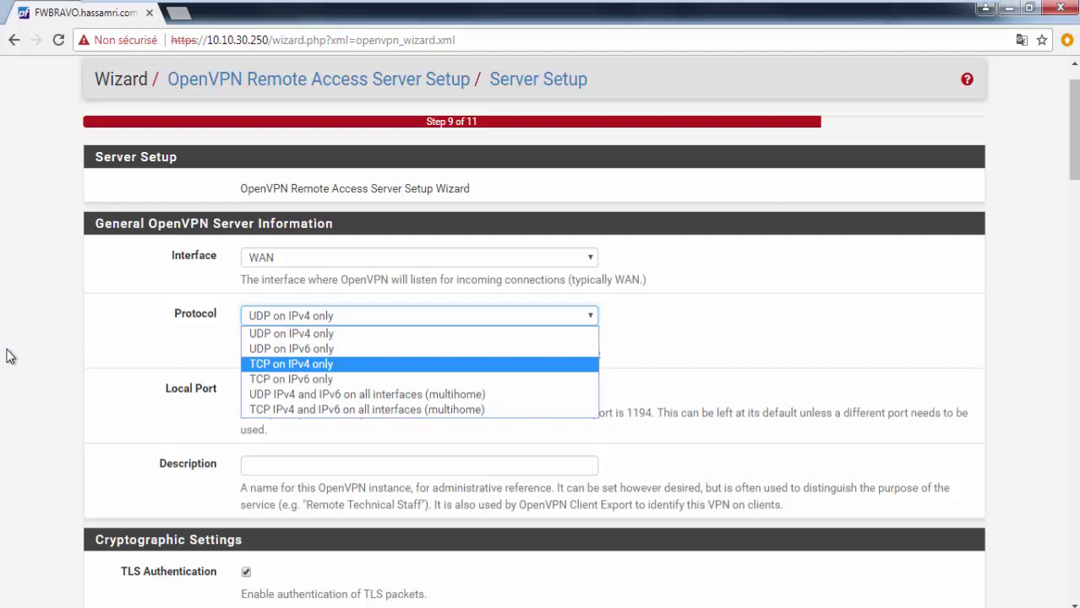
left_click(149, 305)
scroll(169, 306, "down", 1)
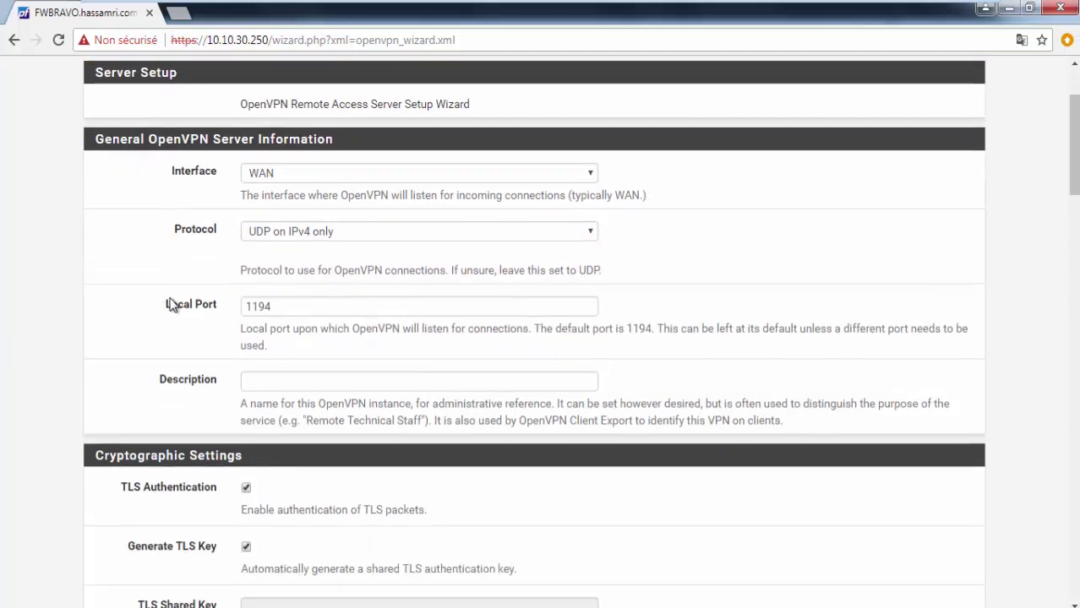
Step: Leave local port 1194 and set the description to OpenVPN Remote Access
left_click(255, 309)
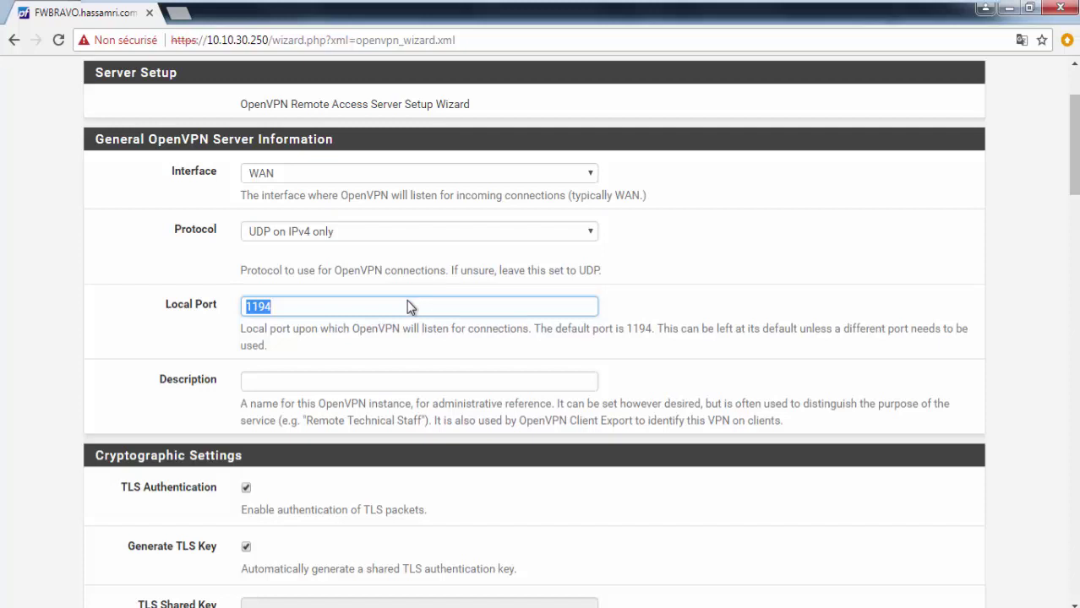
left_click(408, 307)
scroll(412, 301, "down", 1)
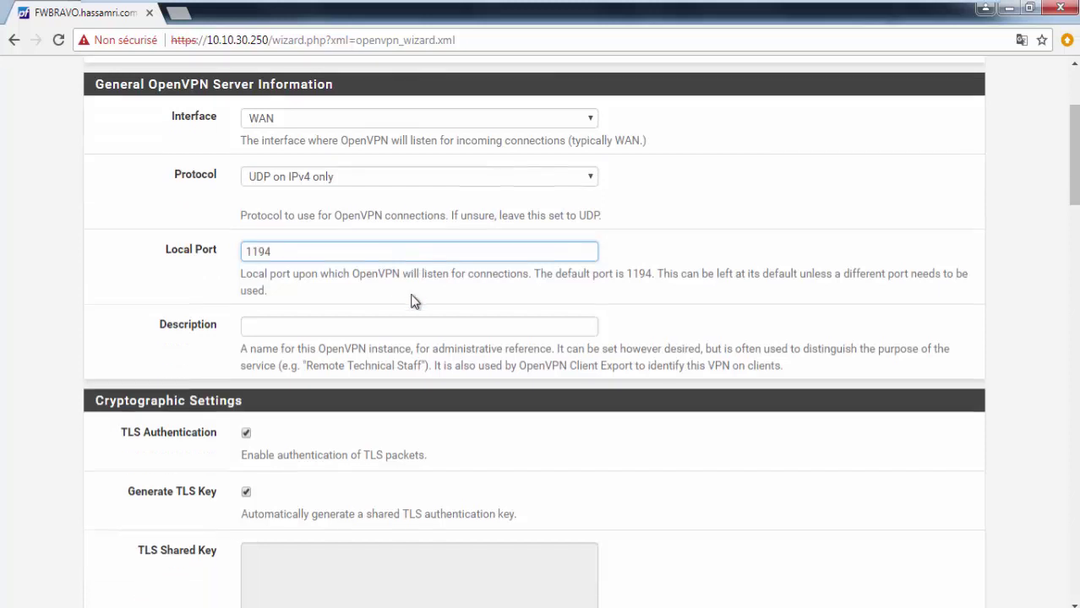
left_click(414, 300)
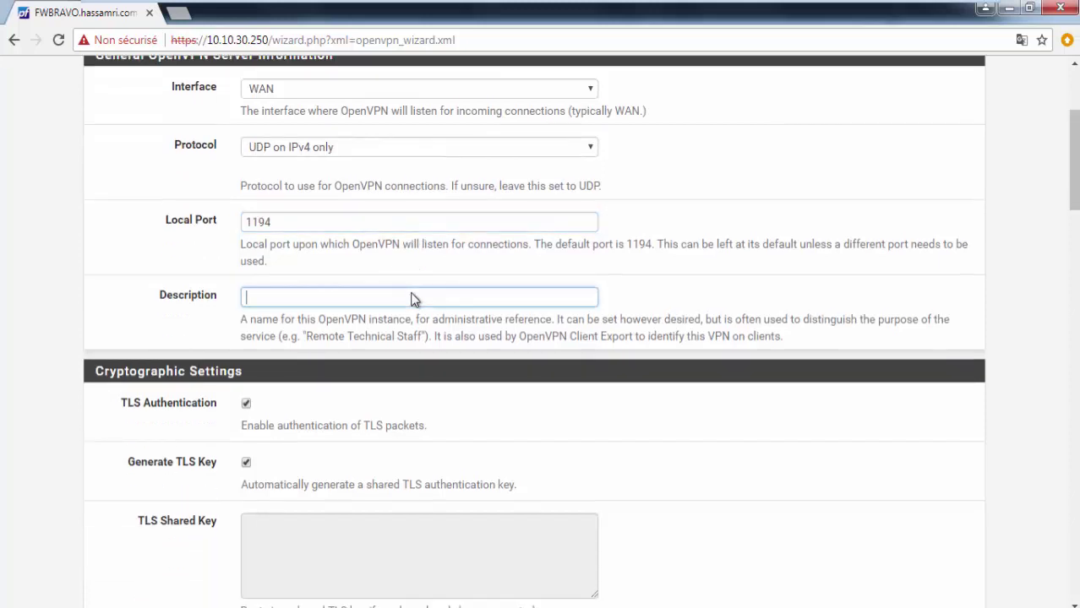
type("OPEN V")
key("BackSpace")
key("BackSpace")
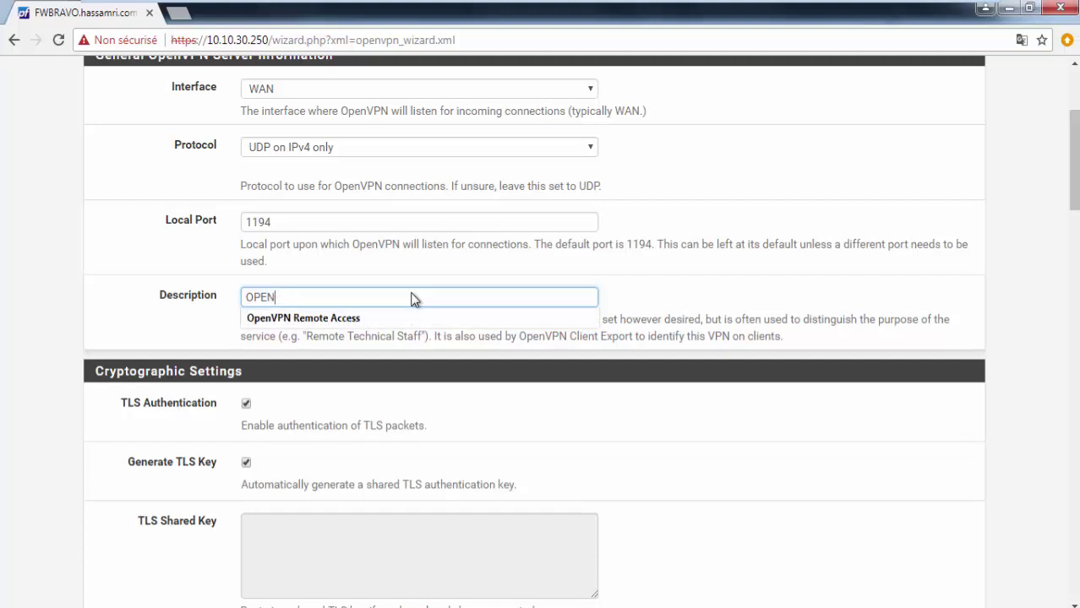
key("Down")
key("Return")
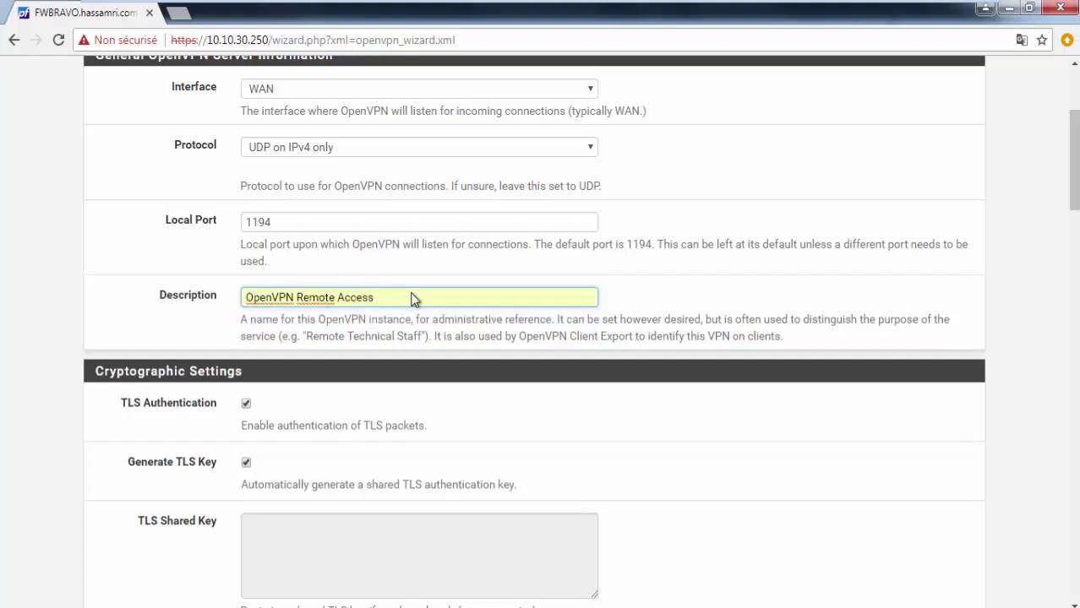
scroll(410, 296, "down", 1)
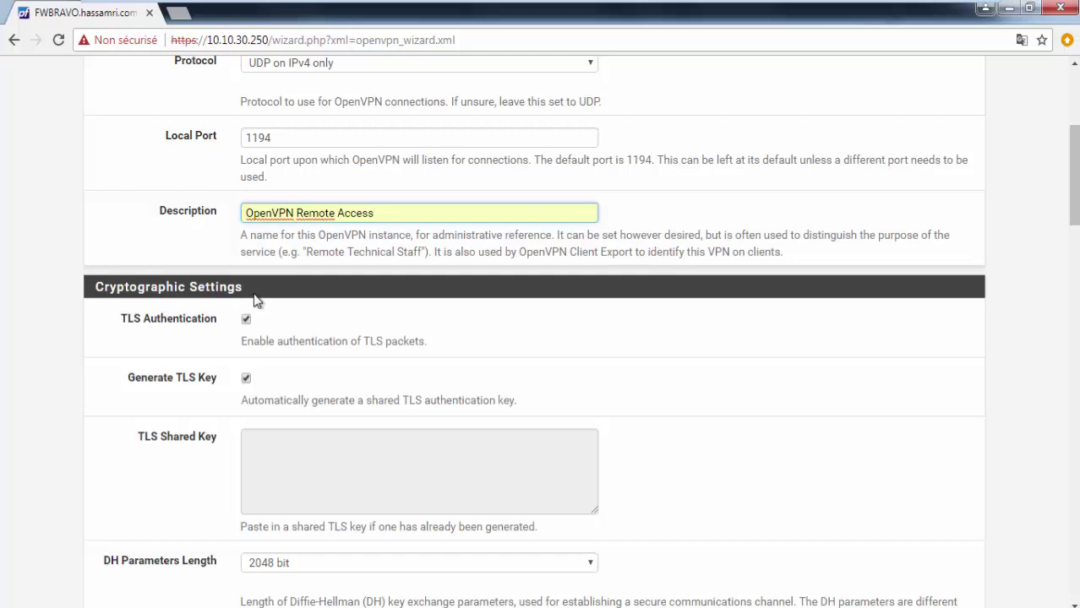
scroll(238, 360, "down", 2)
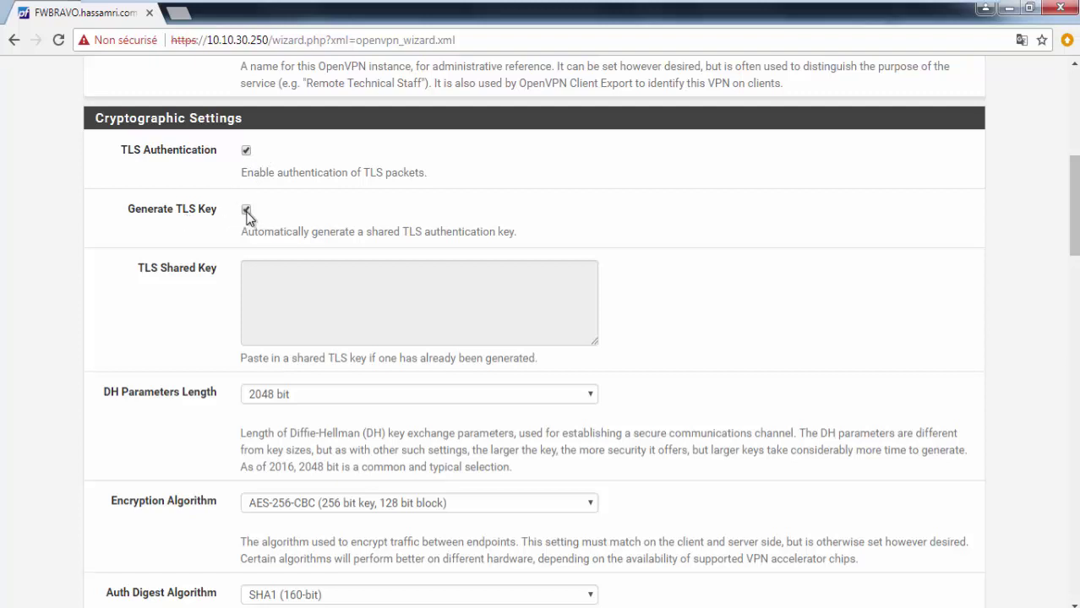
left_click(246, 210)
left_click(247, 213)
left_click(445, 347)
left_click(246, 209)
left_click(286, 301)
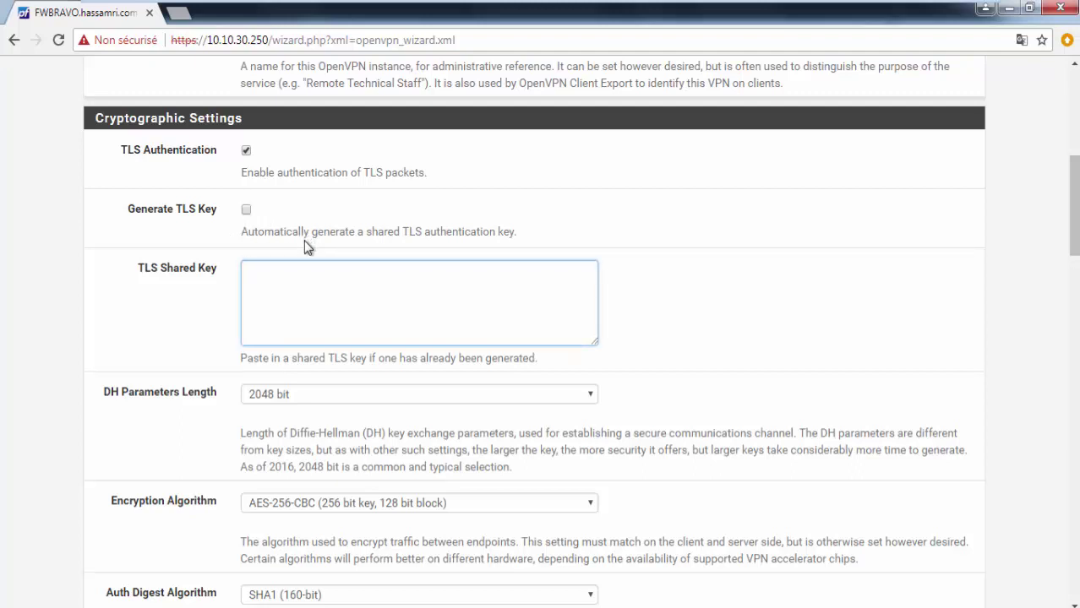
left_click(246, 210)
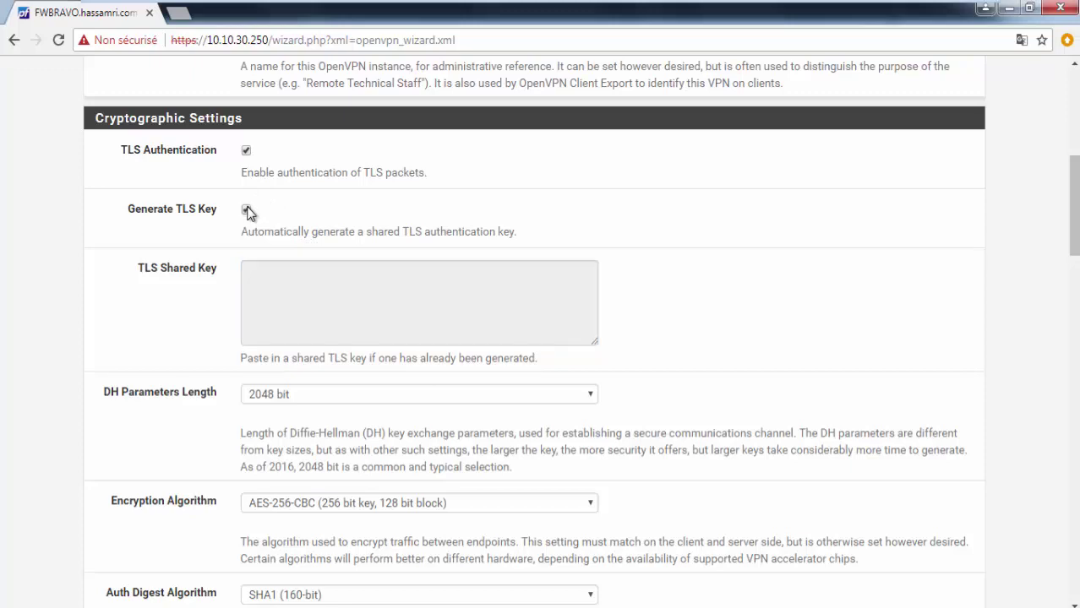
scroll(201, 341, "down", 2)
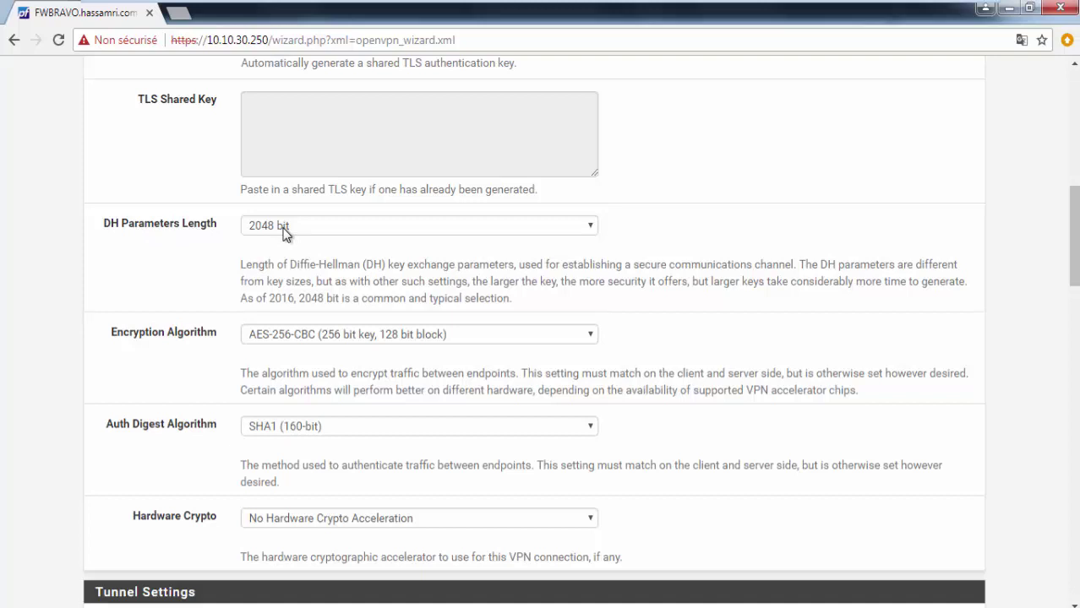
scroll(279, 232, "down", 1)
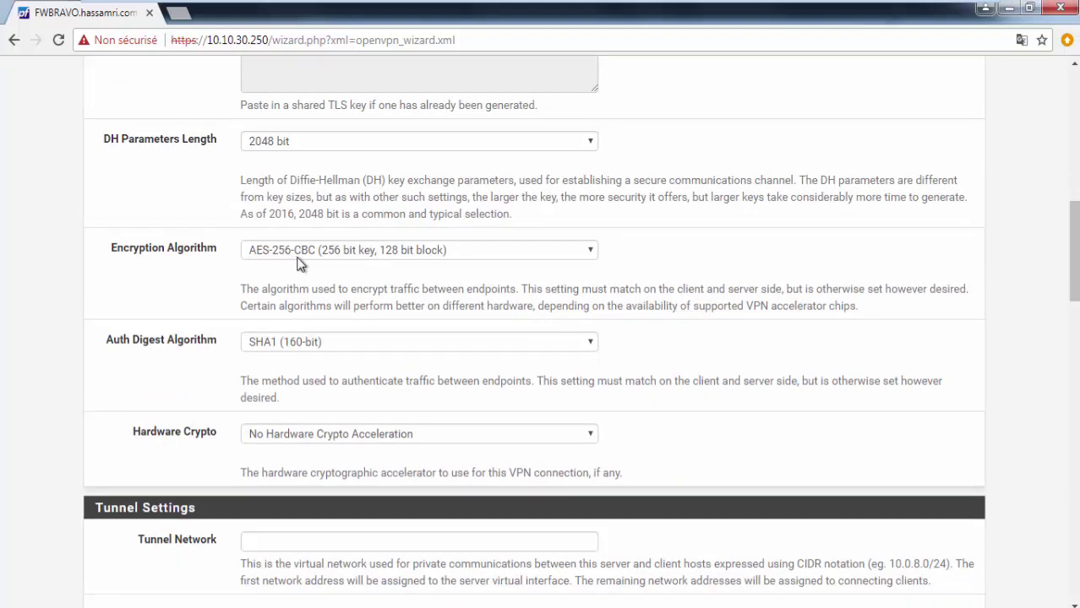
left_click(330, 258)
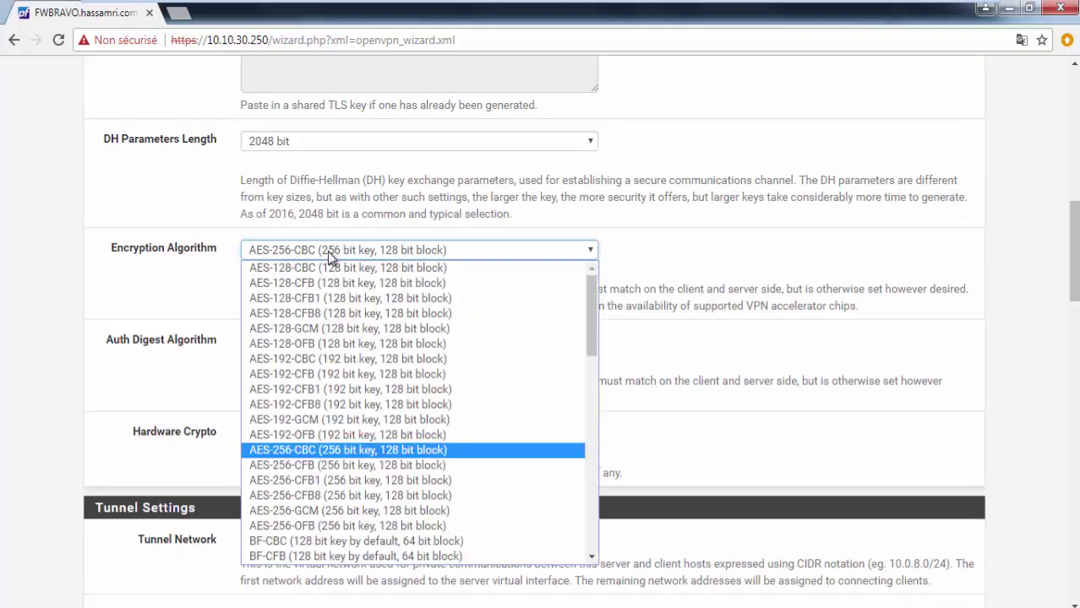
left_click(330, 256)
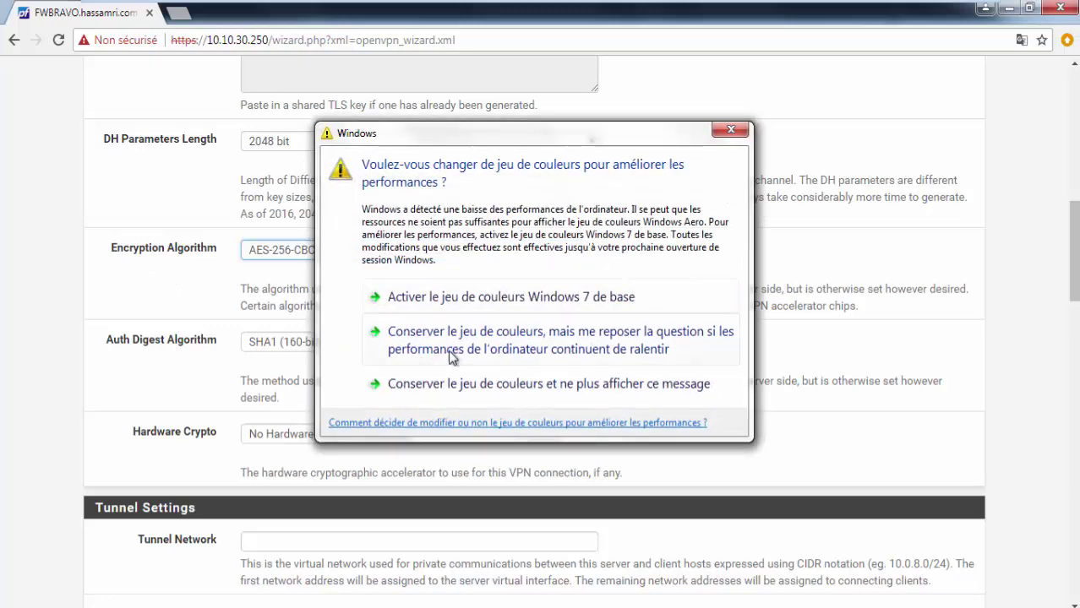
left_click(449, 349)
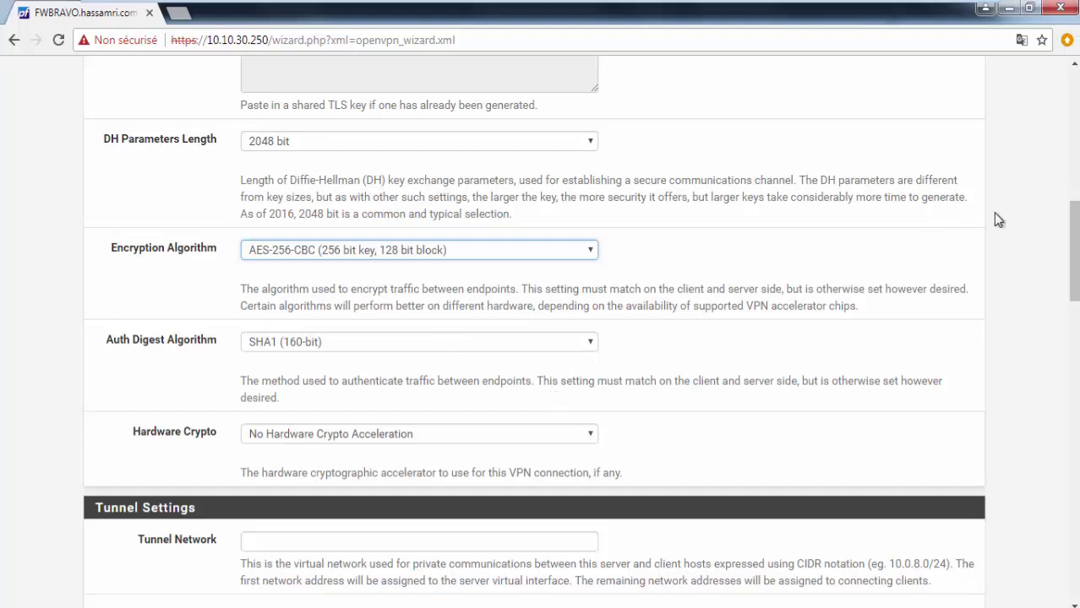
left_click_drag(1071, 229, 1075, 245)
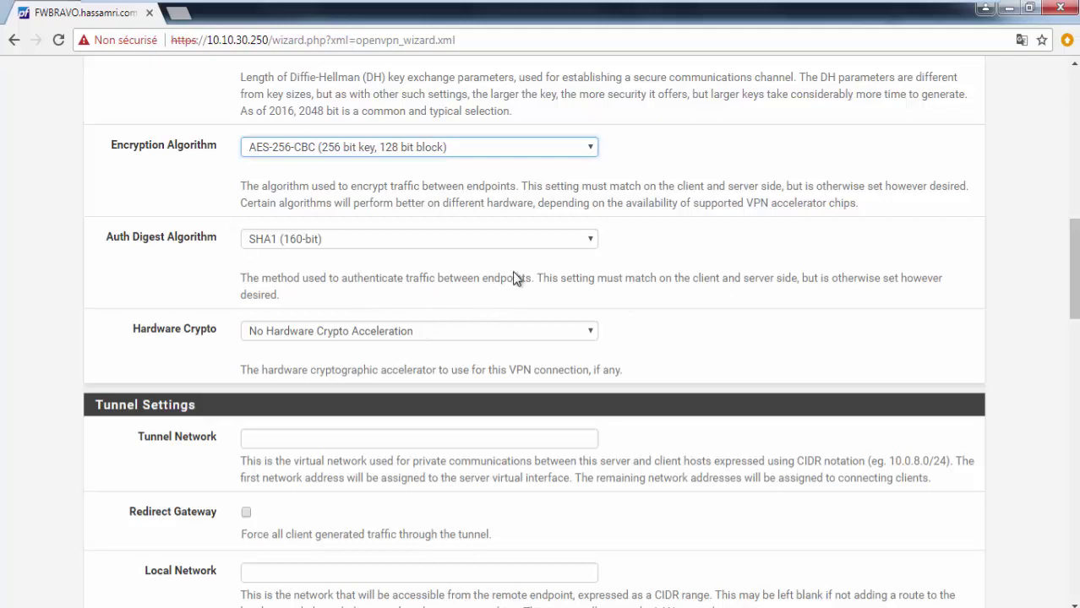
scroll(516, 279, "down", 1)
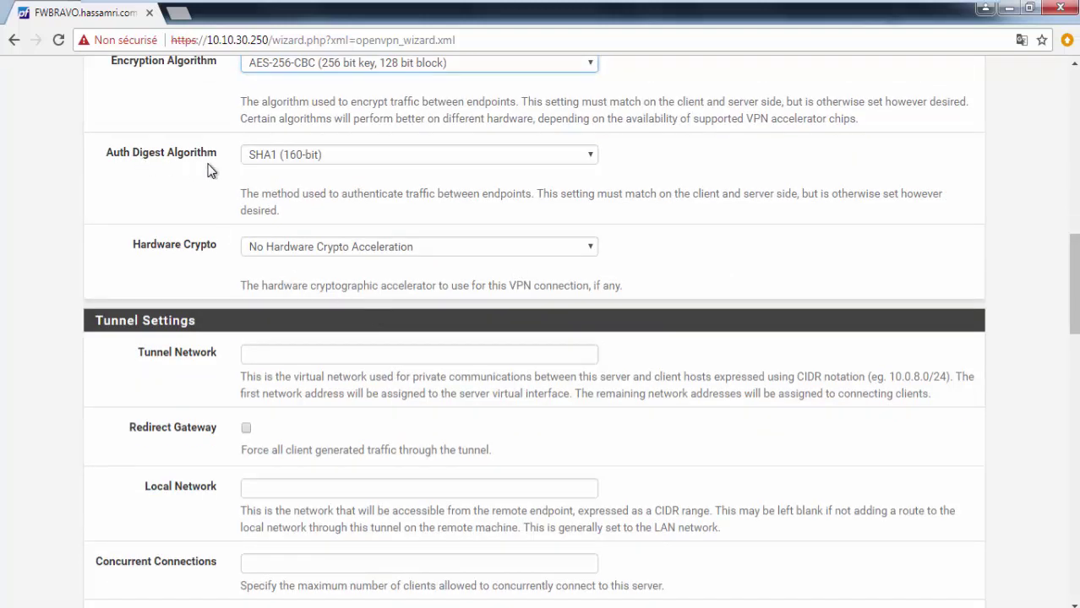
triple_click(282, 223)
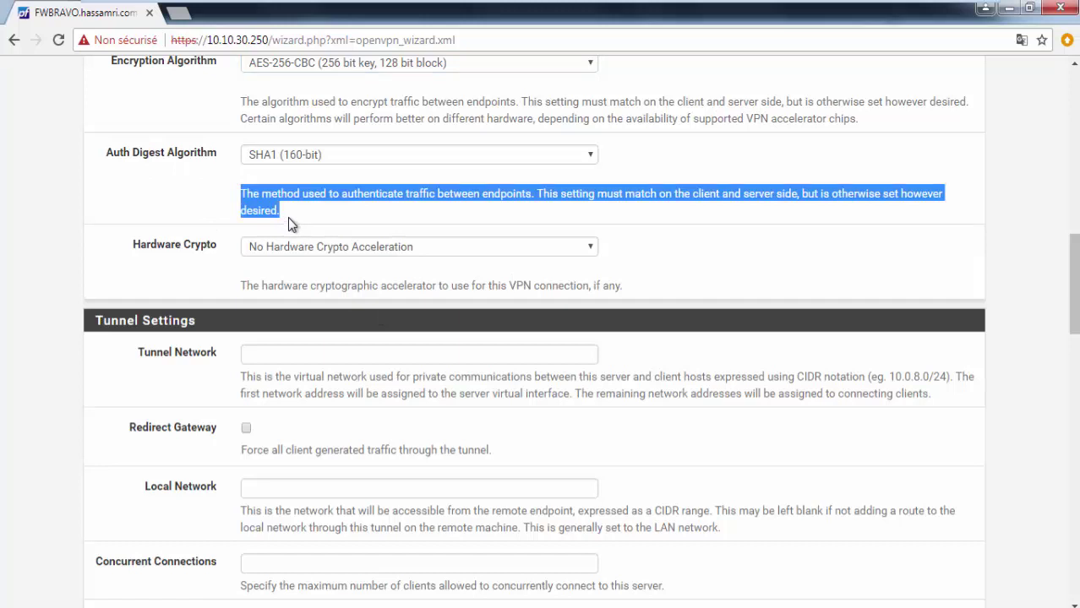
left_click_drag(197, 251, 137, 251)
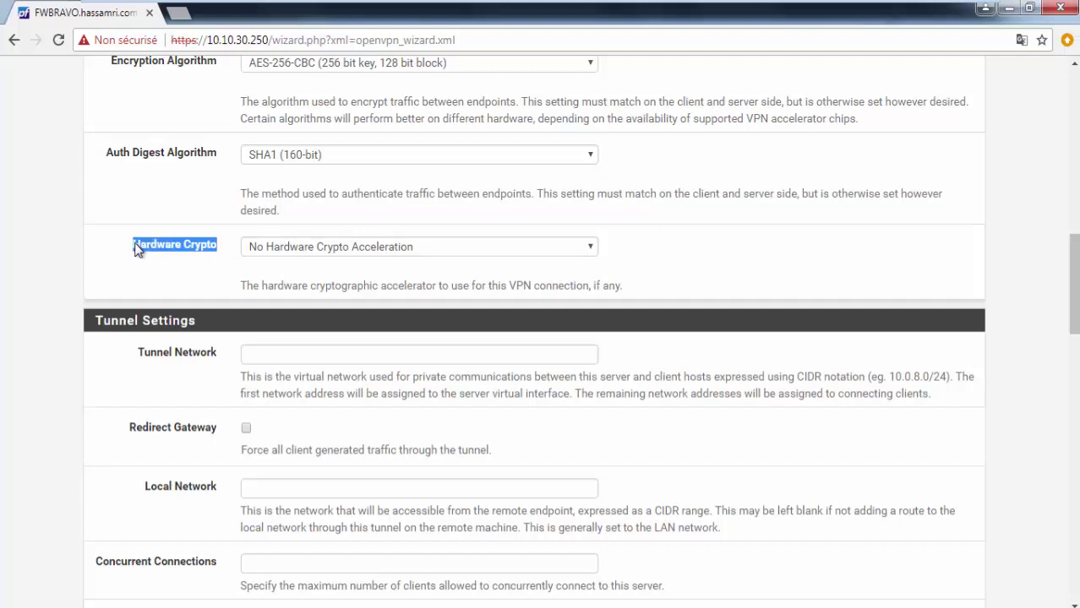
scroll(162, 211, "up", 7)
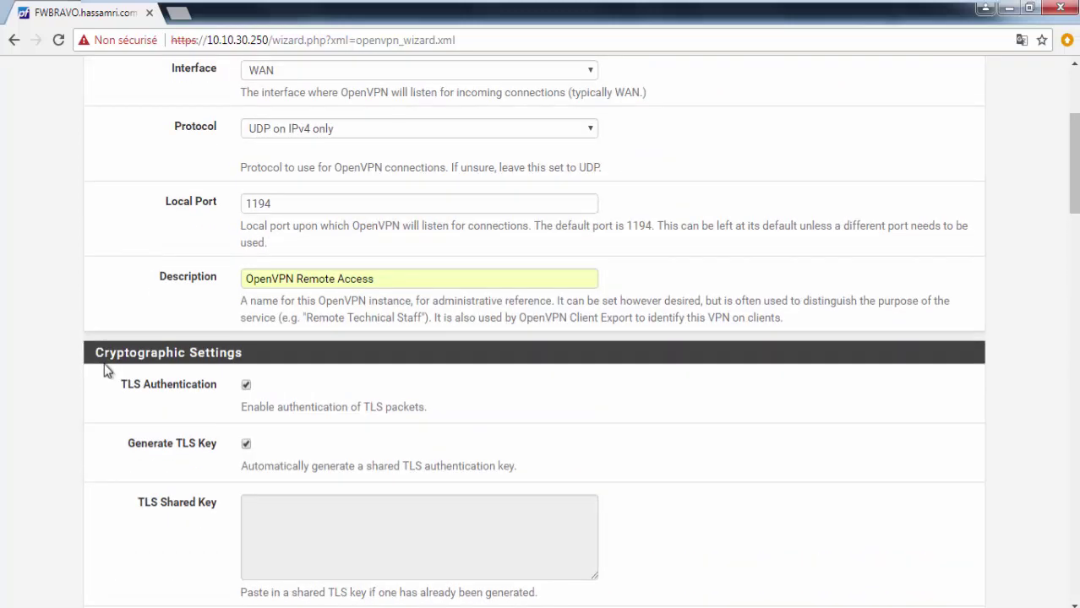
scroll(144, 340, "down", 7)
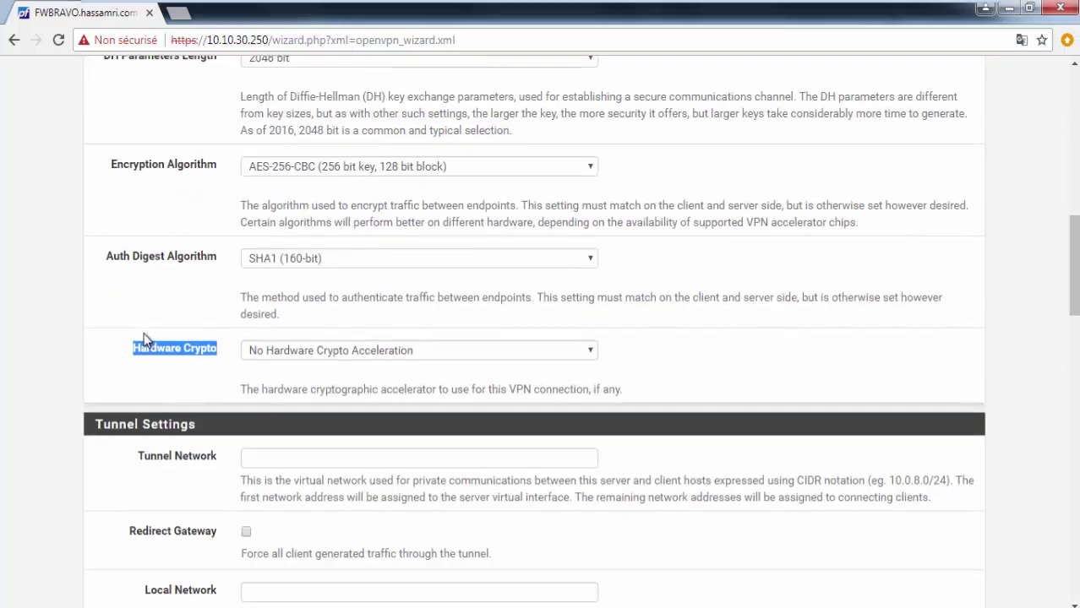
scroll(144, 340, "down", 2)
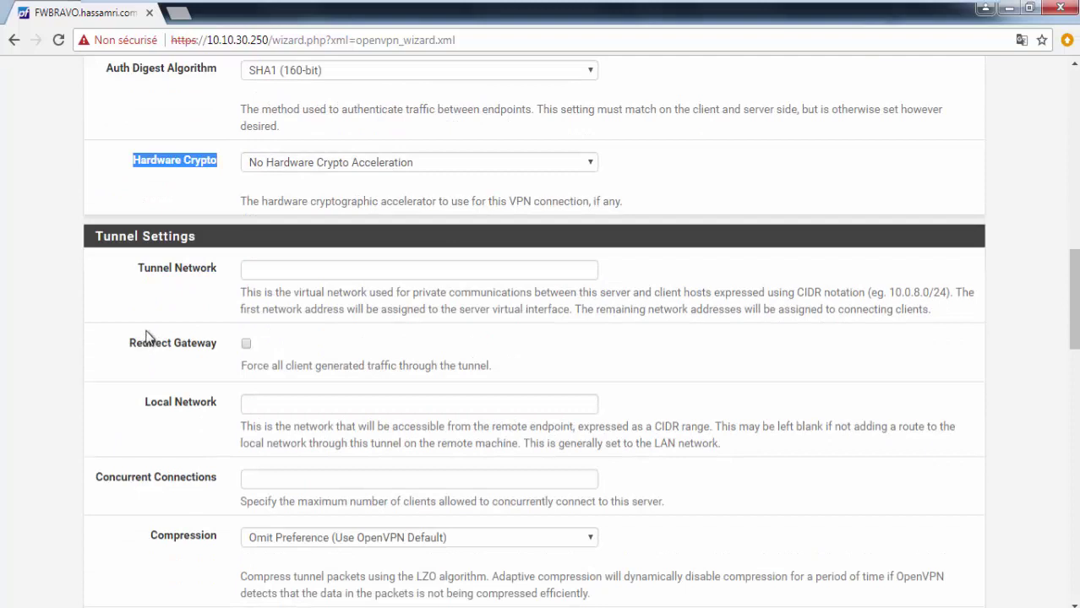
left_click(370, 166)
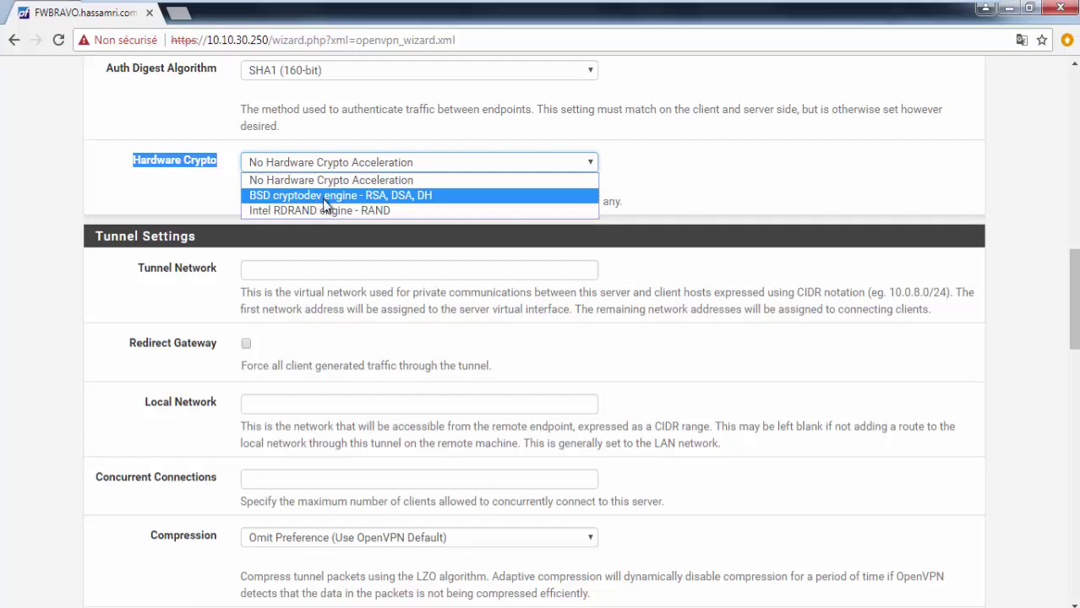
left_click(655, 166)
scroll(616, 186, "down", 1)
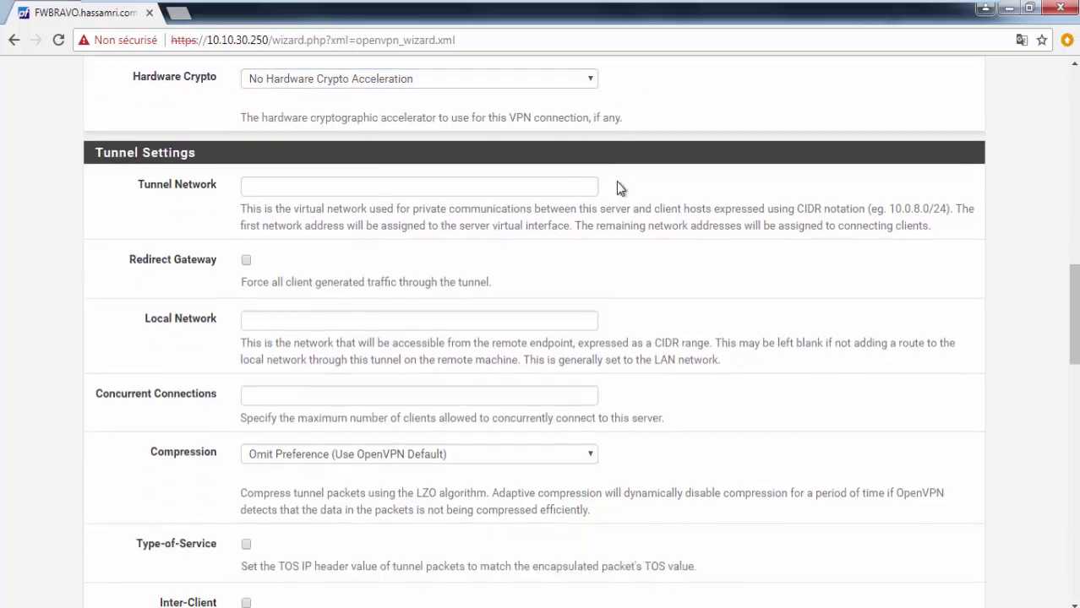
Step: Fill Tunnel Network with 10.0.210.0/24 from the autofill suggestion
left_click(448, 191)
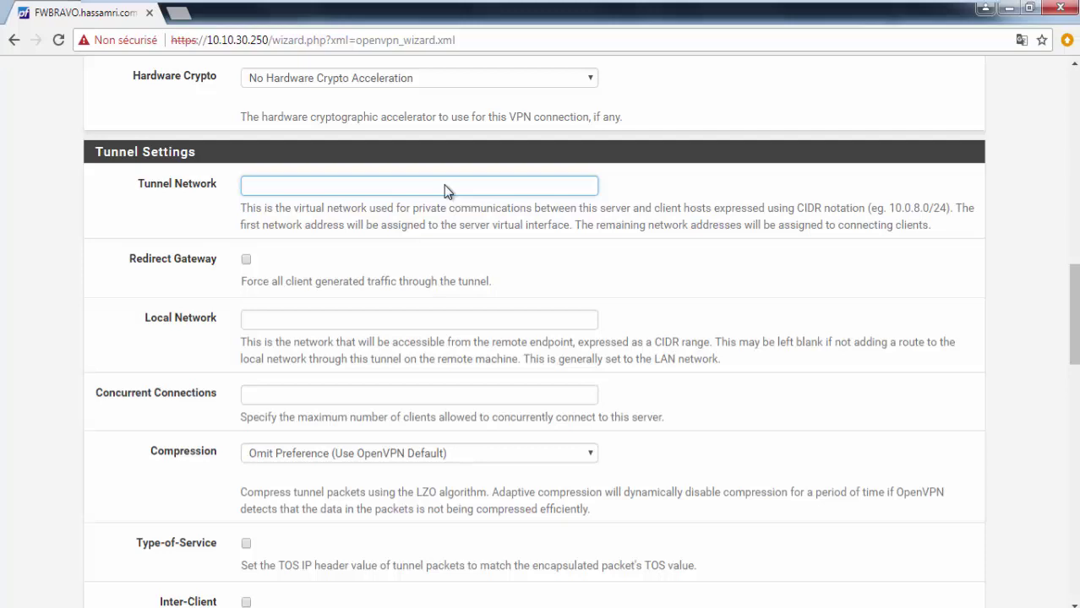
type("10")
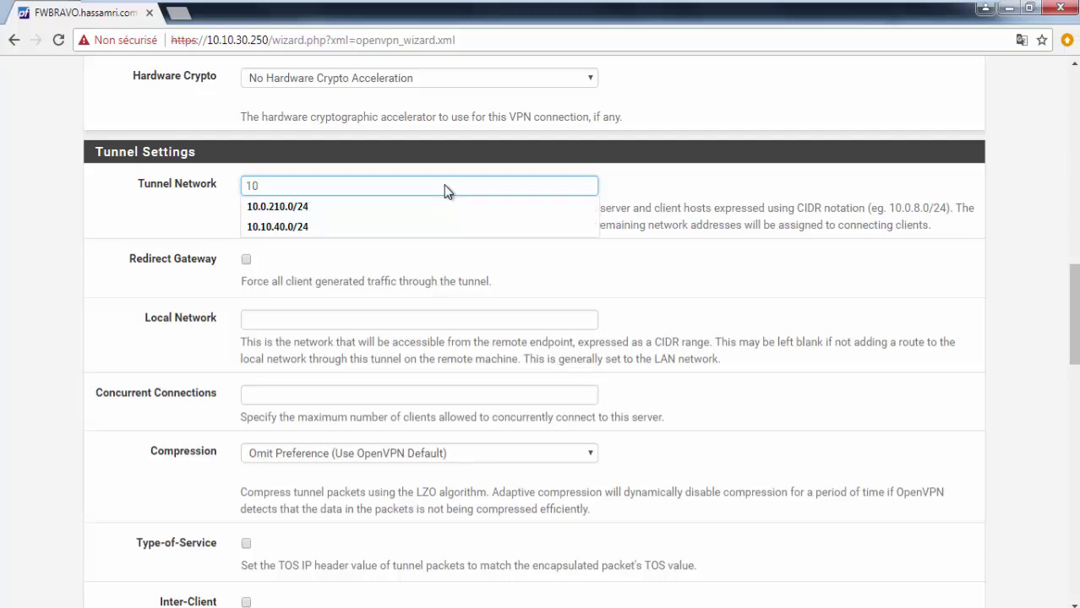
type(".")
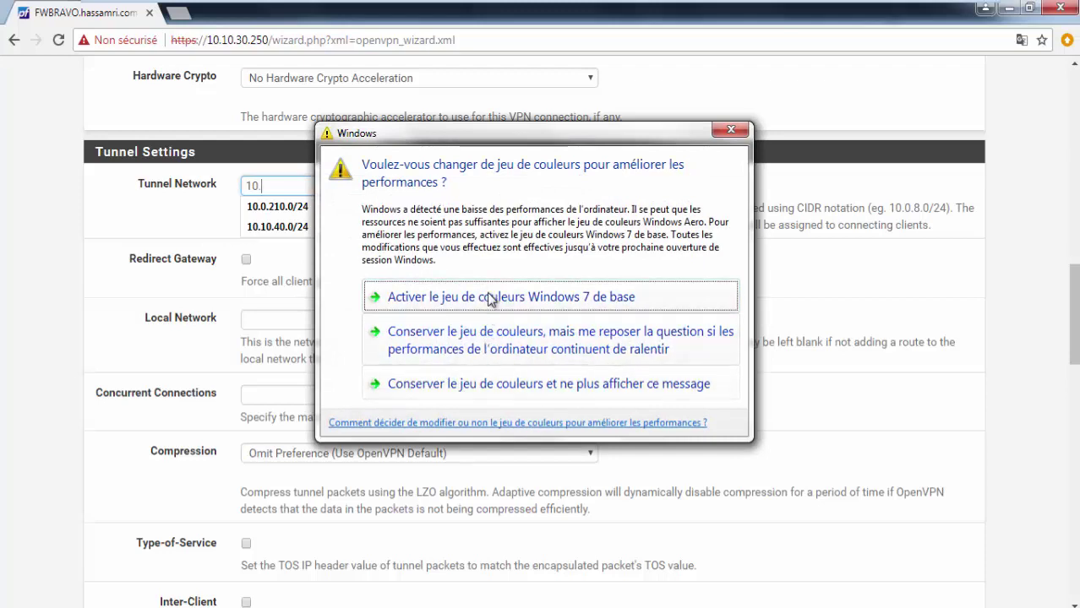
left_click(488, 296)
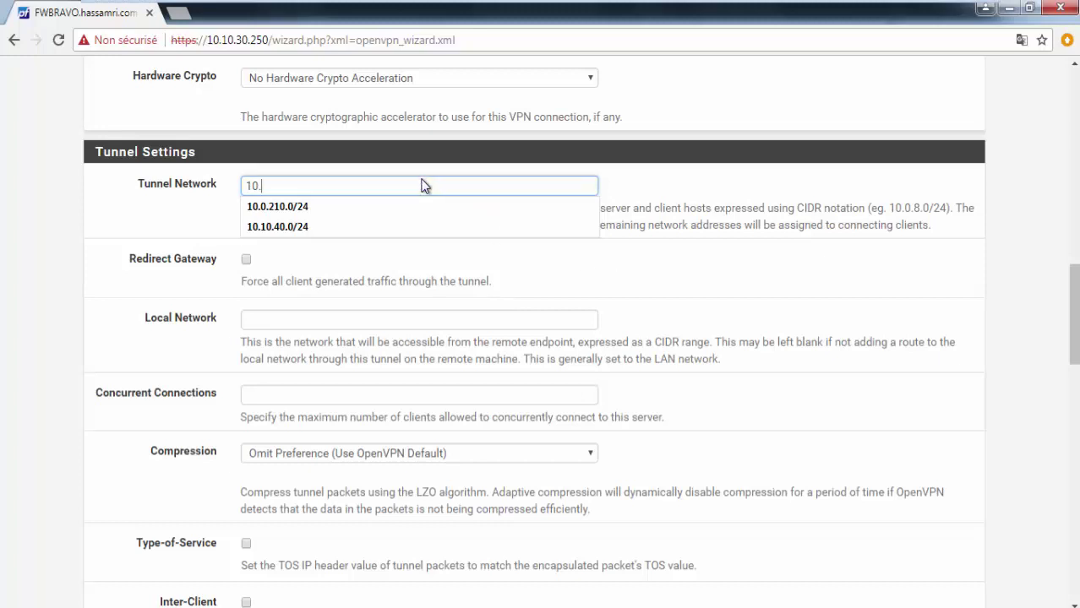
left_click(368, 209)
left_click(357, 190)
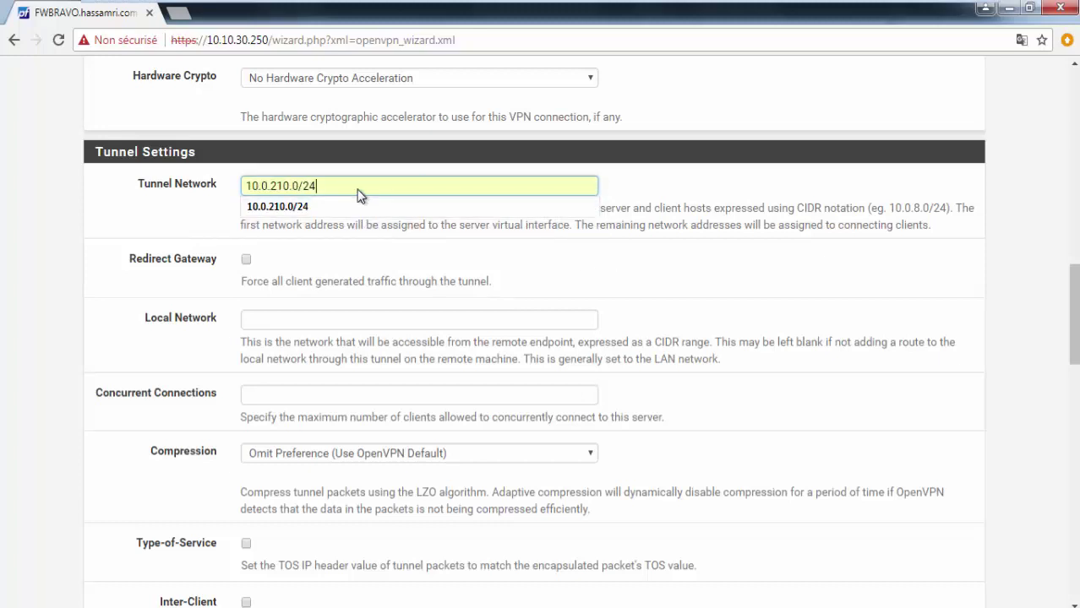
left_click_drag(270, 188, 245, 190)
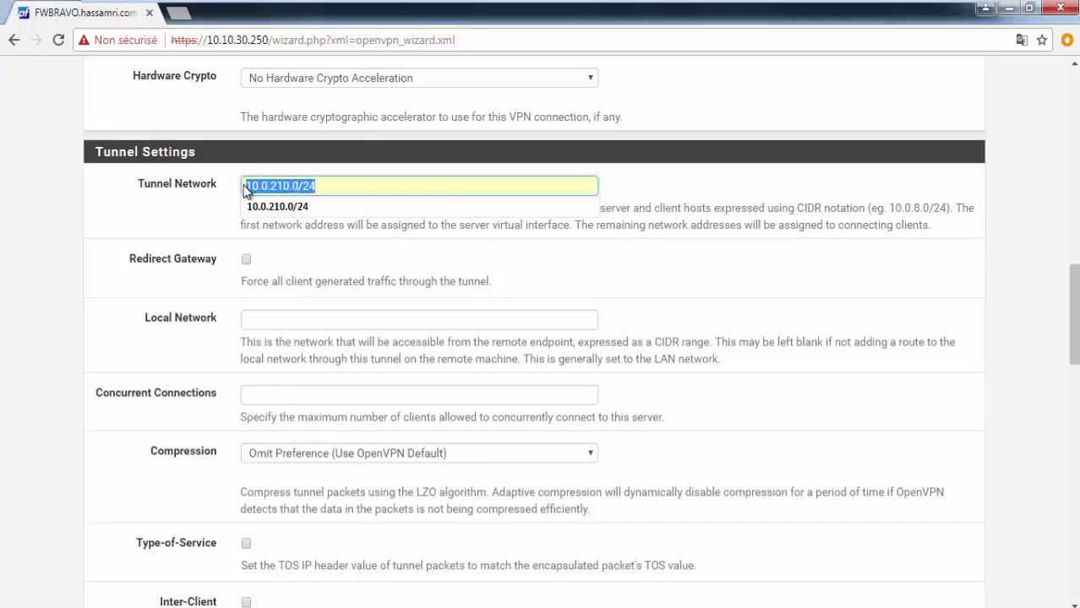
left_click(295, 191)
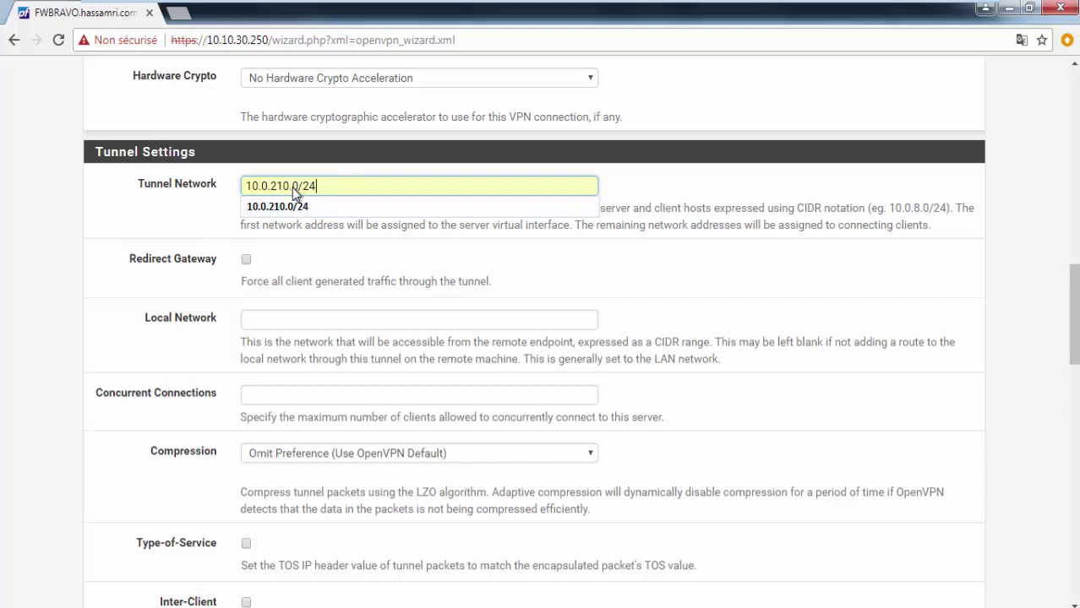
Step: Check the 10.0.210.0/24 tunnel network value and its explanation text
left_click_drag(293, 191, 300, 192)
left_click(319, 187)
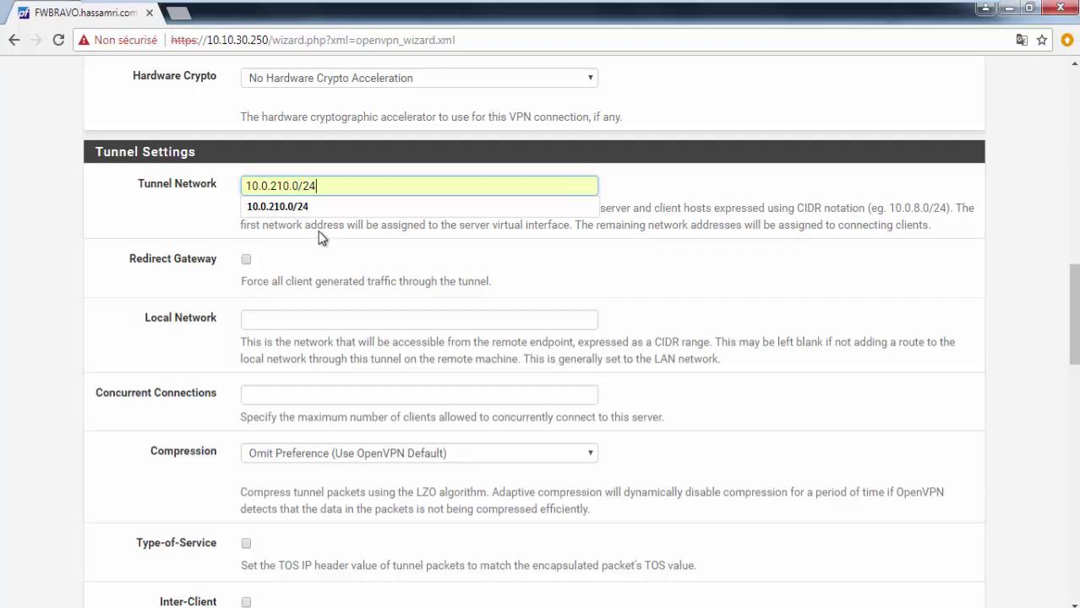
left_click(298, 191)
left_click_drag(325, 193, 393, 193)
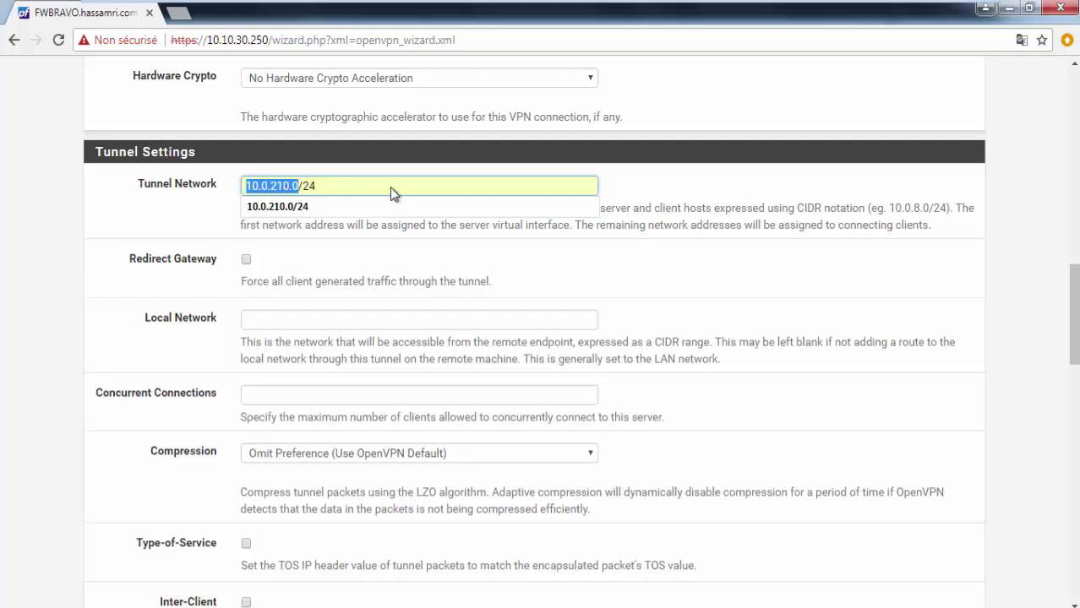
triple_click(393, 192)
left_click(364, 266)
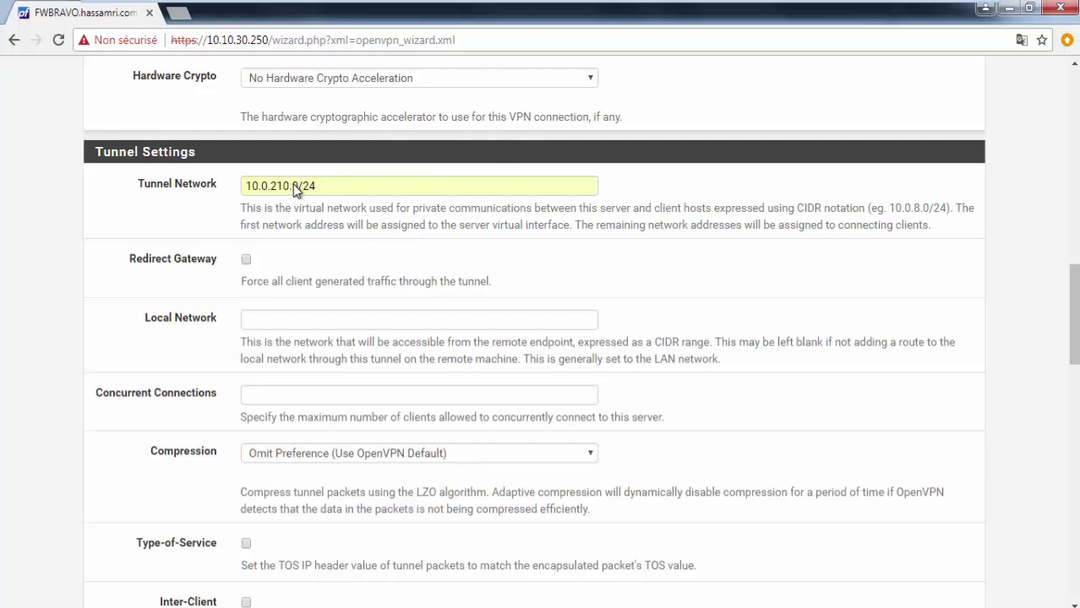
left_click_drag(292, 186, 248, 191)
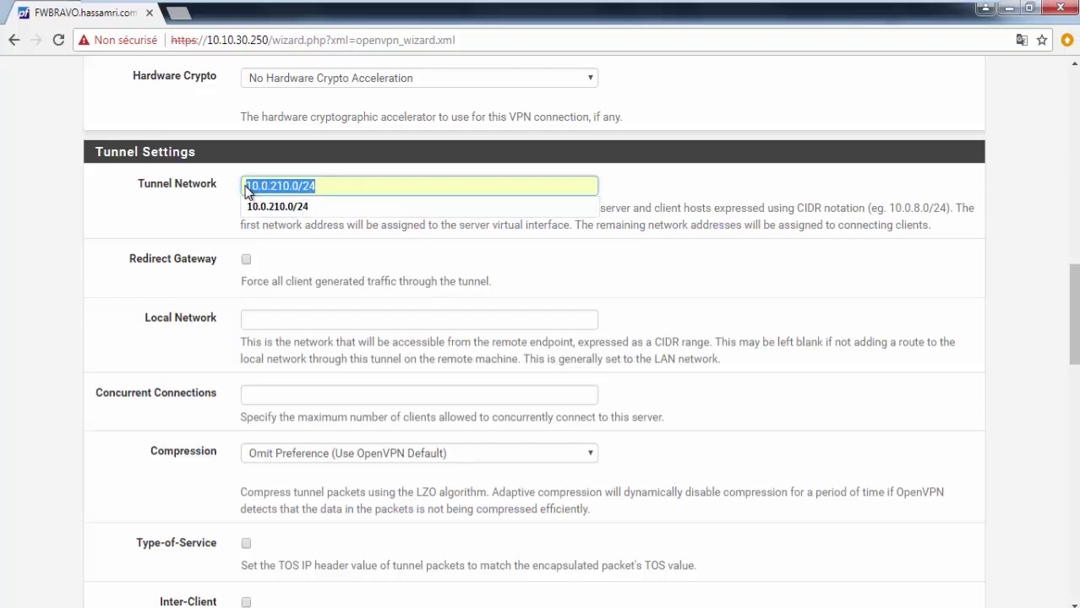
left_click(374, 246)
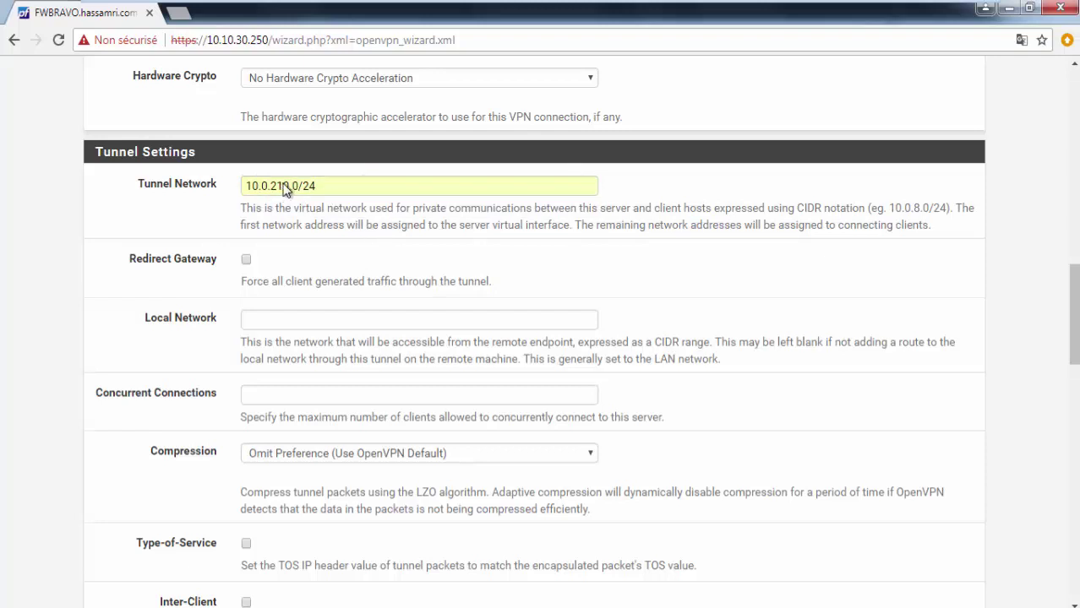
left_click_drag(300, 189, 294, 189)
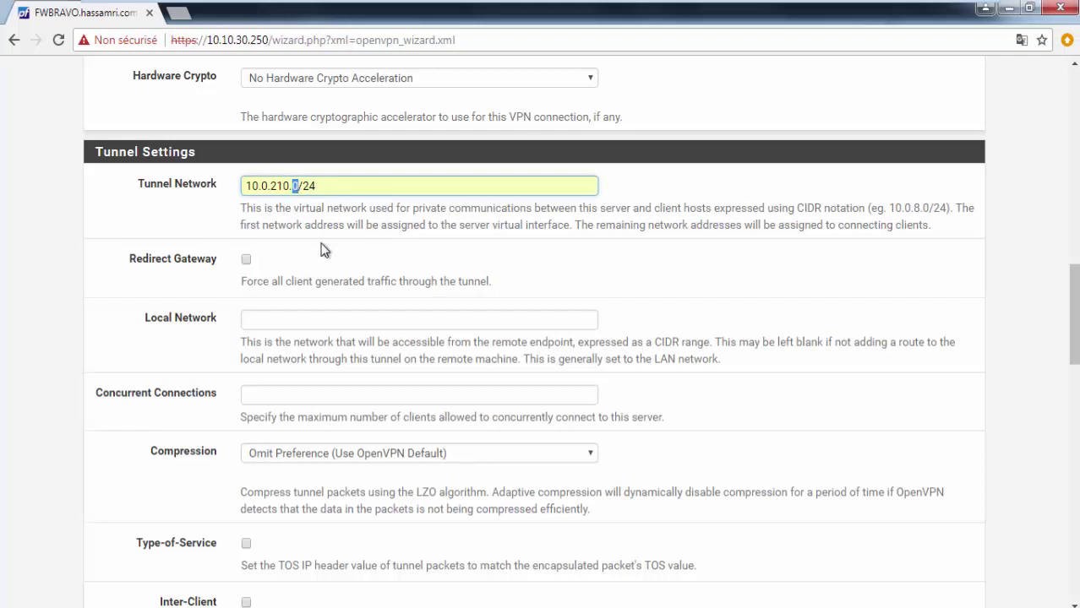
left_click(342, 269)
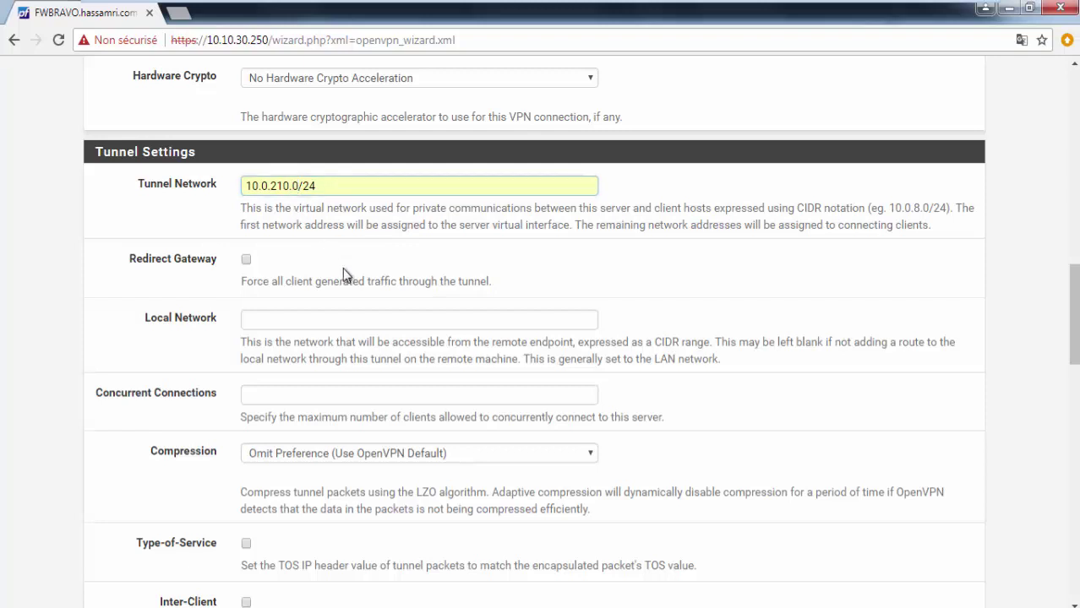
left_click_drag(248, 211, 945, 238)
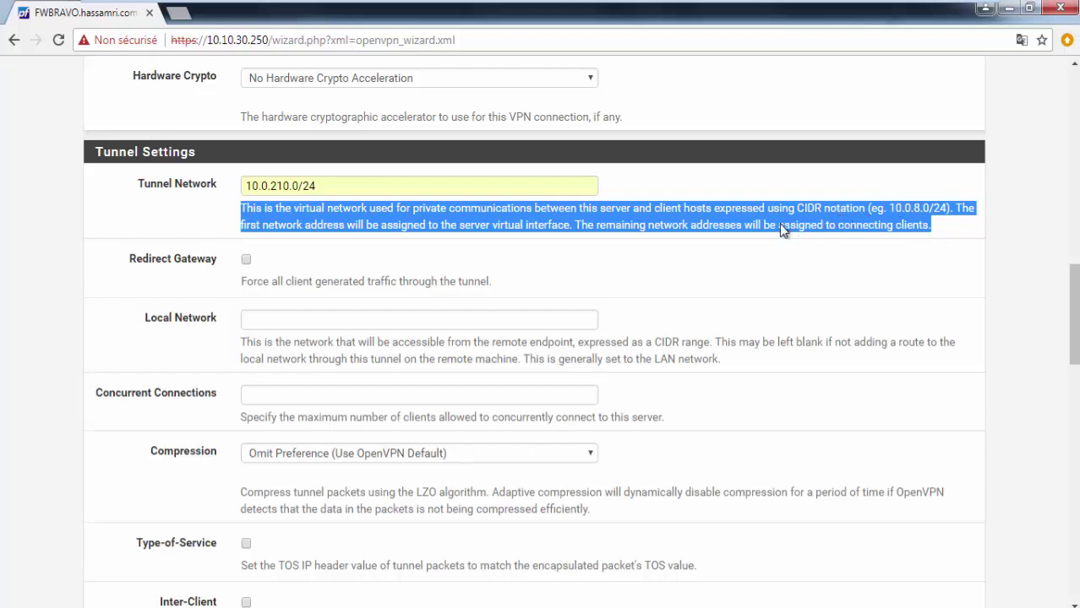
left_click(483, 230)
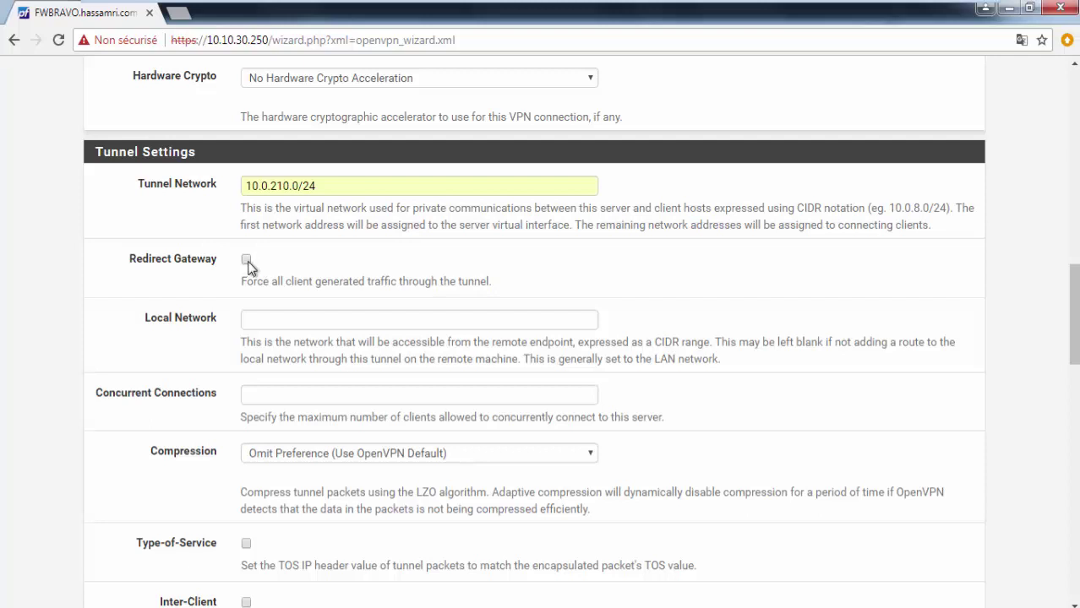
Step: Paste the firewall IP 10.10.30.250 into Local Network and choose 10.10.30.0/24
left_click(275, 321)
left_click(248, 47)
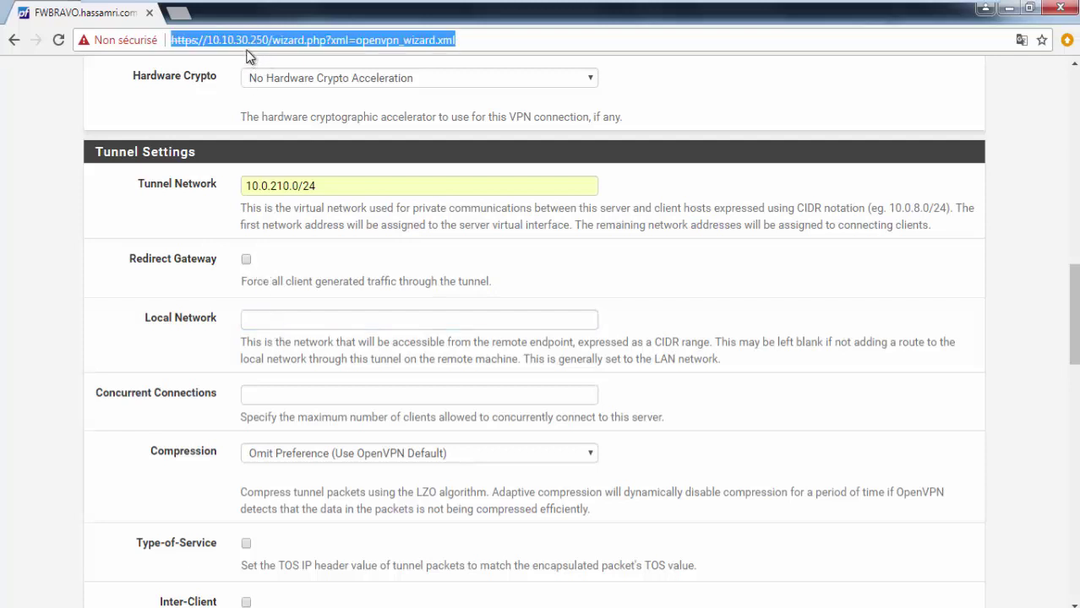
double_click(251, 41)
key("ctrl+c")
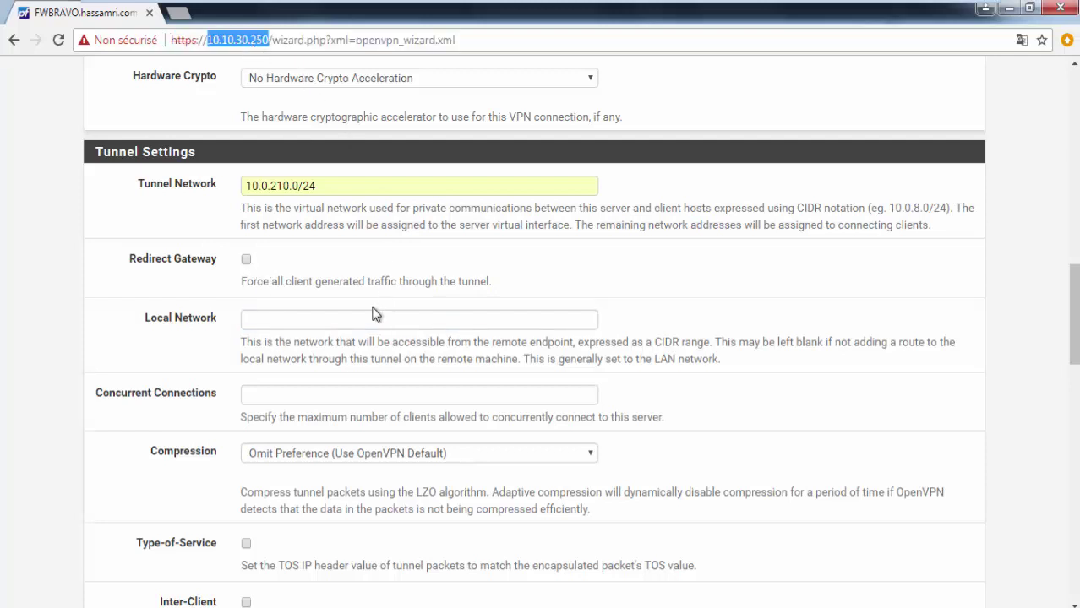
left_click(358, 323)
key("ctrl+v")
key("BackSpace")
key("BackSpace")
key("BackSpace")
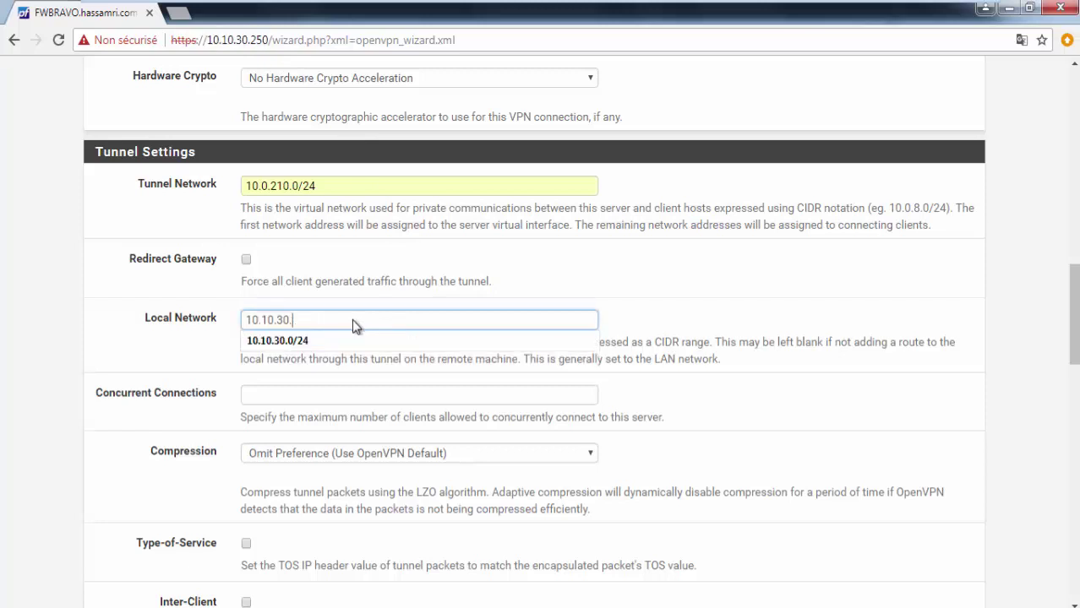
left_click(343, 340)
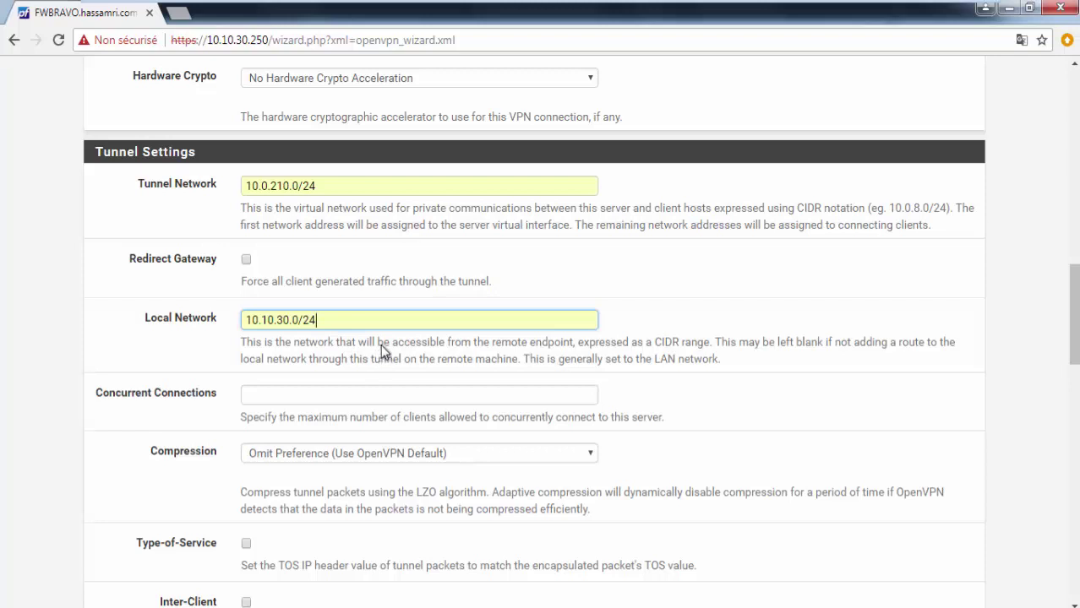
left_click(321, 396)
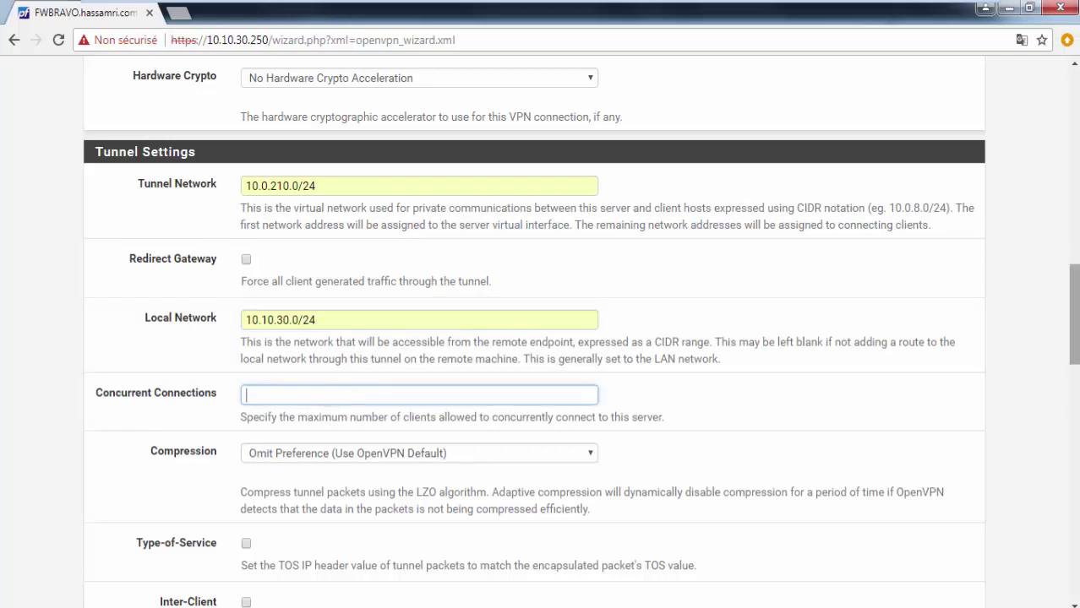
left_click_drag(1073, 306, 1073, 309)
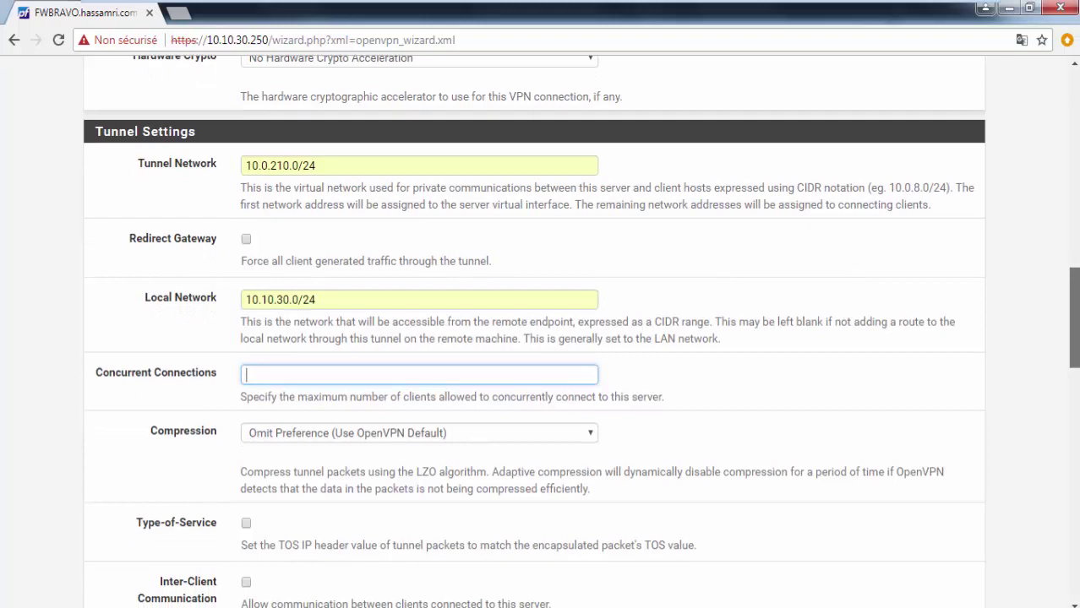
left_click_drag(1073, 309, 1073, 308)
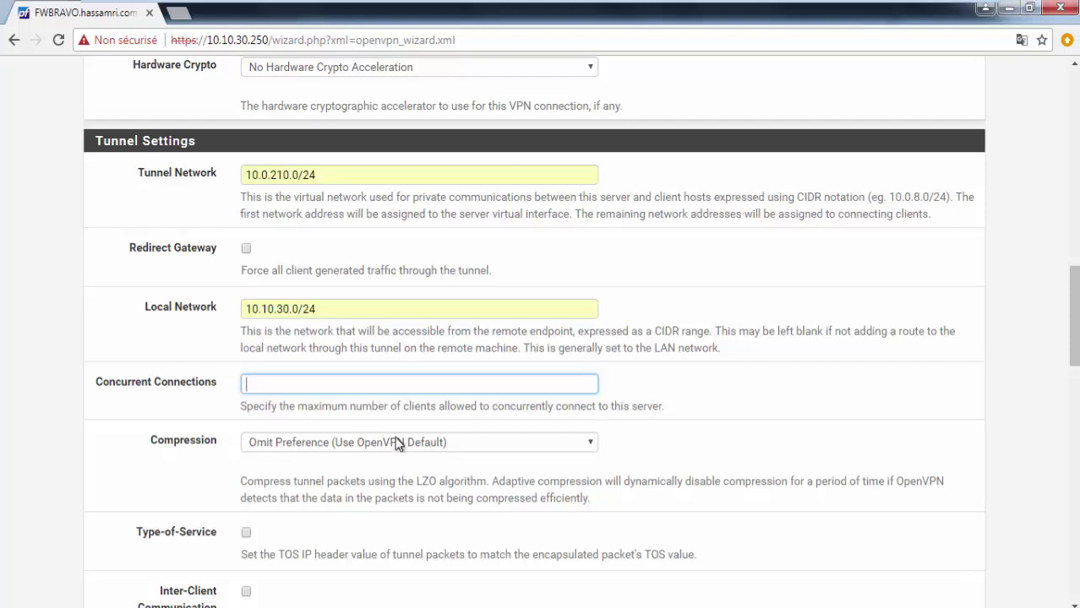
Step: Enter 8.8.8.8 as DNS Server 1, leaving other DNS and NTP servers empty
scroll(398, 442, "down", 1)
scroll(399, 438, "down", 1)
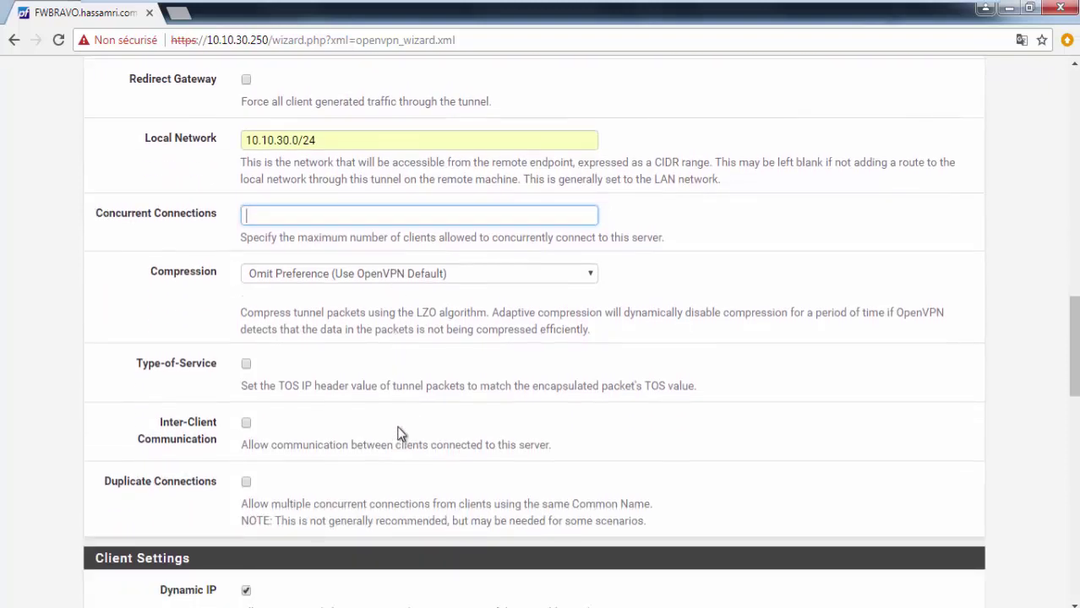
scroll(288, 229, "down", 1)
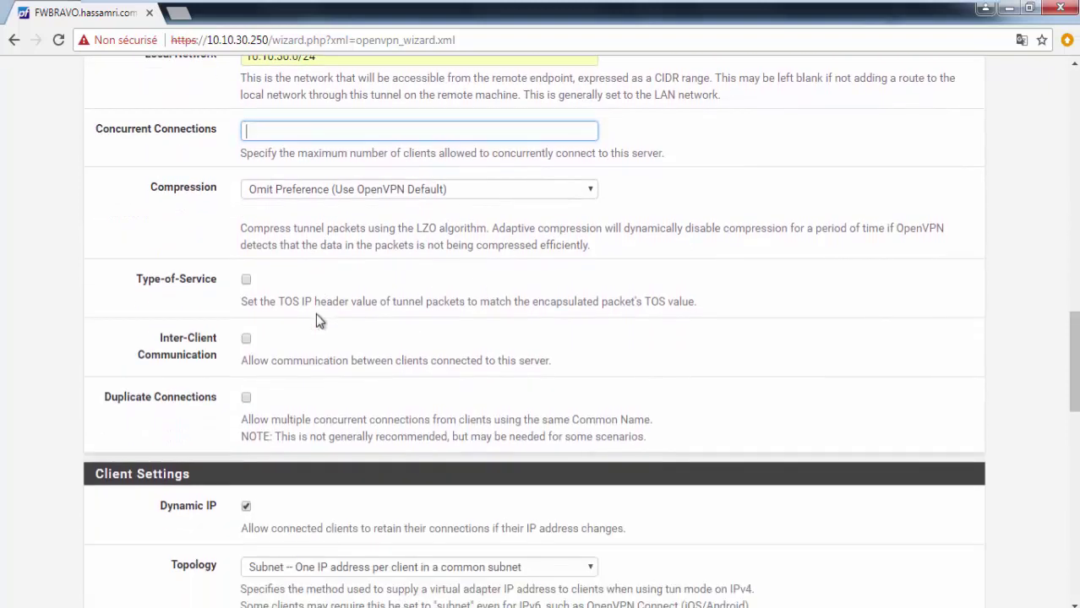
scroll(317, 320, "down", 4)
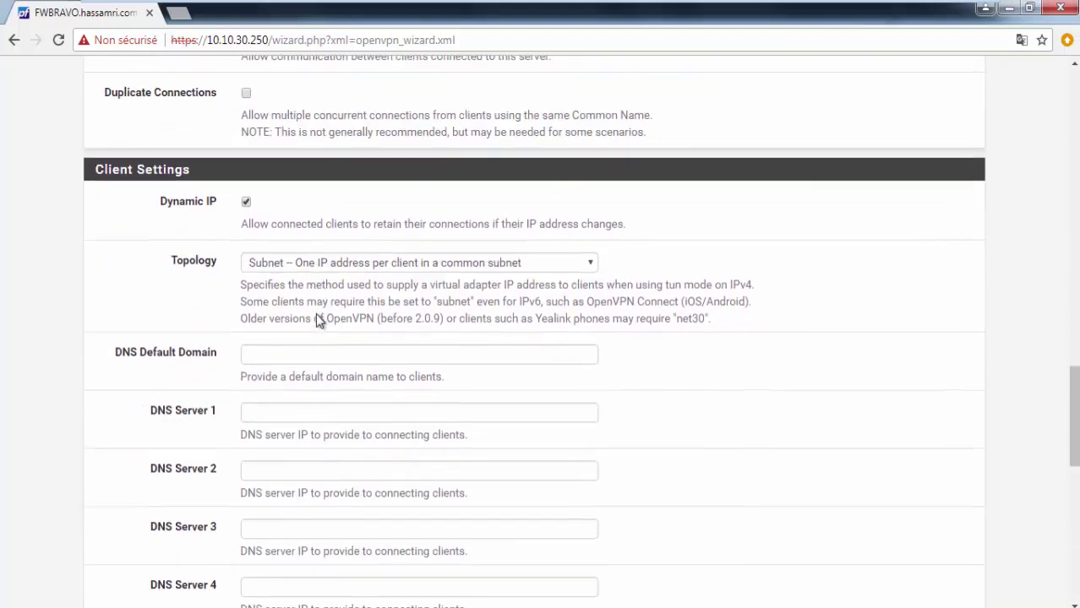
scroll(318, 319, "down", 1)
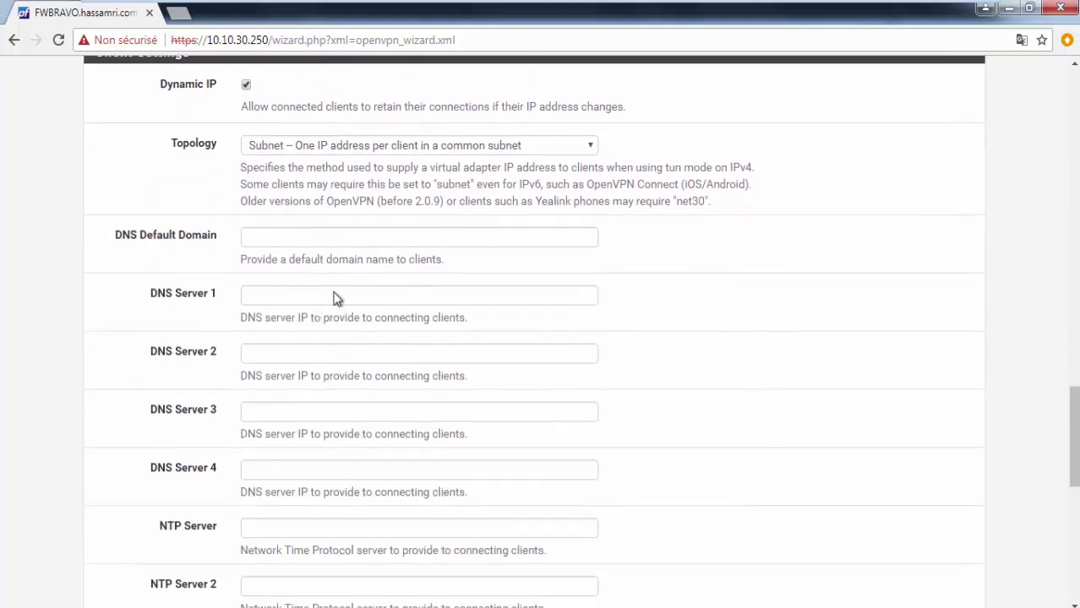
scroll(334, 297, "up", 1)
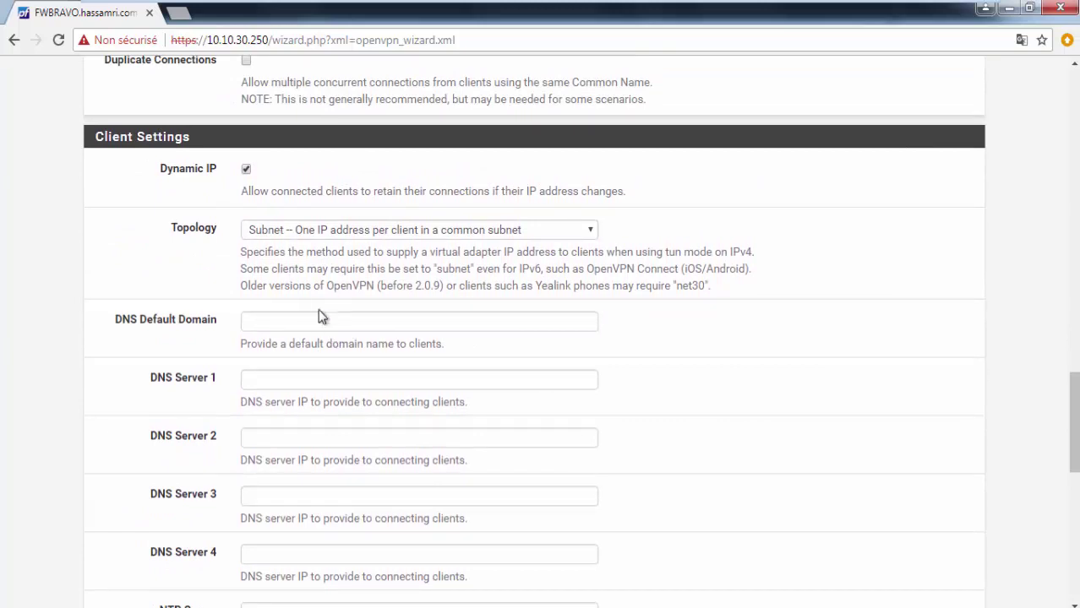
left_click(309, 378)
type("8")
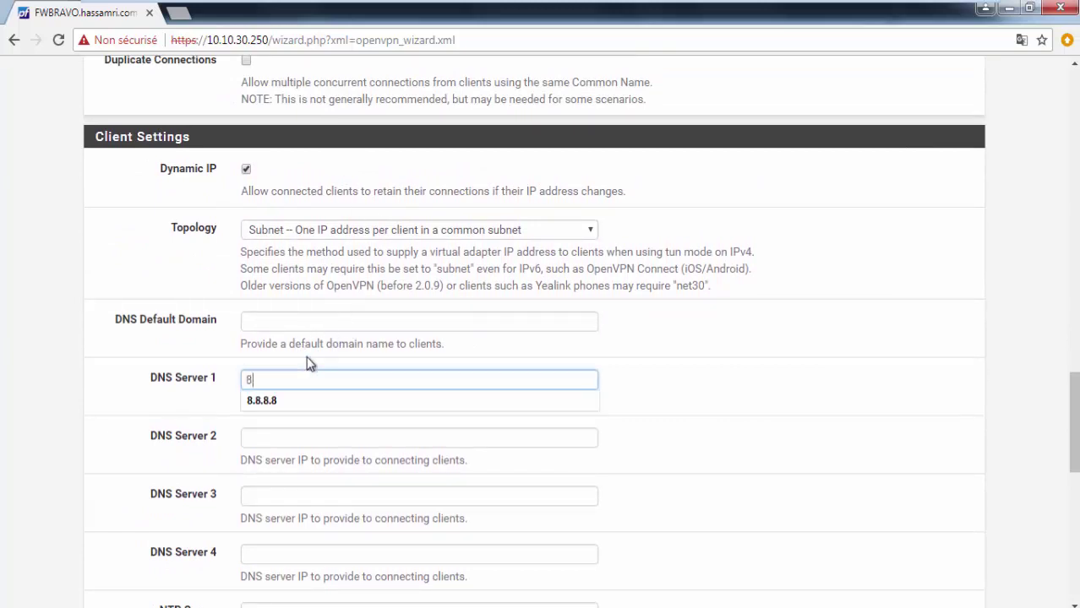
type(".8.8.8")
left_click(329, 439)
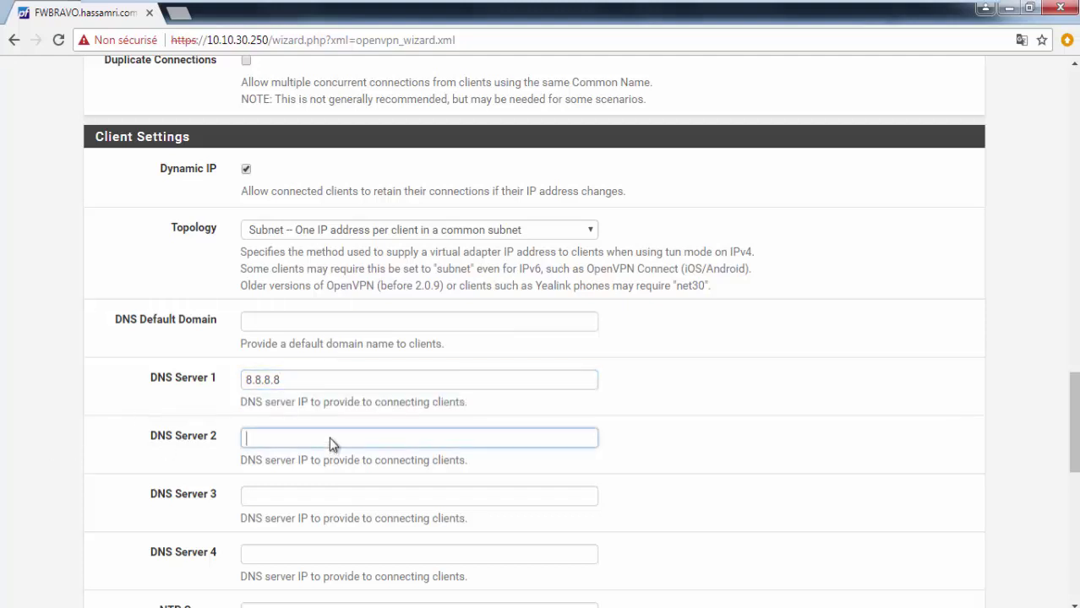
scroll(330, 441, "down", 2)
left_click(378, 446)
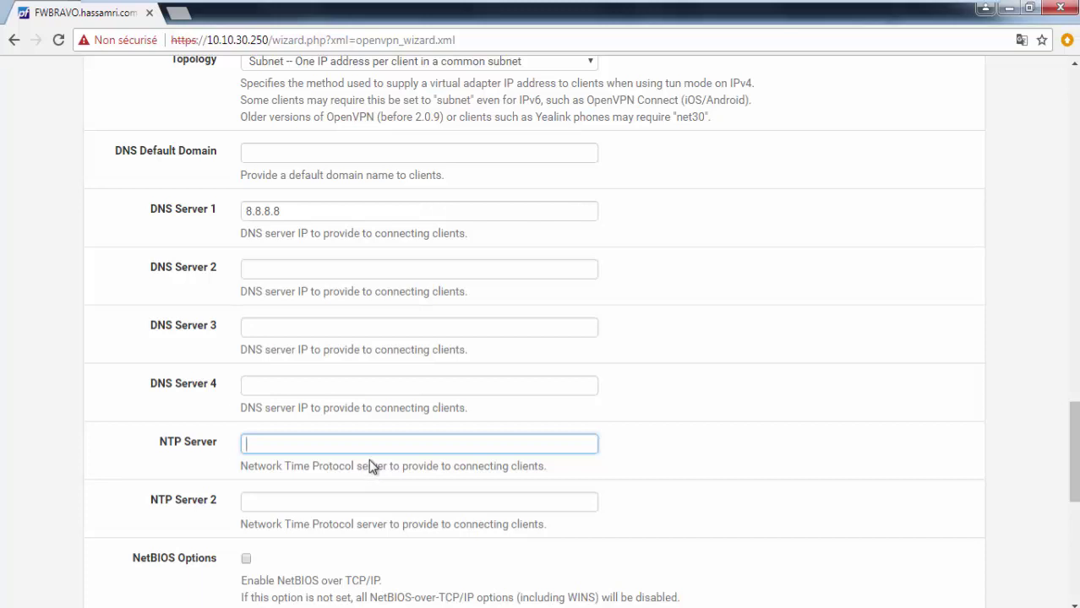
scroll(535, 398, "down", 2)
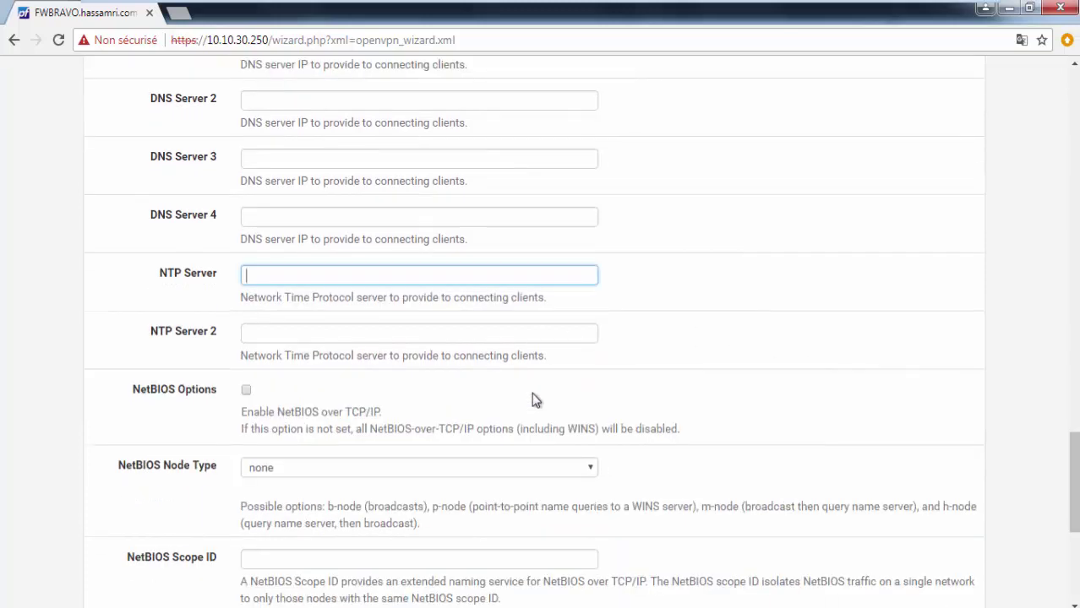
scroll(533, 398, "down", 5)
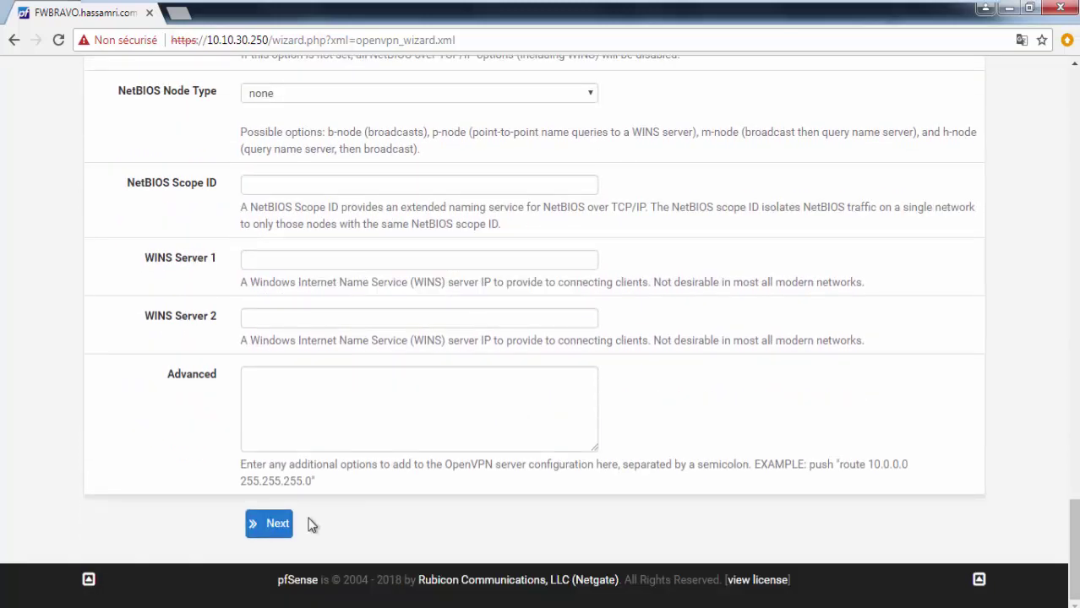
Step: Submit the tunnel settings and enable the Firewall Rule allowing clients to reach the server
left_click(270, 524)
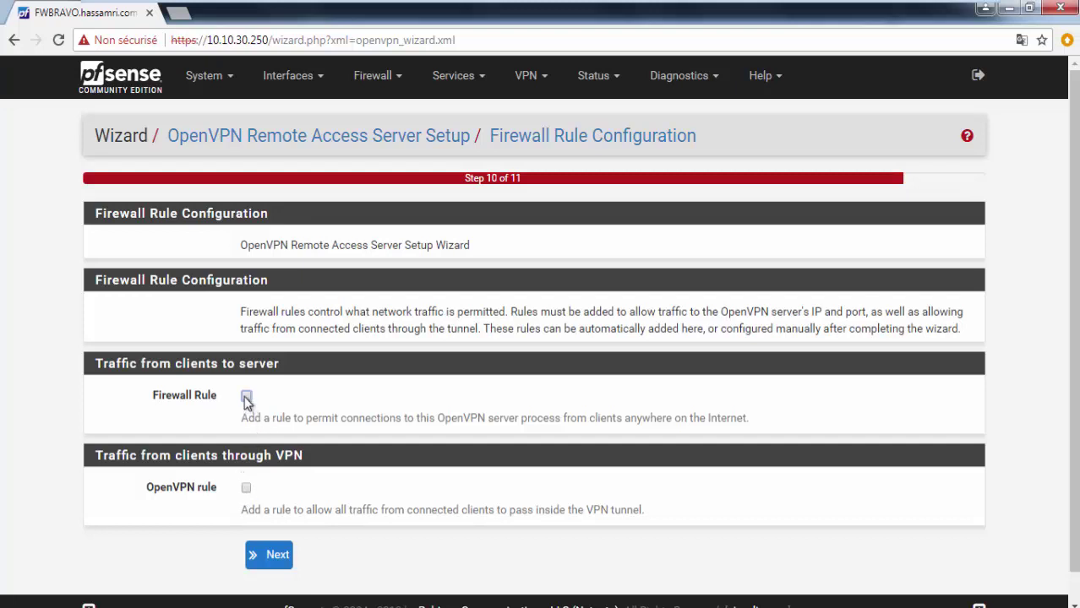
left_click(246, 397)
triple_click(269, 420)
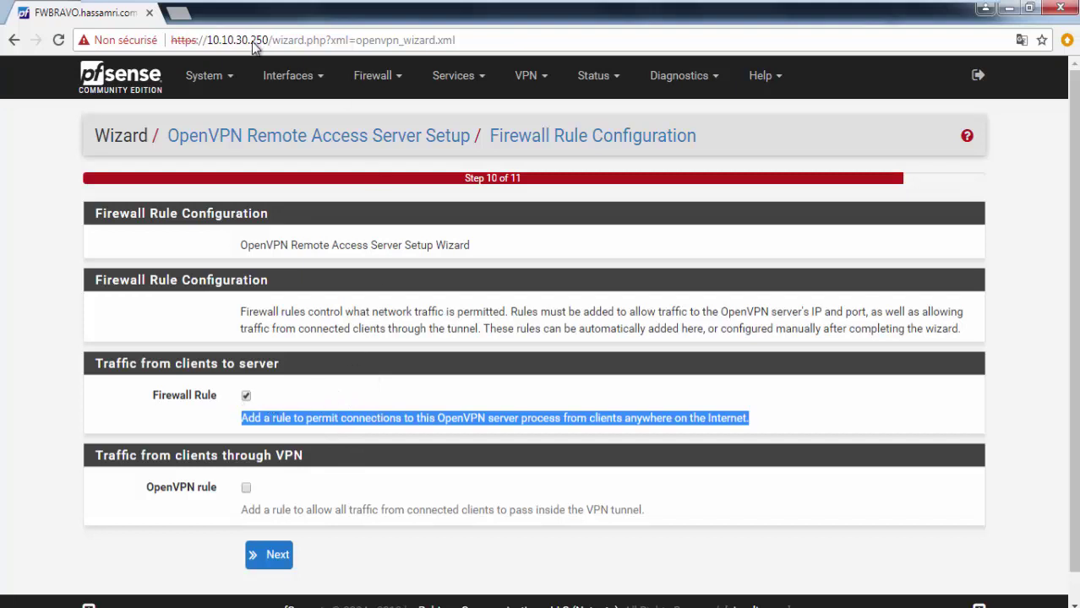
left_click(245, 395)
left_click(245, 396)
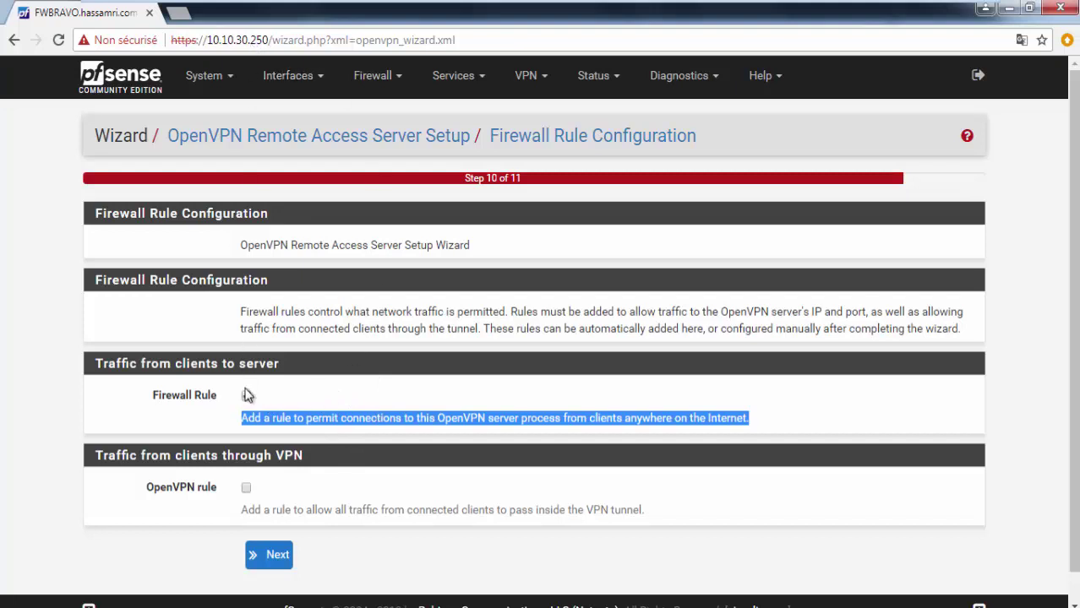
Step: Enable the OpenVPN rule allowing all tunnel traffic and continue to the final wizard step
left_click(246, 488)
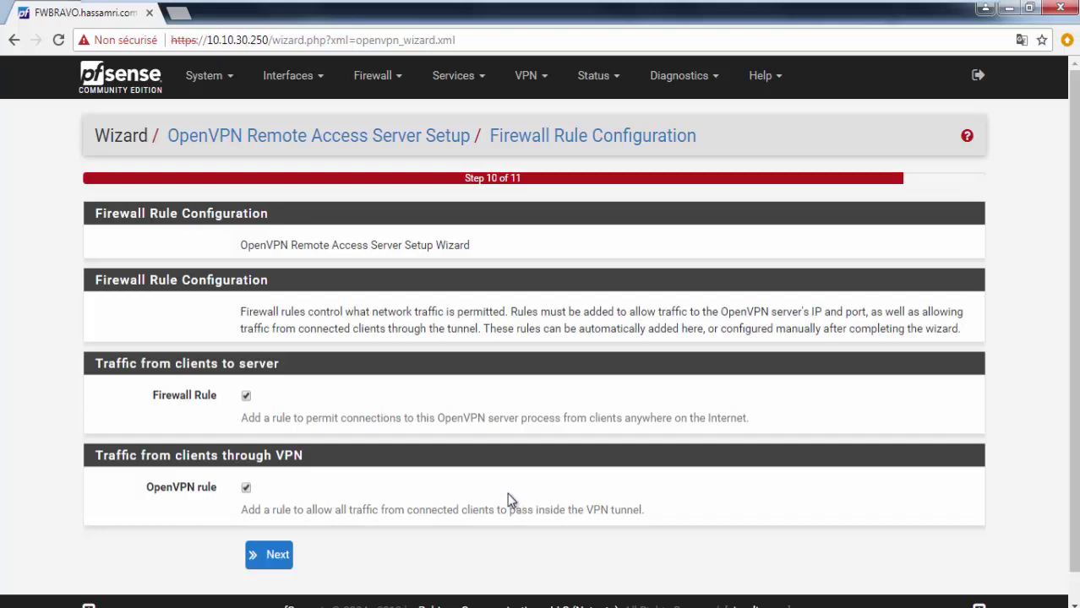
scroll(507, 490, "down", 1)
left_click_drag(242, 387, 754, 391)
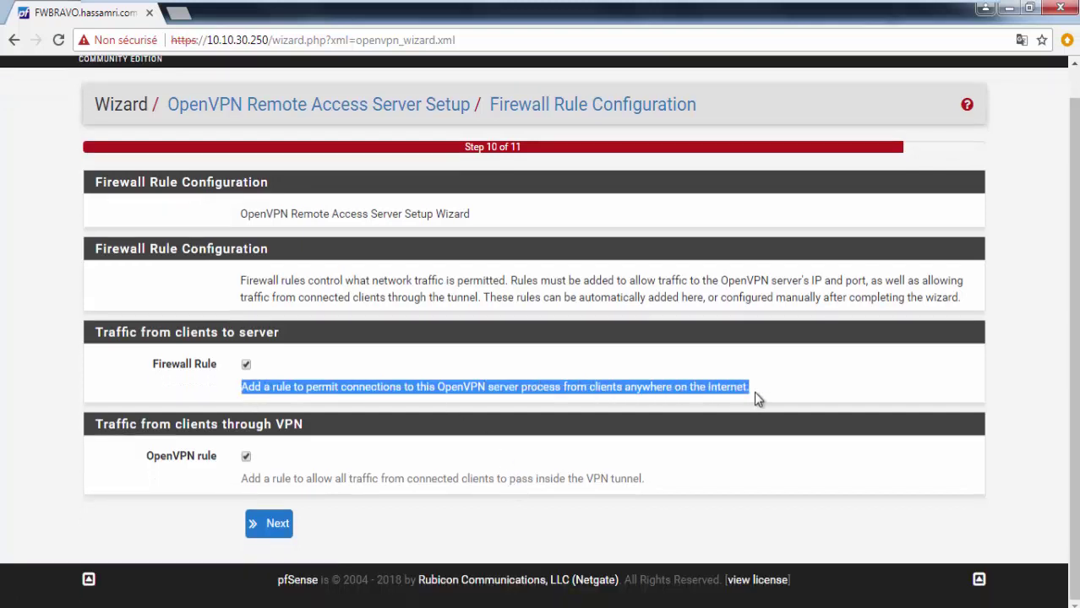
left_click(270, 526)
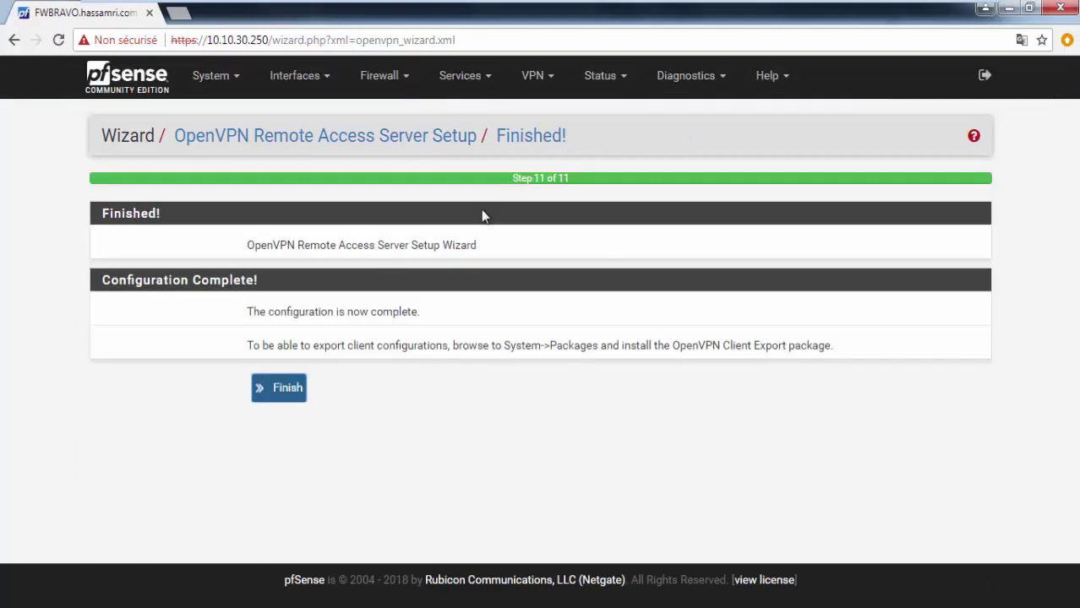
left_click(284, 392)
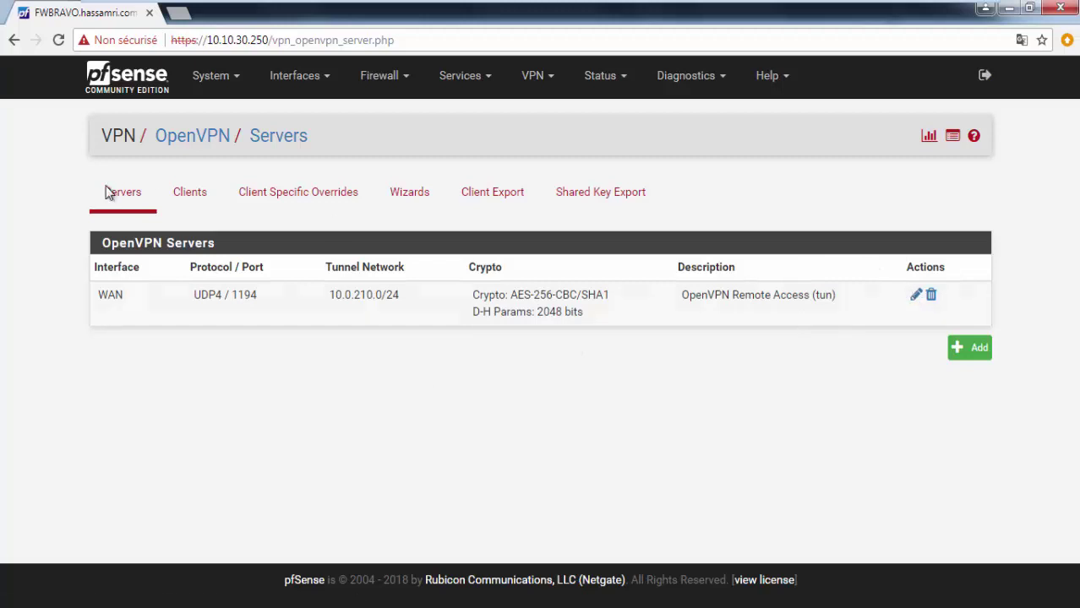
left_click(916, 295)
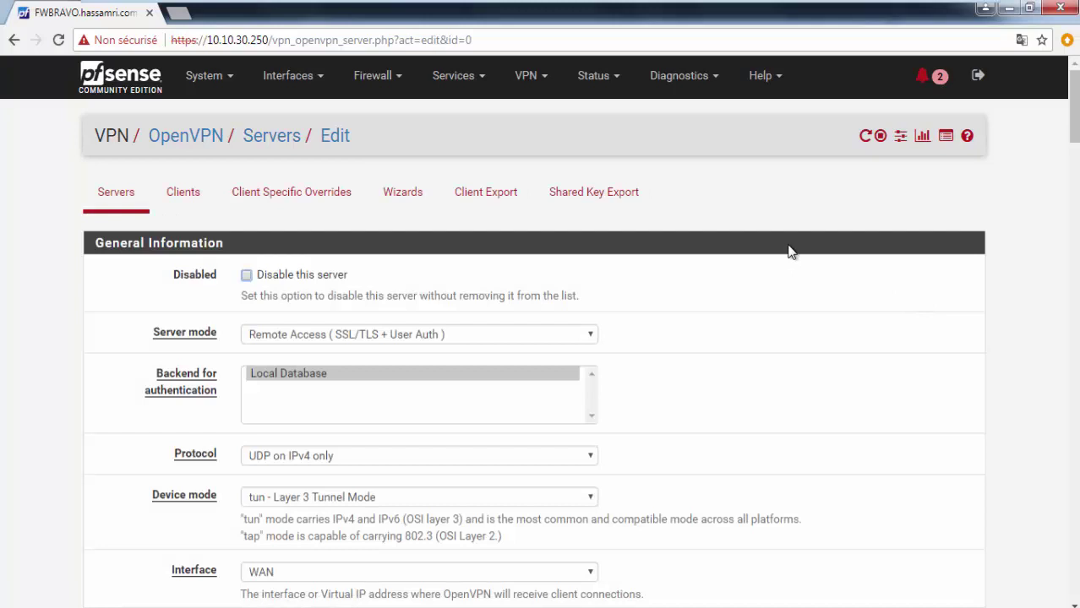
scroll(747, 263, "down", 1)
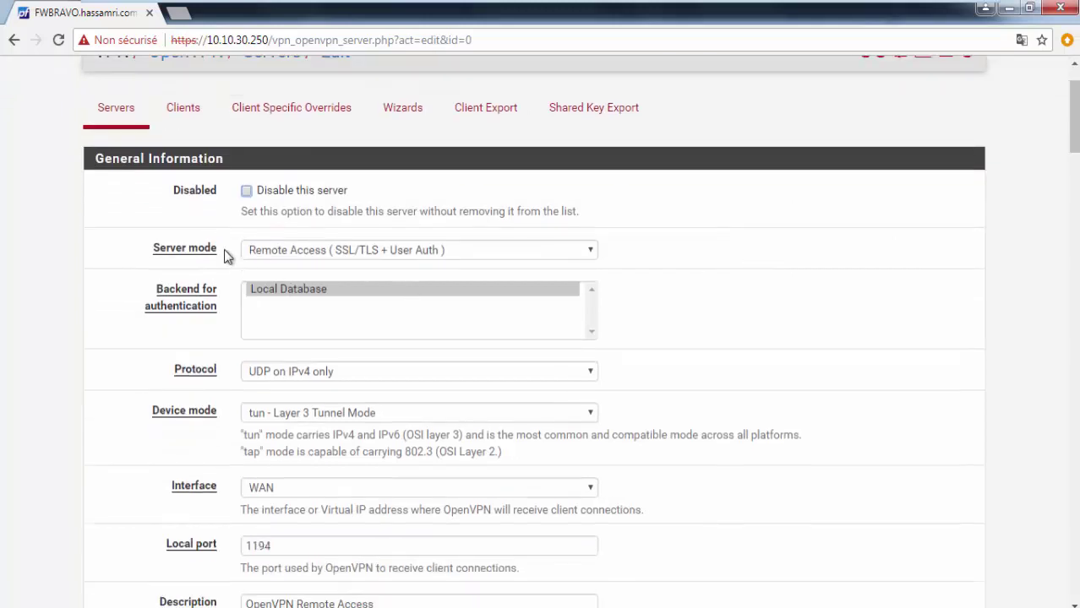
left_click(301, 254)
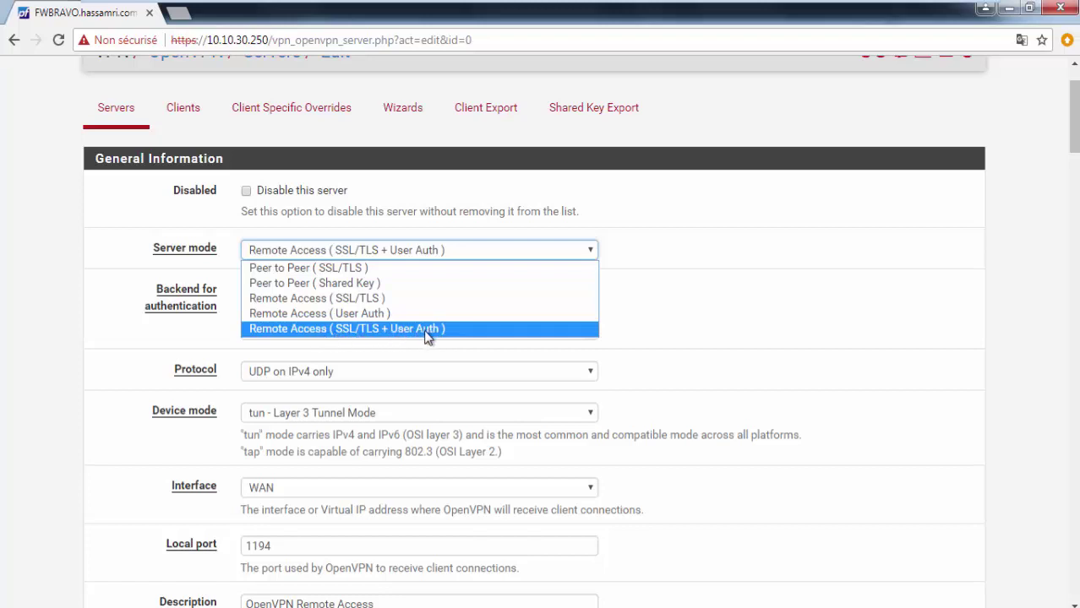
left_click(3, 355)
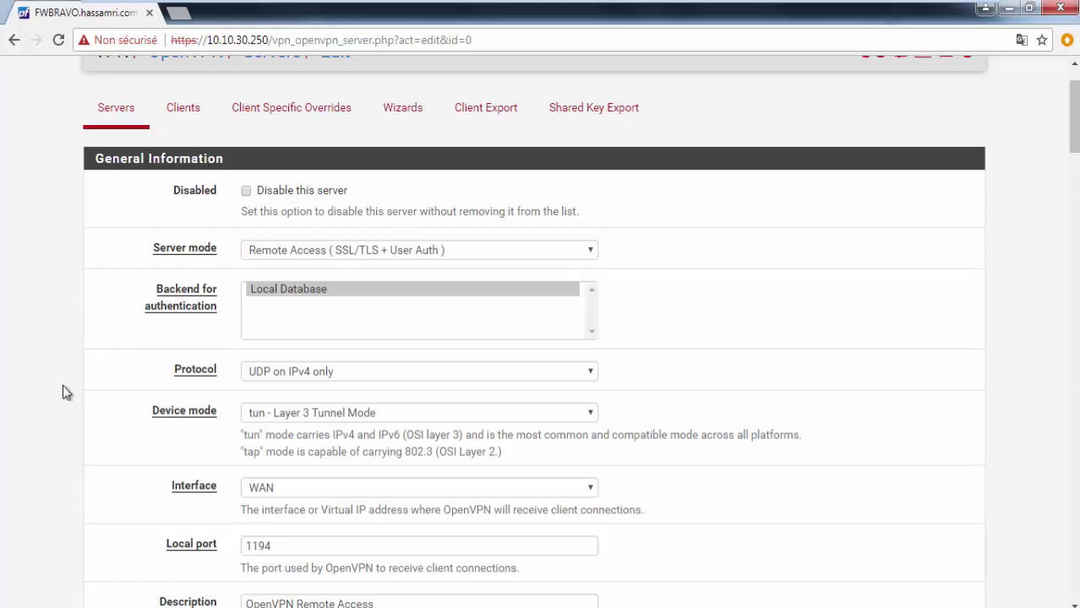
scroll(61, 363, "down", 1)
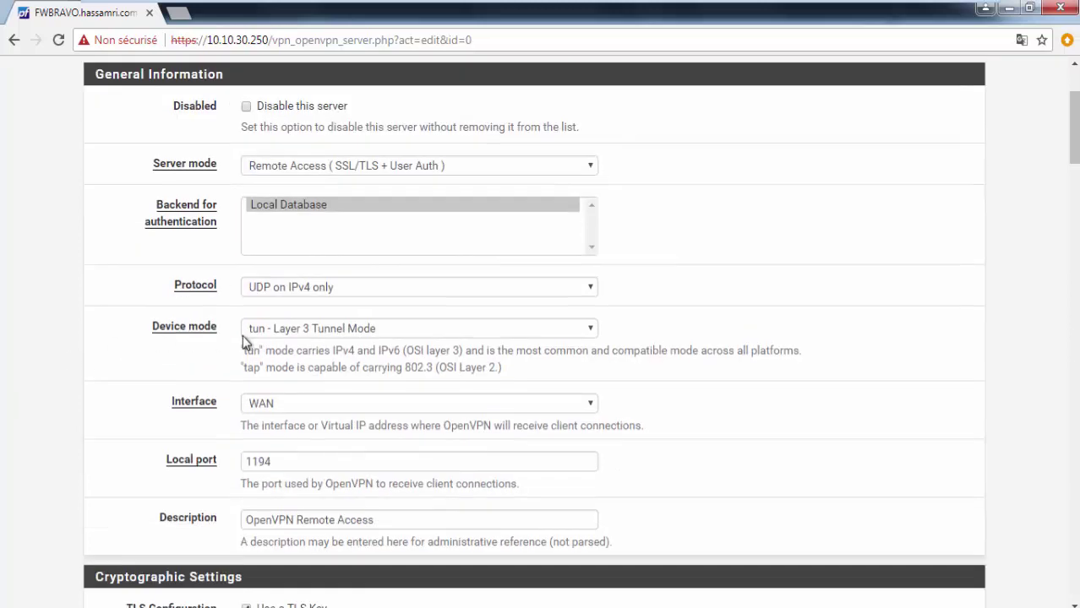
left_click(302, 336)
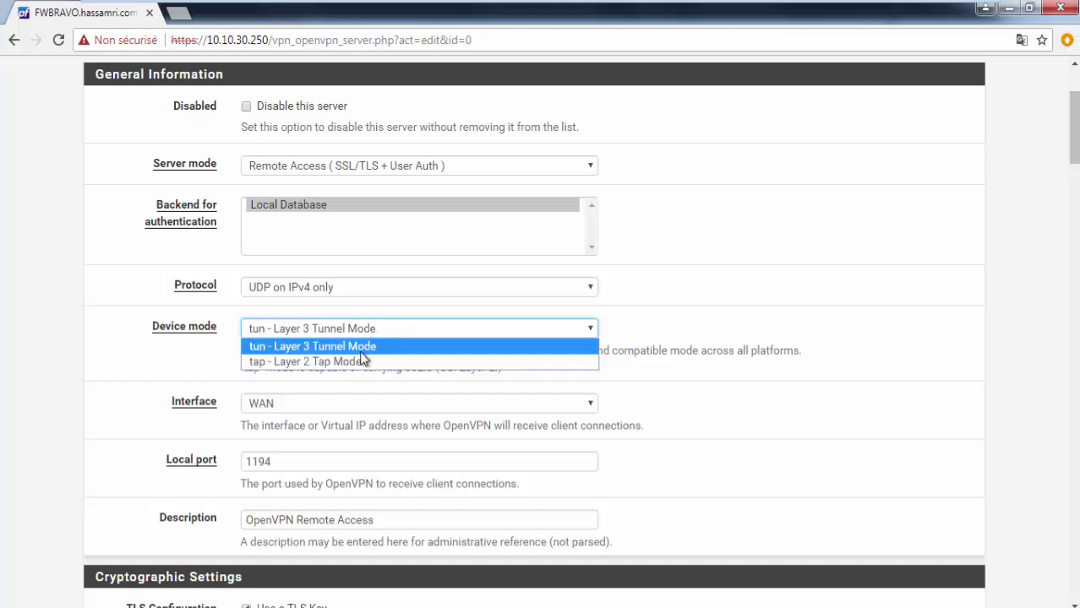
left_click(366, 346)
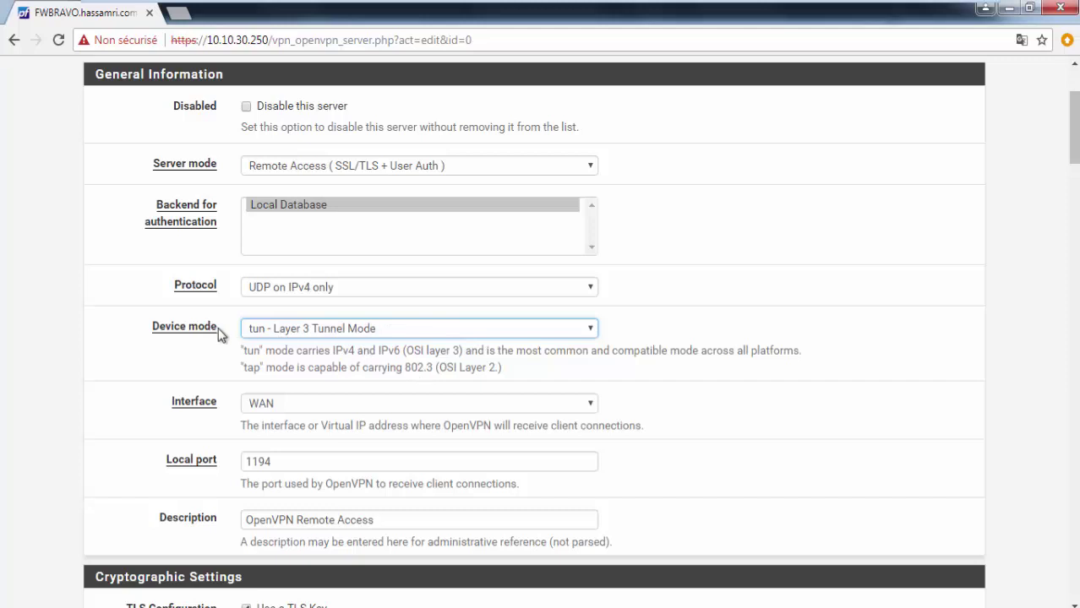
left_click(326, 330)
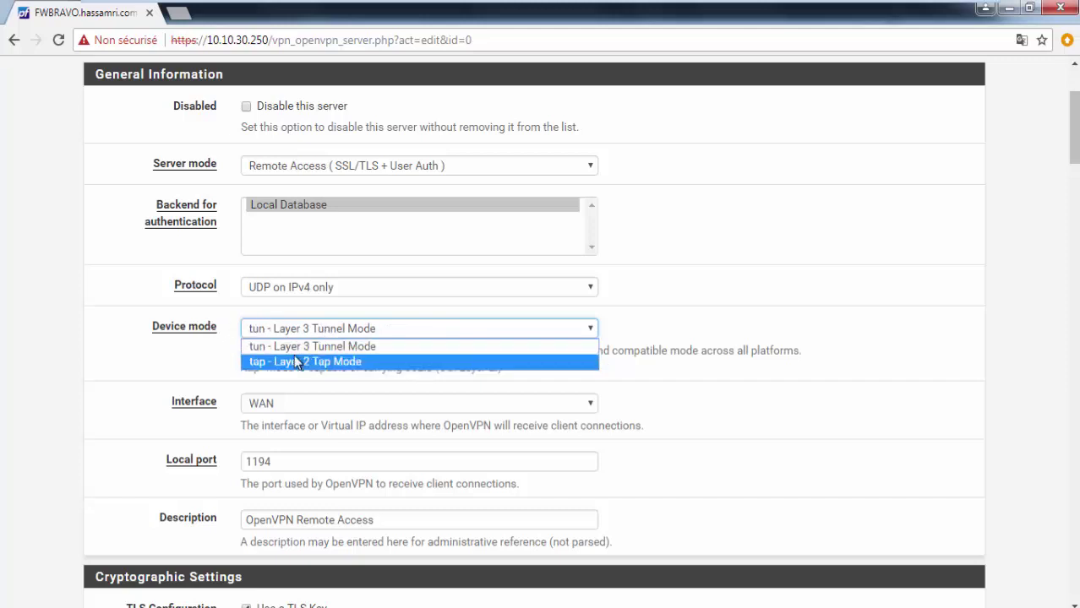
left_click(17, 390)
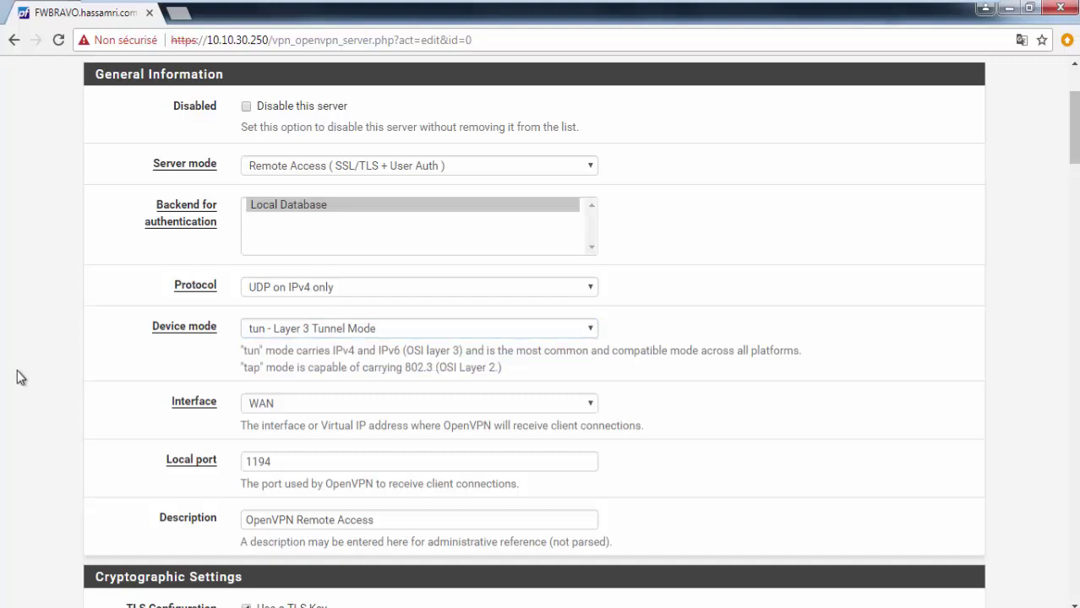
left_click_drag(238, 354, 499, 378)
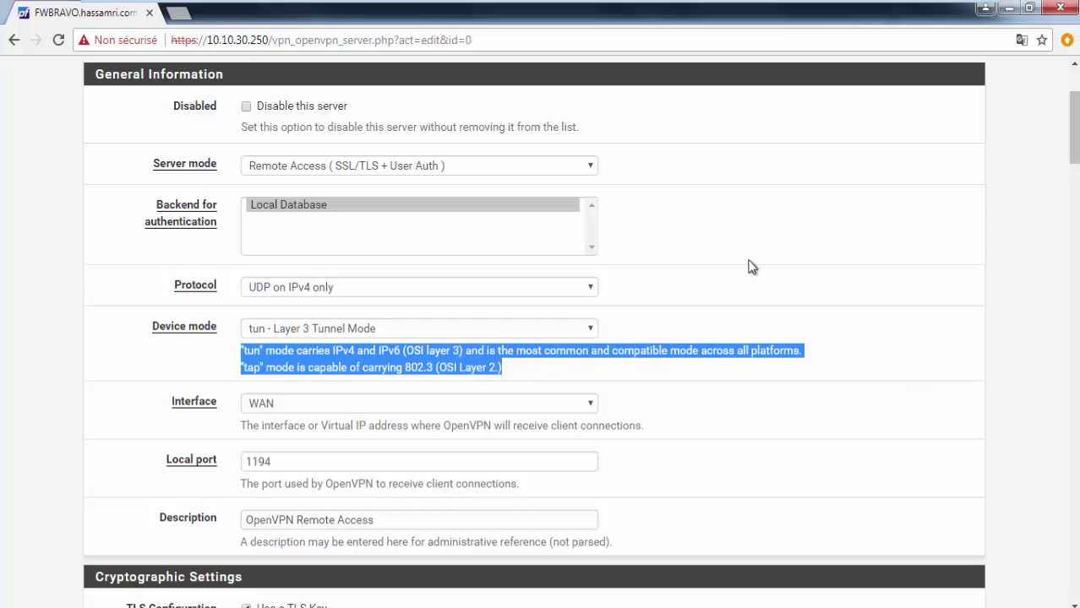
left_click(479, 332)
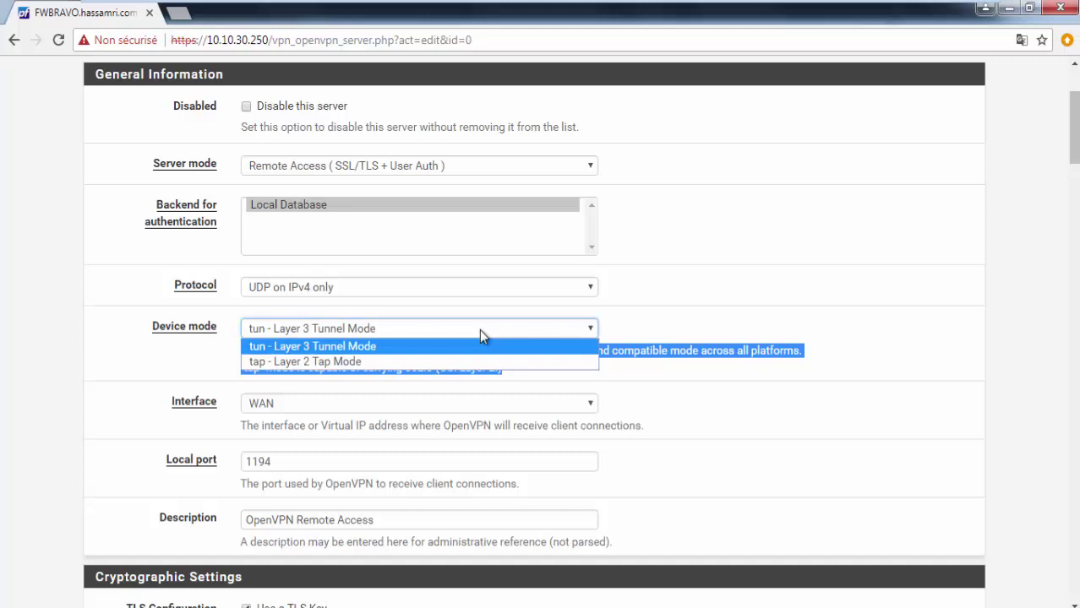
left_click(479, 330)
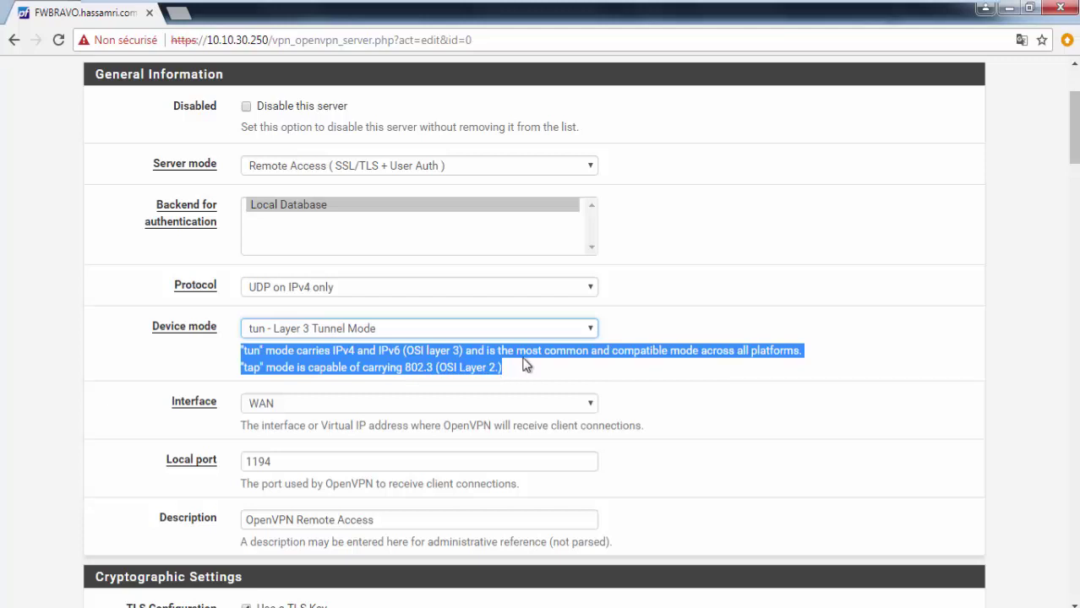
scroll(523, 363, "down", 1)
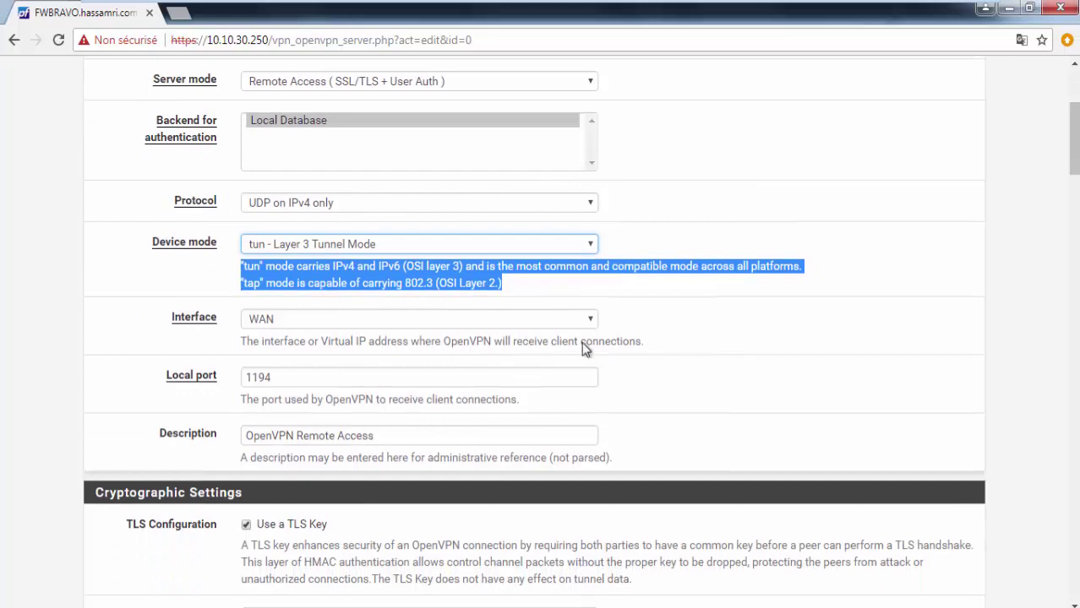
Step: Set CERT-CA-CAMPUS as peer certificate authority and keep CERT-SERVER-CAMPUS as server certificate
scroll(586, 349, "down", 4)
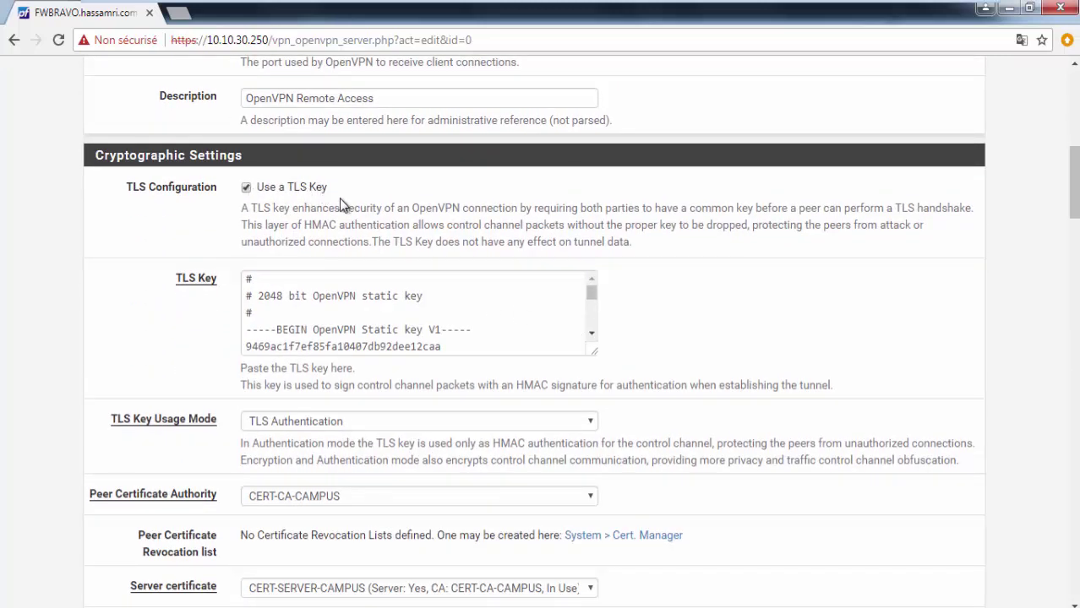
left_click_drag(593, 295, 606, 259)
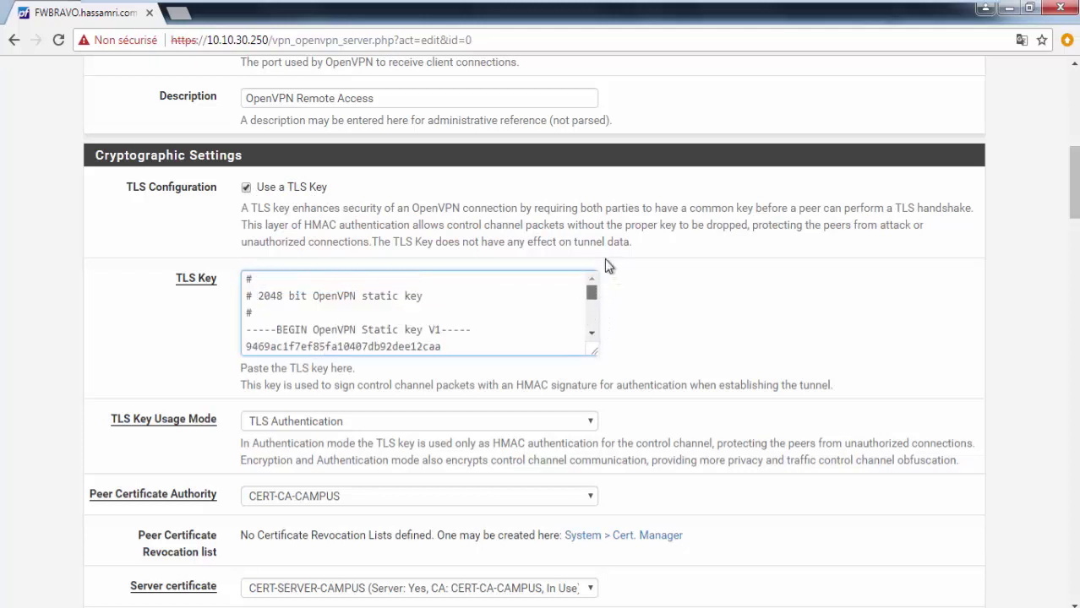
left_click_drag(1072, 205, 1075, 222)
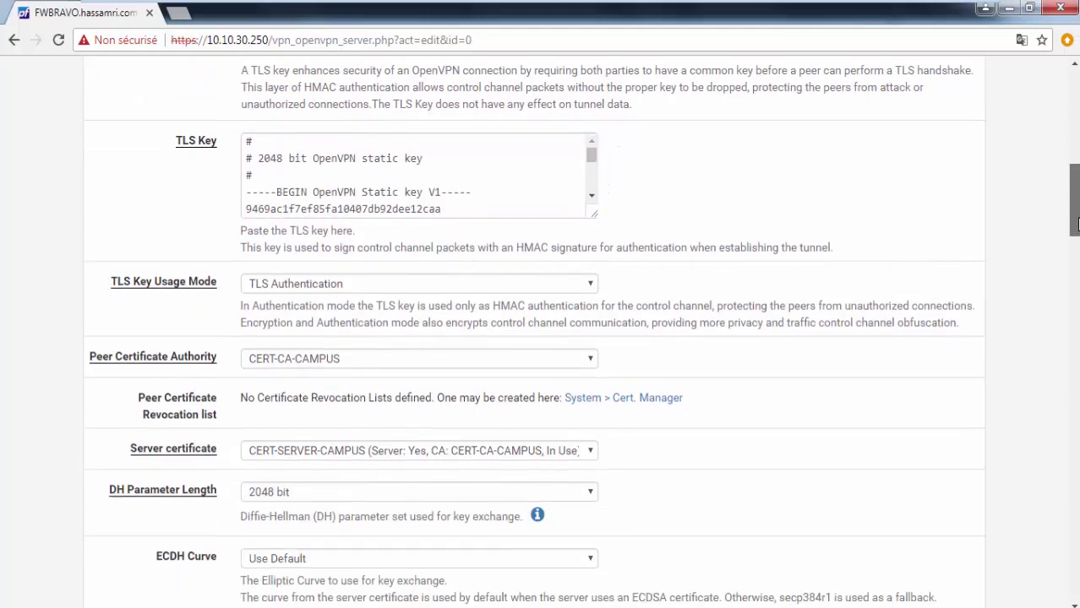
left_click(305, 358)
left_click(305, 358)
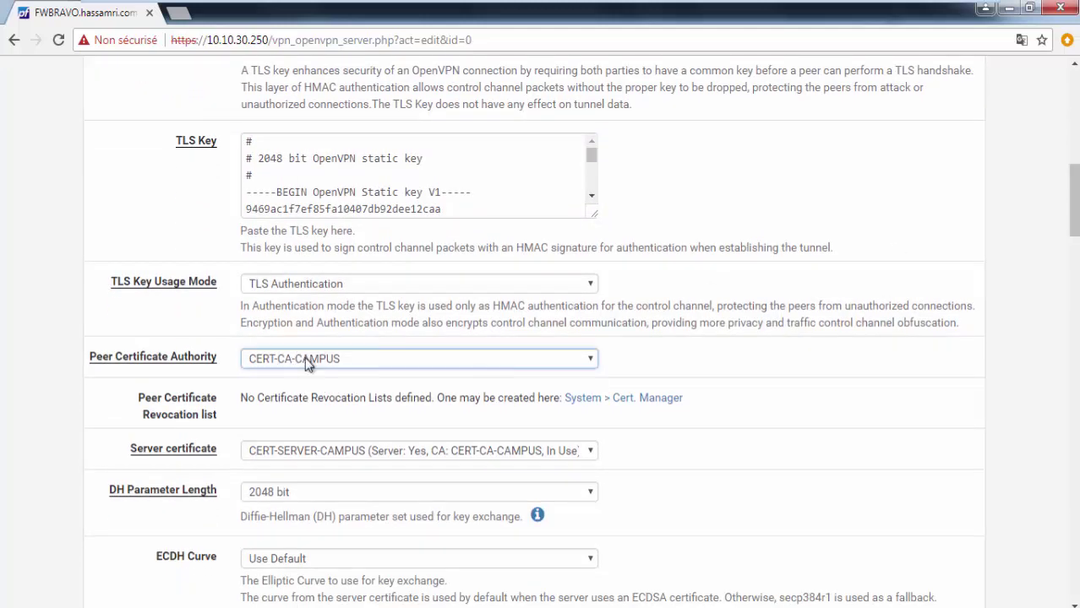
left_click(338, 448)
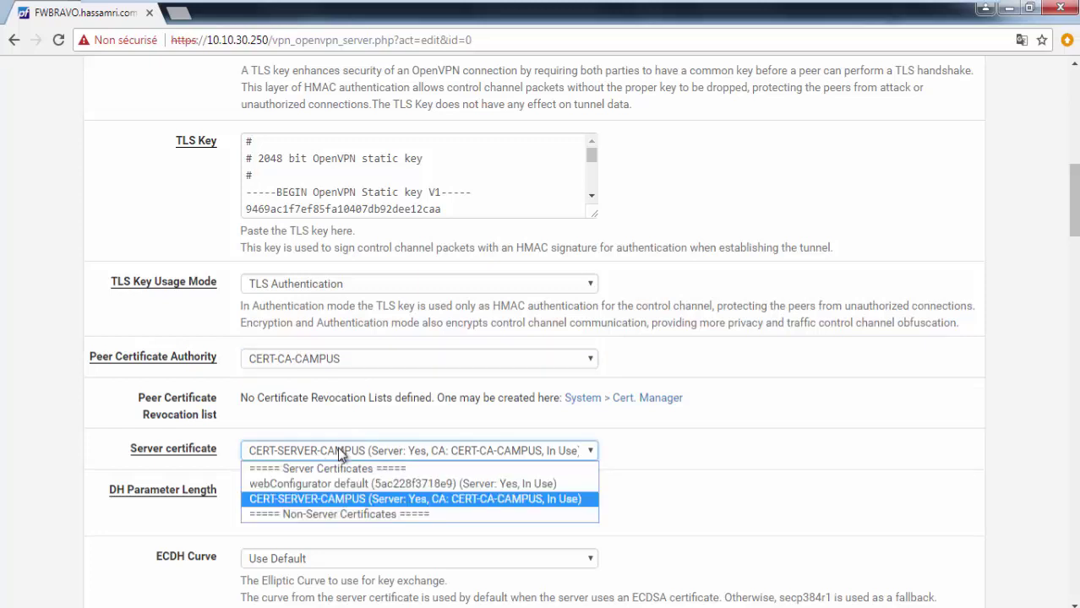
left_click(337, 447)
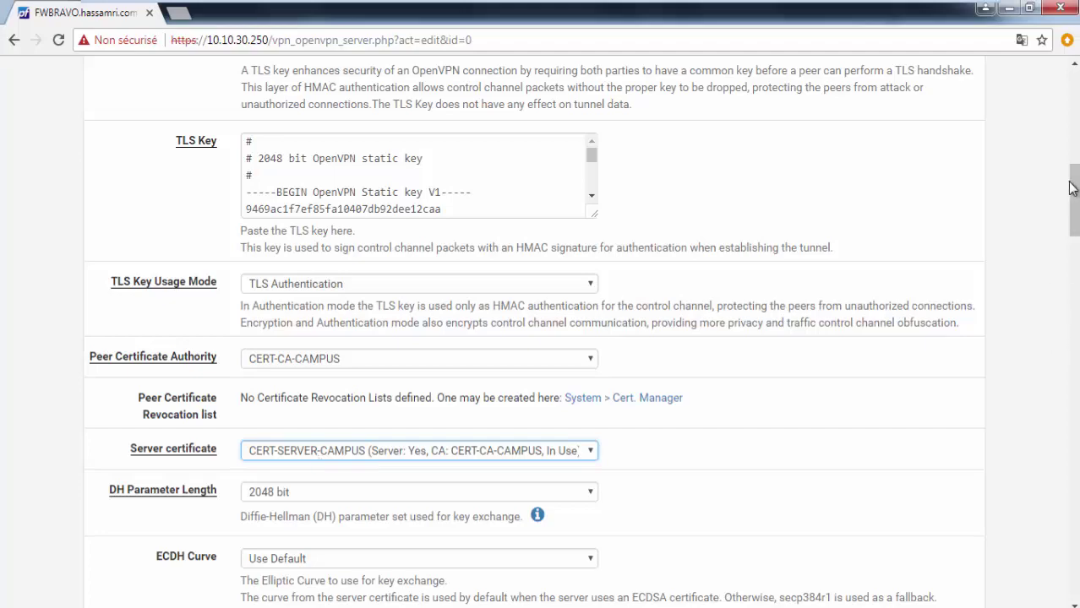
Step: Save the OpenVPN Remote Access server settings
left_click_drag(1073, 189, 1075, 583)
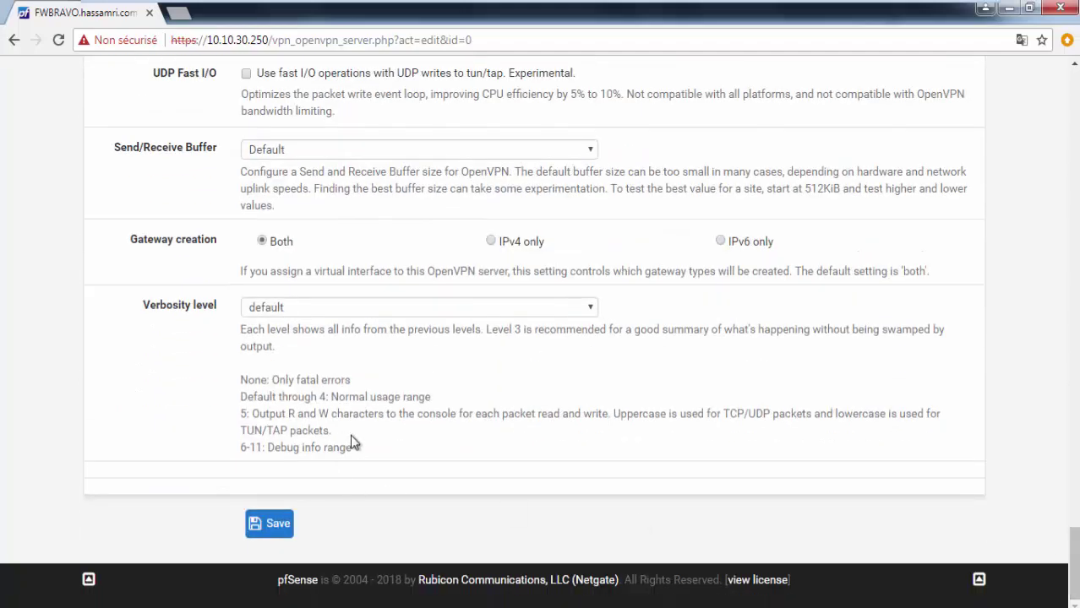
left_click(263, 522)
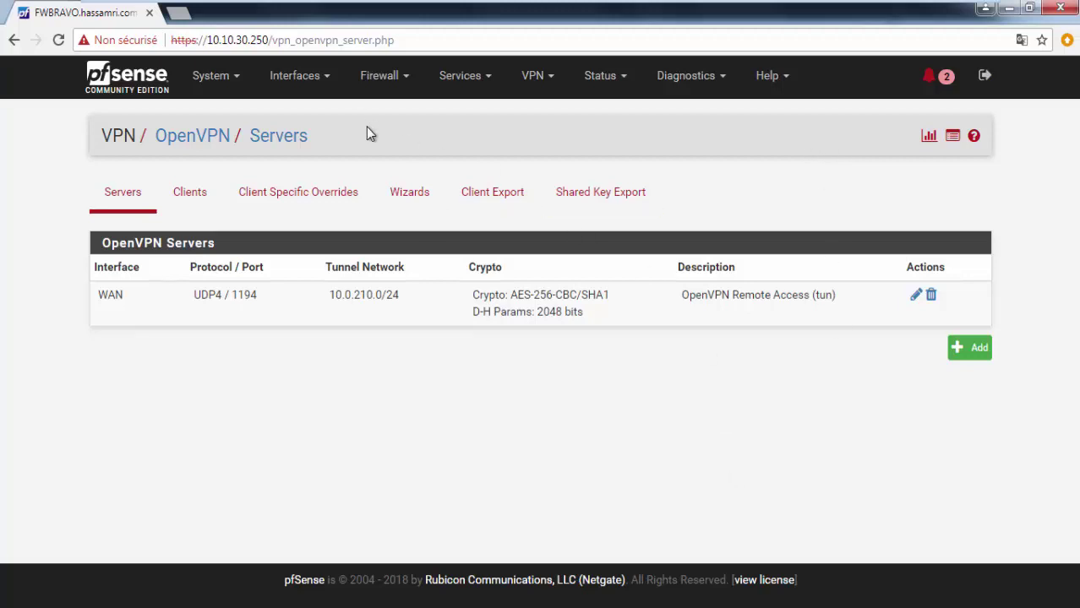
left_click(233, 76)
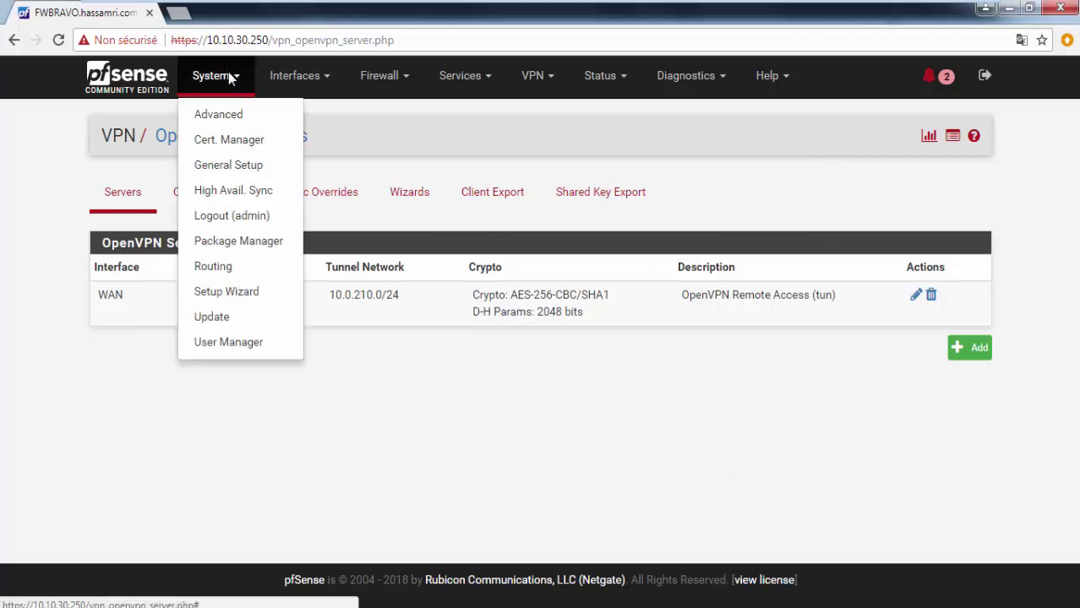
Step: Add a new user in User Manager, entering its username and password twice
left_click(218, 345)
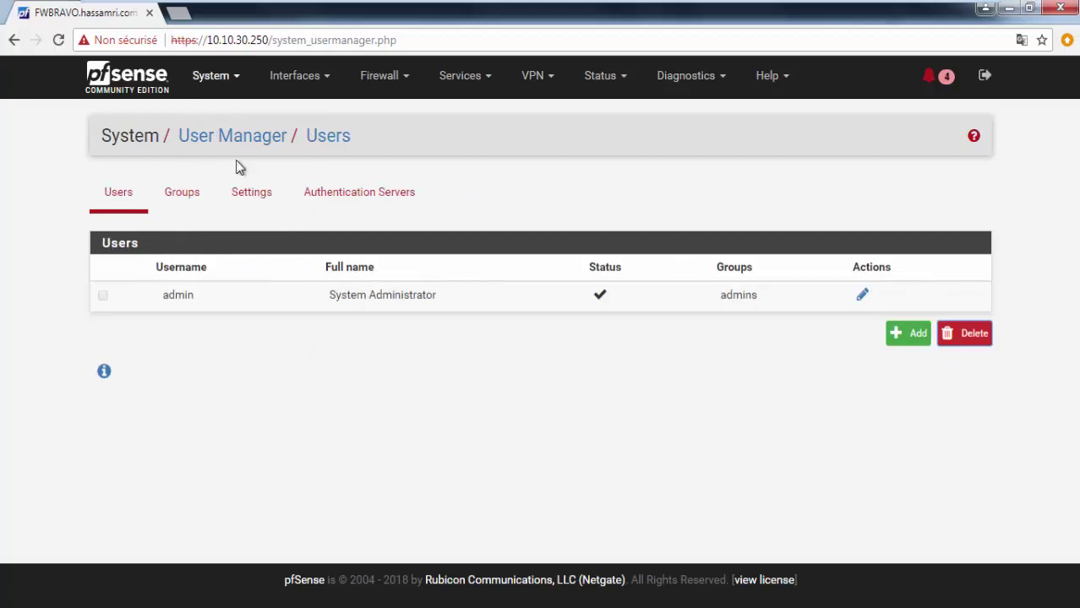
left_click(910, 335)
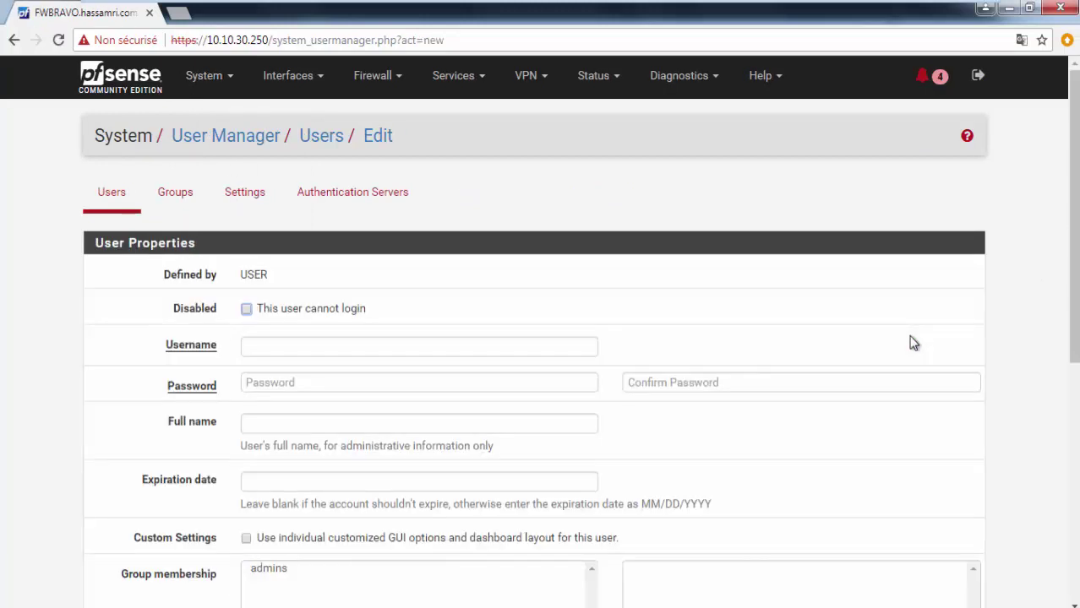
scroll(760, 322, "down", 2)
left_click(414, 176)
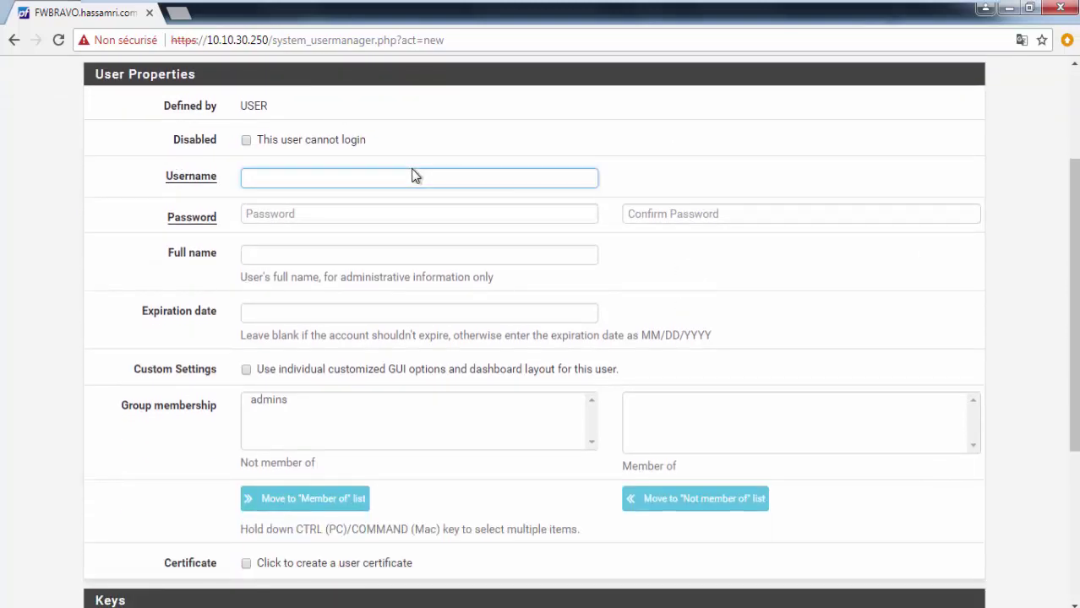
type("walida")
key("Tab")
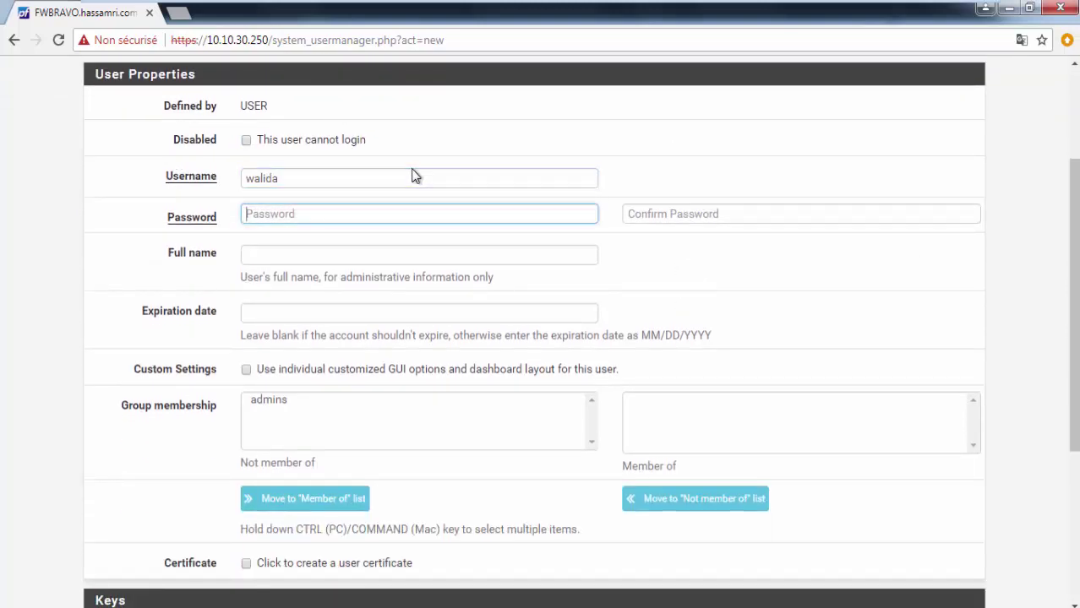
type("******")
key("Tab")
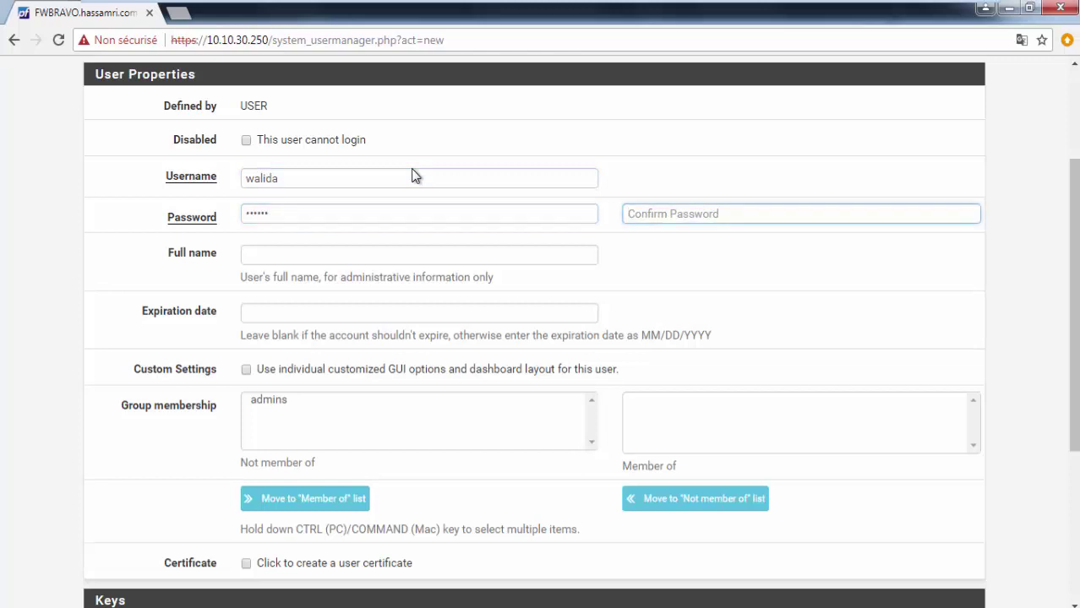
type("******")
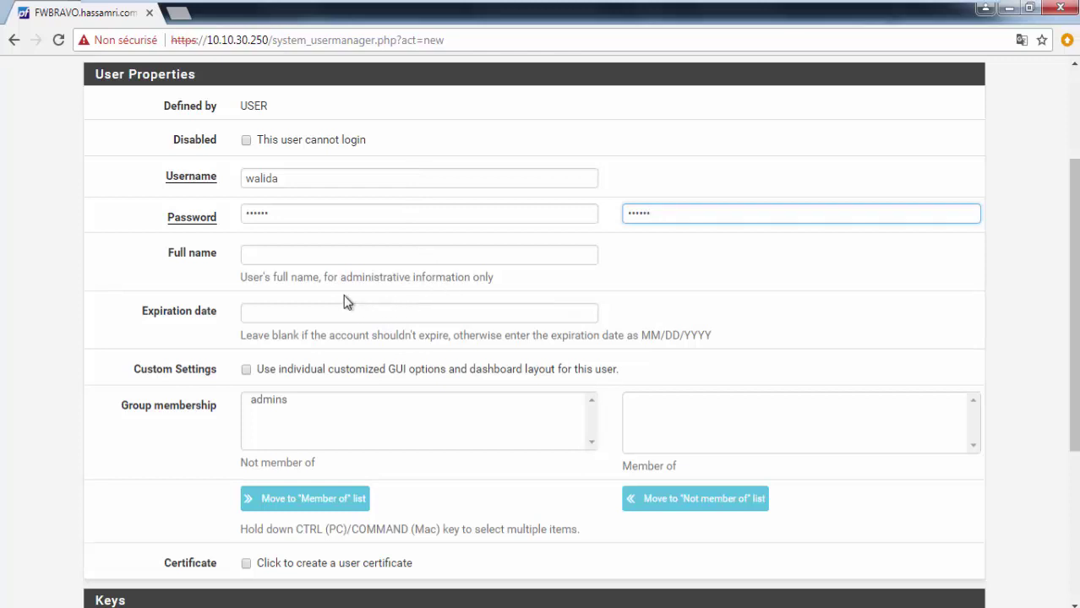
Step: Create a user certificate named after the user, keeping CERT-CA-CAMPUS and 2048 bits, and save
scroll(574, 475, "down", 3)
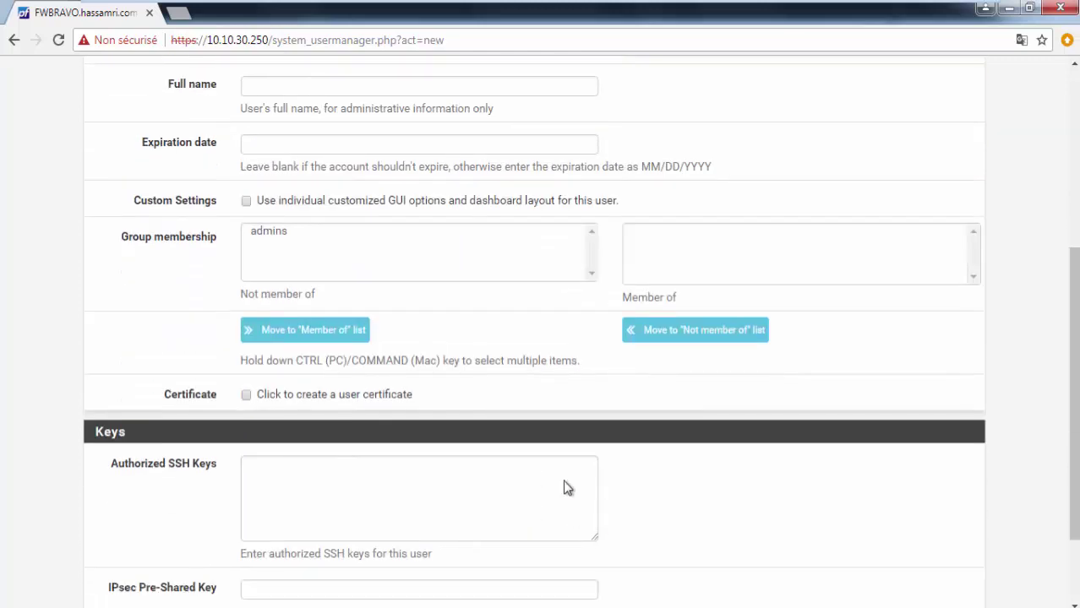
left_click(247, 399)
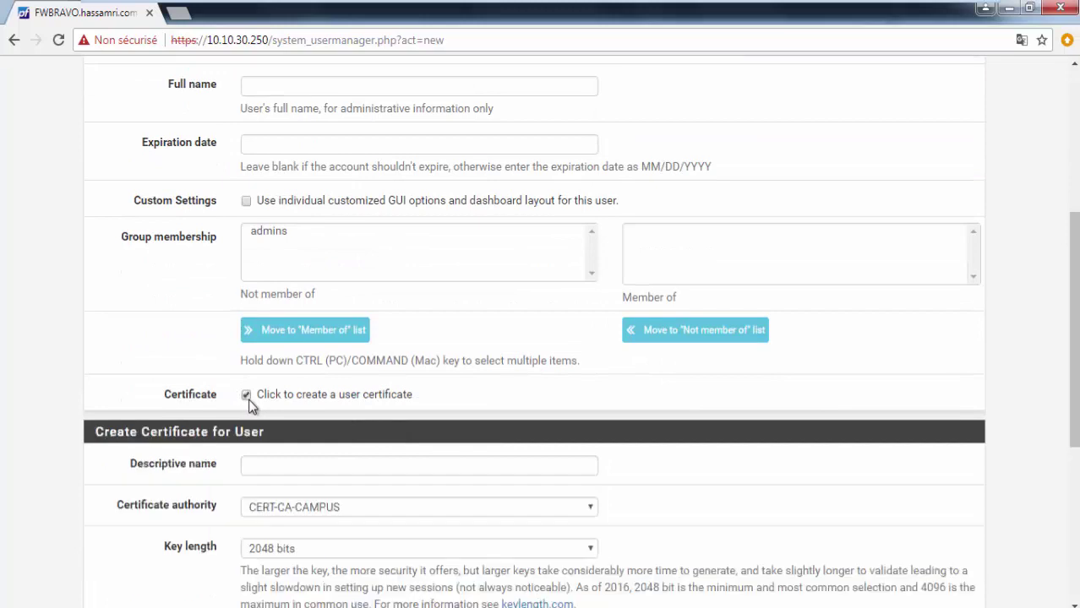
left_click(331, 478)
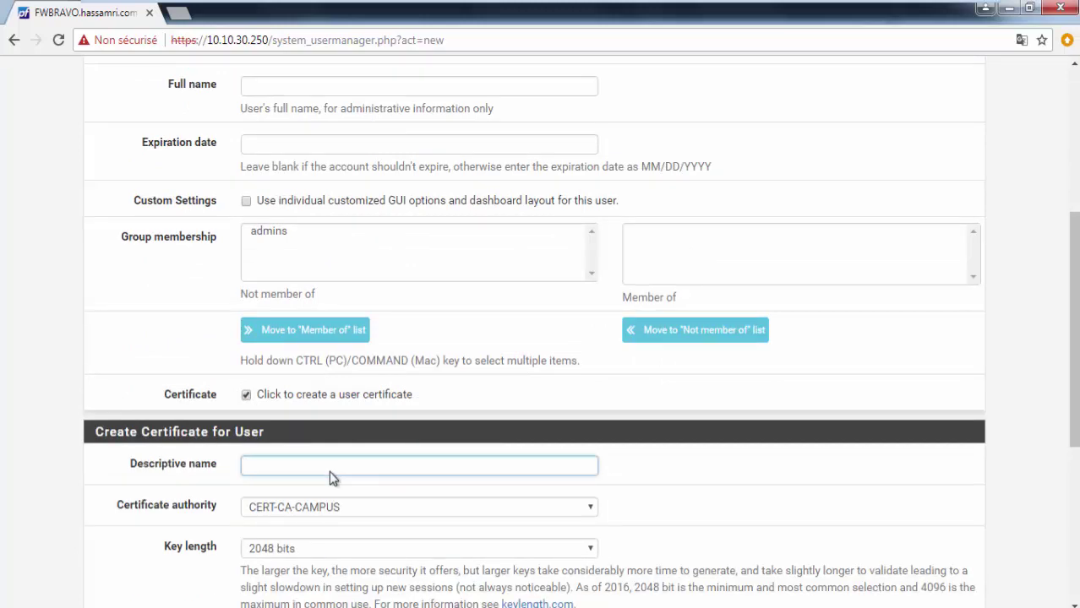
type("wa")
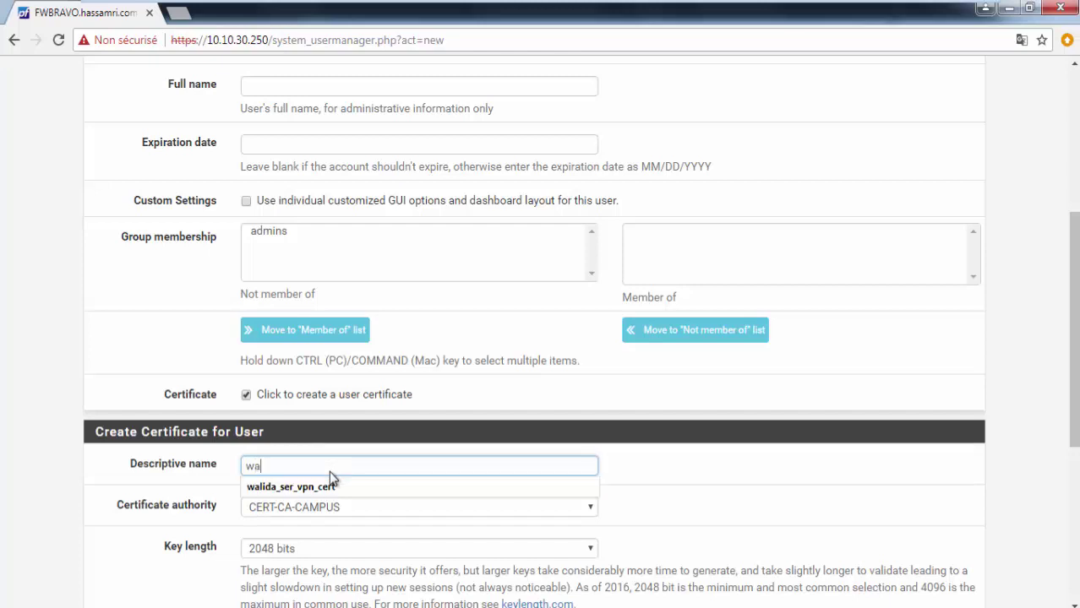
type("lida_cert")
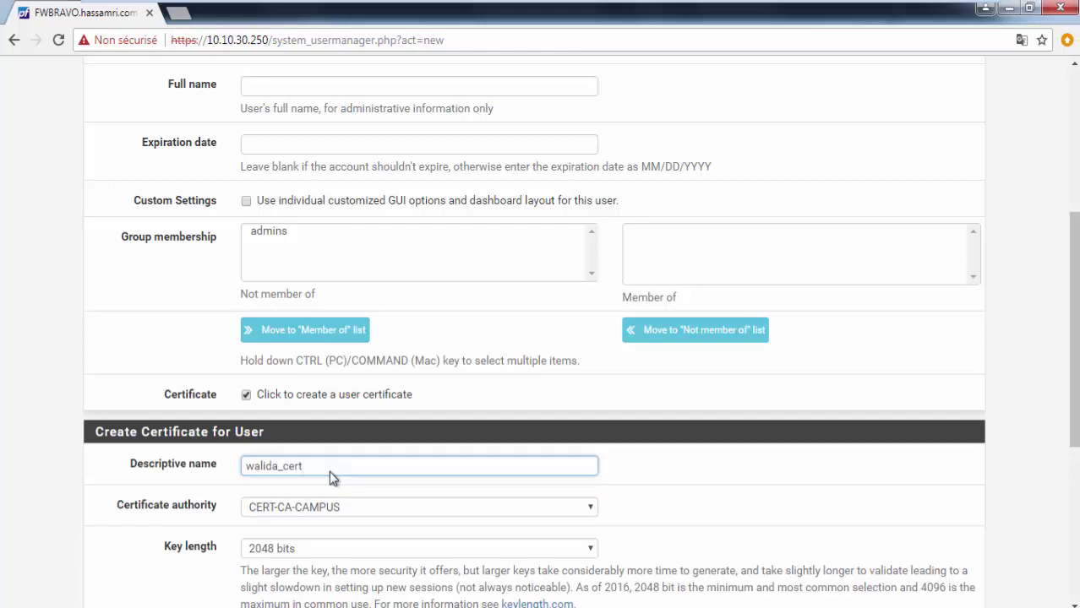
scroll(254, 487, "down", 4)
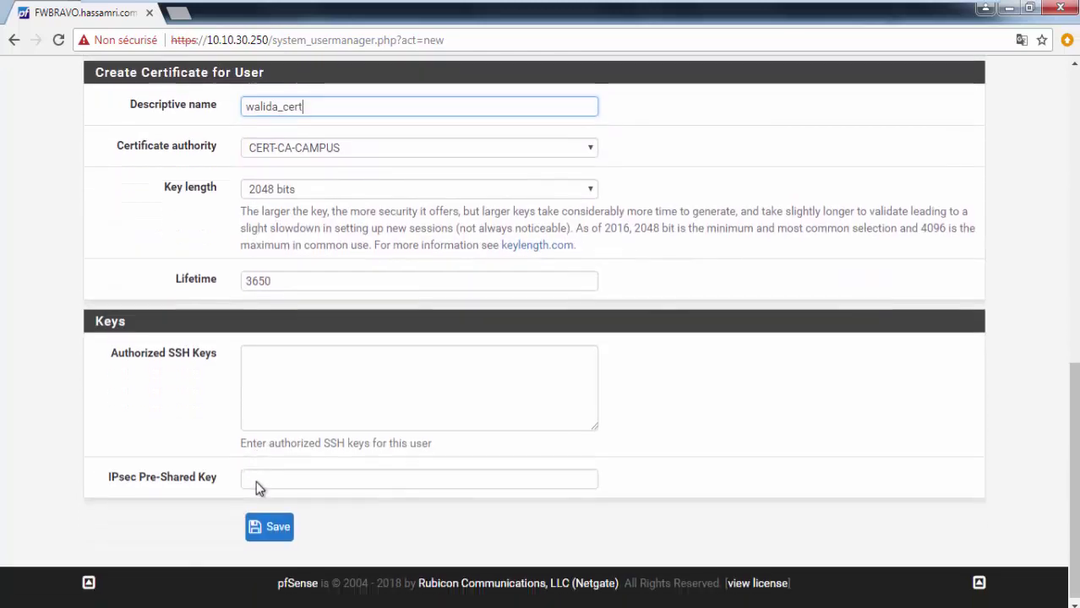
left_click(288, 536)
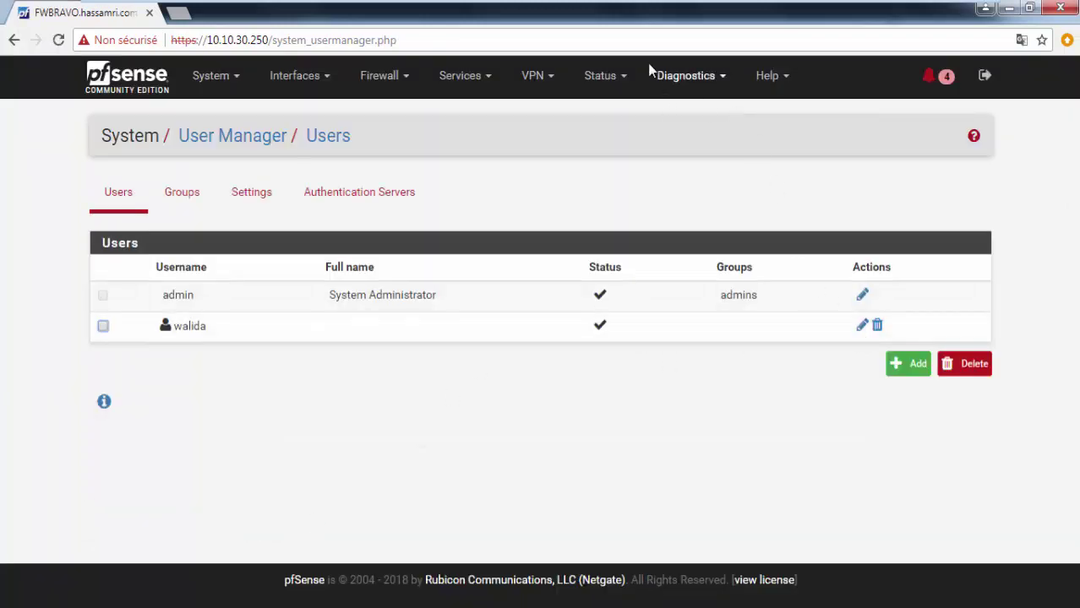
Step: Go to VPN > OpenVPN > Client Export and review the new user's installers and configurations
left_click(553, 75)
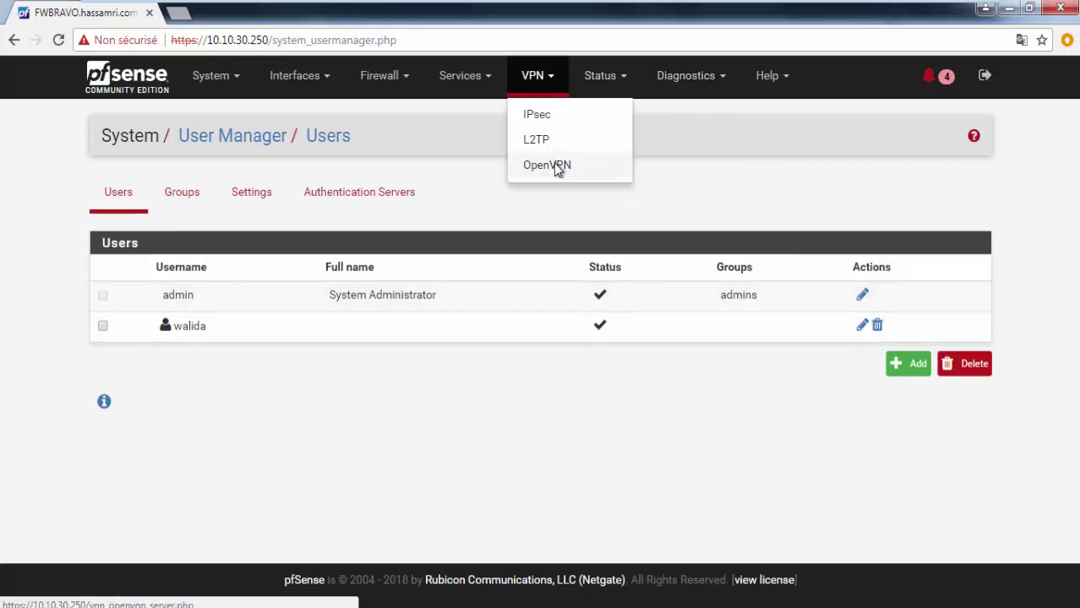
left_click(556, 167)
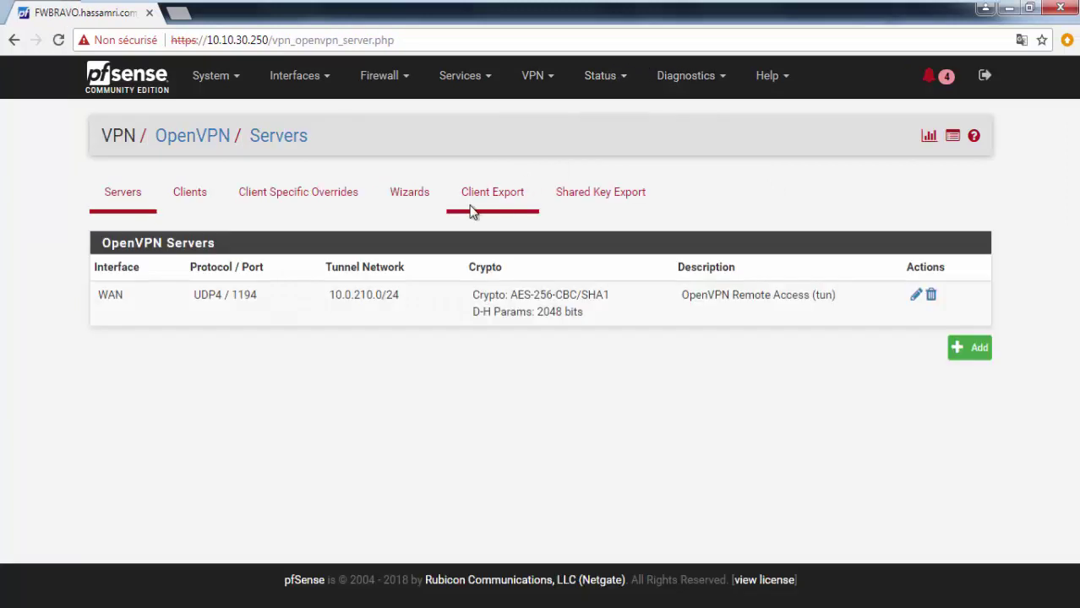
left_click(472, 205)
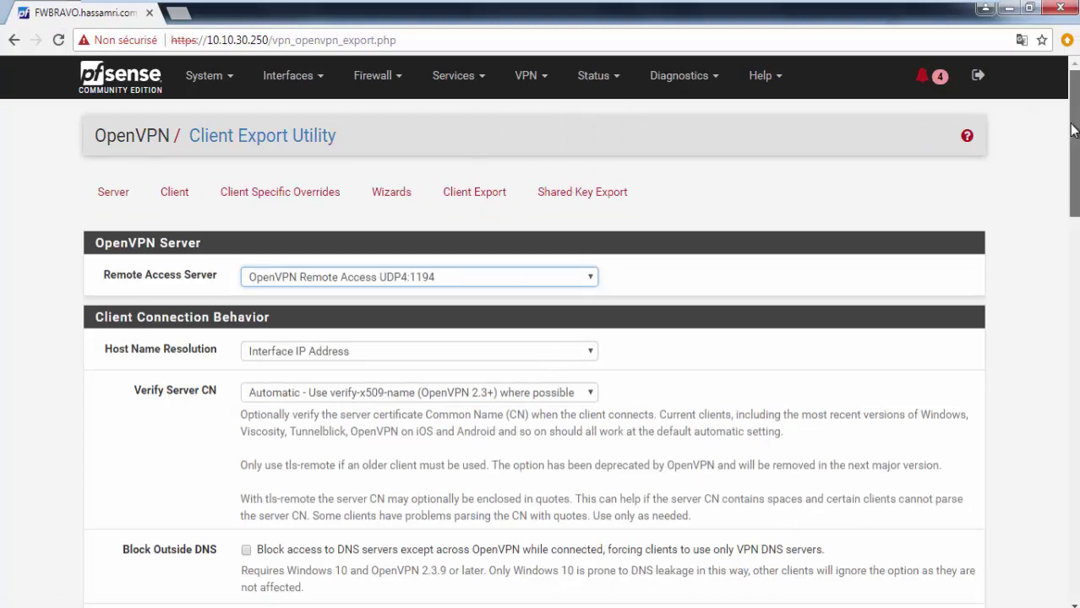
left_click_drag(1073, 119, 1042, 422)
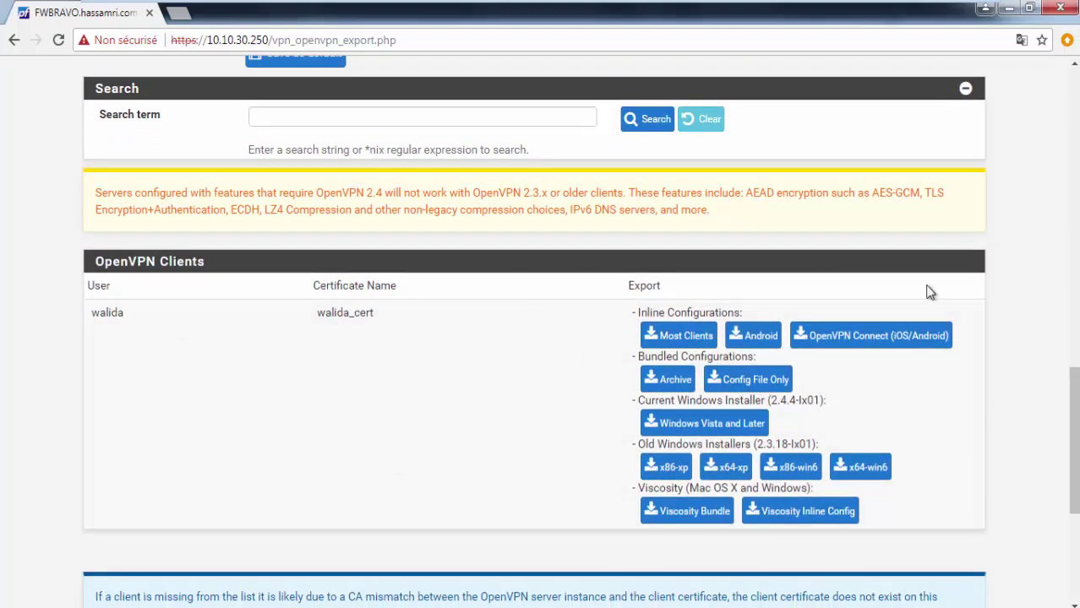
left_click_drag(1073, 380, 1073, 84)
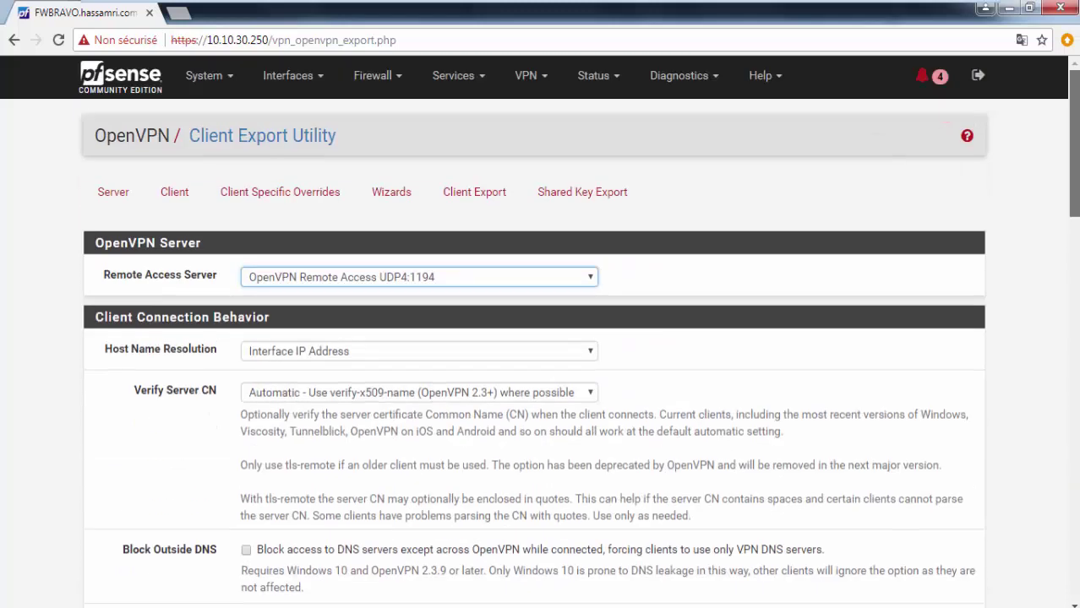
left_click(214, 81)
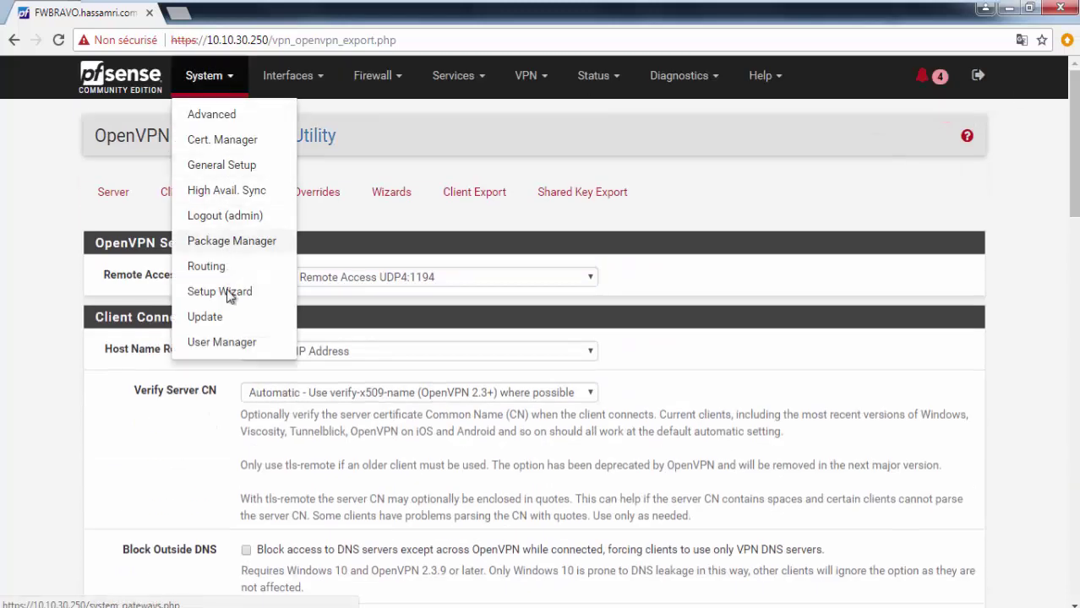
Step: List the certificates in Cert. Manager and inspect the CN of the new user certificate
left_click(224, 143)
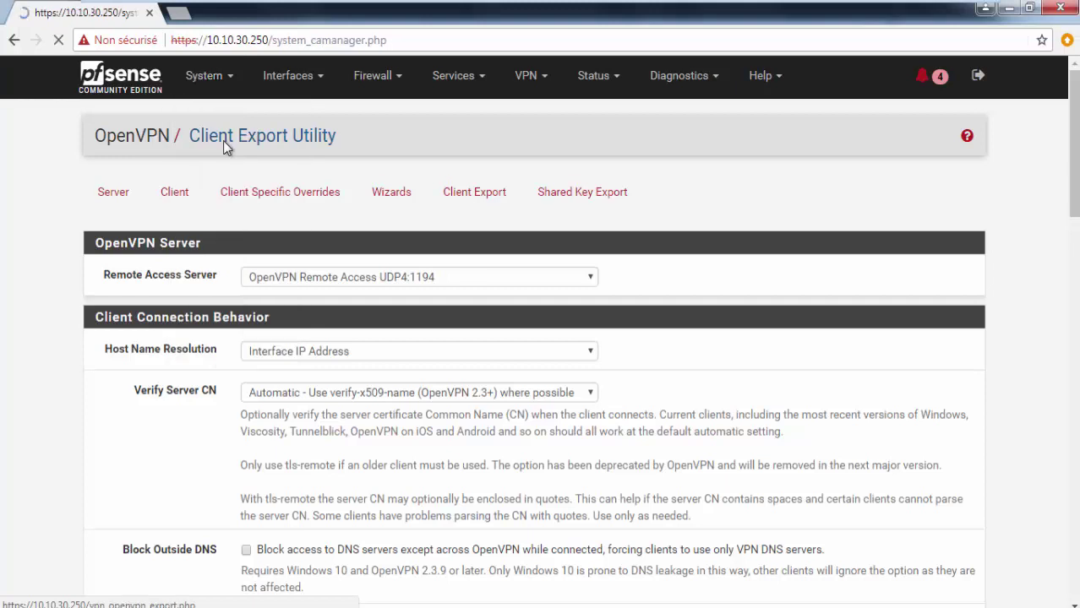
left_click(205, 201)
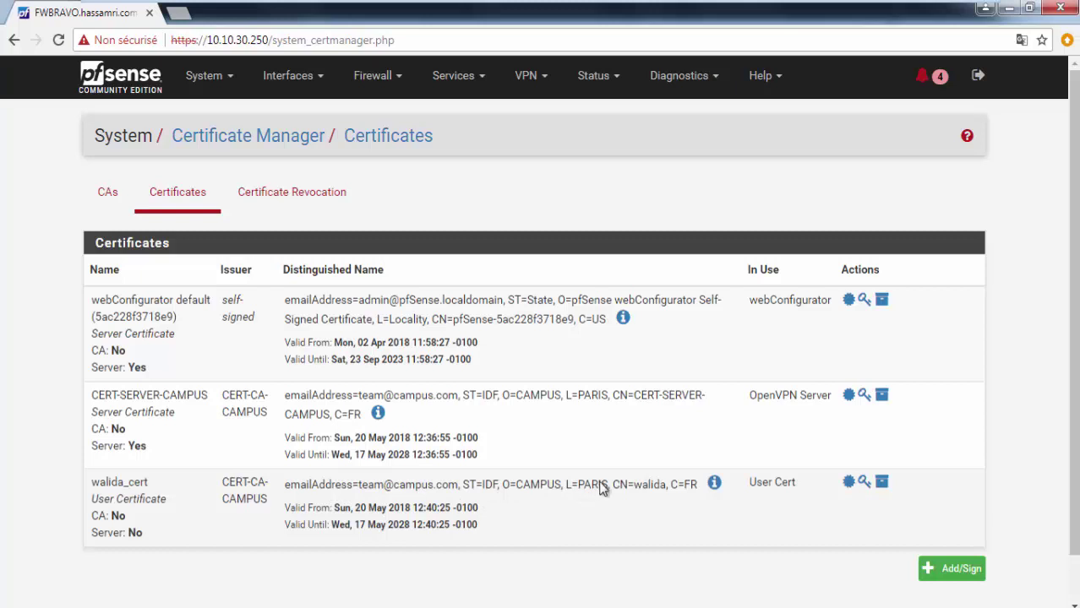
double_click(651, 488)
double_click(620, 485)
double_click(651, 486)
left_click(528, 76)
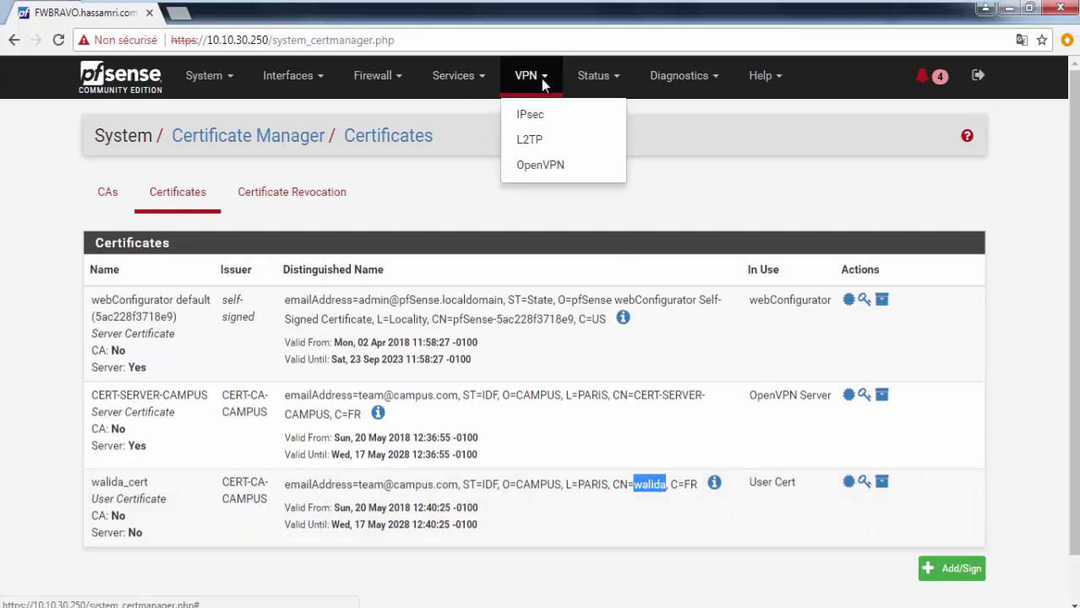
Step: Edit the OpenVPN remote access server and scroll through its settings, including Certificate Depth
left_click(541, 165)
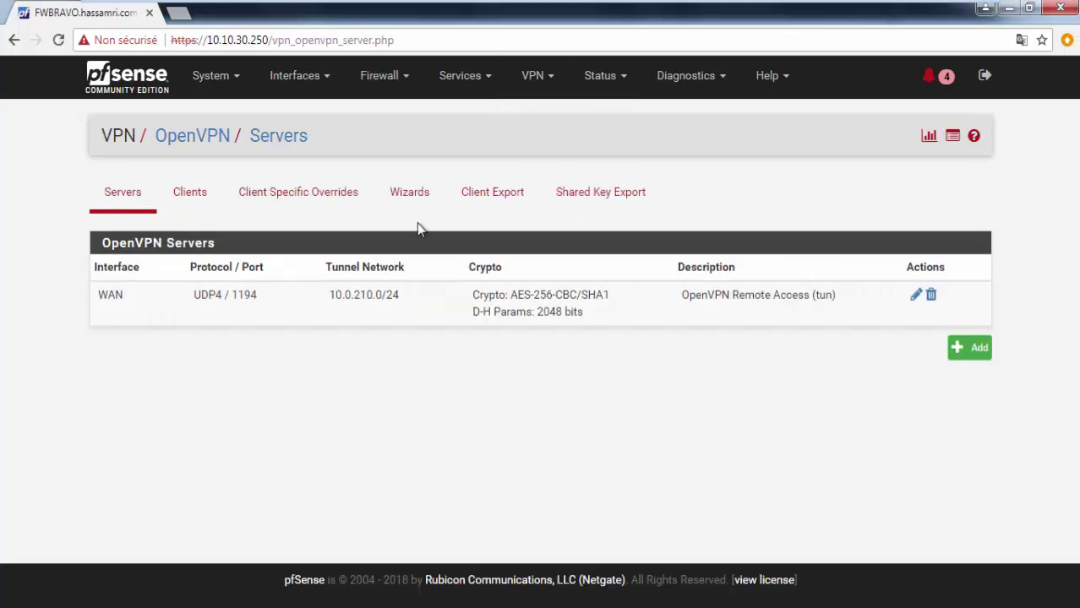
left_click(915, 294)
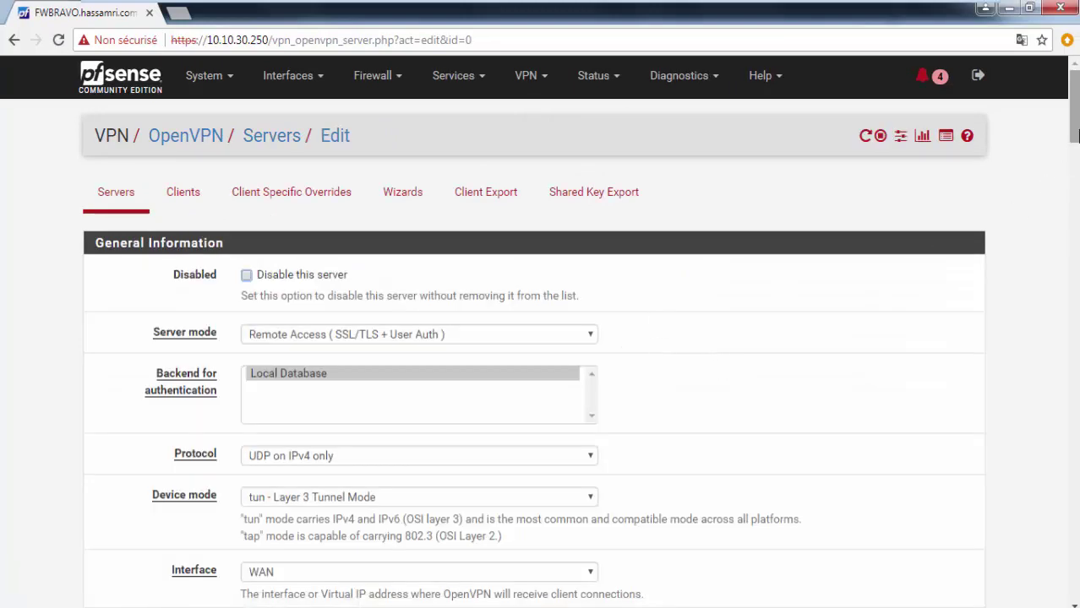
left_click_drag(1074, 150, 1028, 327)
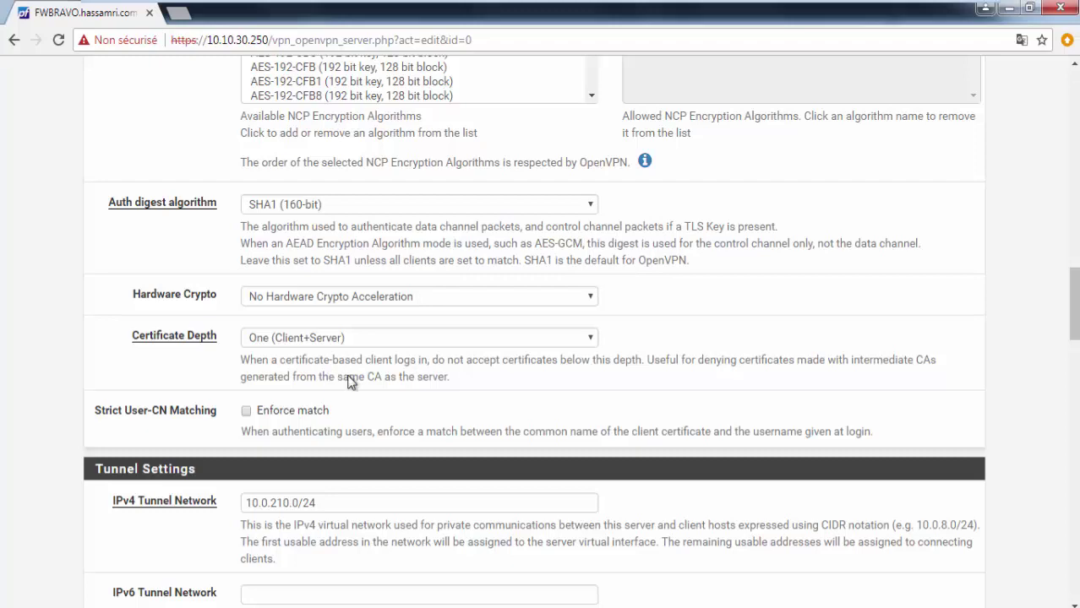
left_click_drag(1073, 325, 1073, 251)
scroll(540, 338, "up", 10)
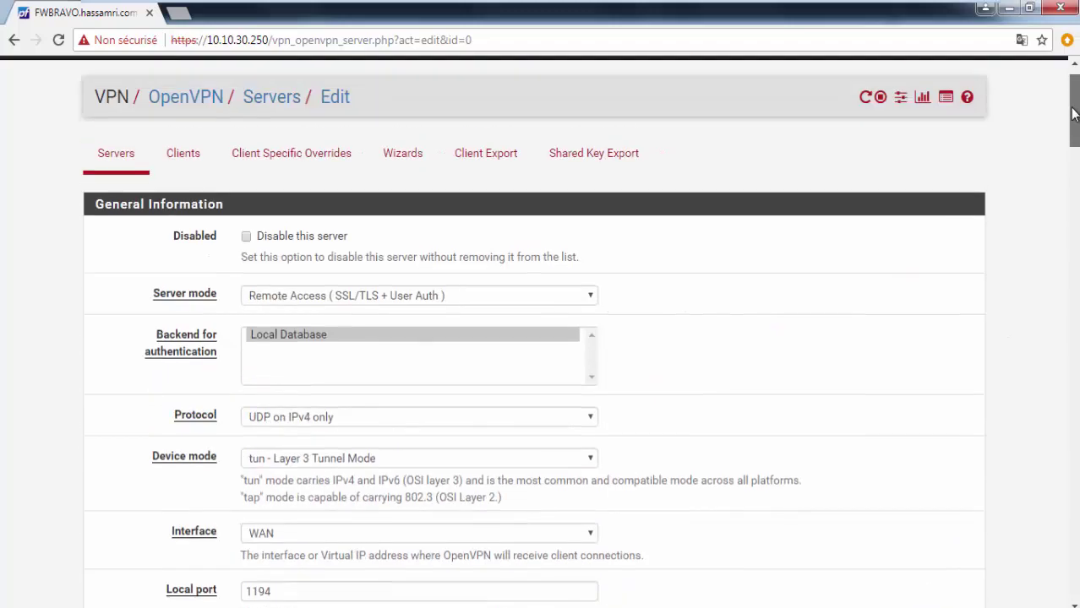
Step: Download the 'Windows Vista and Later' OpenVPN installer for the new user from Client Export
left_click(492, 197)
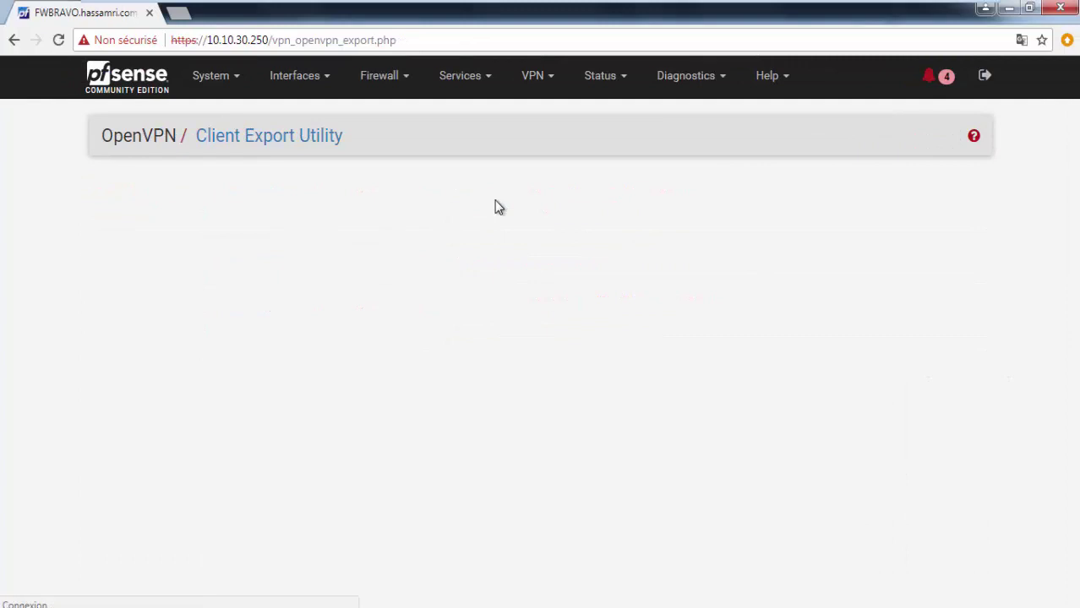
scroll(475, 307, "down", 7)
scroll(477, 320, "down", 6)
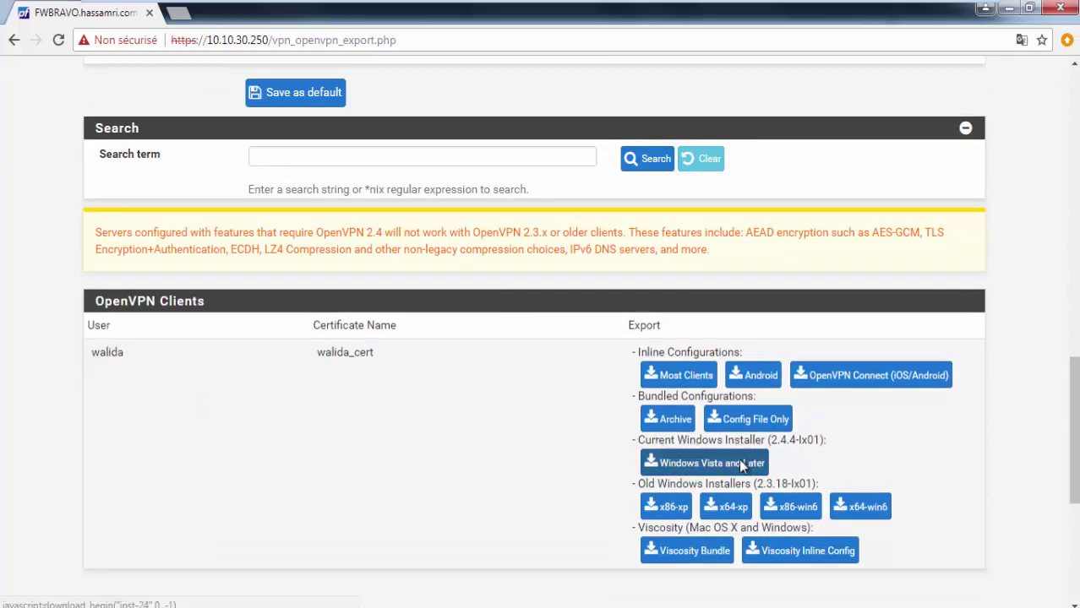
left_click(748, 462)
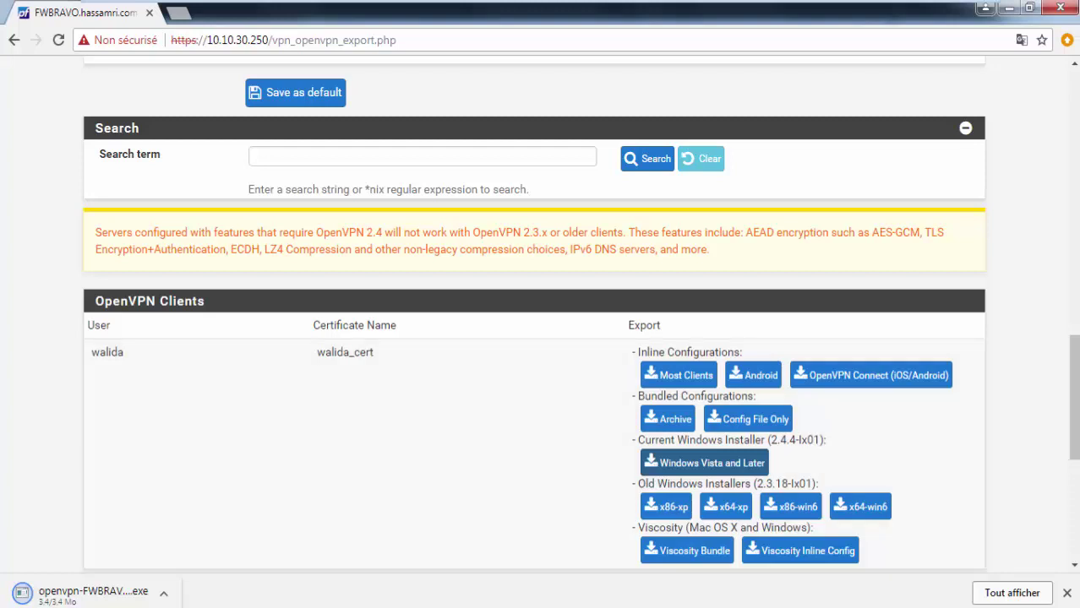
mouse_move(423, 6)
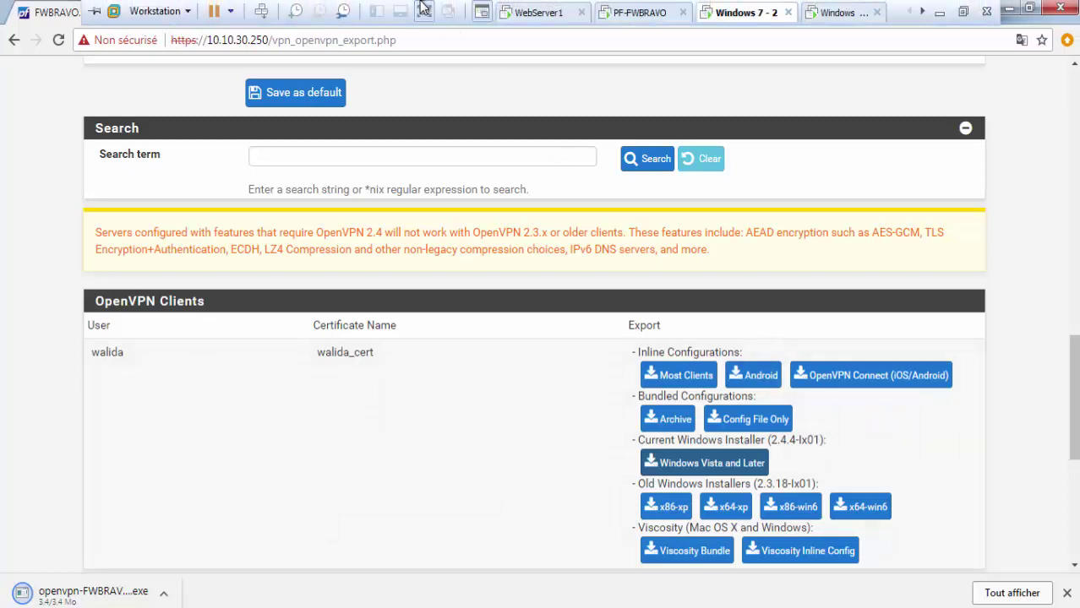
left_click(164, 595)
Step: Show the downloaded OpenVPN installer in its folder and copy it
left_click(199, 546)
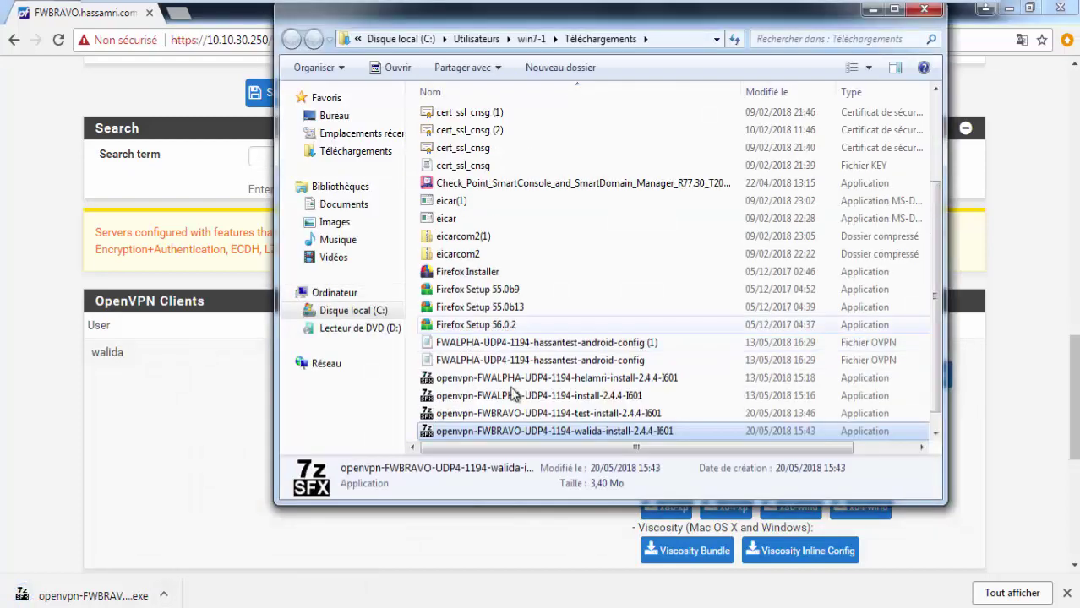
right_click(530, 433)
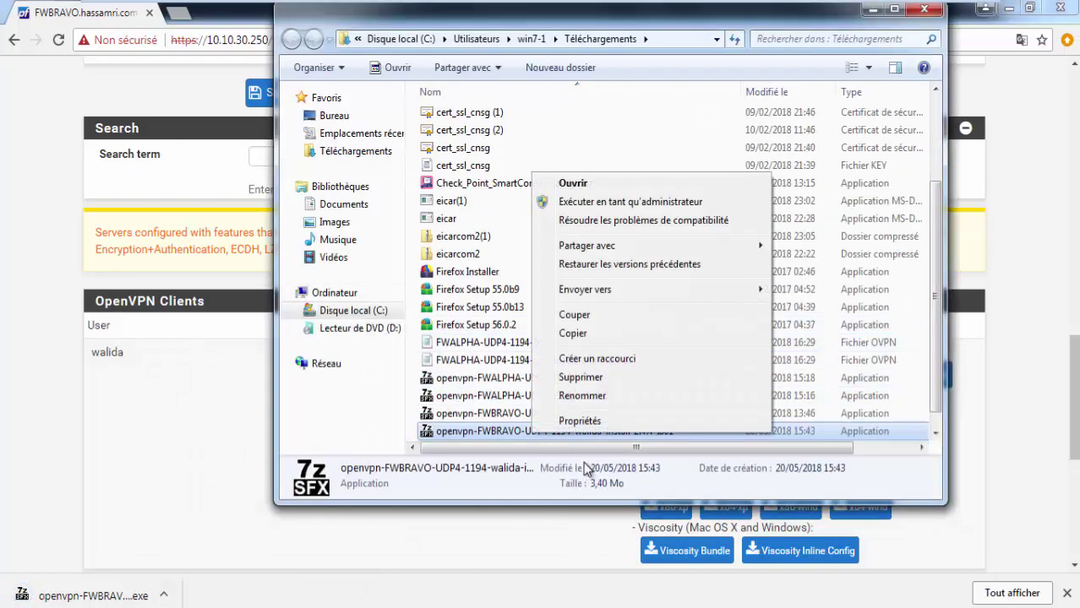
left_click(573, 333)
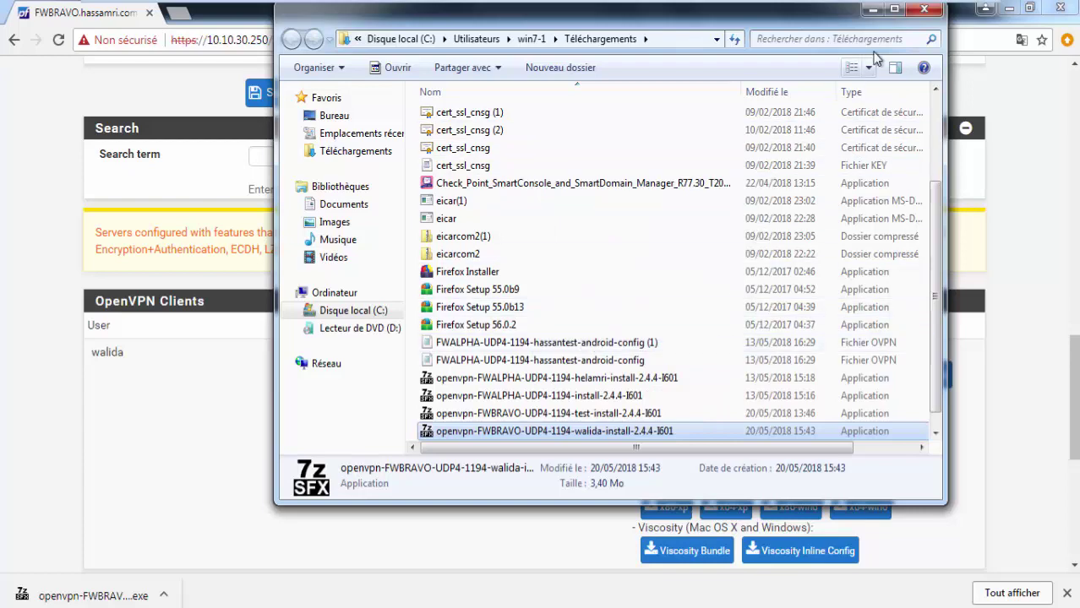
Step: Close all Explorer windows and open a fresh one showing Bibliothèques
left_click(924, 10)
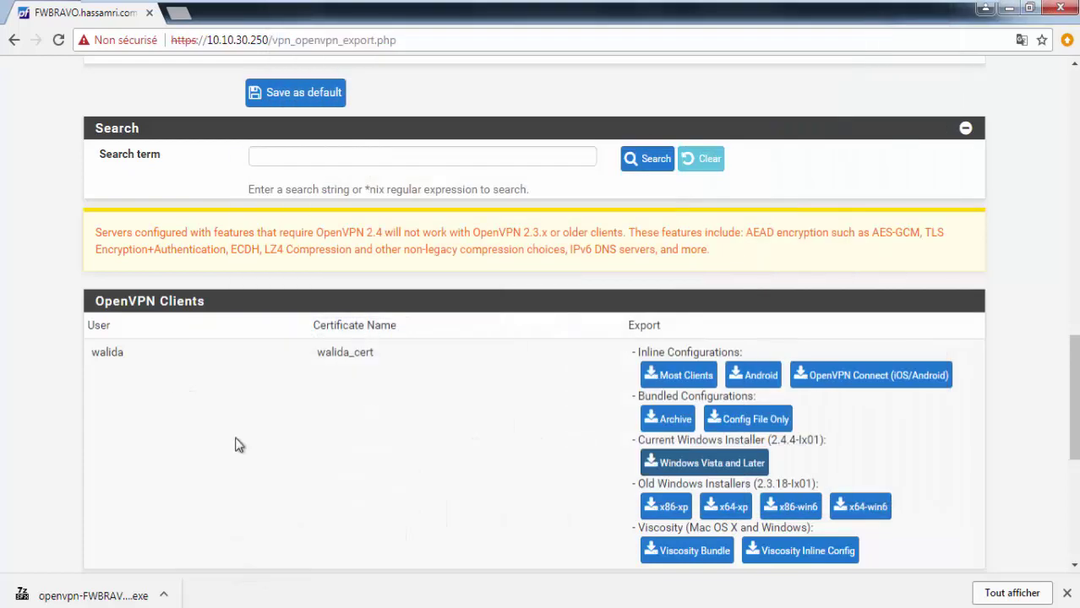
mouse_move(203, 601)
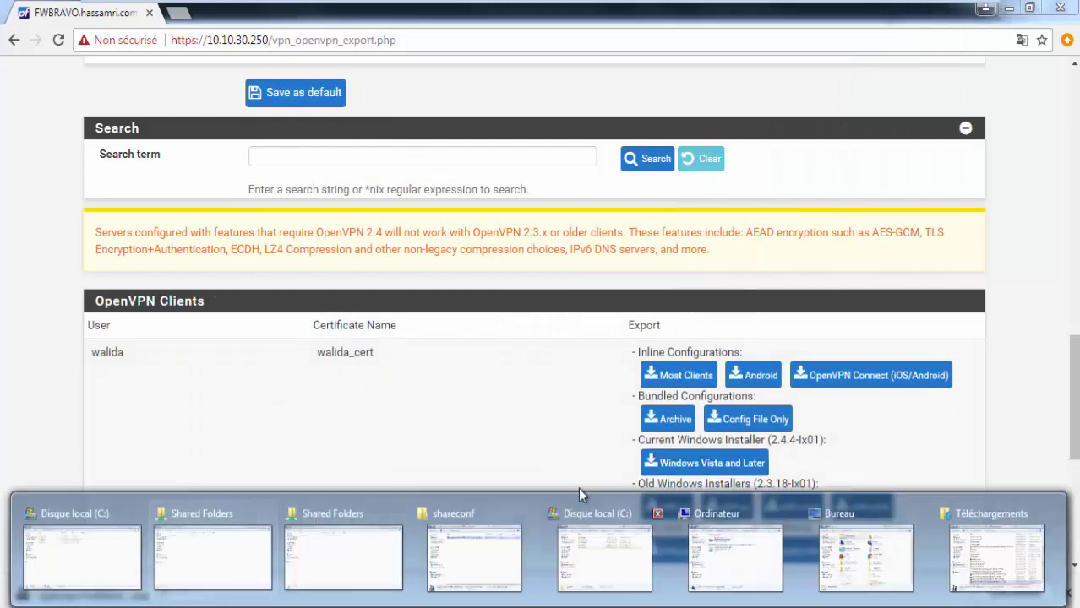
right_click(150, 596)
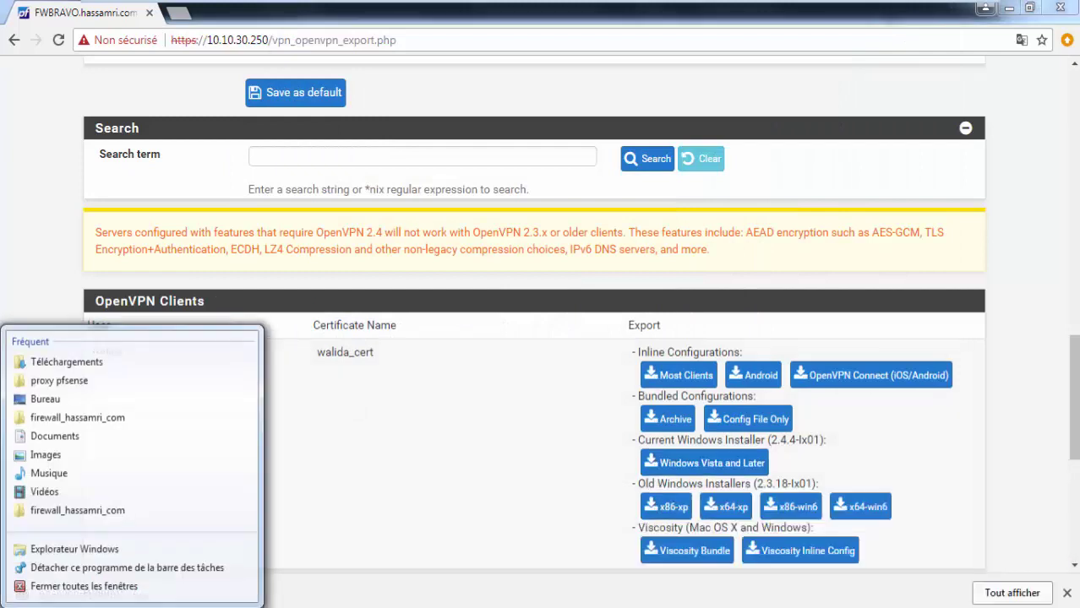
left_click(148, 590)
left_click(145, 607)
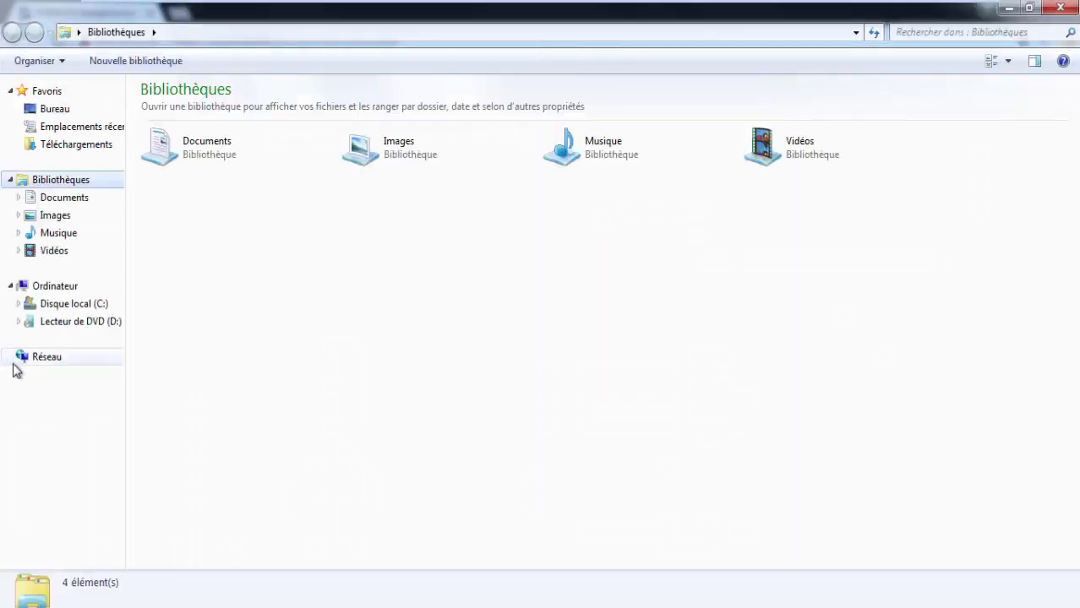
mouse_move(385, 4)
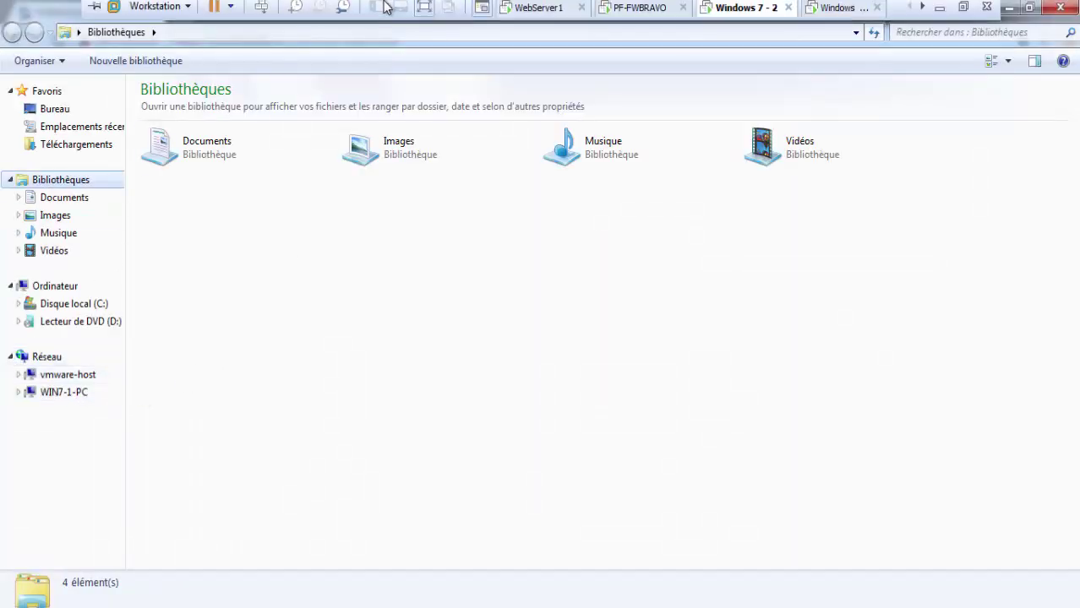
right_click(745, 10)
left_click(784, 247)
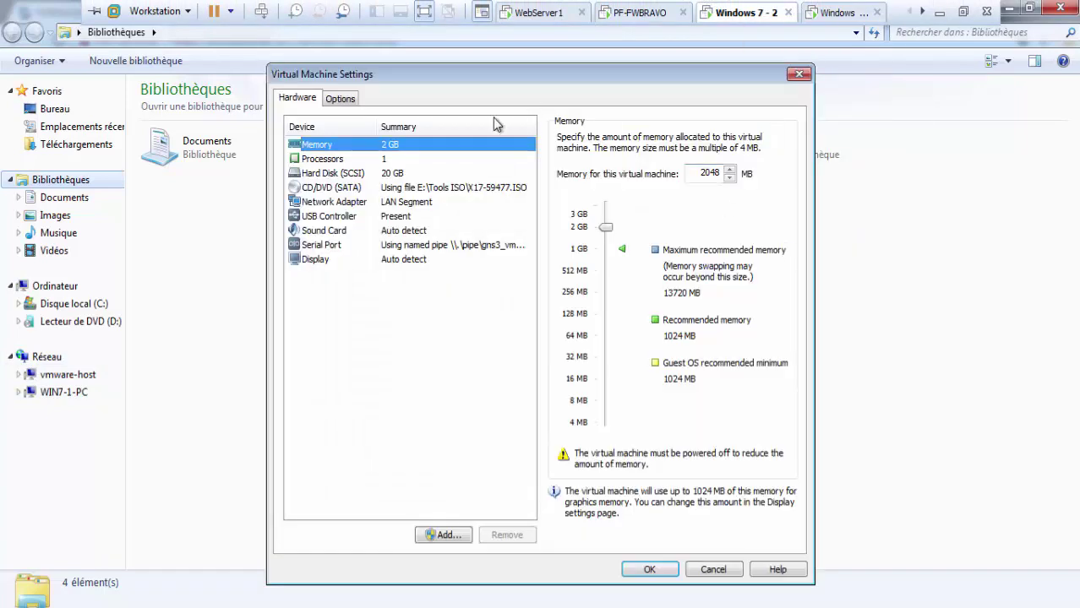
left_click(340, 99)
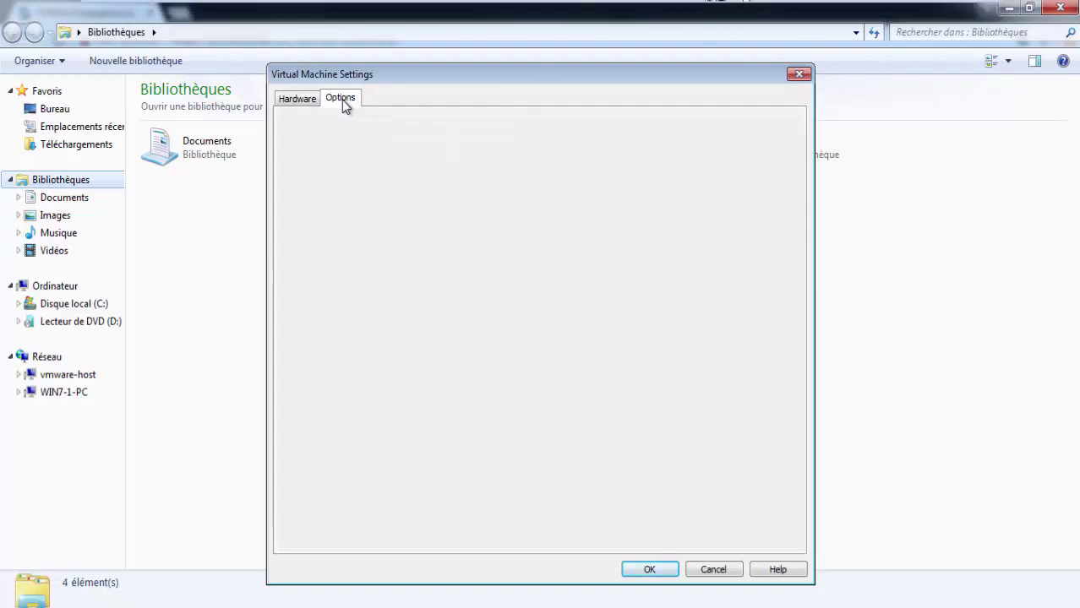
left_click(369, 173)
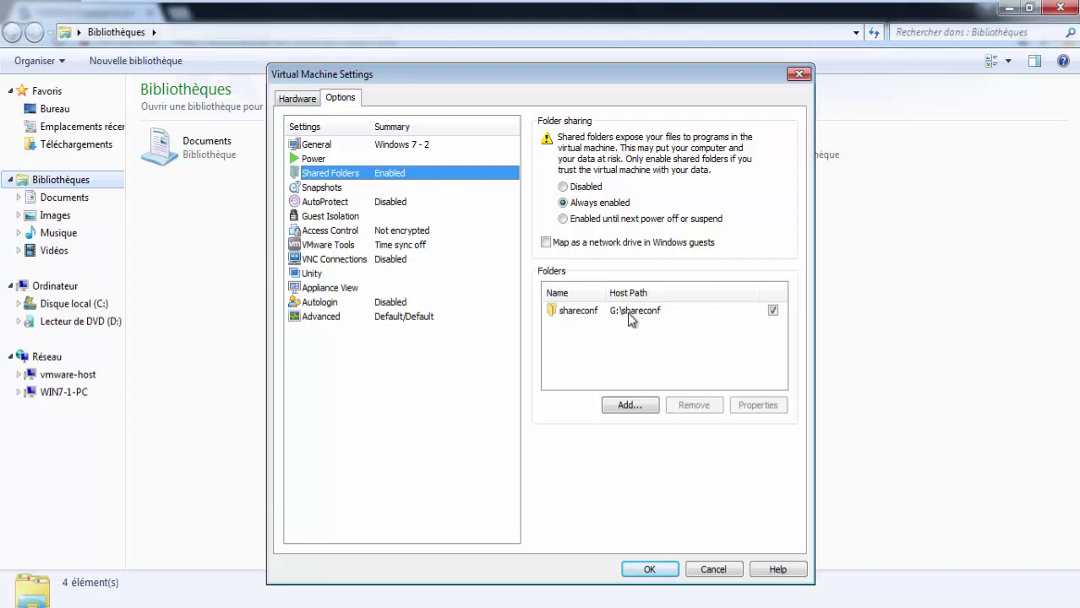
left_click(713, 571)
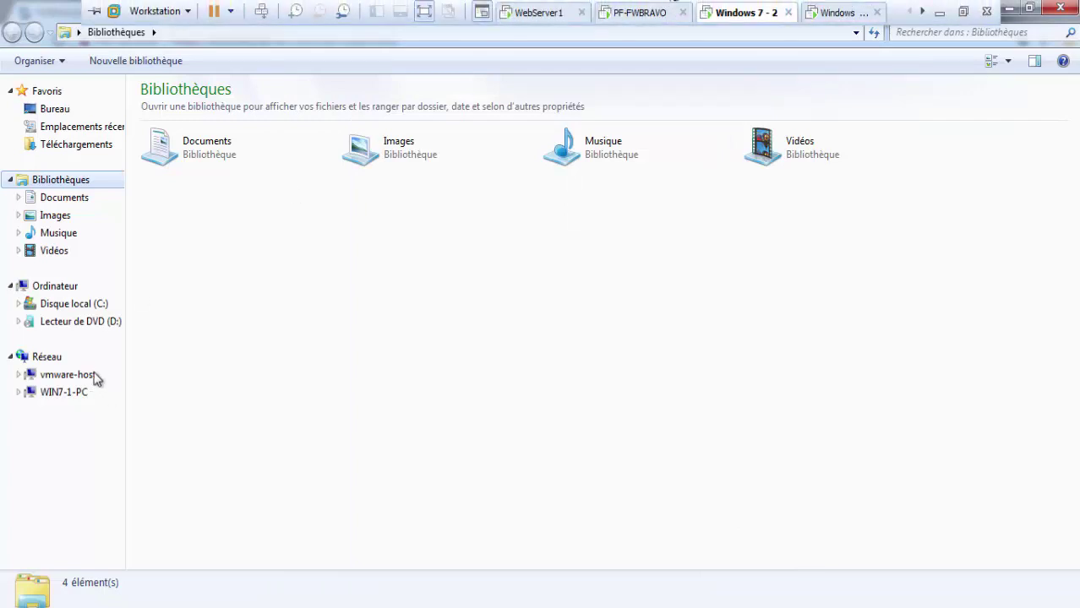
Step: Browse to Réseau > vmware-host > Shared Folders > shareconf
left_click(48, 355)
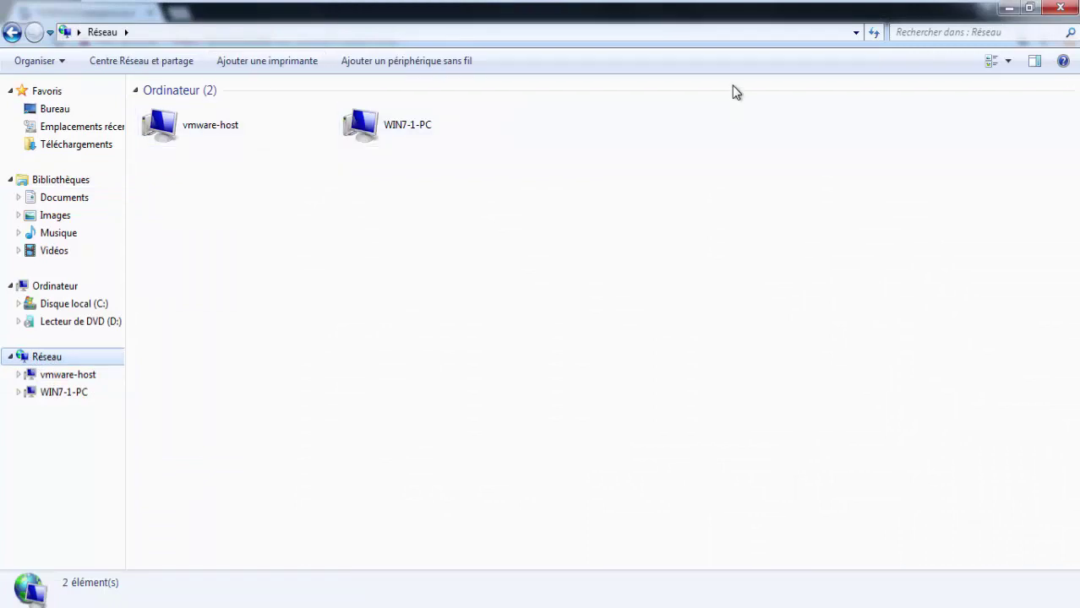
left_click(211, 140)
double_click(211, 140)
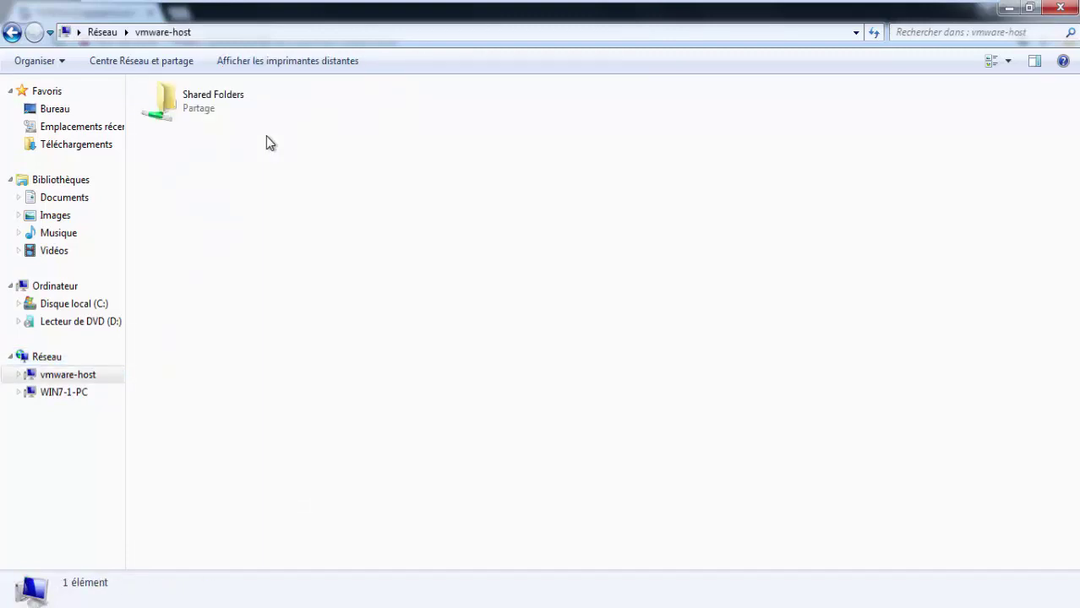
double_click(212, 114)
left_click(227, 123)
left_click(226, 123)
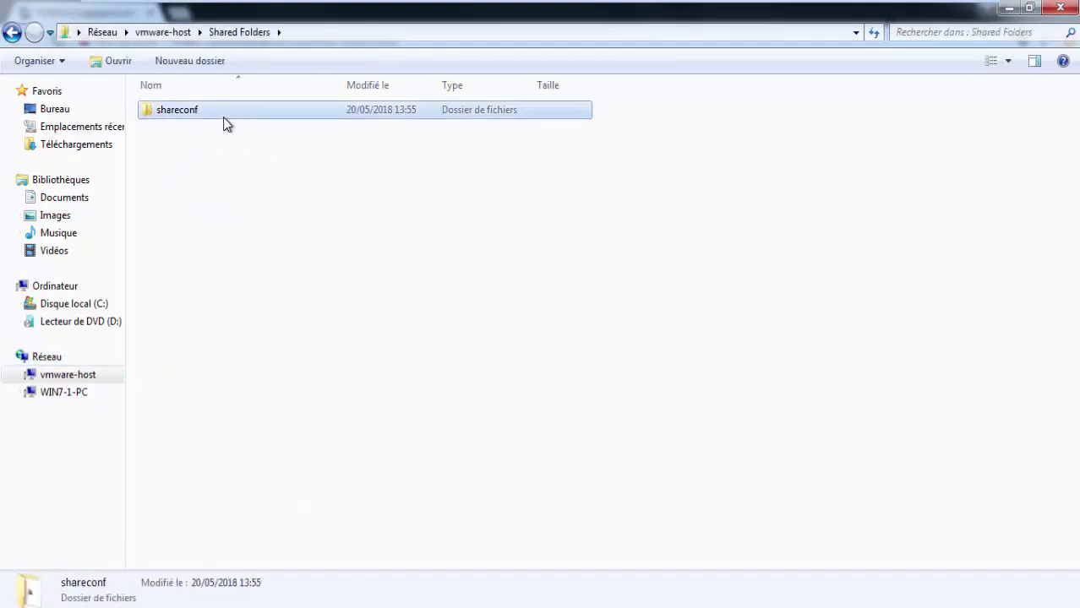
double_click(242, 120)
Step: Permanently delete the old test installer and paste the new user installer into shareconf
left_click(242, 117)
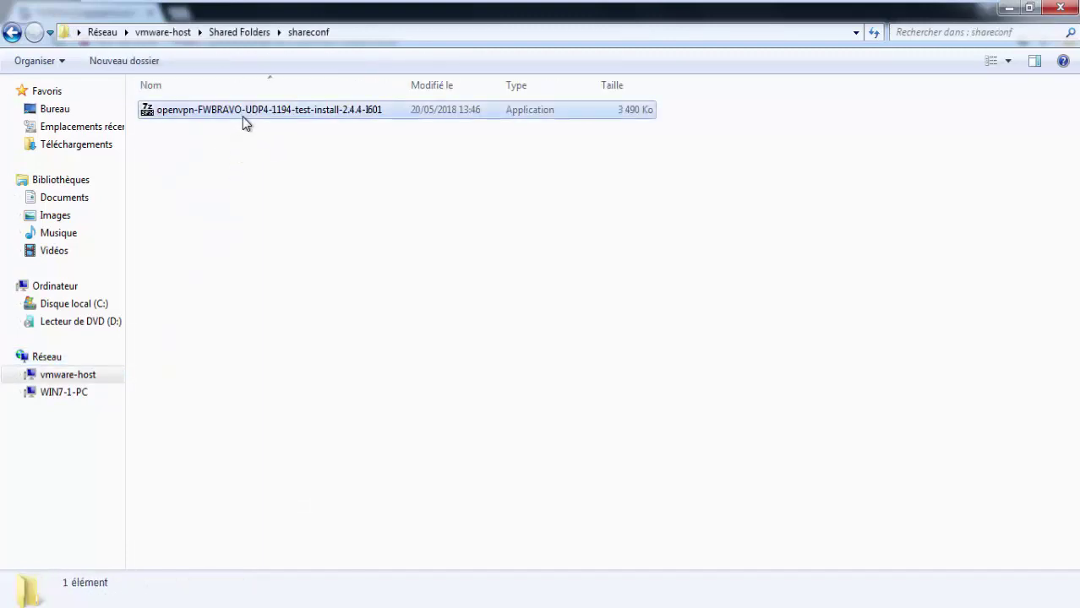
key("Delete")
key("Return")
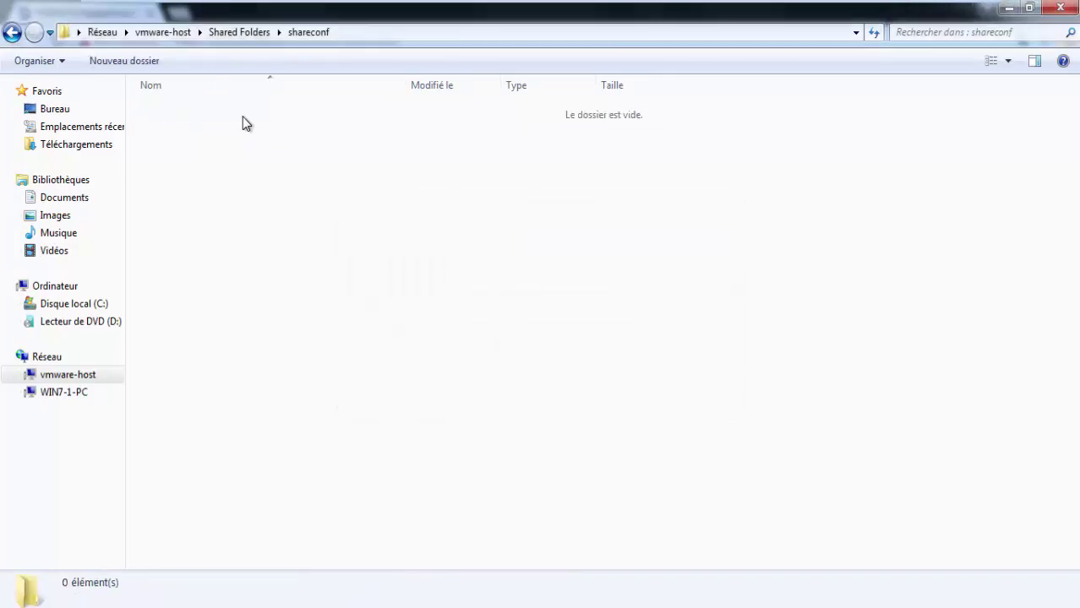
key("ctrl+v")
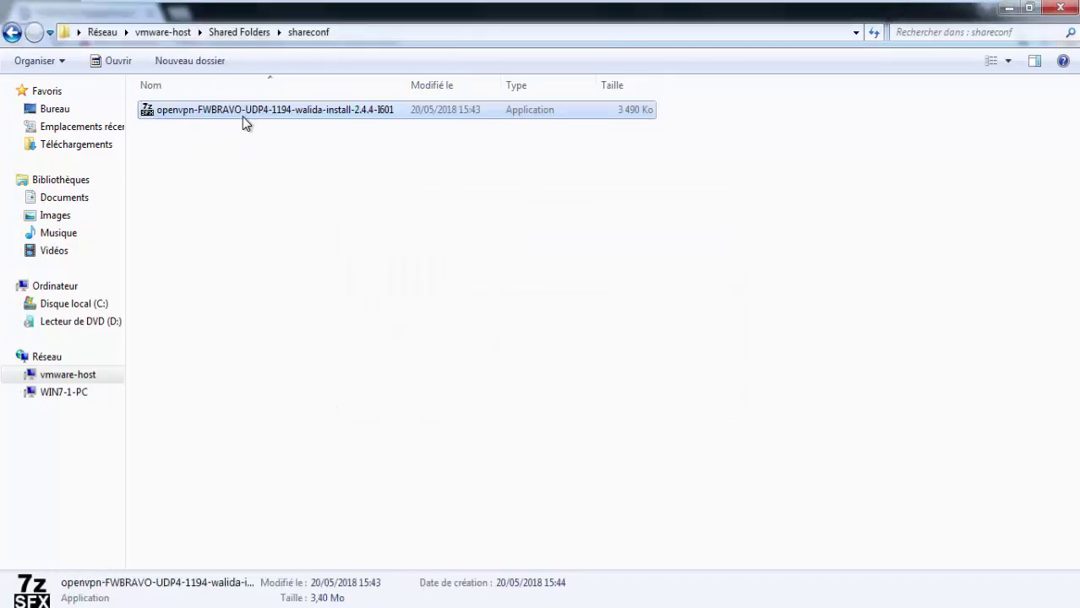
mouse_move(598, 2)
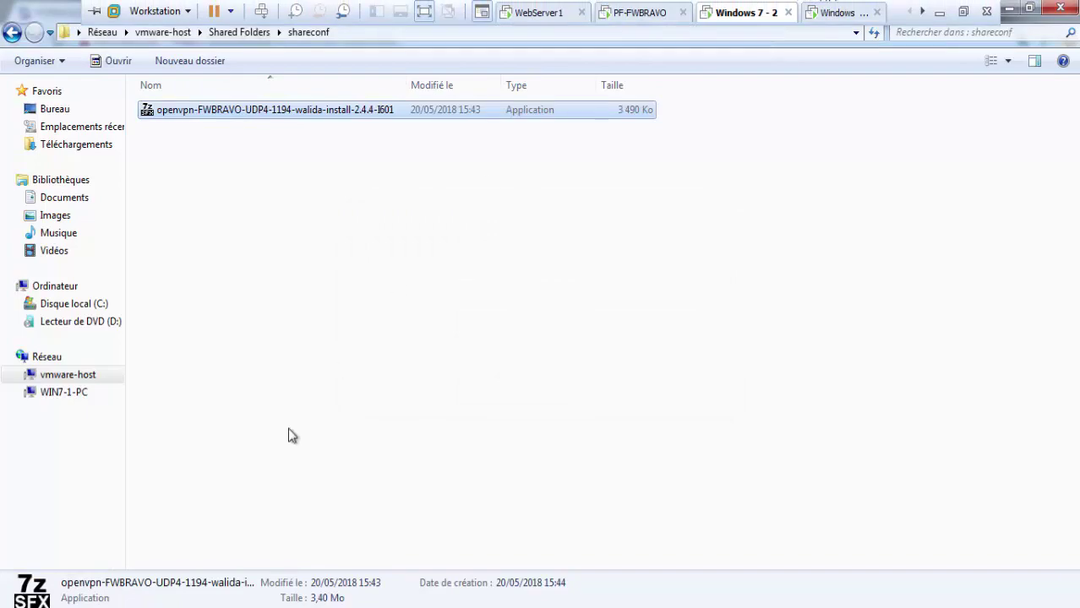
Step: Open Command Prompt on the inside PC and run ipconfig to note 10.10.30.100
key("super")
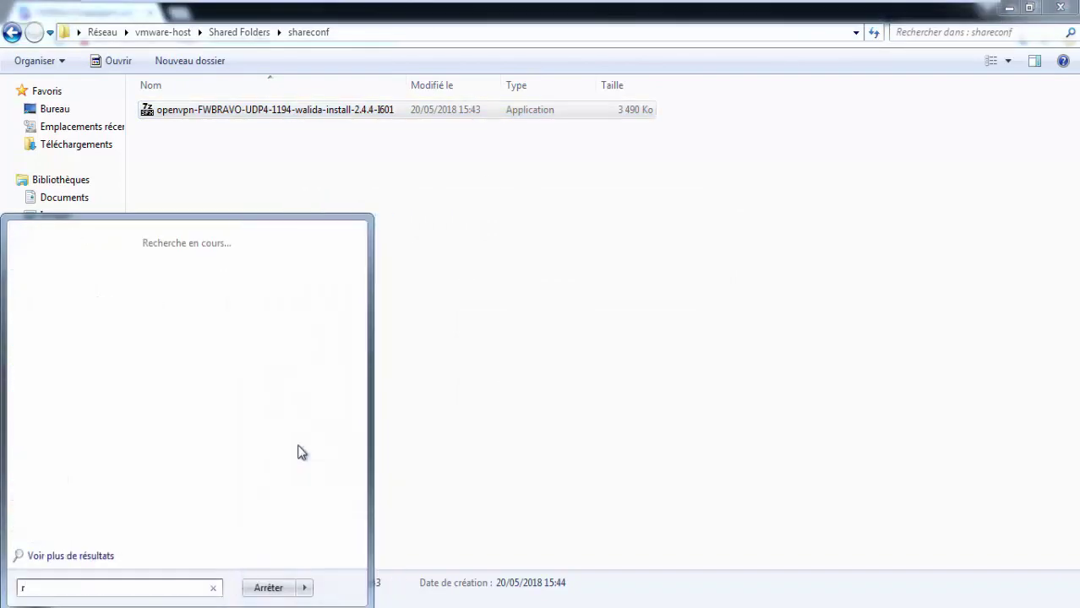
key("super+r")
type("cmd")
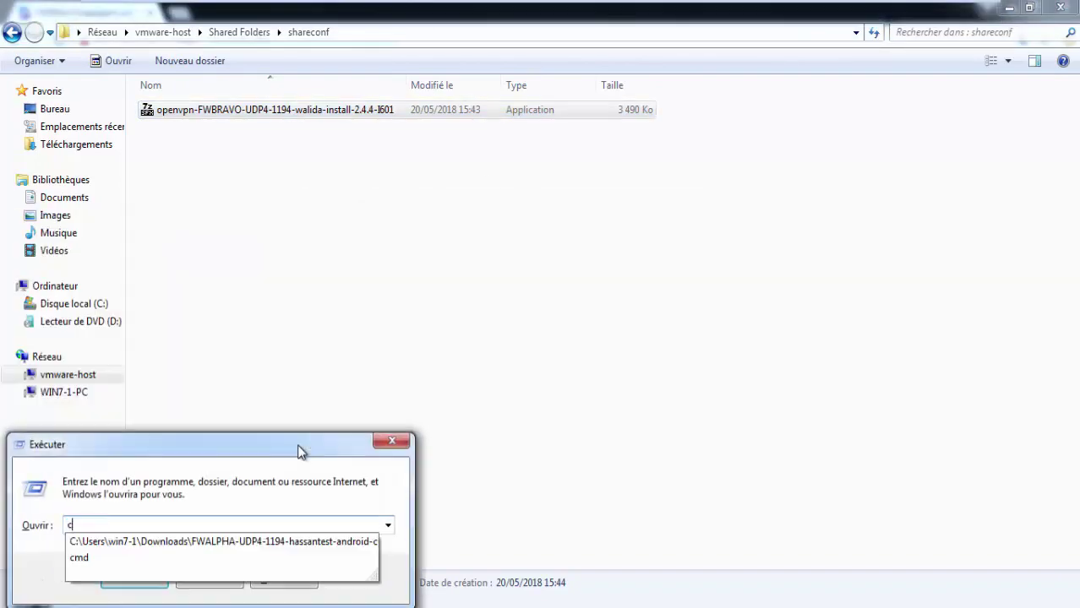
key("Return")
type("ipconfig")
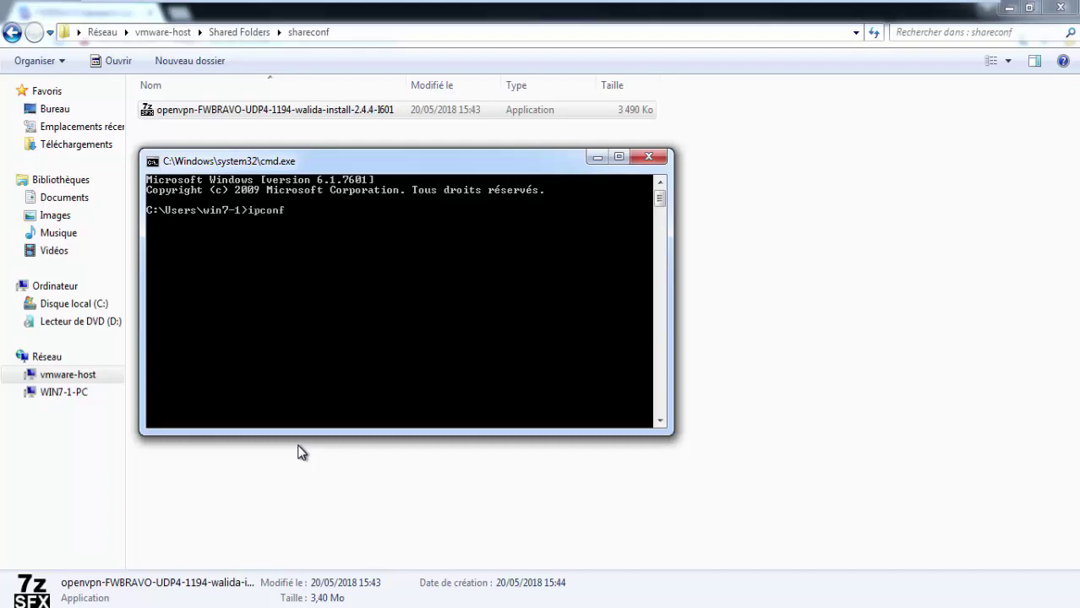
key("Return")
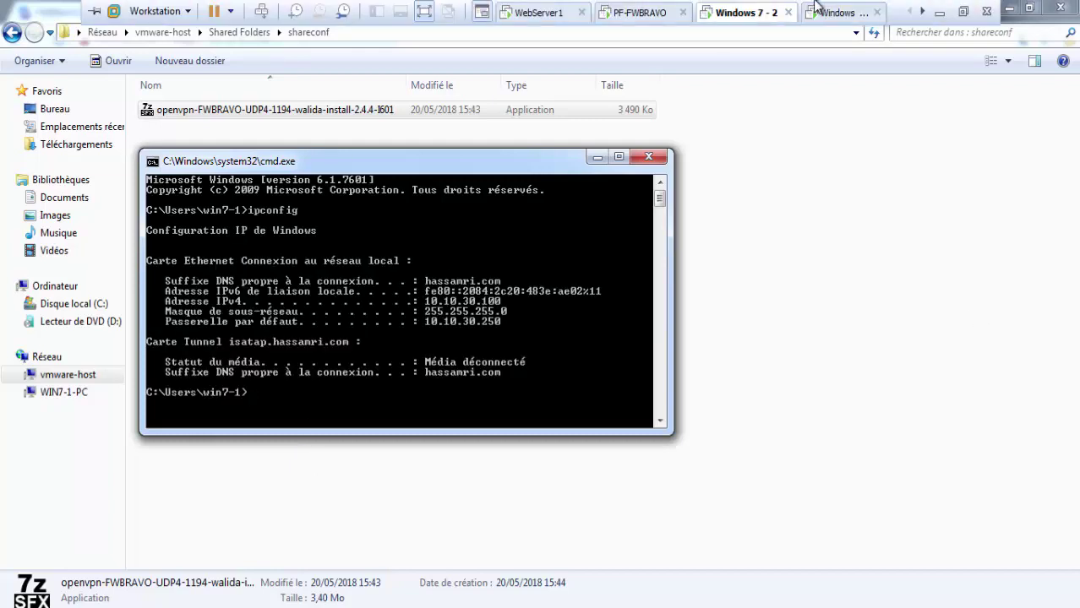
Step: On the outside client VM, open Command Prompt and run ipconfig
left_click(840, 12)
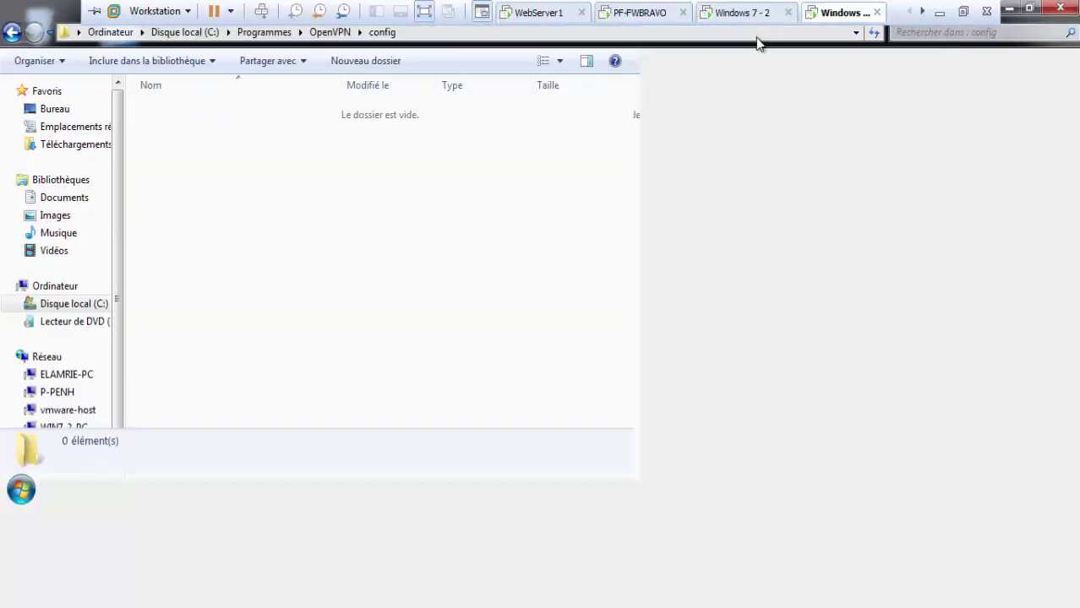
key("super+r")
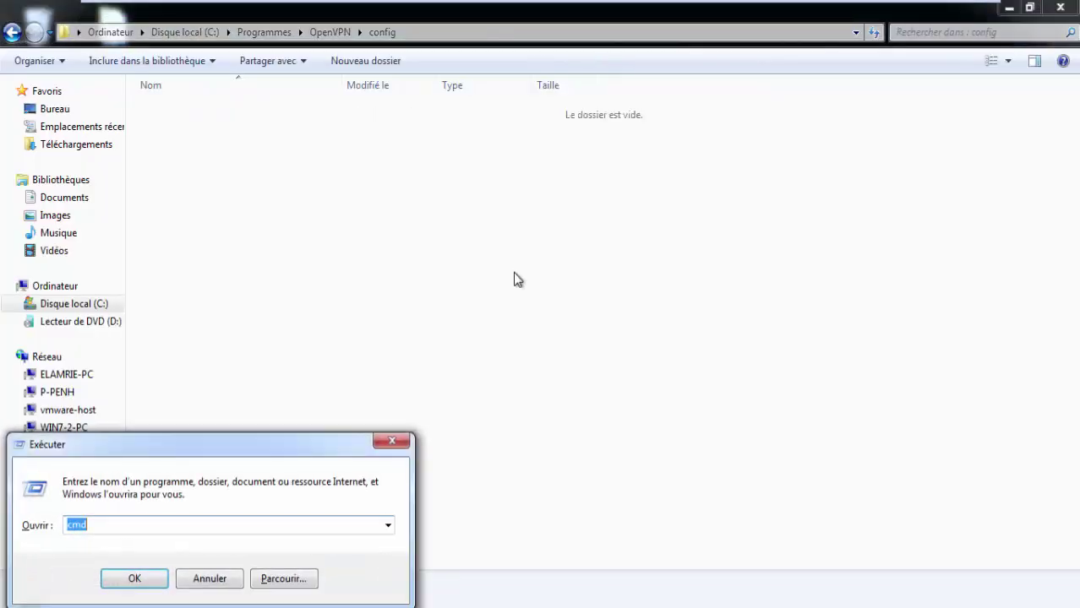
key("Return")
type("ipconfig")
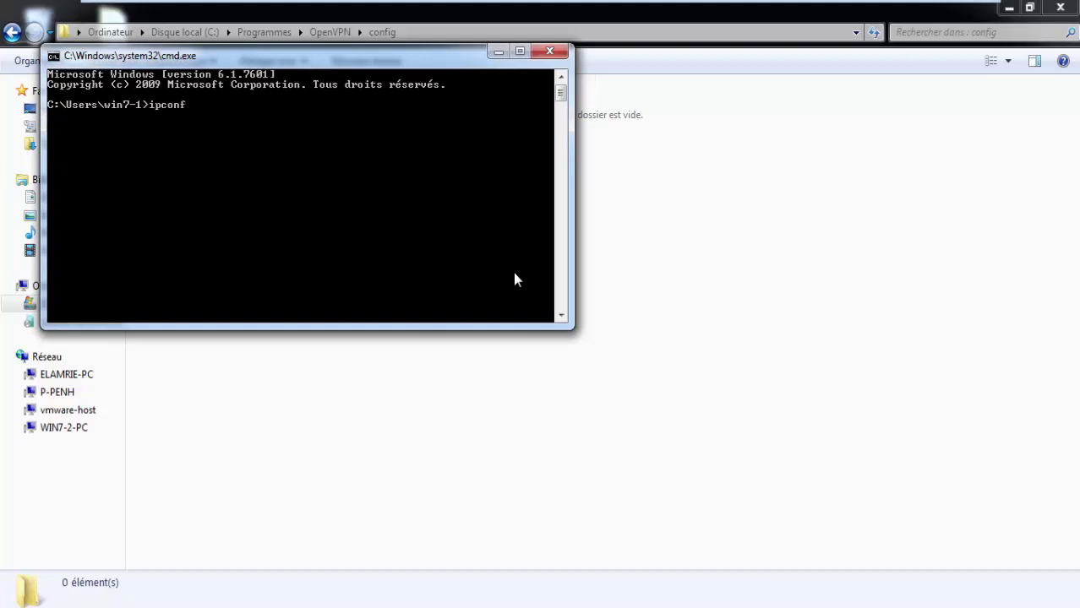
key("Return")
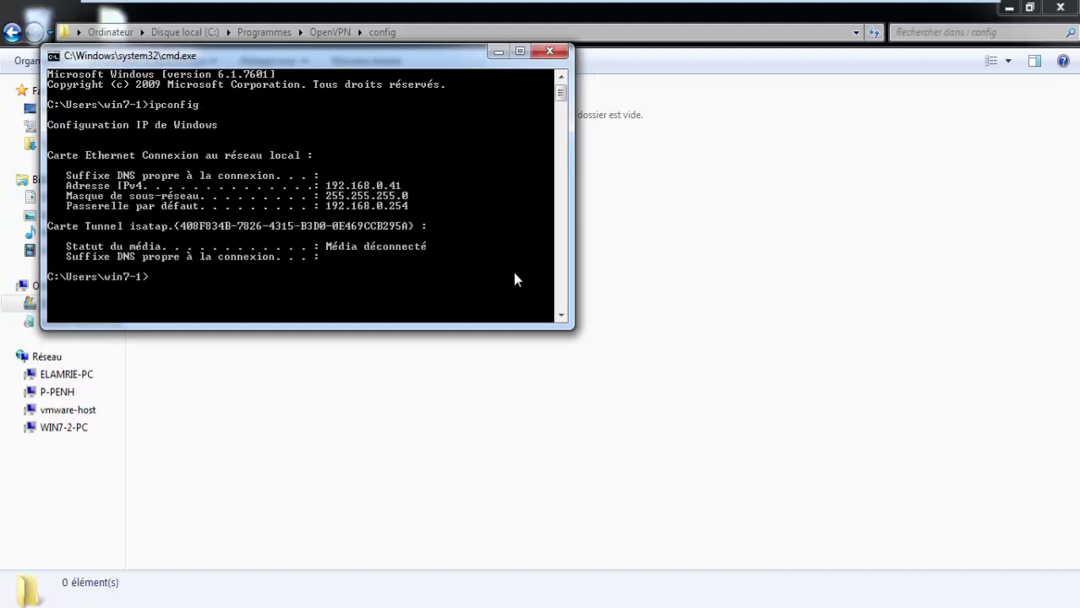
Step: Run ping -t 10.10.30.100 from the client, where the requests time out
type("ping -t")
mouse_move(706, 4)
left_click(720, 10)
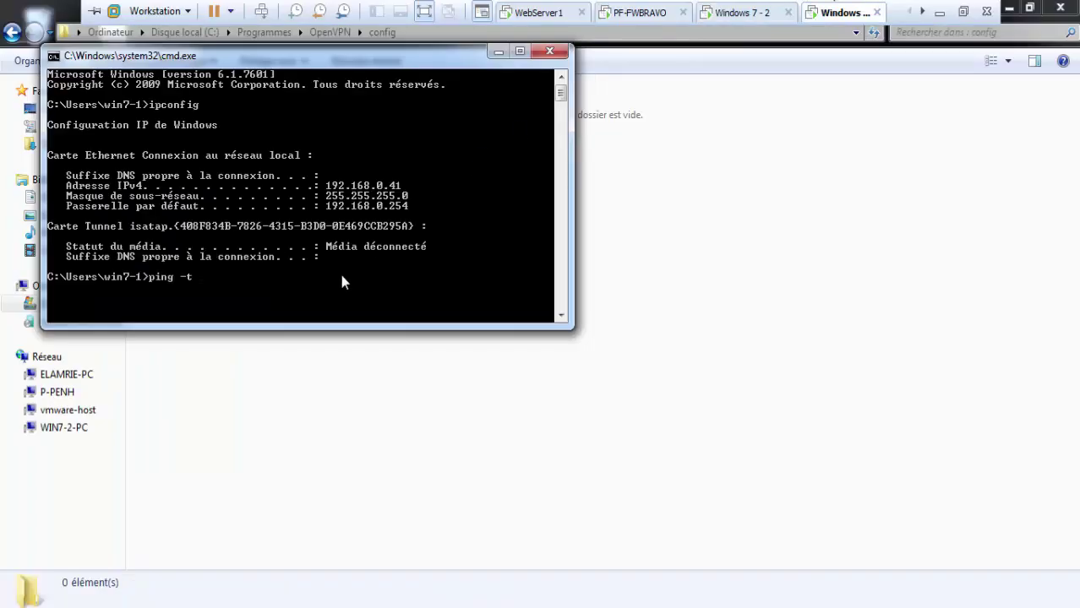
type("10.10")
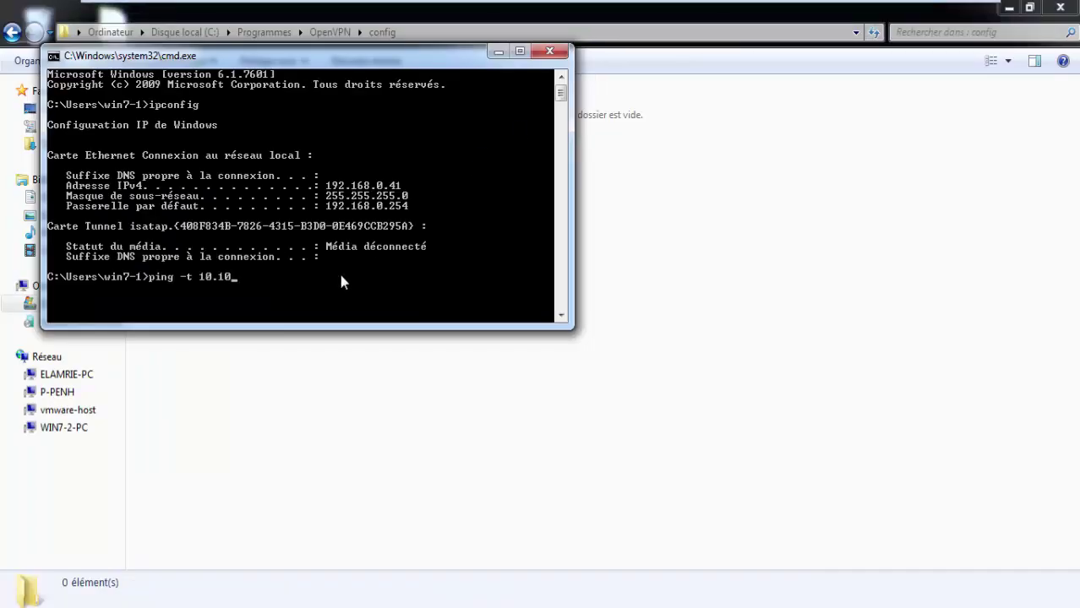
type(".30.100")
key("Return")
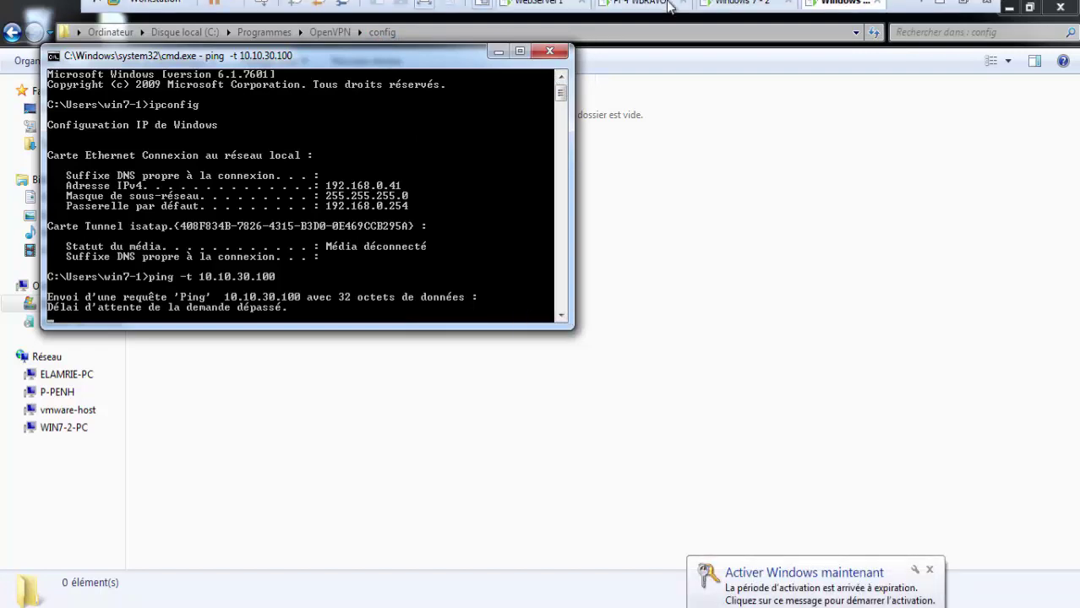
left_click(638, 13)
left_click(719, 12)
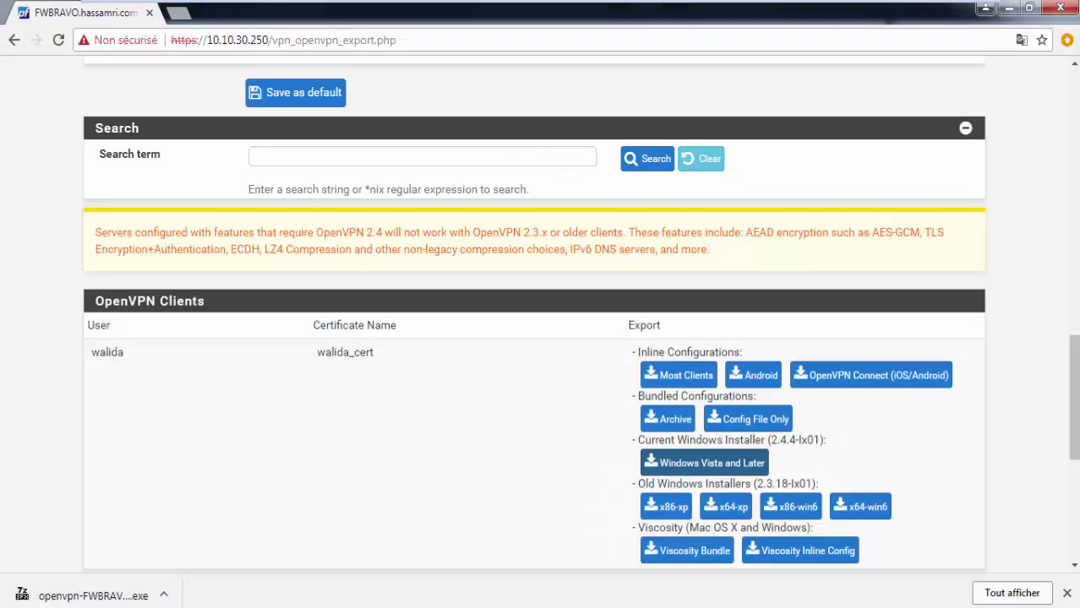
Step: Open the Notices to see the four Filter Reload errors about unknown protocol udp4
scroll(850, 296, "up", 15)
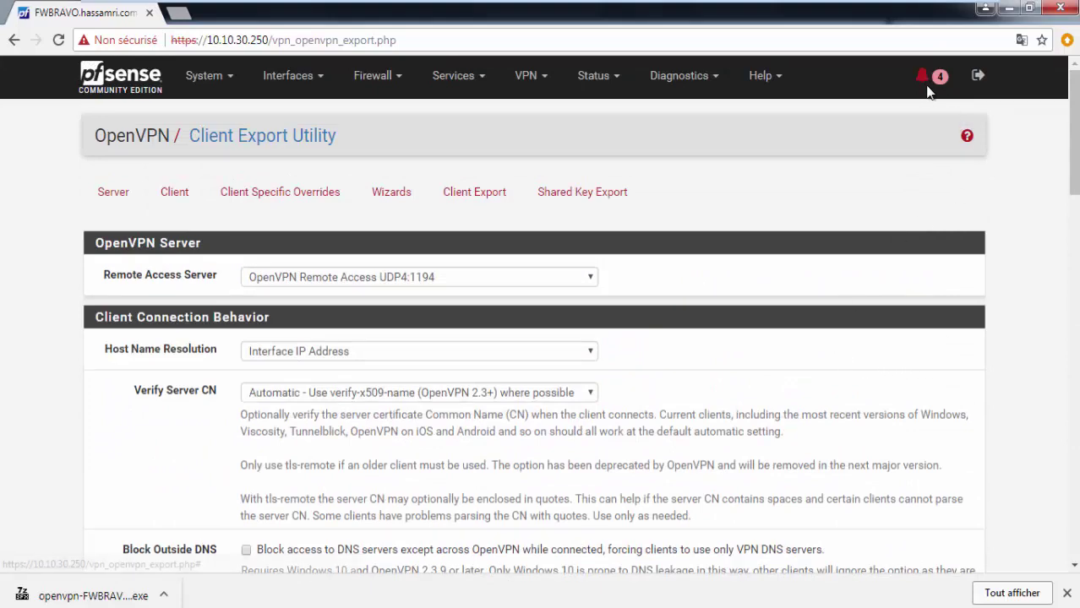
left_click(935, 83)
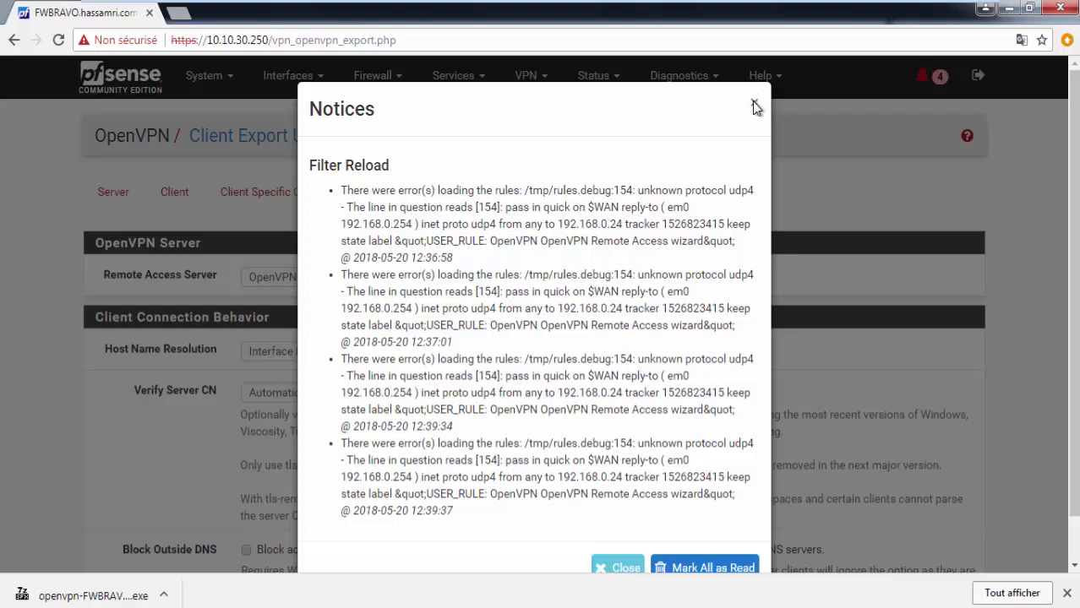
Step: Dismiss the filter-reload notices and display the WAN firewall rules with the OpenVPN wizard rule
left_click(754, 107)
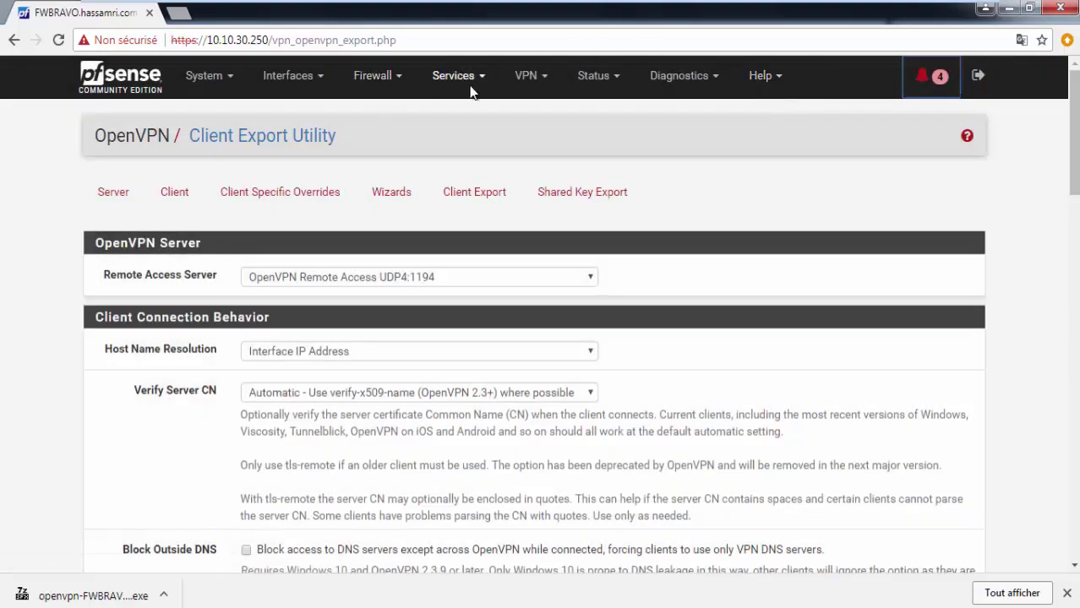
left_click(526, 75)
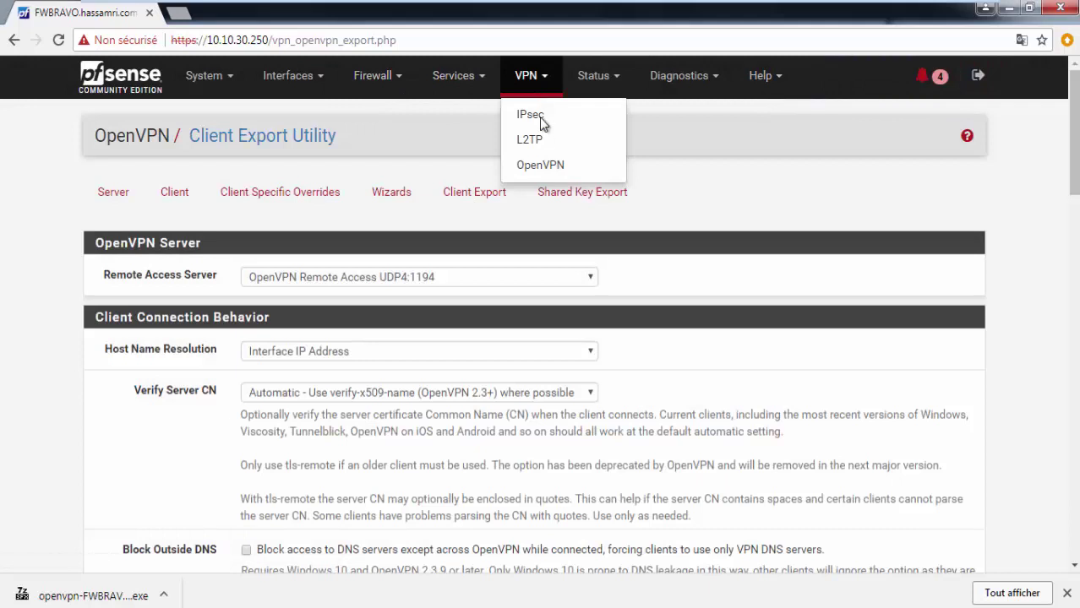
left_click(454, 76)
left_click(367, 78)
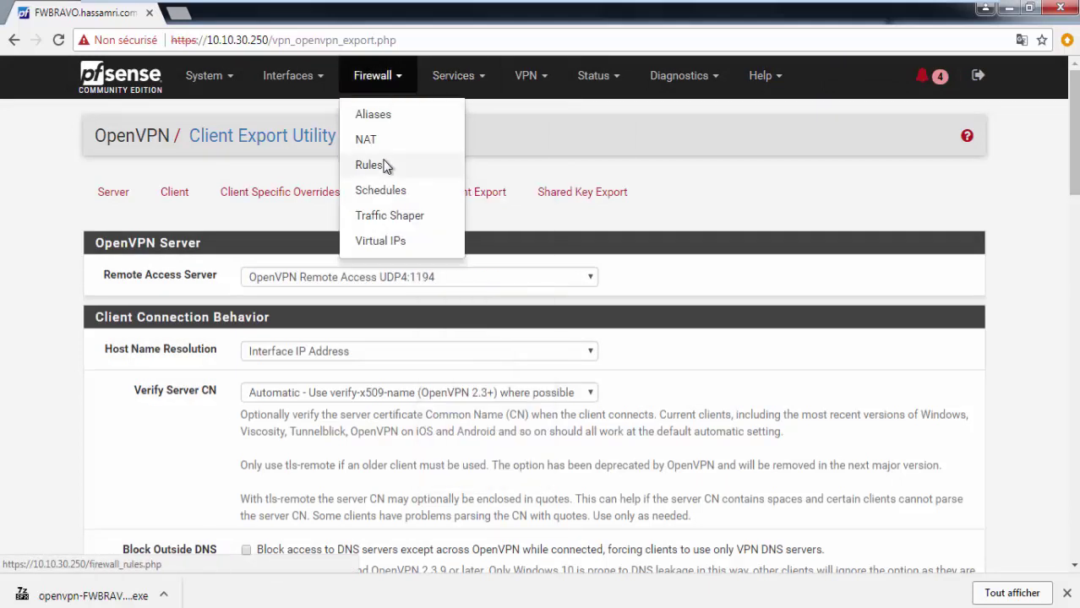
left_click(372, 165)
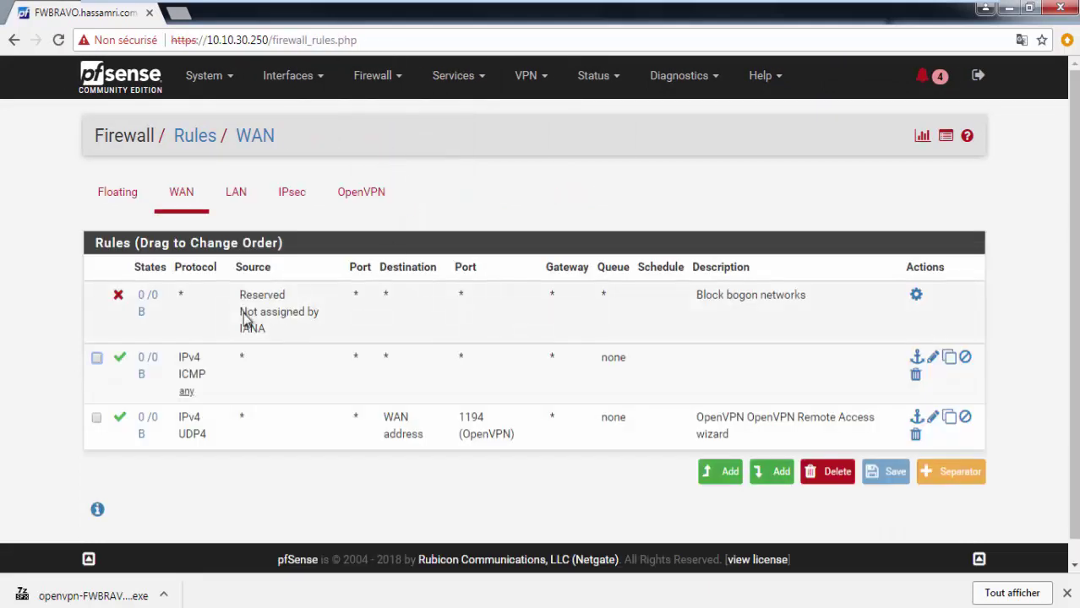
left_click(287, 75)
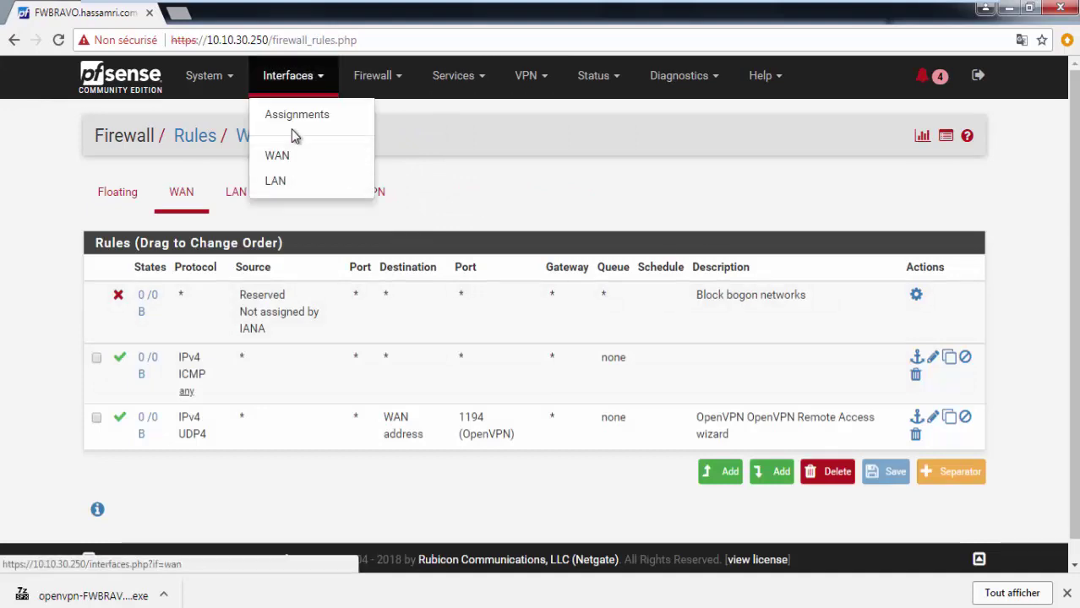
Step: Untick Block bogon networks on the WAN interface, then save and apply the change
left_click(279, 159)
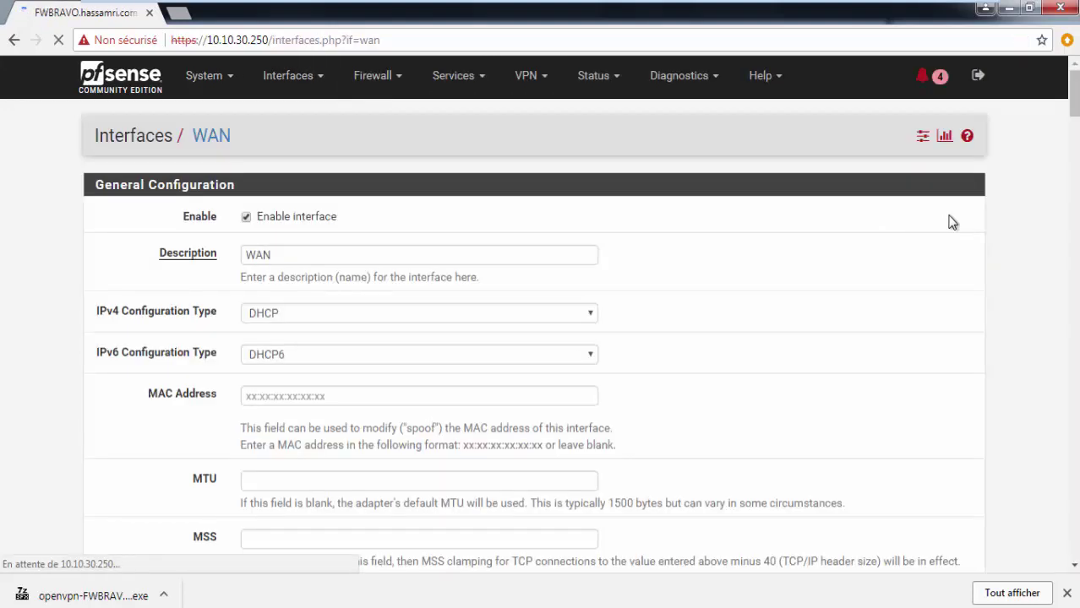
left_click_drag(1075, 124, 1029, 520)
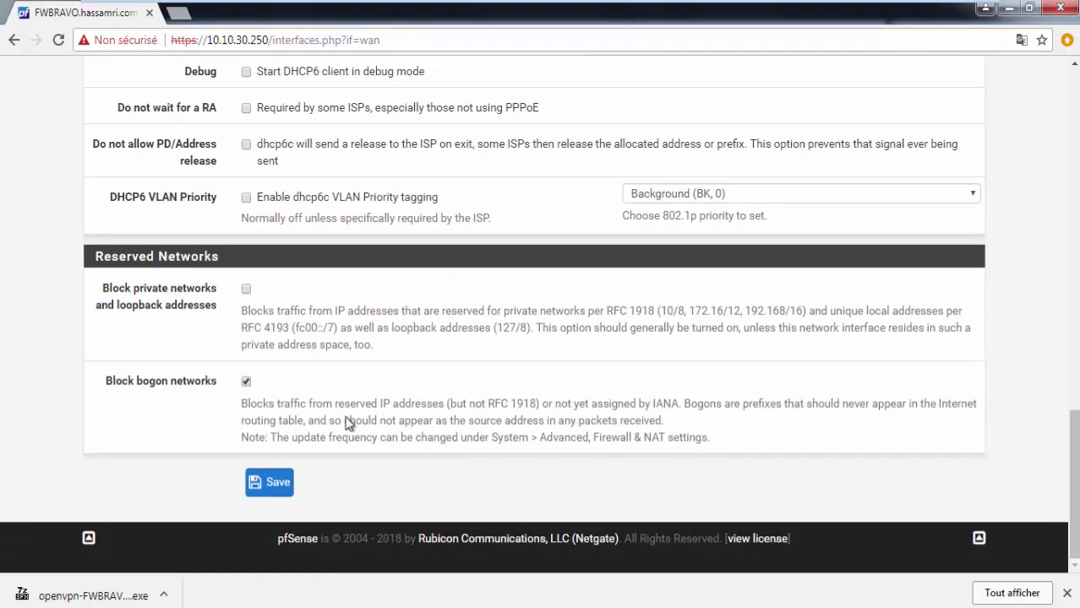
left_click(246, 382)
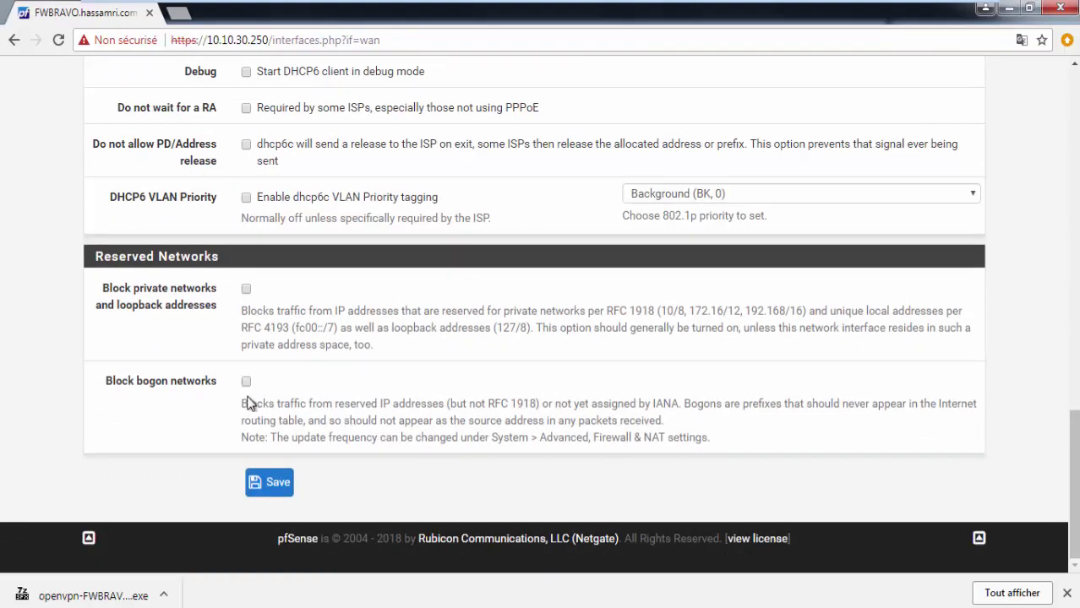
left_click(277, 482)
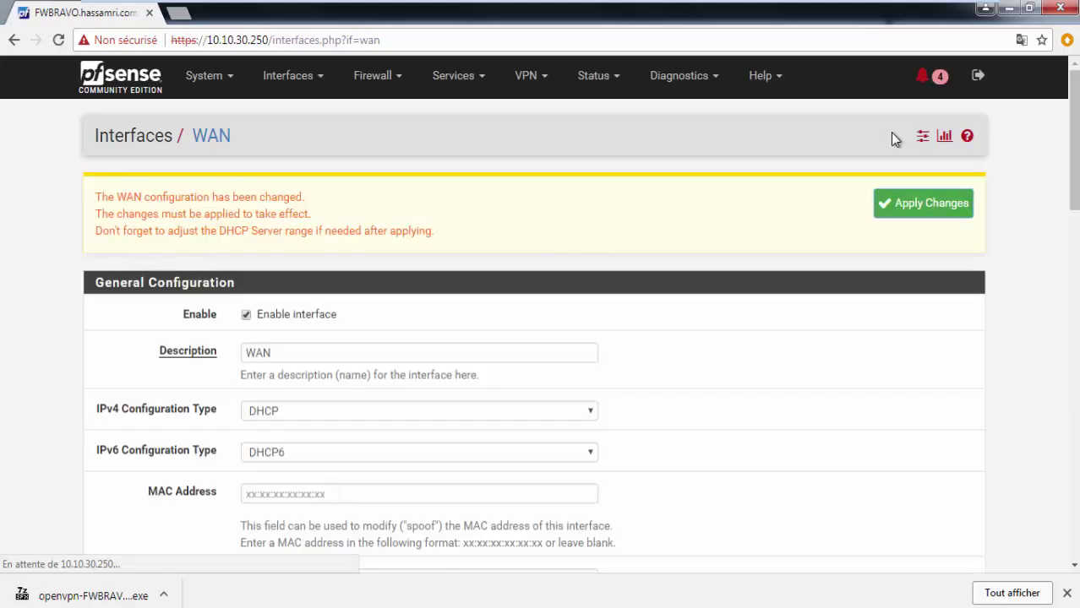
left_click(911, 218)
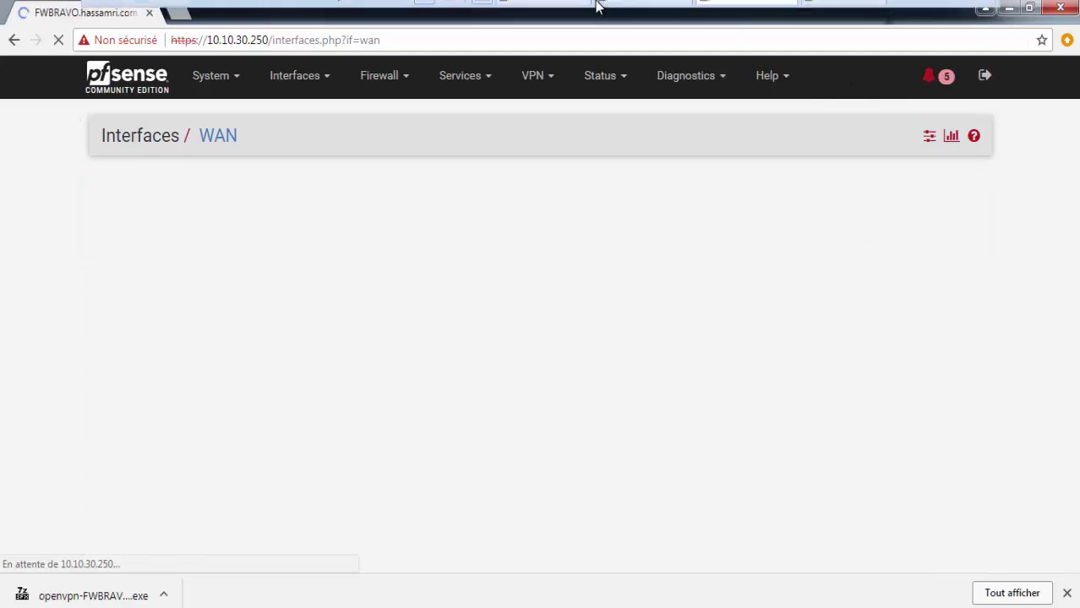
Step: Return to the WAN firewall rules list
mouse_move(597, 7)
left_click(373, 76)
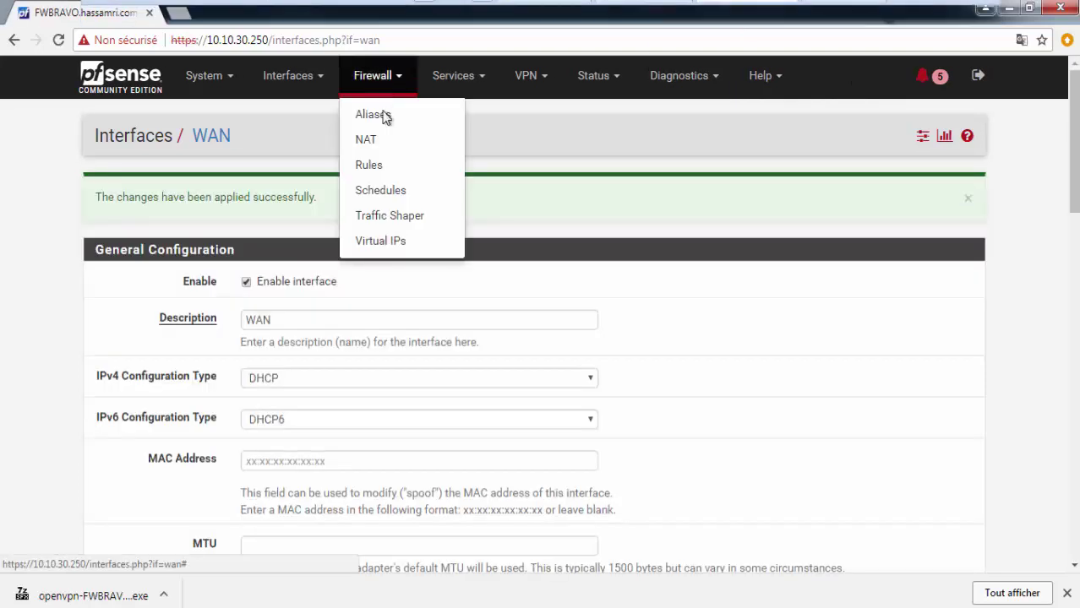
left_click(386, 167)
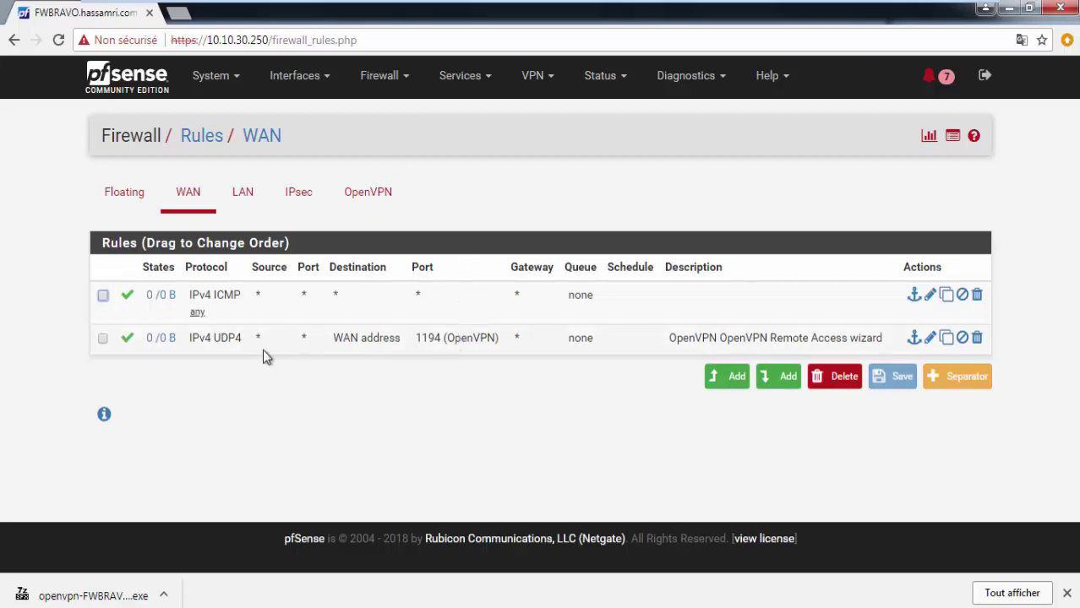
mouse_move(163, 340)
left_click(938, 74)
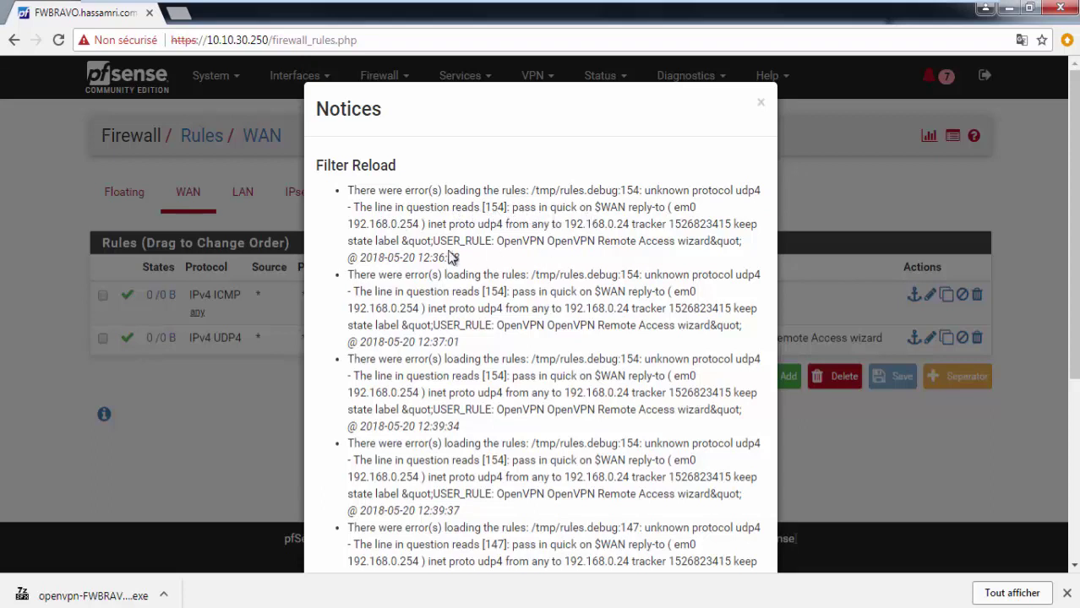
left_click_drag(463, 258, 347, 216)
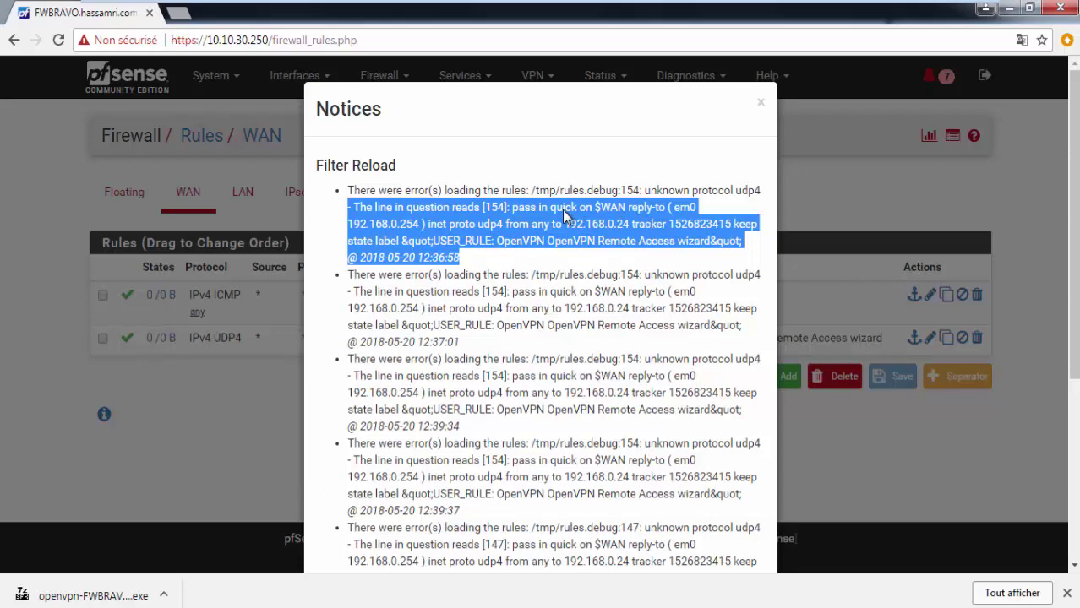
scroll(579, 374, "down", 1)
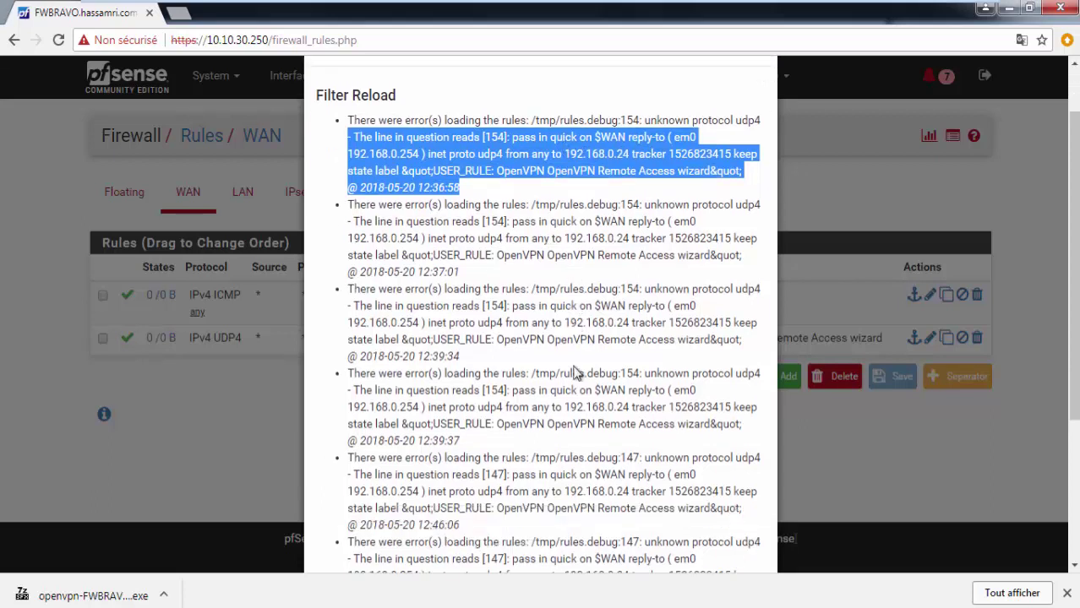
scroll(733, 186, "up", 1)
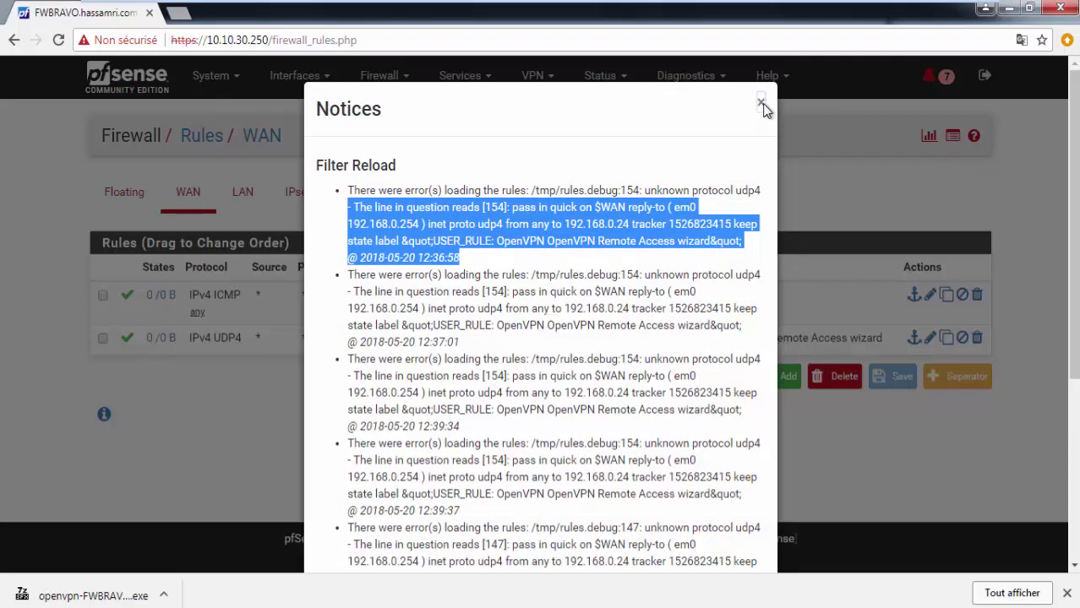
left_click(760, 102)
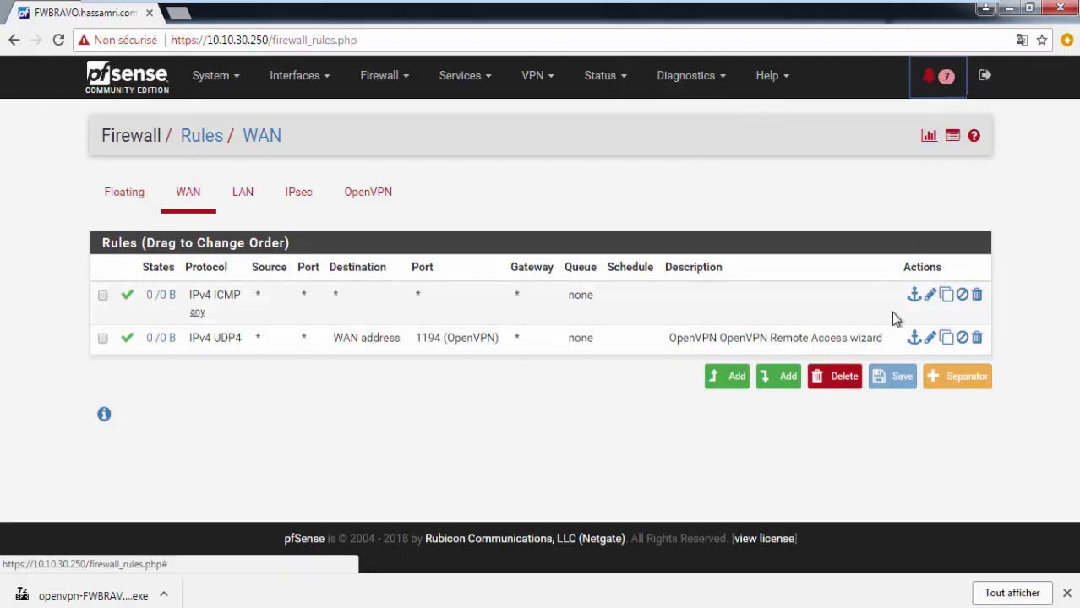
Step: Change the OpenVPN Remote Access wizard WAN rule's protocol to UDP and save it
left_click(931, 339)
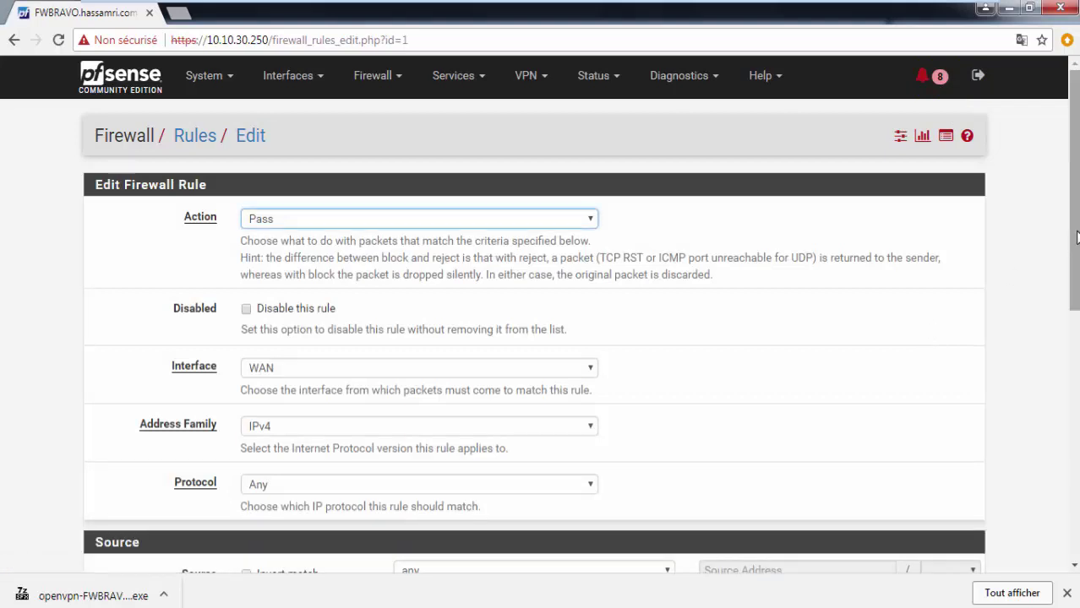
scroll(1066, 292, "down", 2)
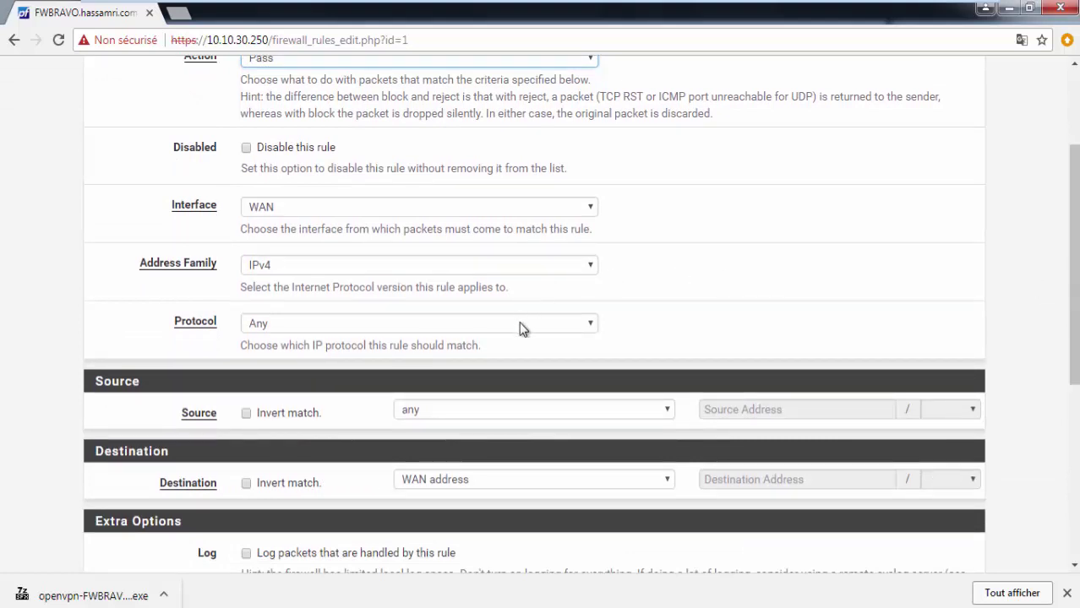
left_click(541, 326)
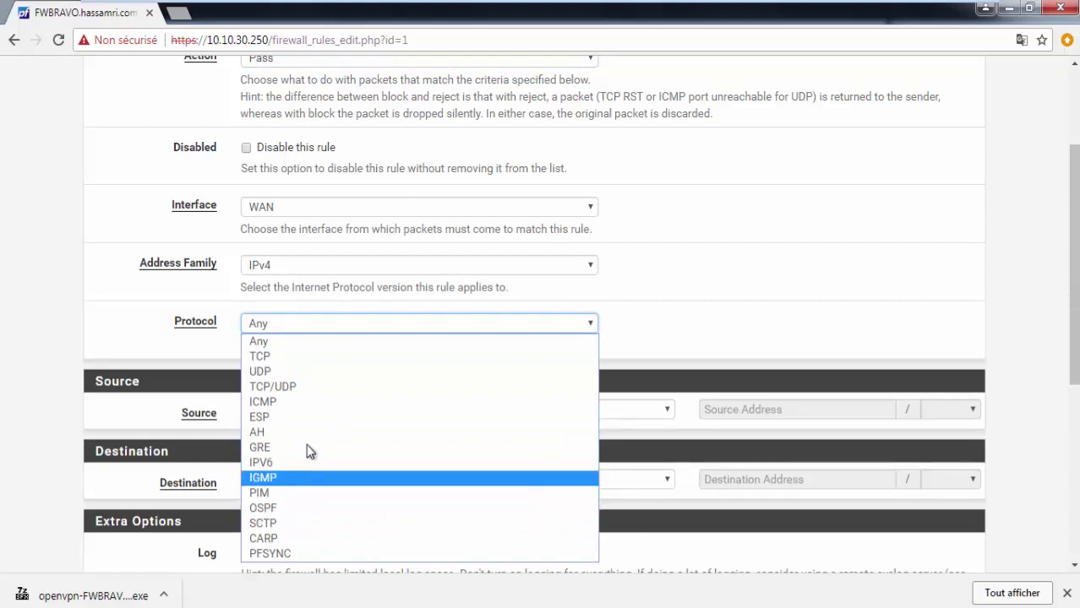
left_click(312, 375)
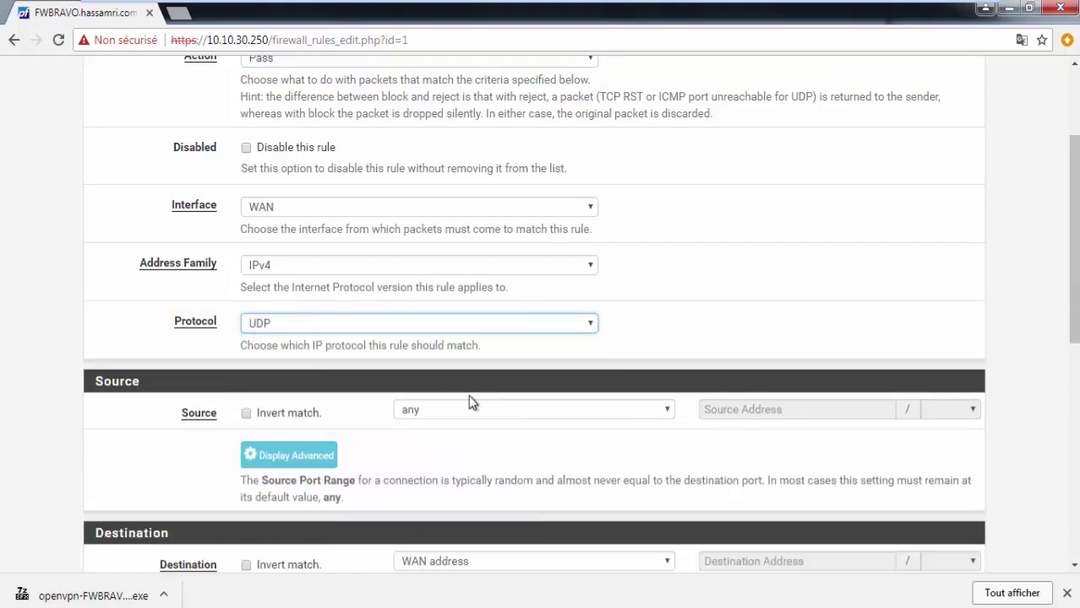
left_click_drag(1074, 282, 1073, 346)
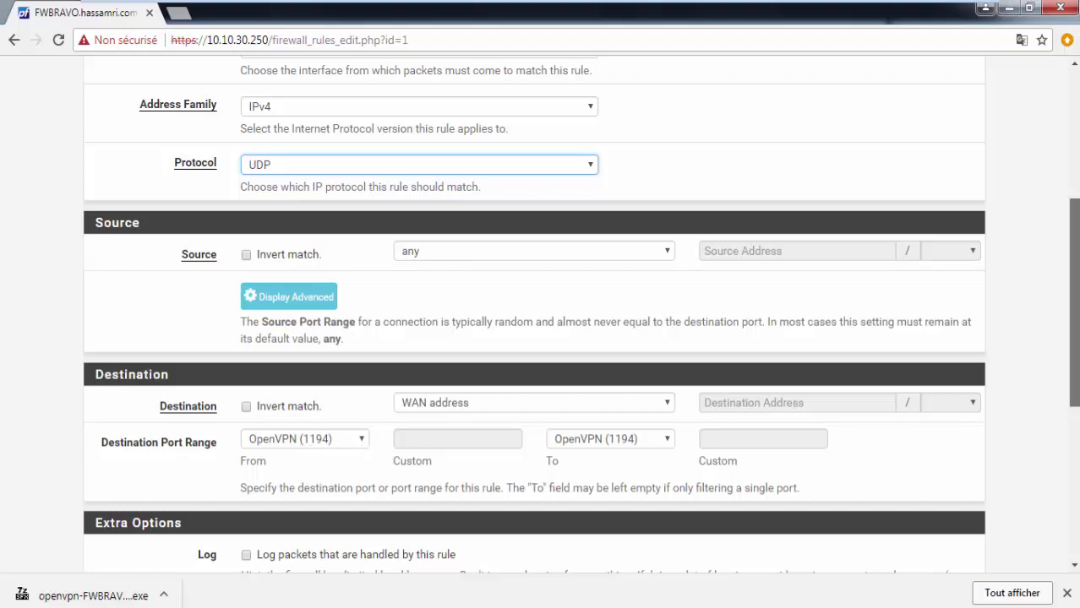
left_click_drag(1074, 321, 1038, 529)
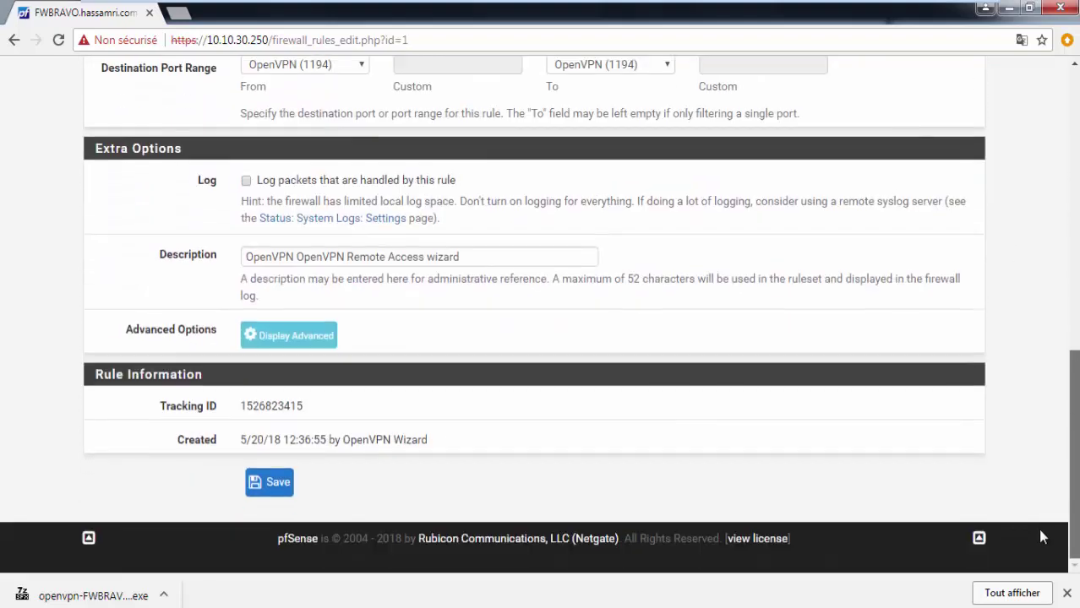
left_click(279, 472)
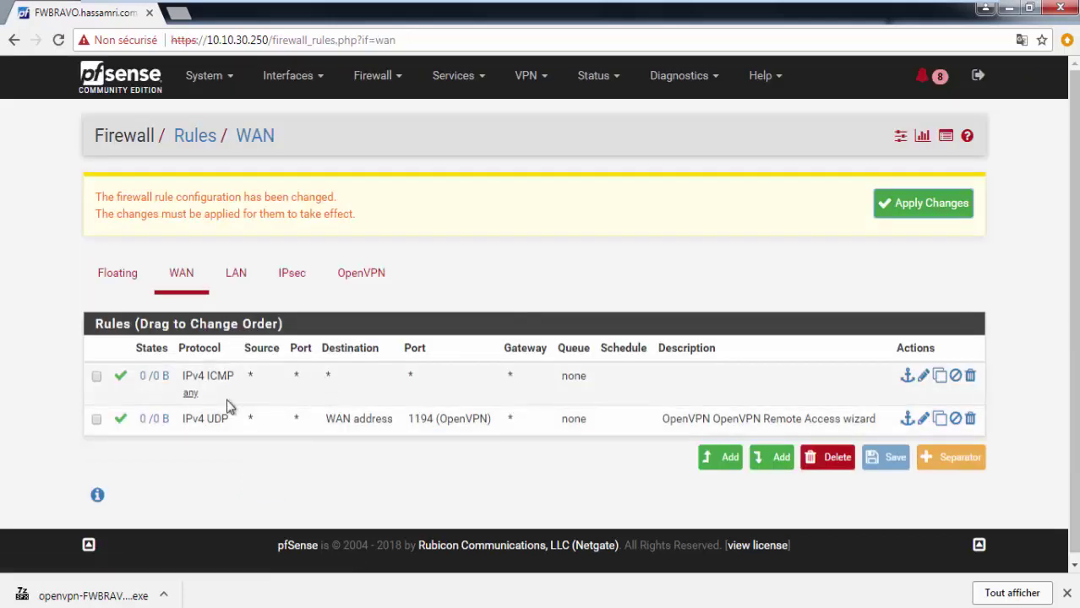
Step: Move the OpenVPN UDP rule above the ICMP rule and apply the firewall changes
left_click_drag(220, 422, 214, 399)
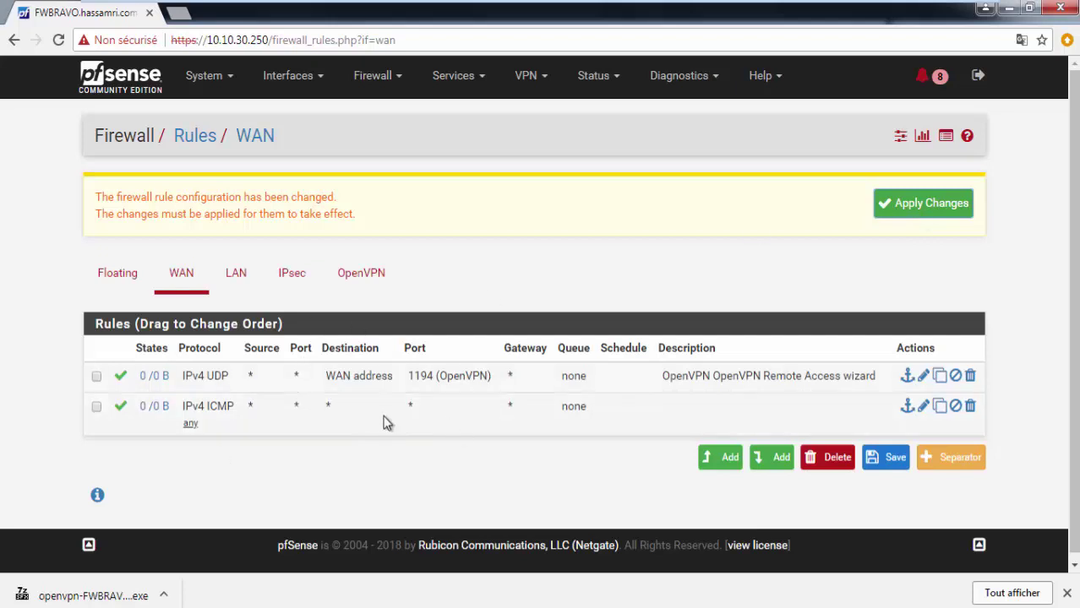
left_click(914, 207)
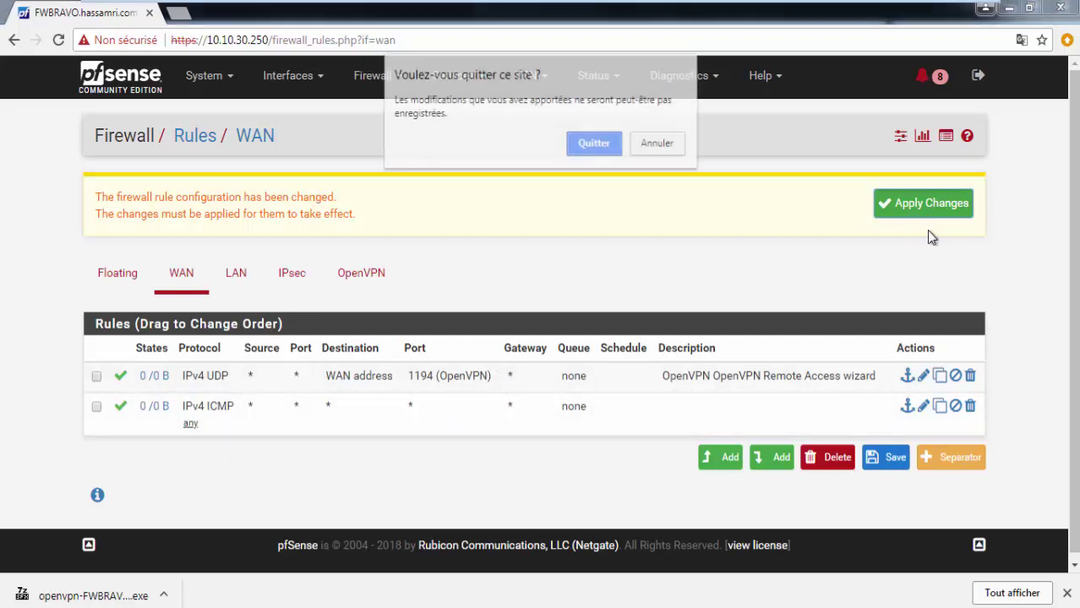
left_click(593, 145)
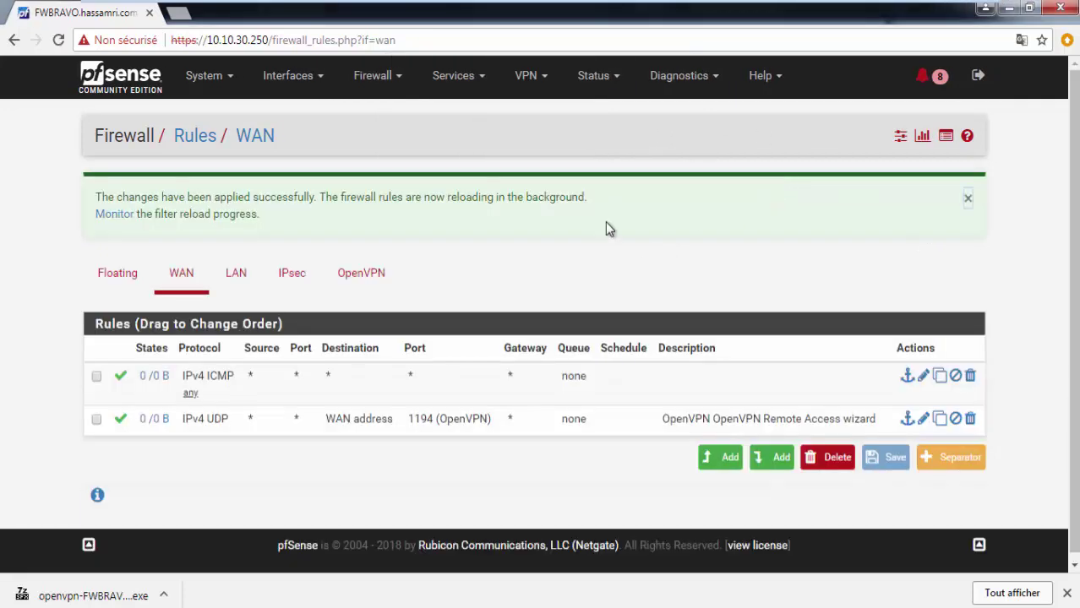
left_click(452, 75)
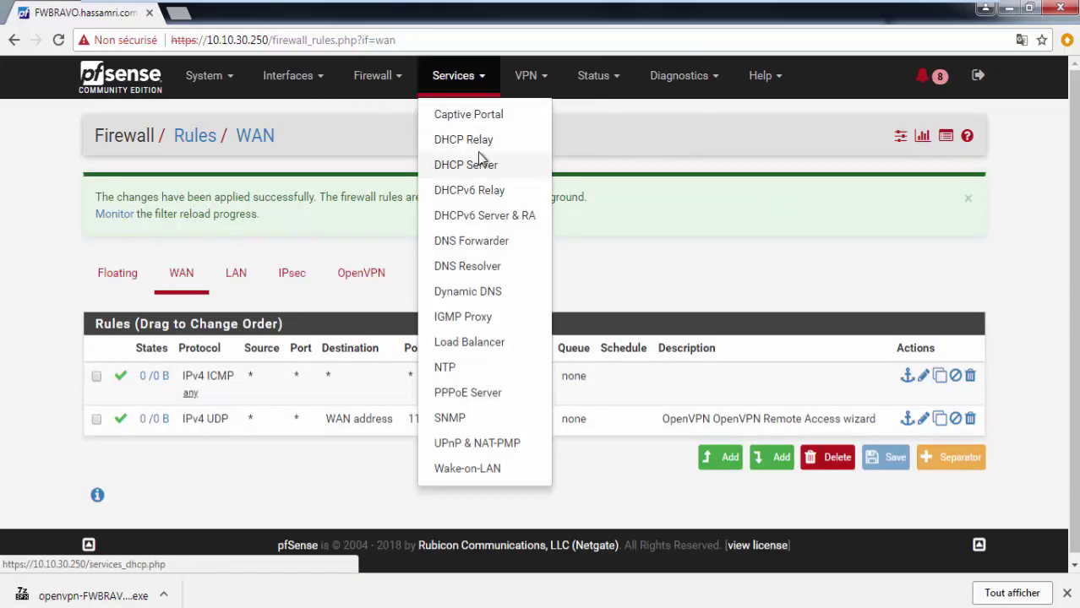
Step: Show the OpenVPN tab of the firewall rules, with the wizard's IPv4 allow-any rule
left_click(365, 79)
left_click(363, 166)
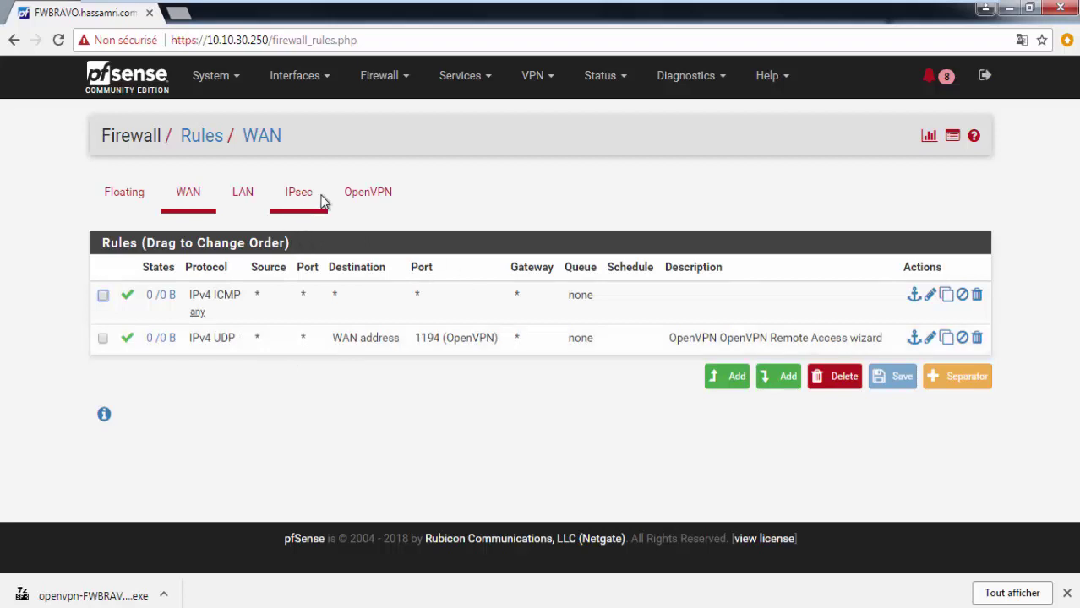
left_click(363, 196)
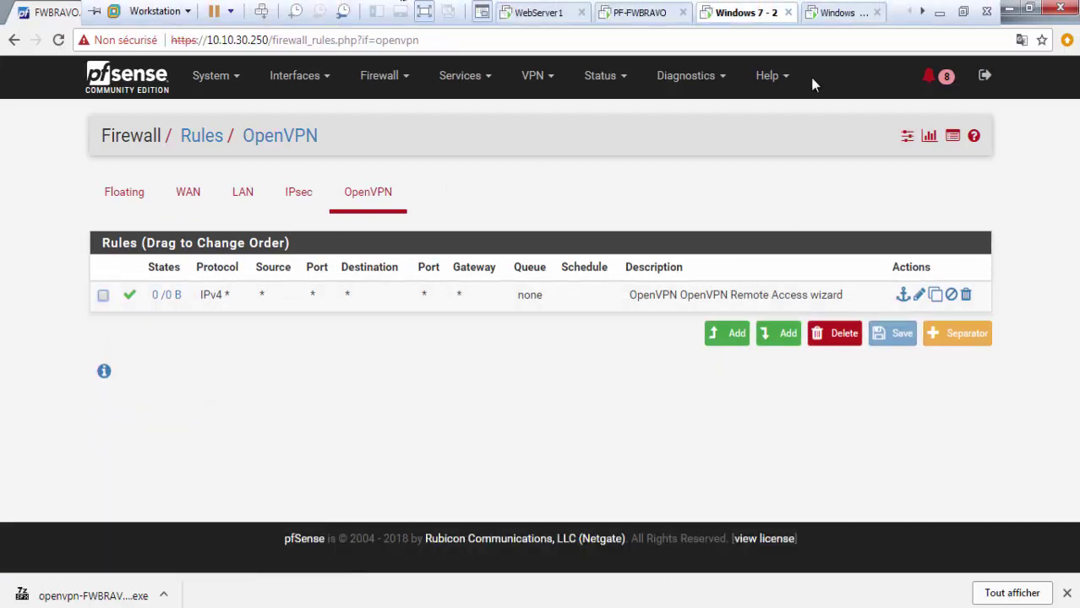
Step: On the Windows client, browse to vmware-host > Shared Folders > shareconf
left_click(830, 12)
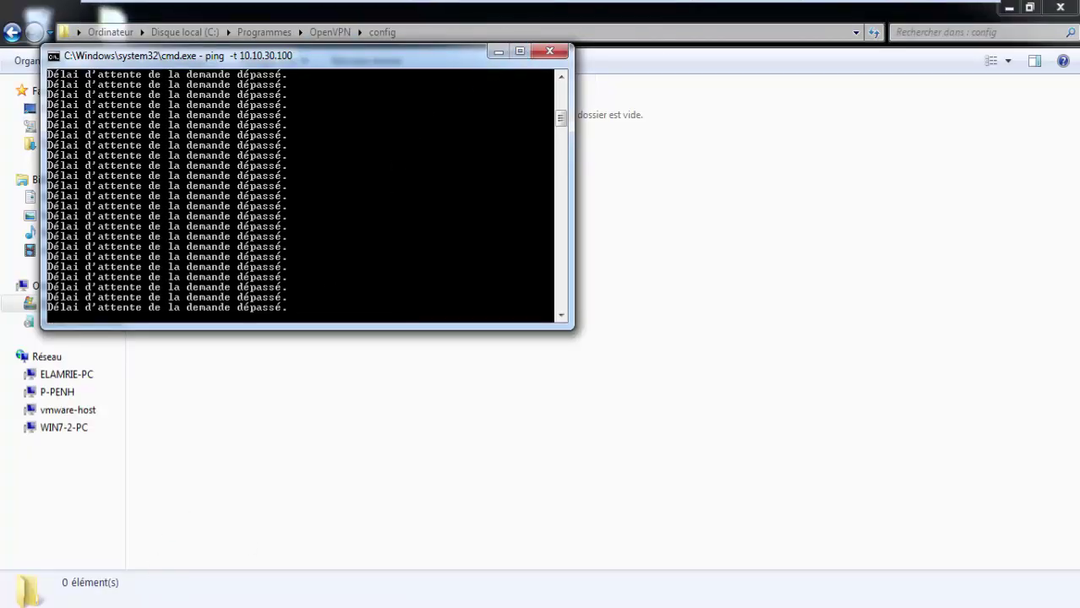
key("alt+Tab")
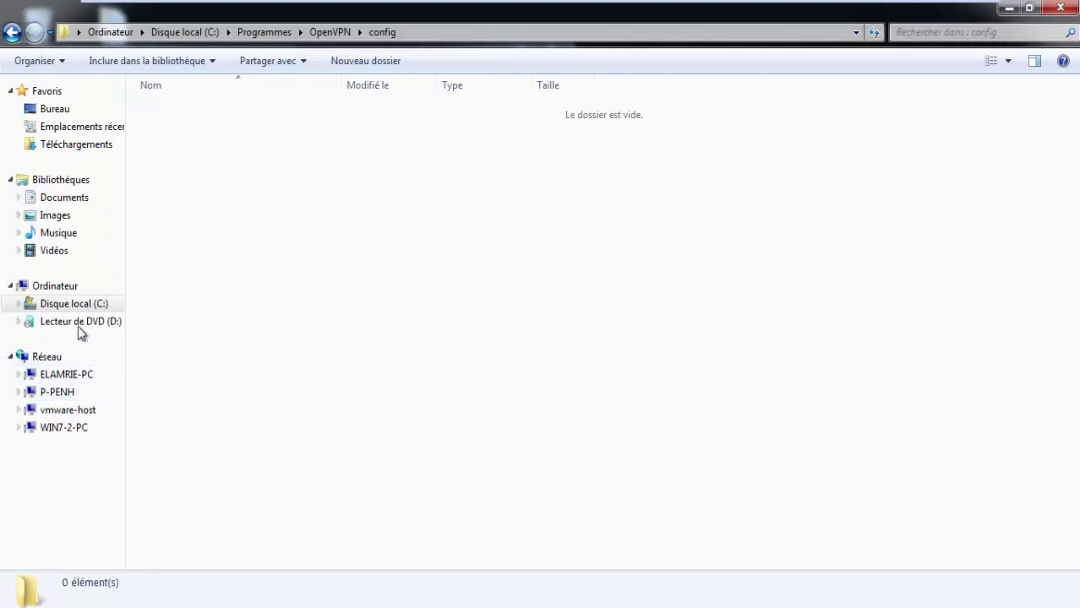
left_click(55, 109)
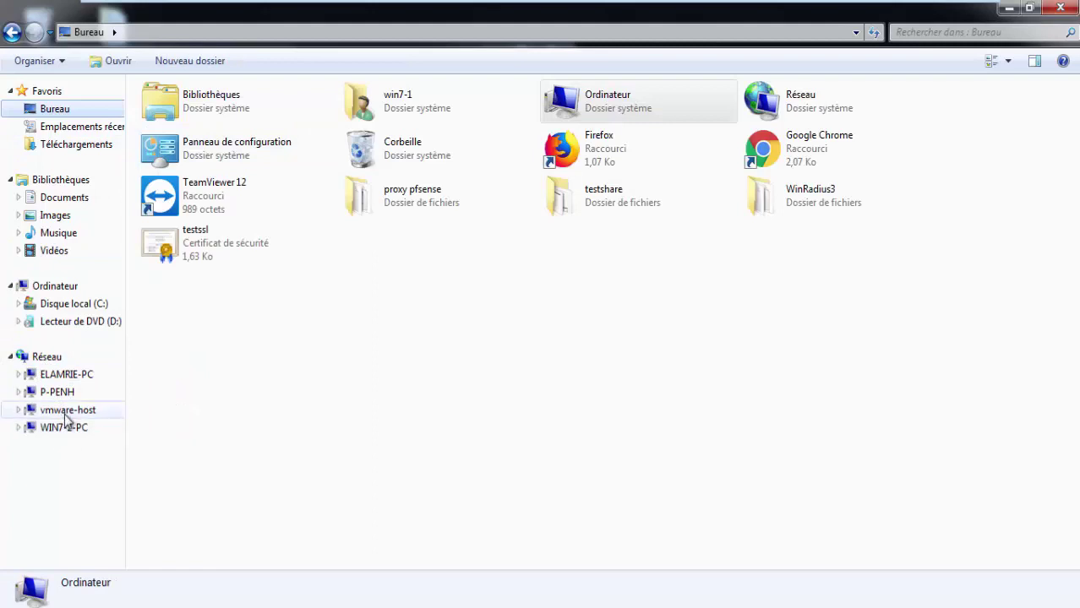
left_click(63, 414)
left_click(208, 113)
double_click(208, 114)
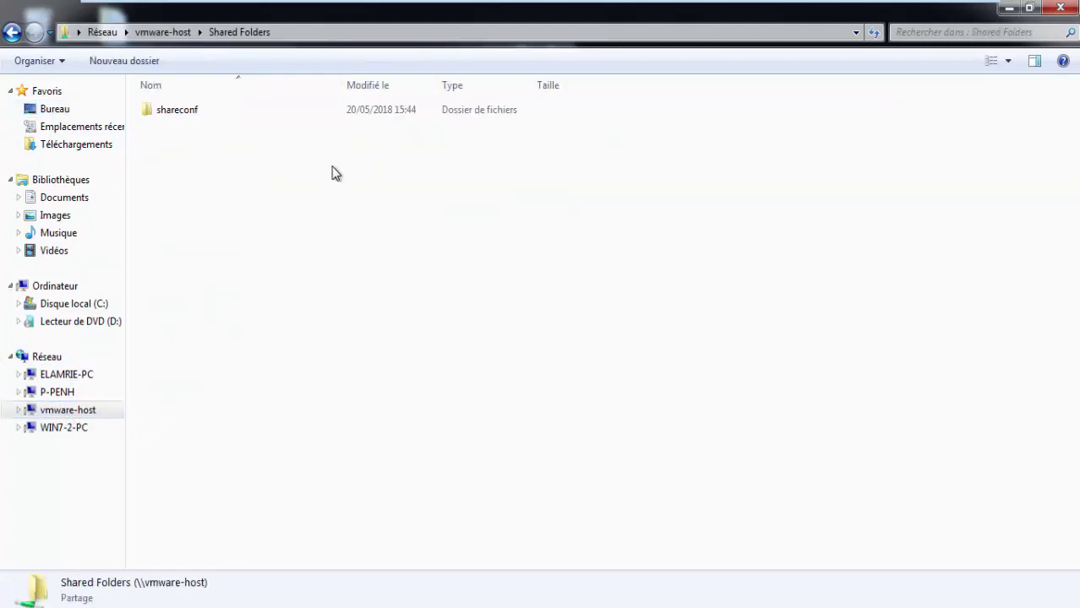
double_click(229, 110)
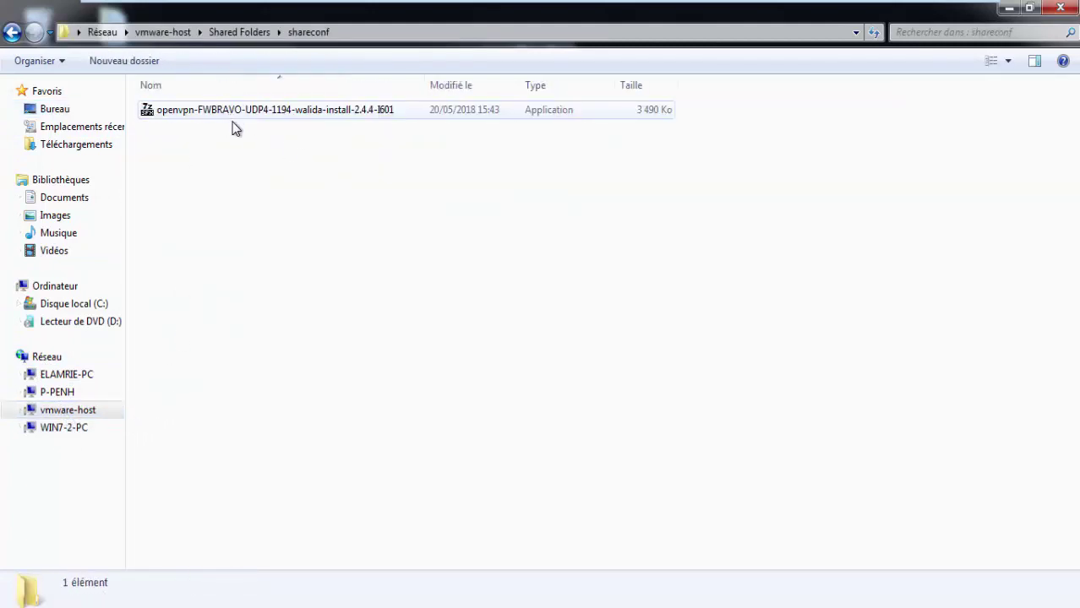
Step: Launch the OpenVPN installer from shareconf with administrator rights
left_click(310, 123)
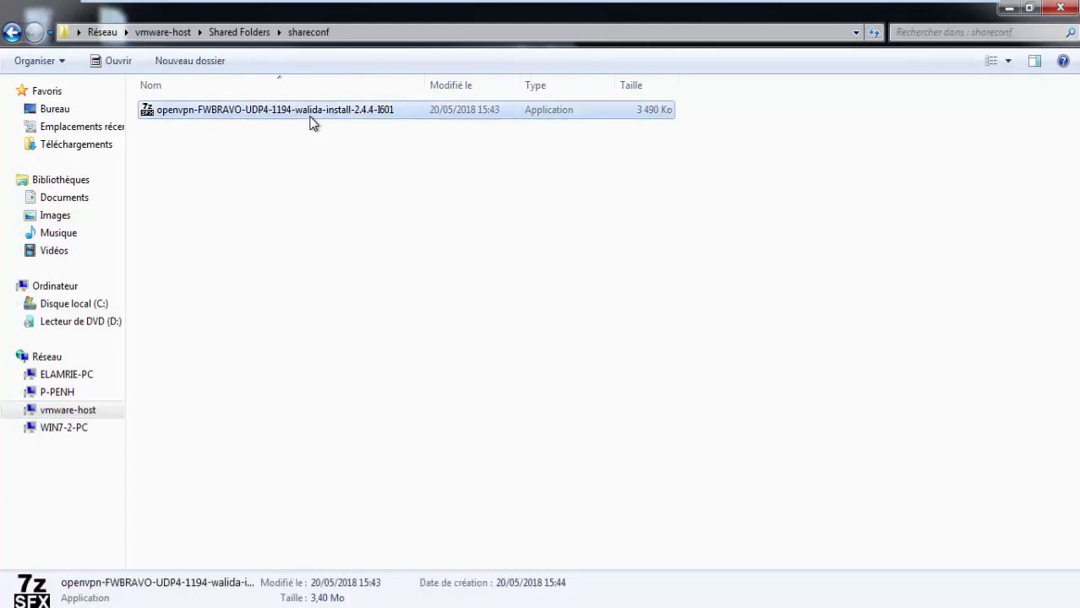
double_click(309, 122)
left_click(657, 327)
right_click(343, 110)
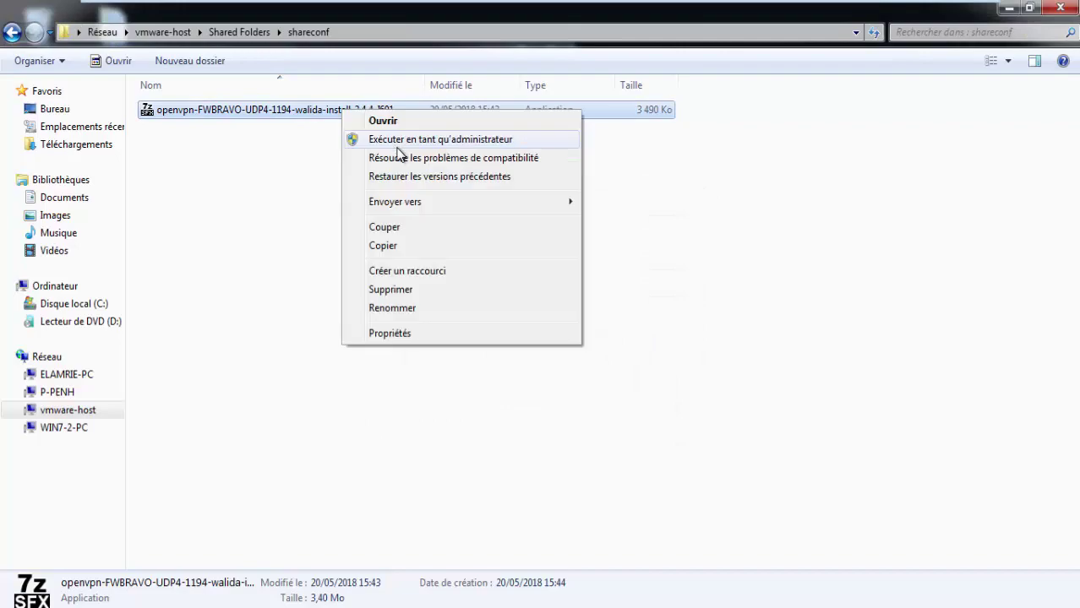
left_click(400, 145)
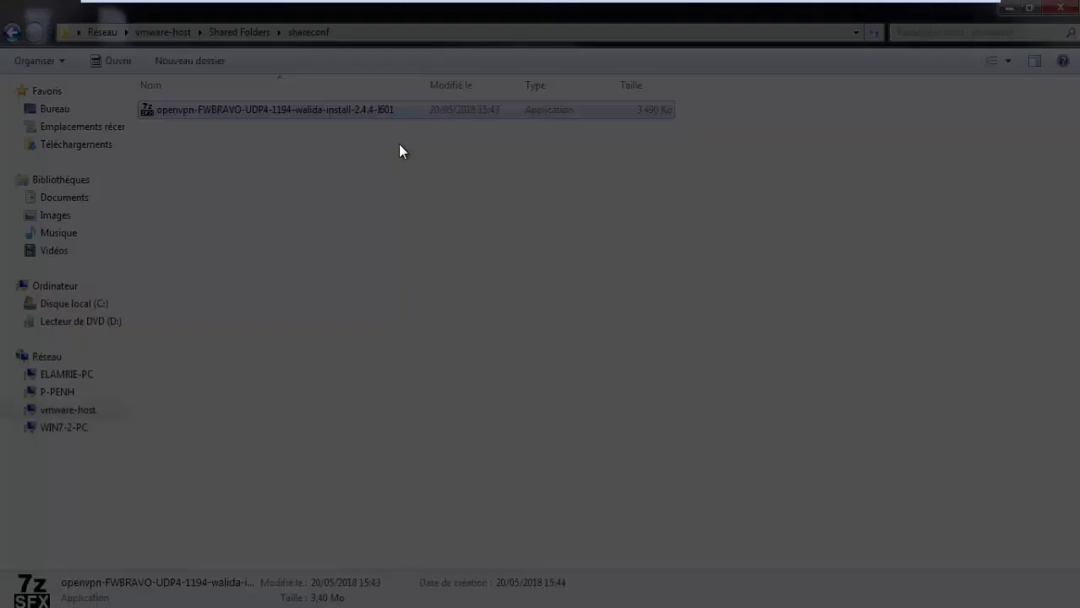
left_click(607, 323)
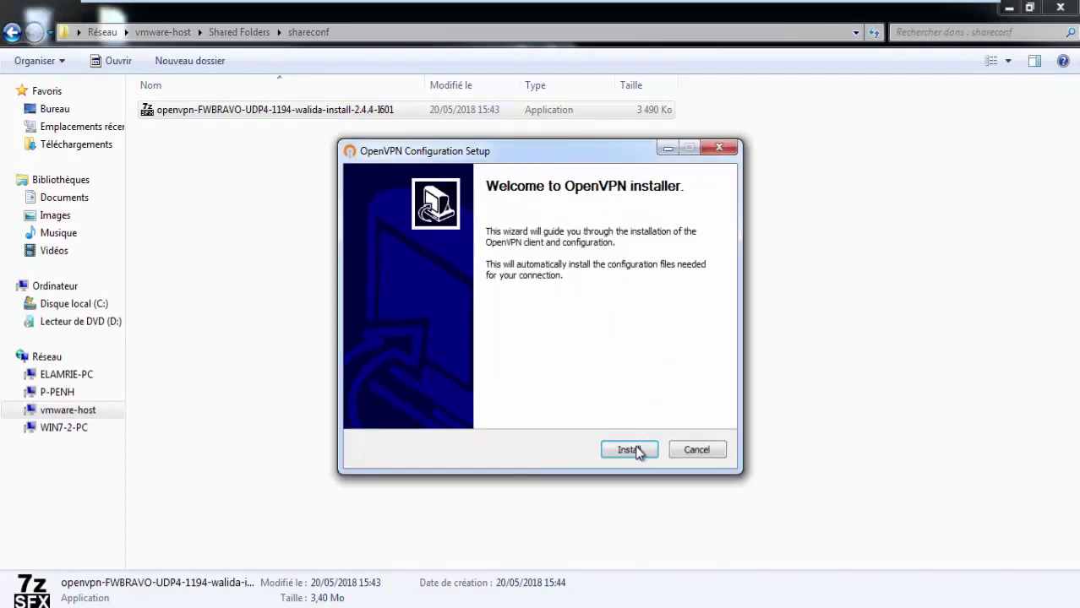
Step: Install OpenVPN 2.4.4-I601 with default components and location, then finish and close setup
left_click(628, 451)
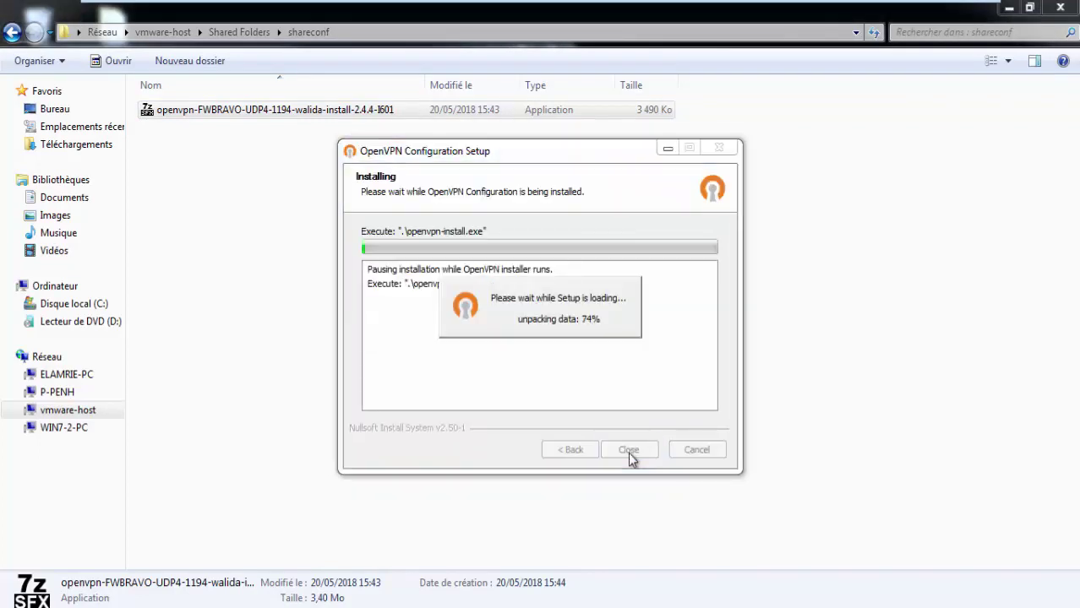
left_click(628, 450)
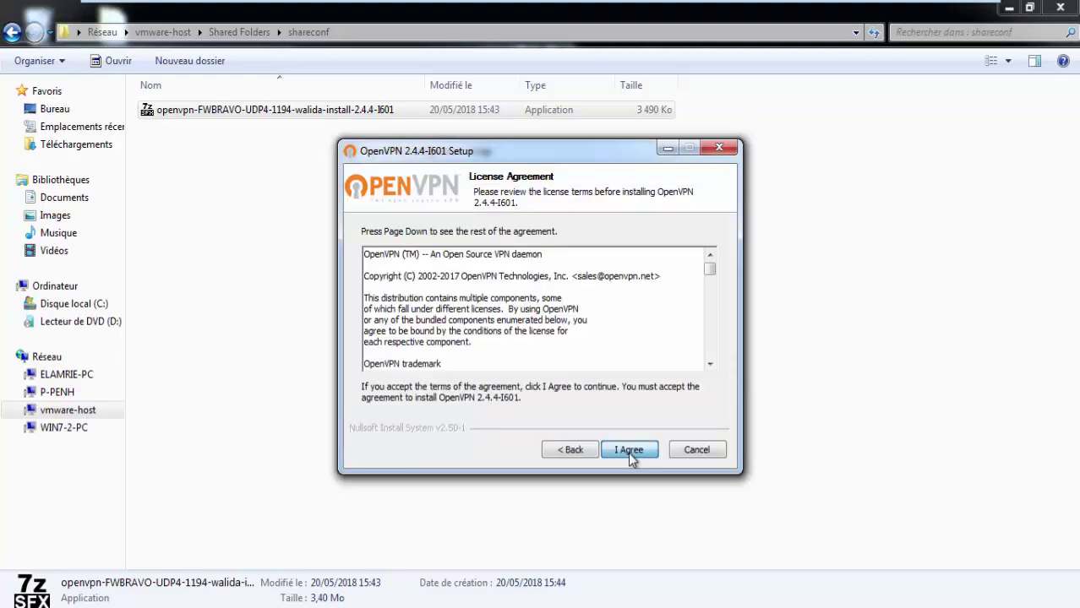
left_click(629, 450)
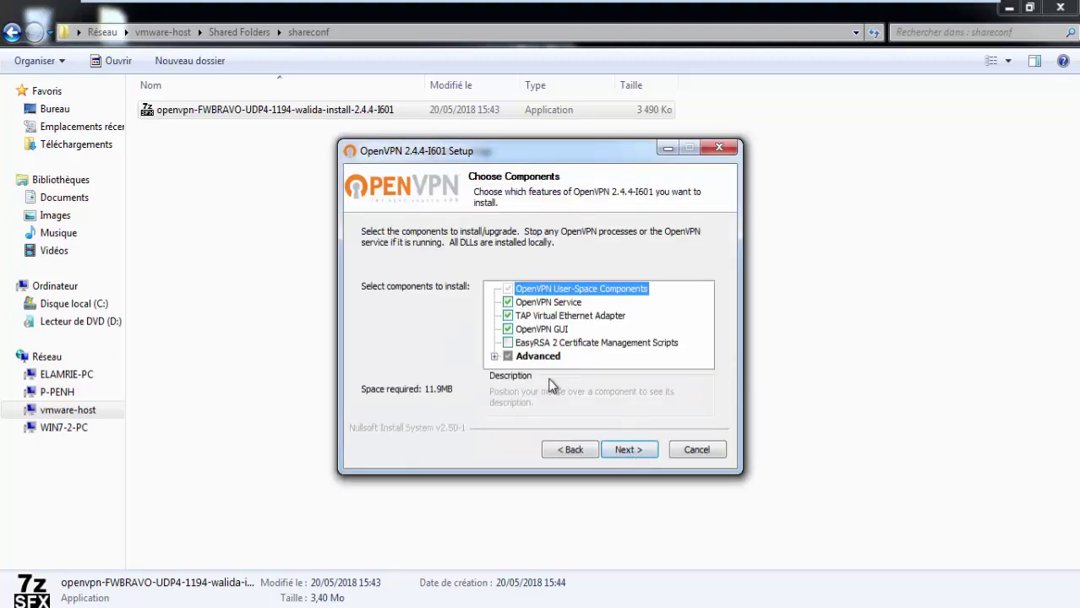
left_click(639, 451)
left_click(630, 450)
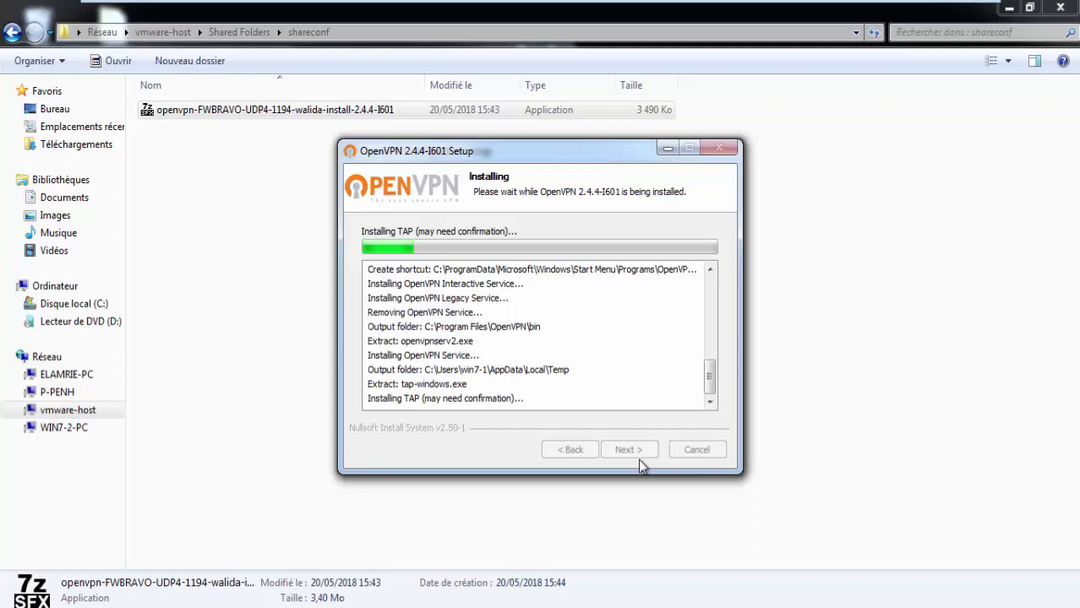
mouse_move(579, 6)
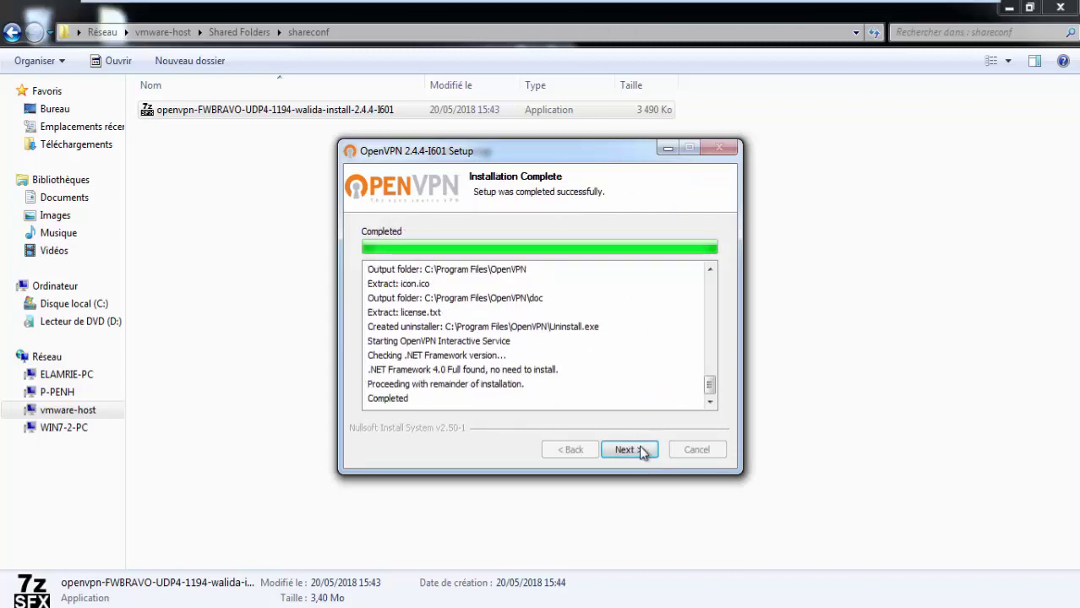
left_click(639, 449)
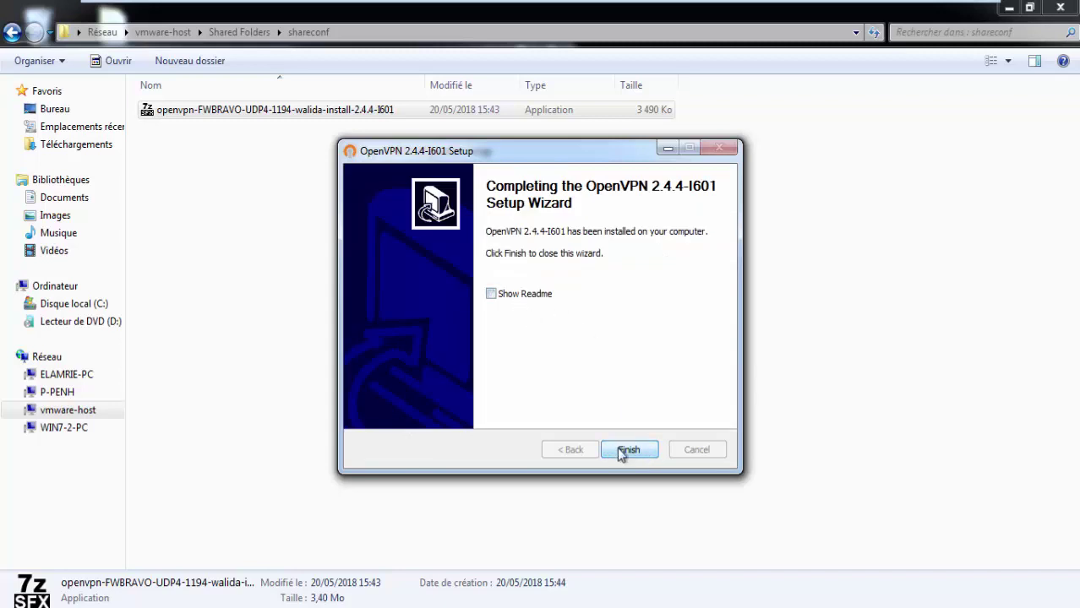
left_click(625, 450)
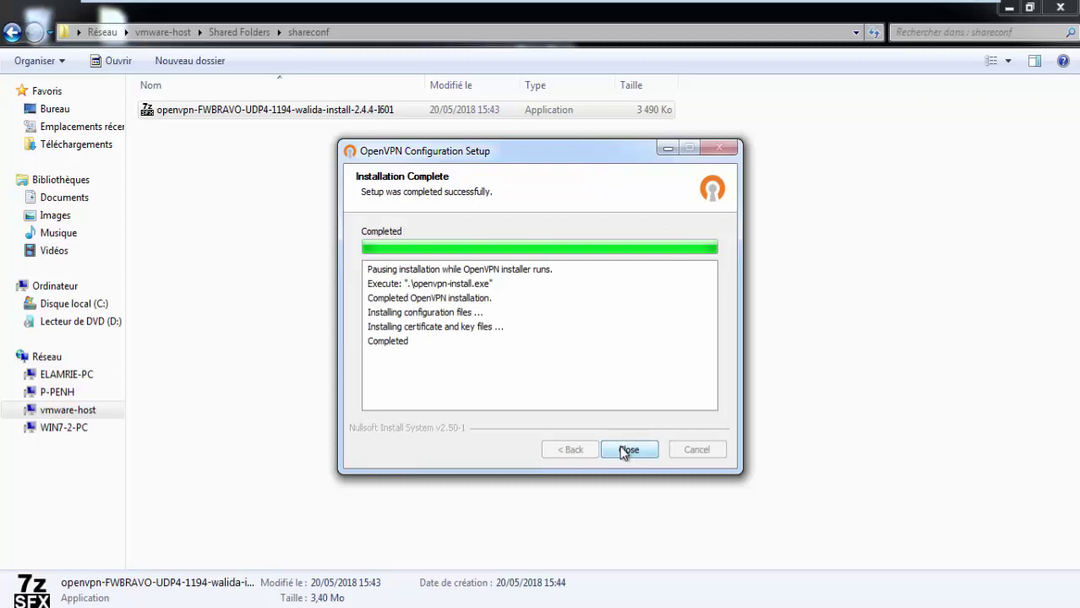
left_click(627, 450)
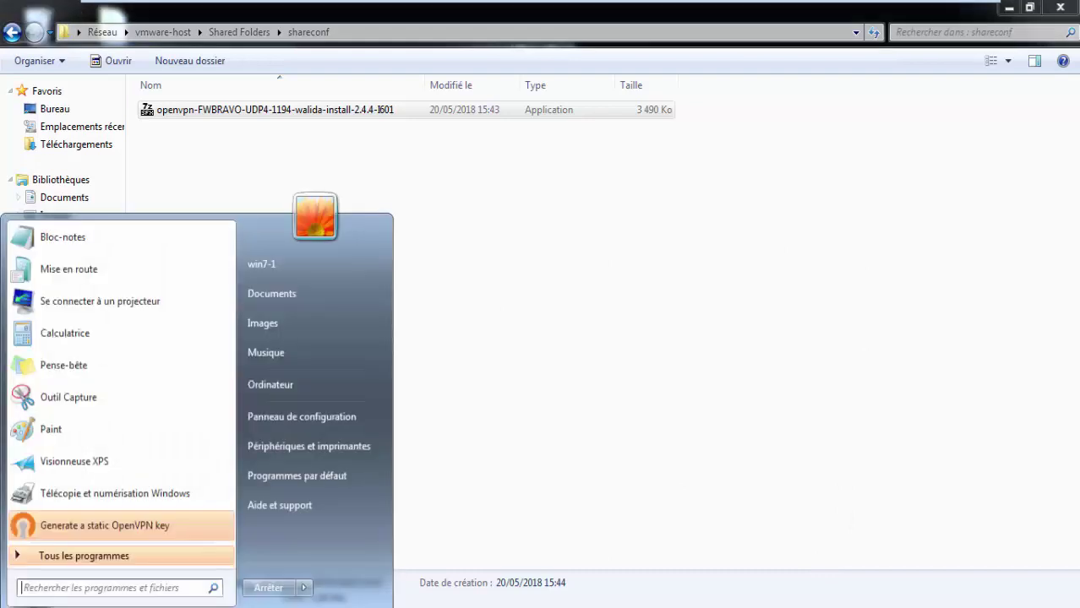
Step: Launch OpenVPN GUI from the Start menu's OpenVPN program group
key("super")
left_click(81, 556)
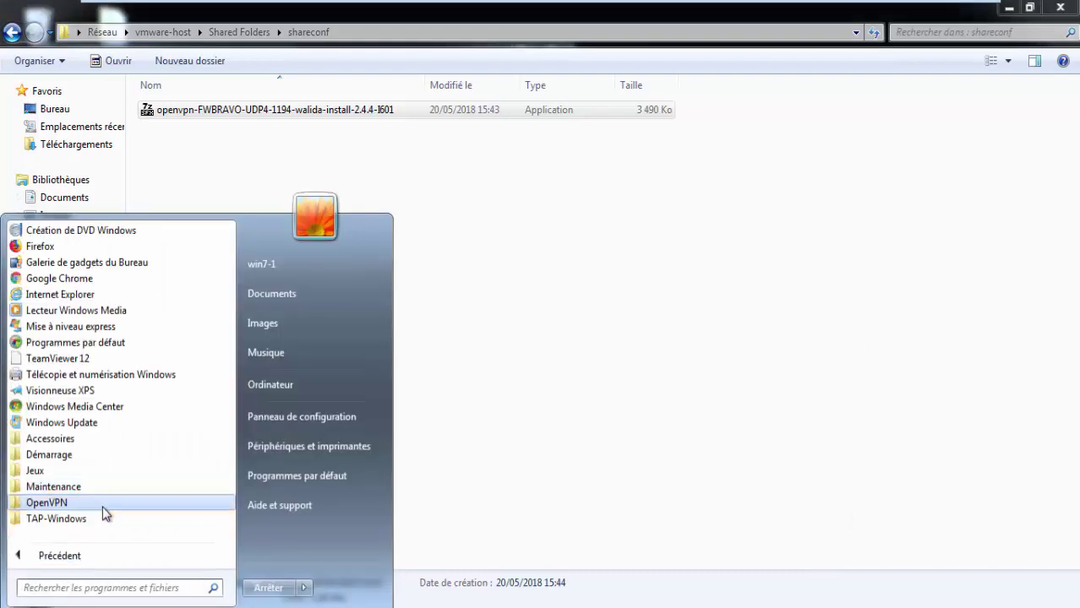
left_click(122, 562)
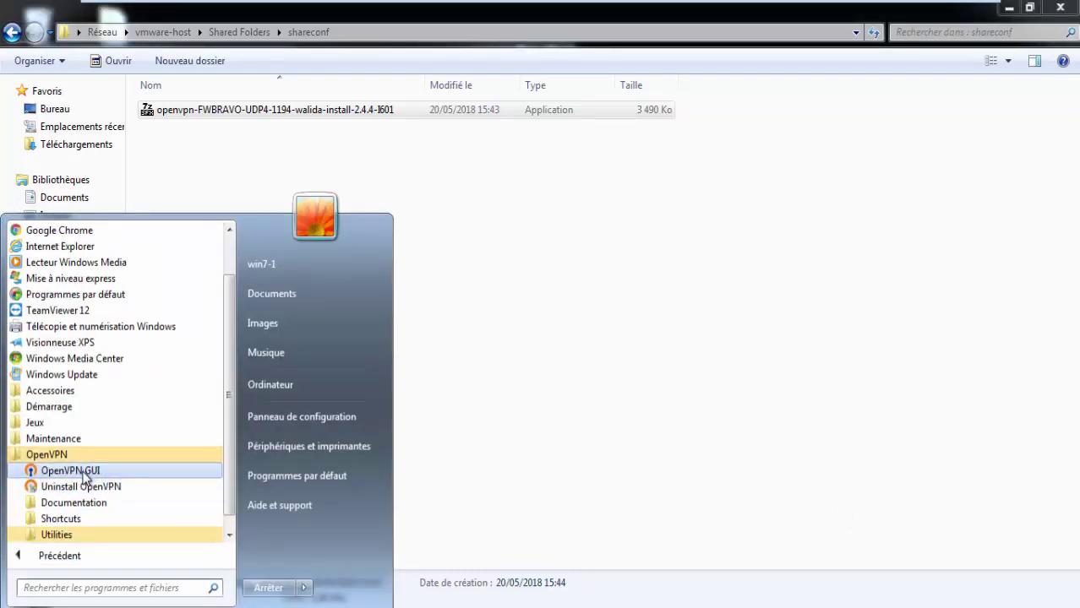
left_click(93, 471)
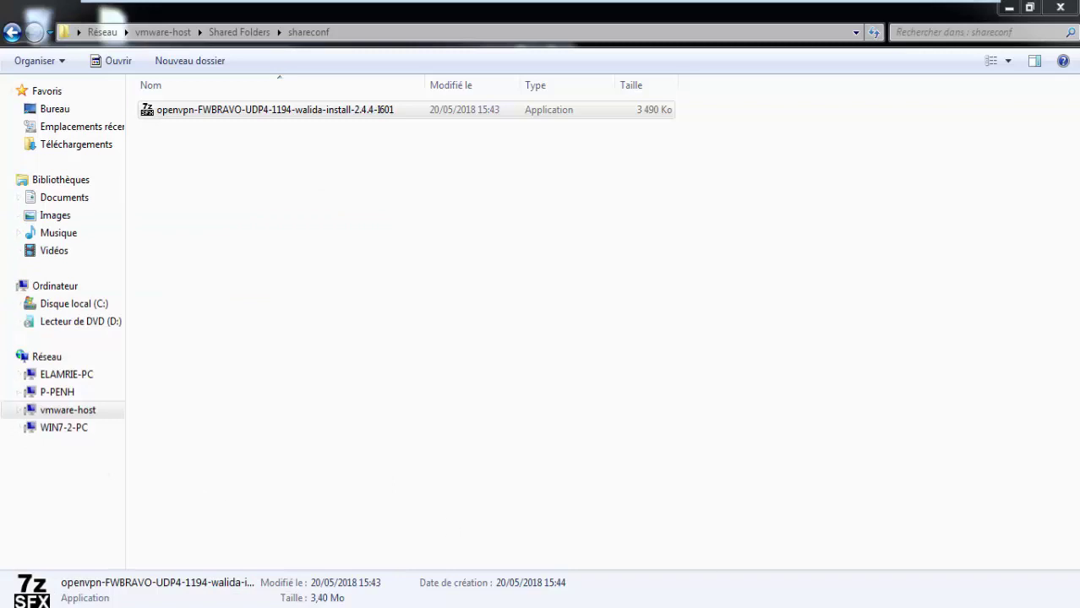
Step: Connect the FWBRAVO VPN from the tray icon, entering the username and password
right_click(1000, 604)
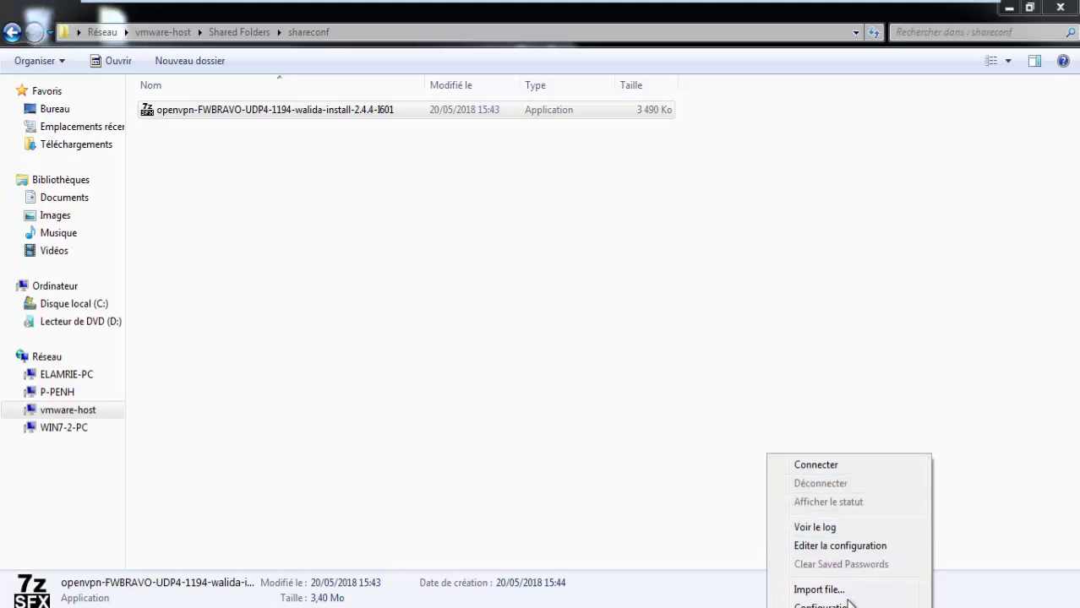
left_click(858, 465)
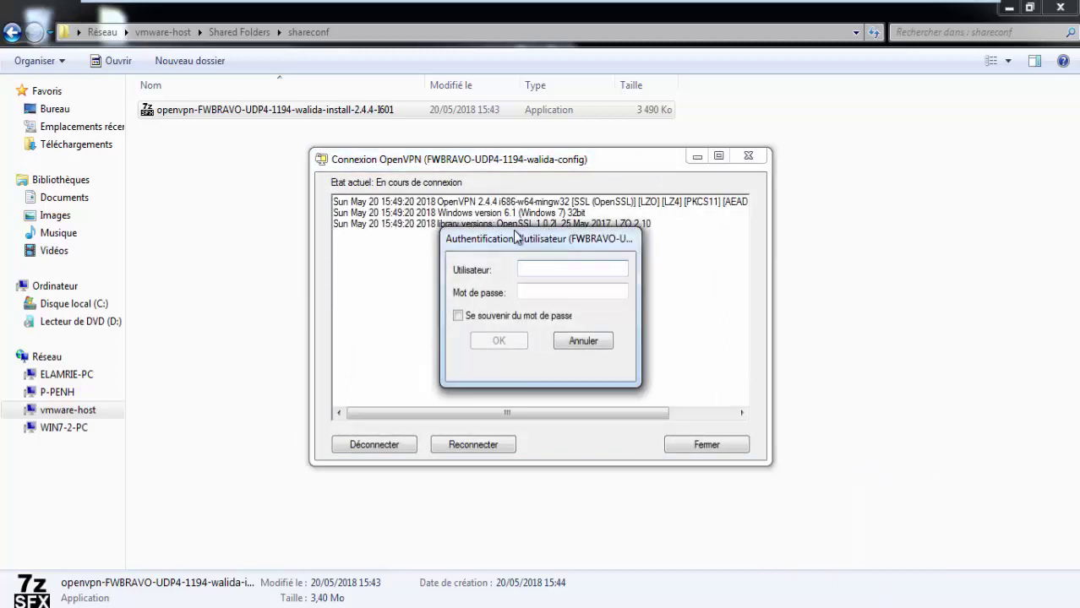
left_click_drag(518, 238, 575, 275)
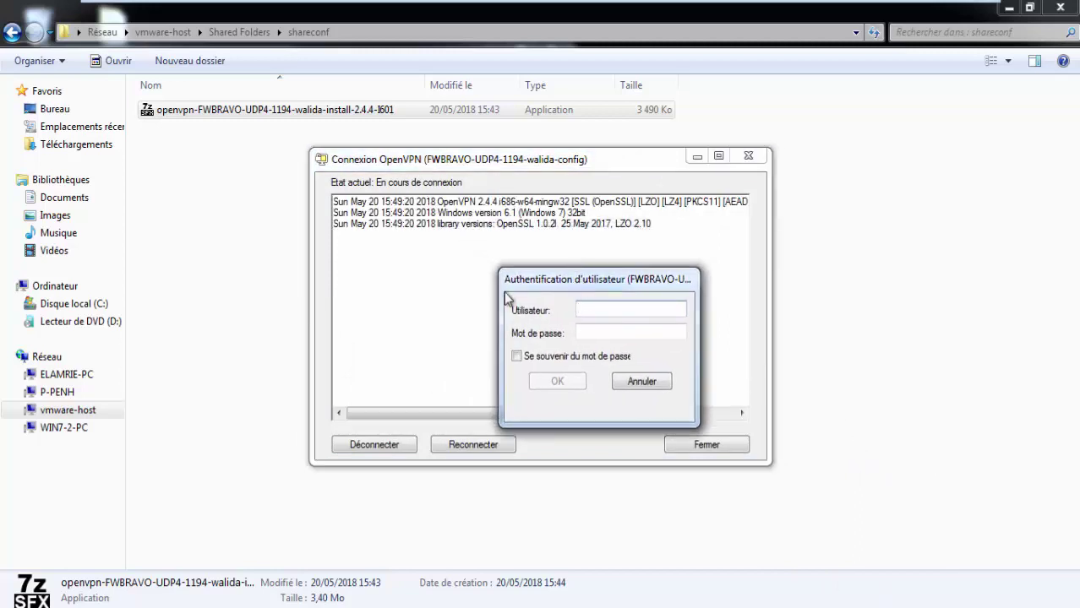
type("walida")
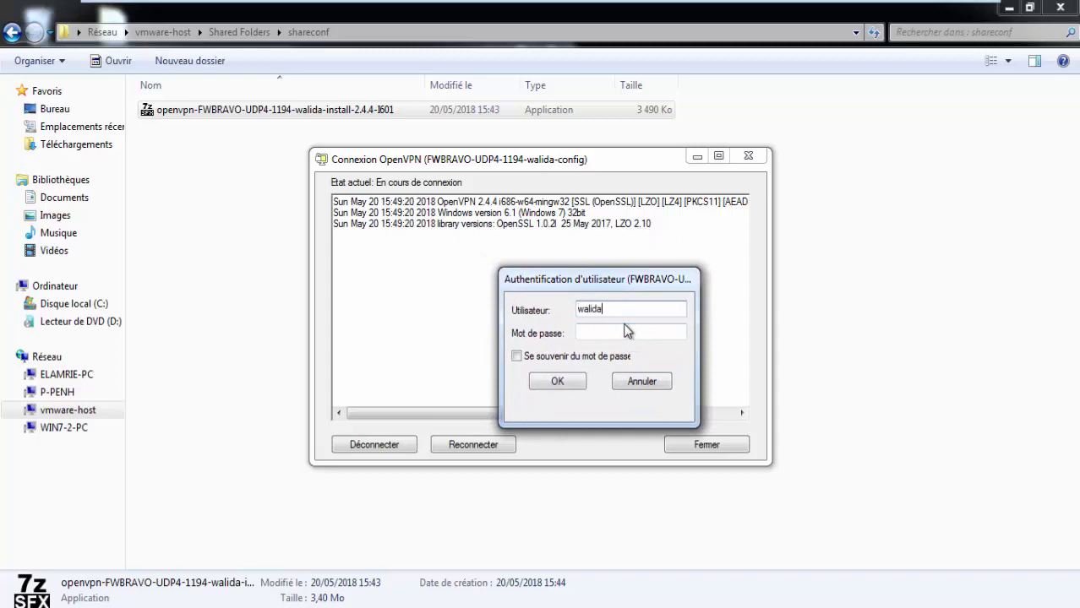
left_click(627, 332)
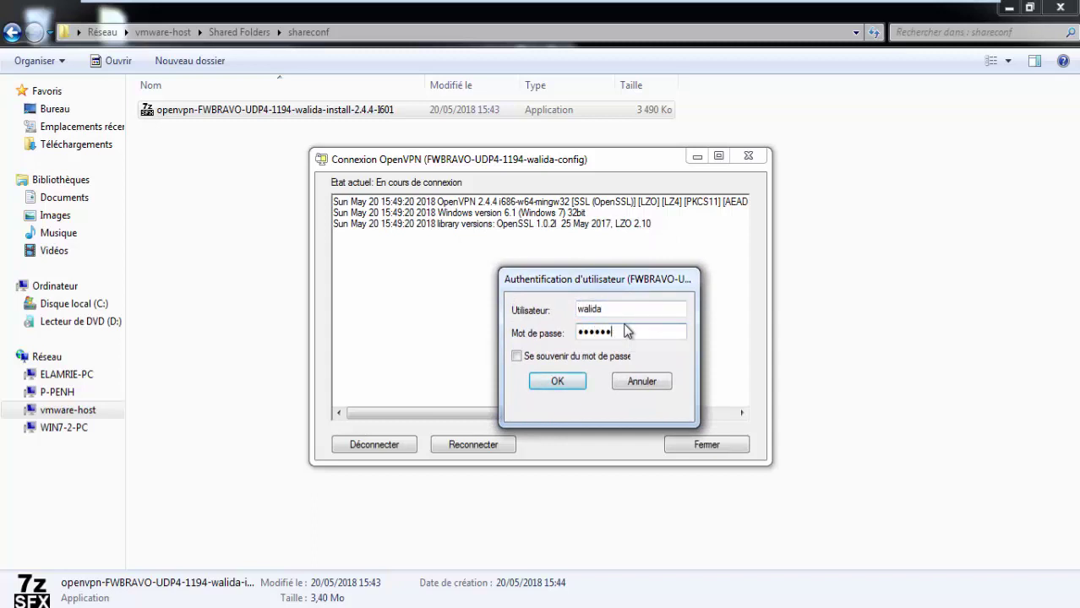
left_click(556, 383)
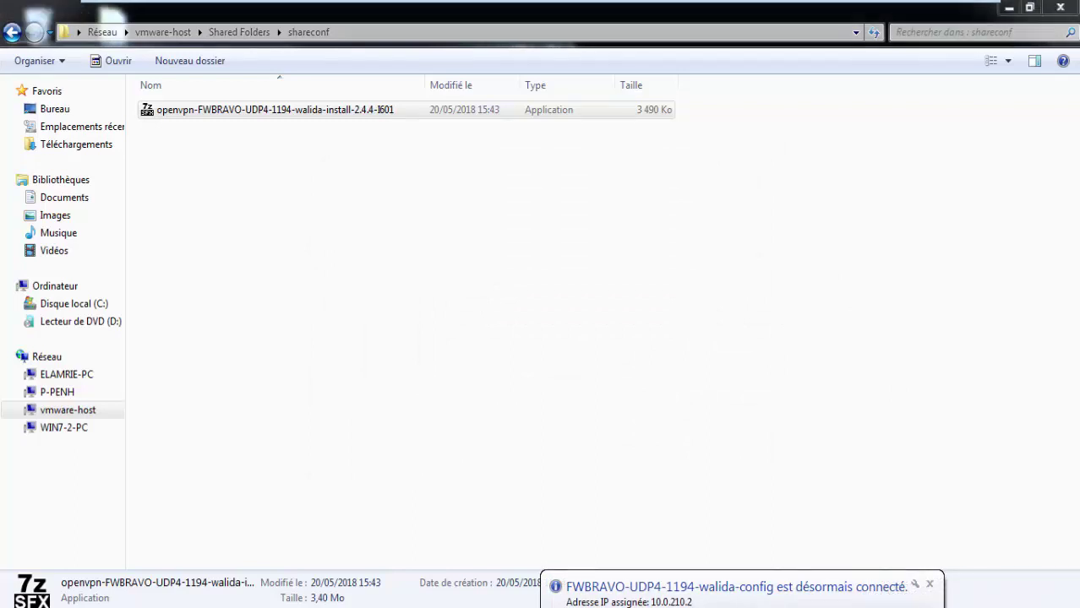
Step: Check that pings to 10.10.30.100 now reply, and run ipconfig showing tunnel address 10.0.210.2
left_click(435, 596)
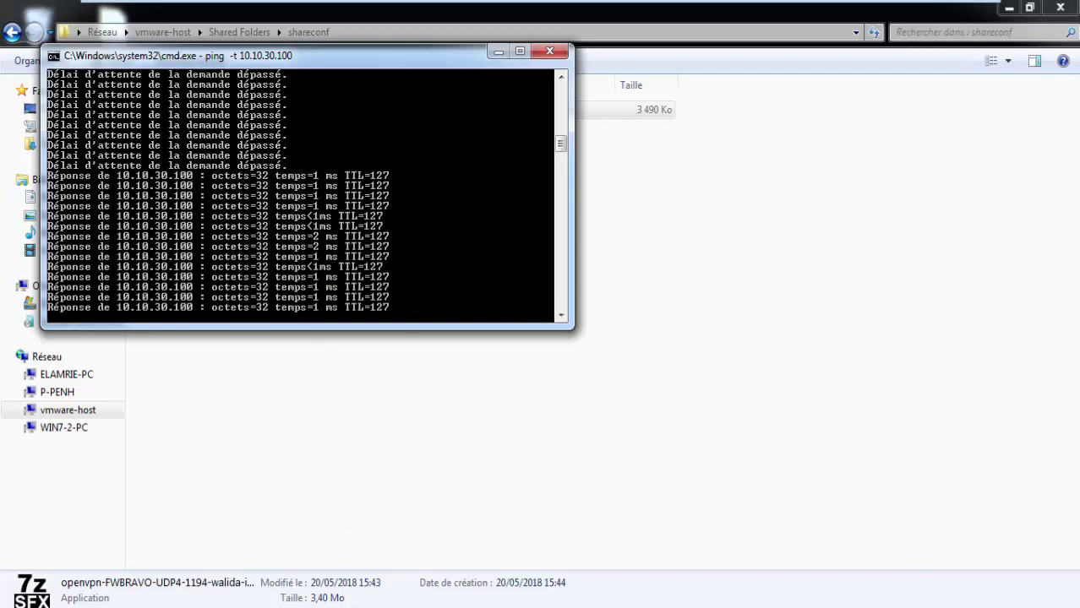
left_click(315, 607)
left_click(318, 571)
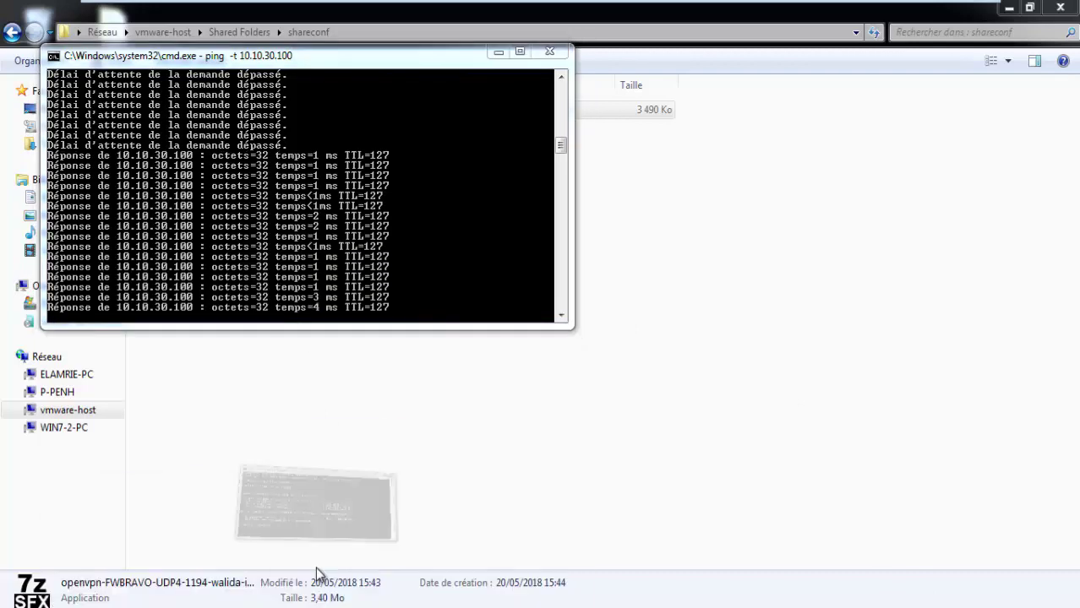
left_click_drag(338, 40, 834, 133)
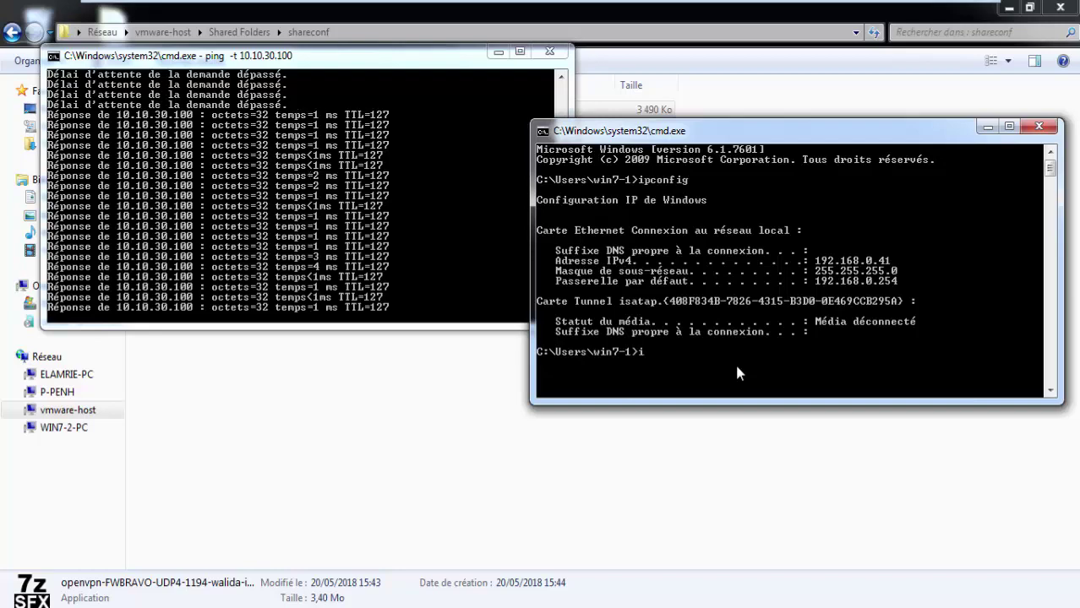
type("ipconfig")
key("Return")
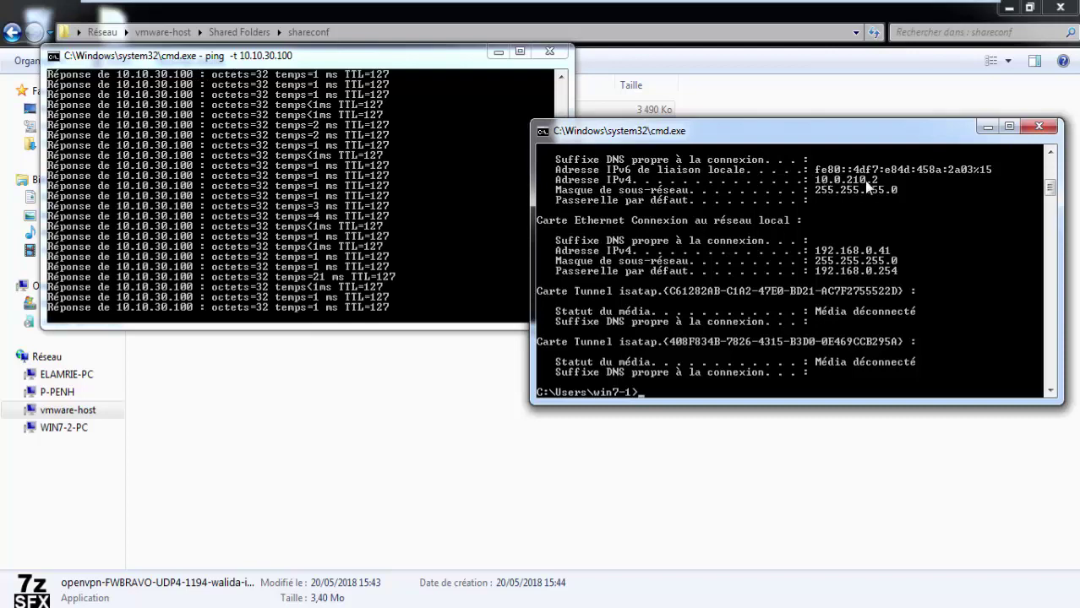
Step: Run ifconfig in the WebServer1 console to recheck its 10.10.30.101 interface
mouse_move(216, 5)
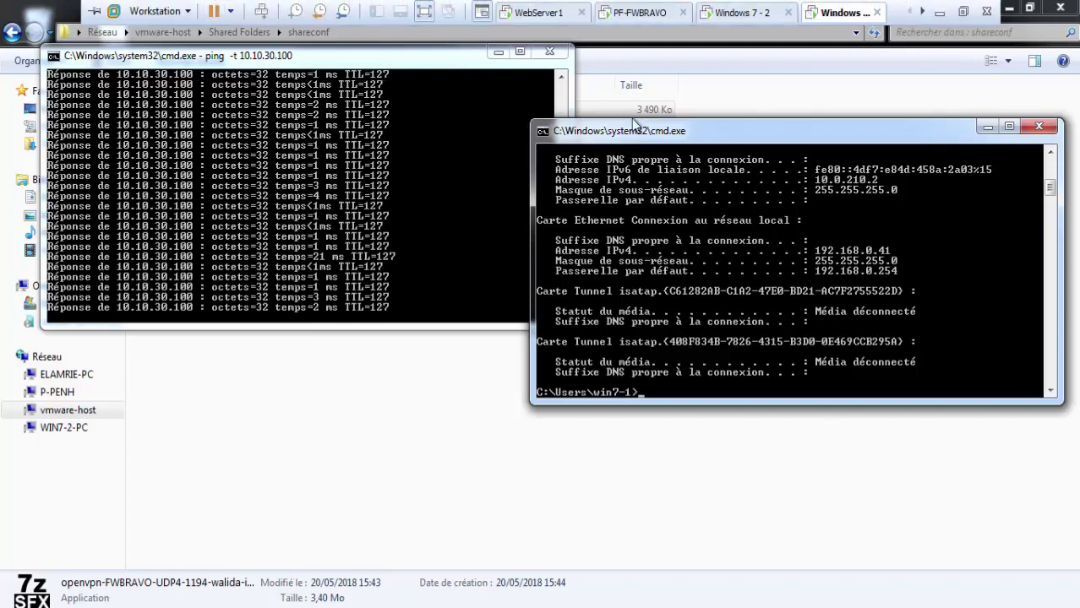
left_click(547, 12)
left_click(358, 563)
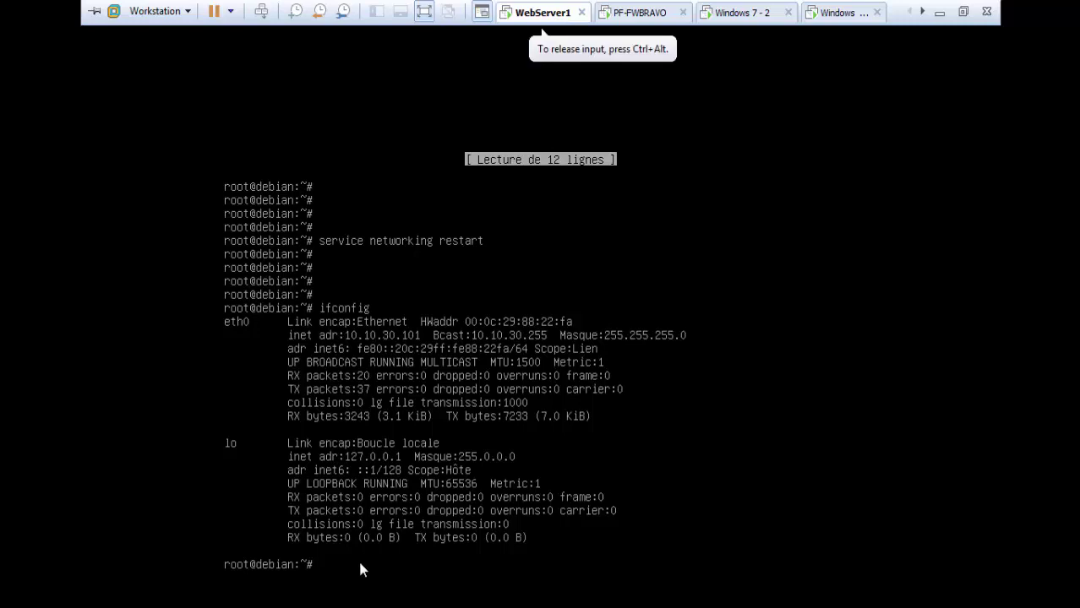
key("Return")
key("Return")
key("Return")
key("Return")
key("Return")
type("ifoc")
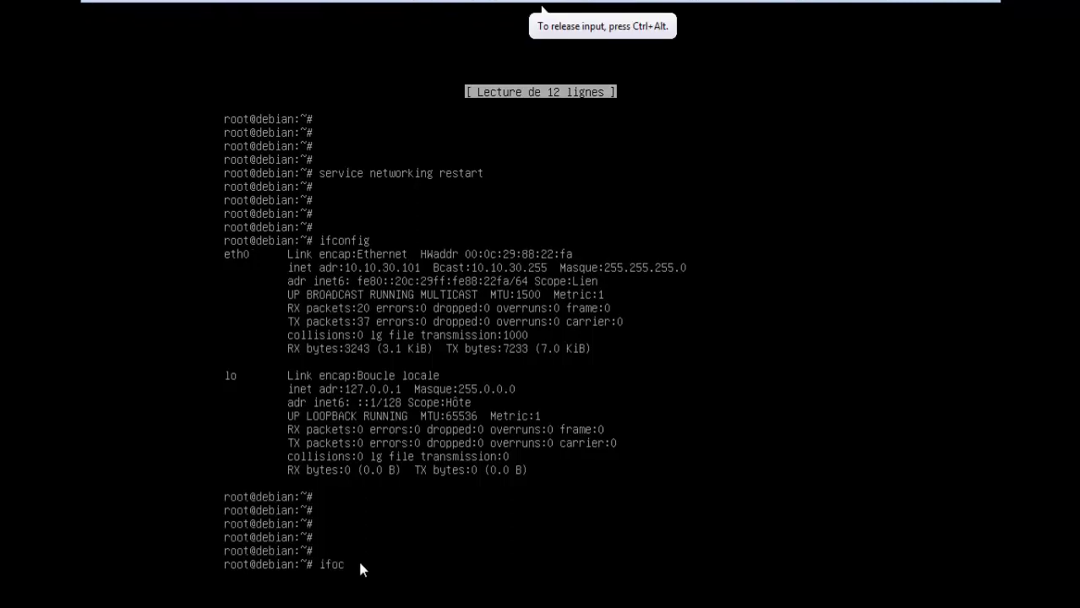
key("BackSpace")
key("BackSpace")
type("config")
key("Return")
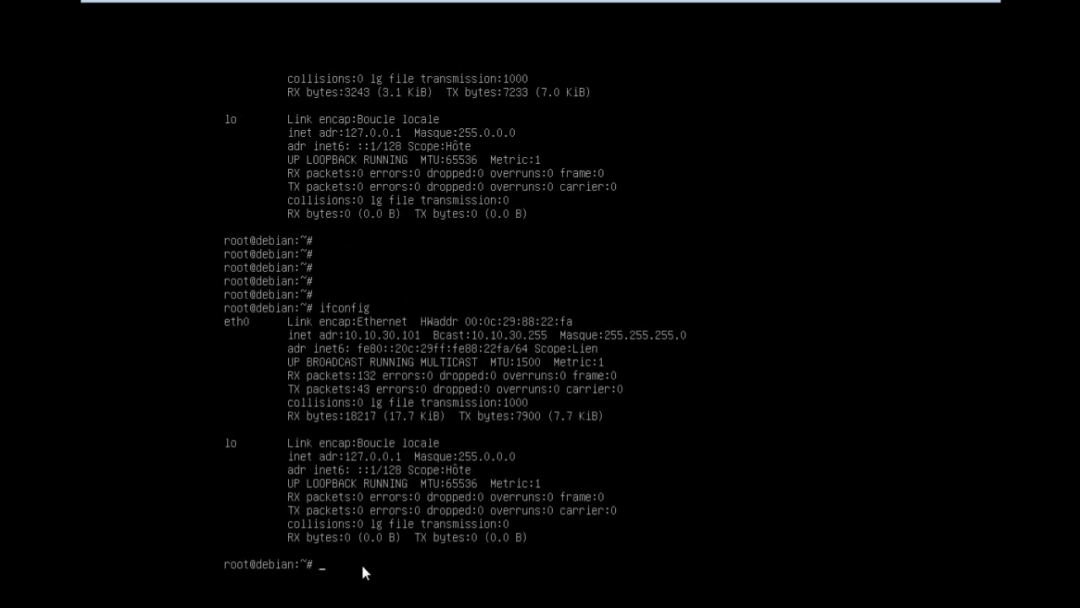
key("ctrl+alt")
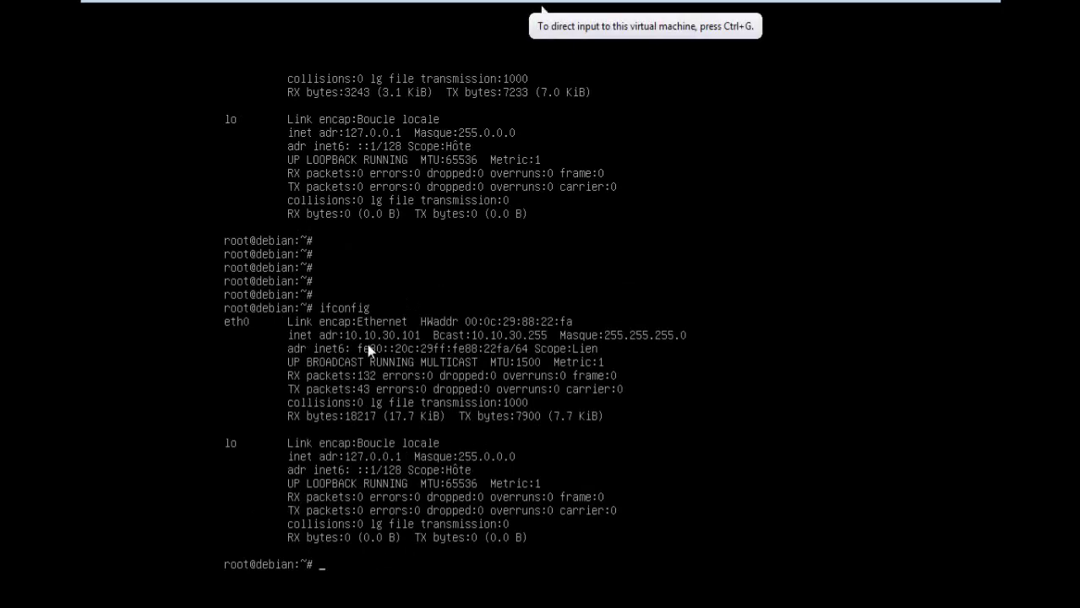
Step: Switch to the Windows 7 - 2 VM and then the other Windows client VM
mouse_move(577, 4)
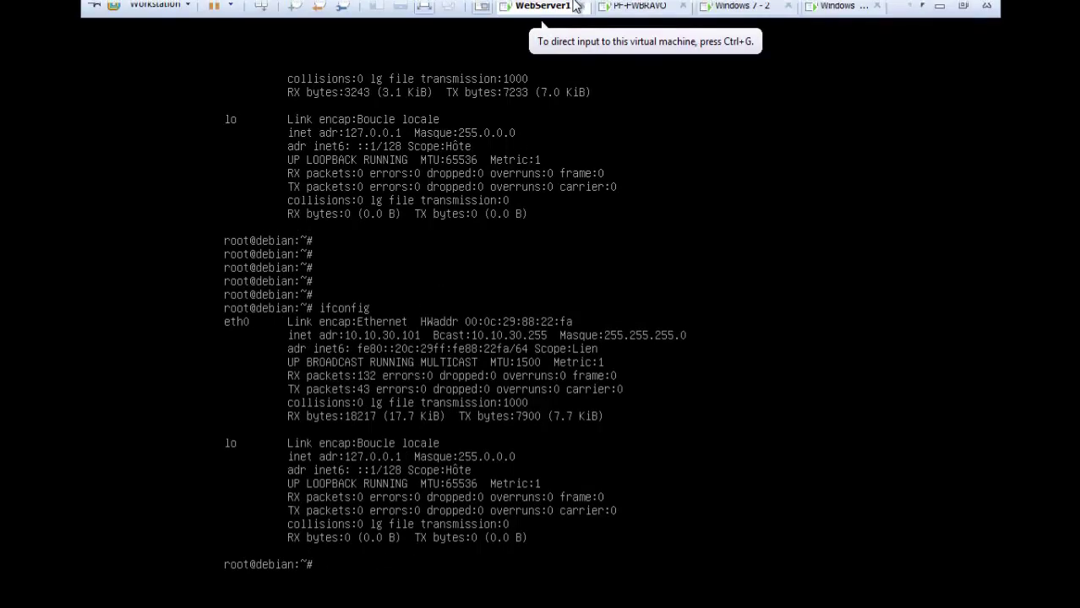
left_click(728, 12)
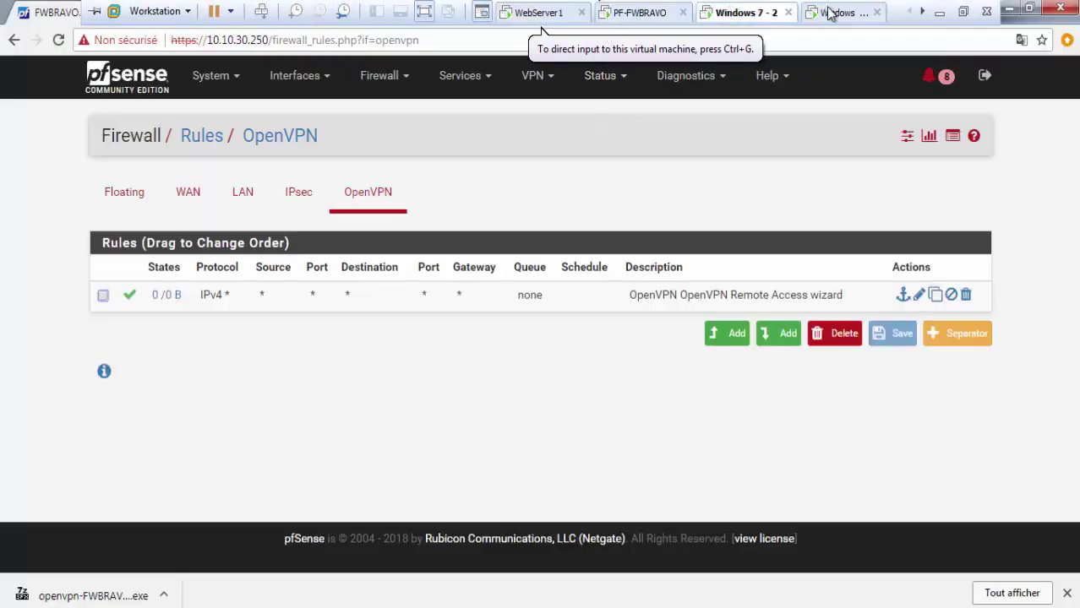
left_click(835, 13)
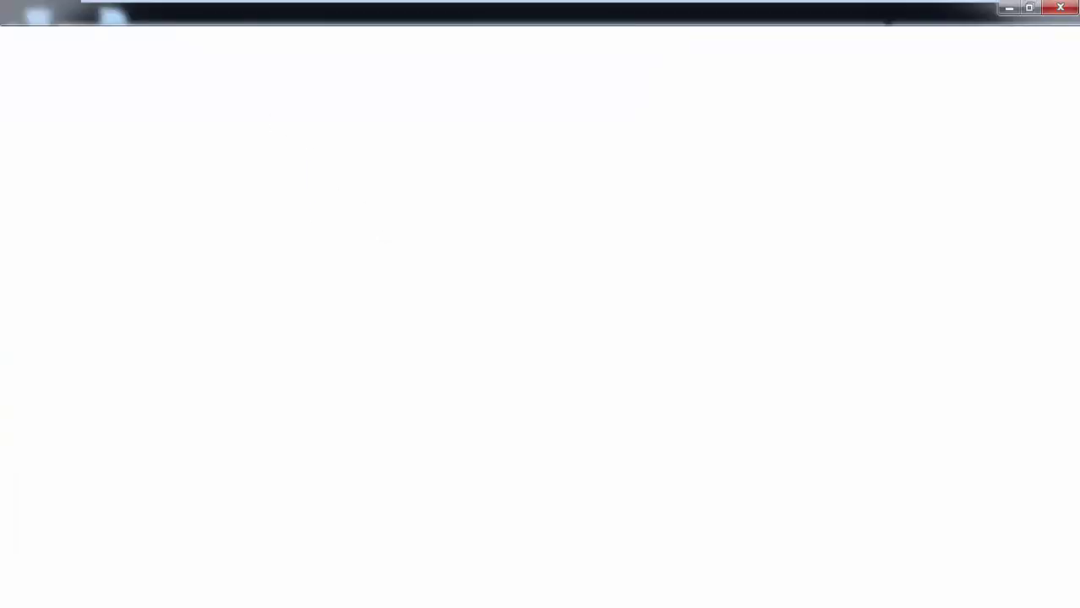
left_click(449, 545)
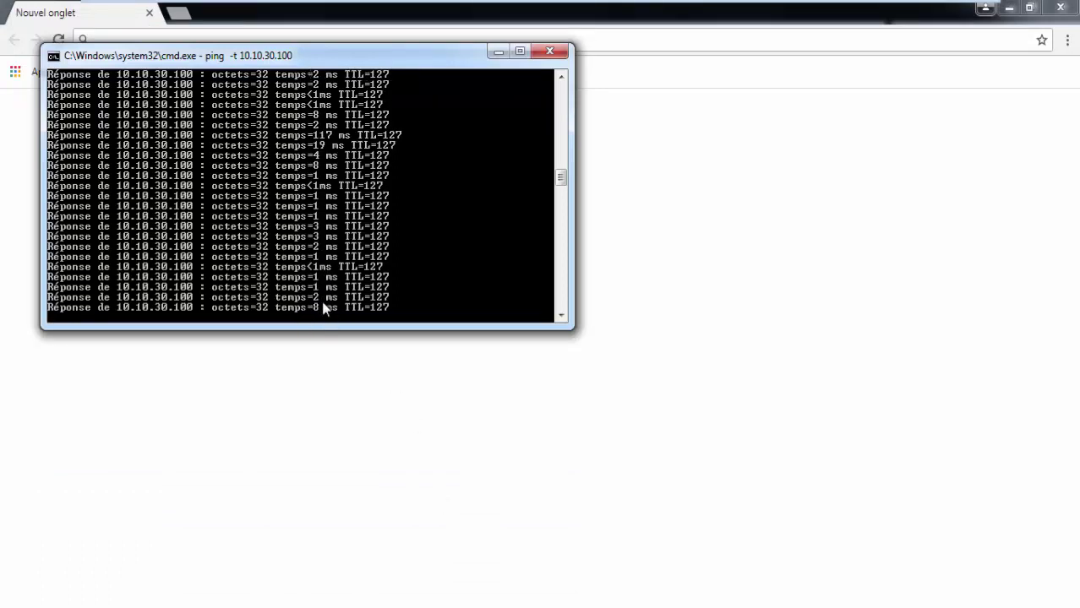
left_click(433, 39)
type("http")
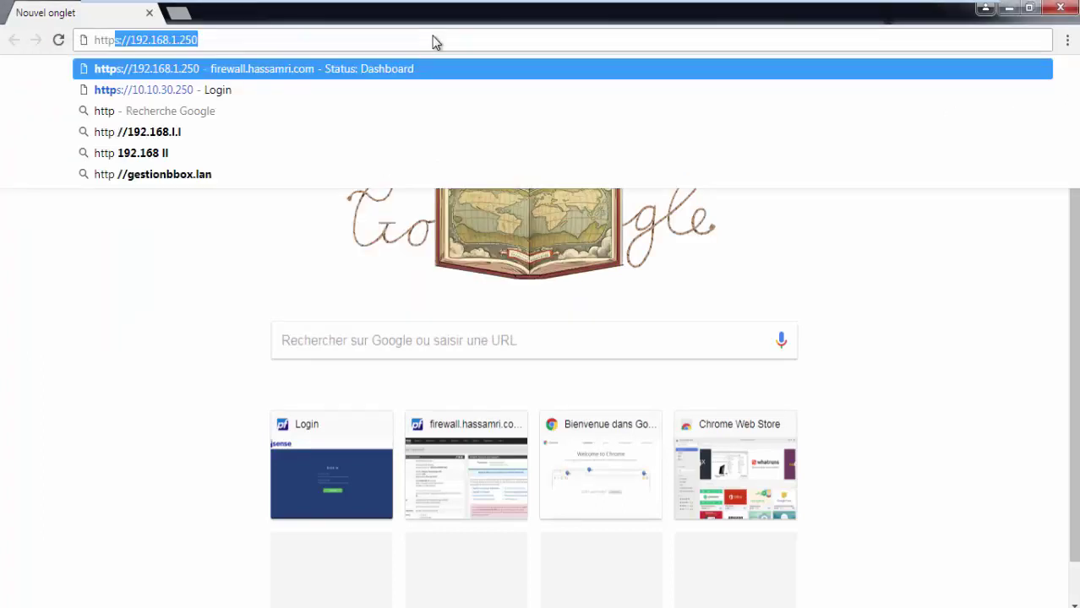
type("://10.")
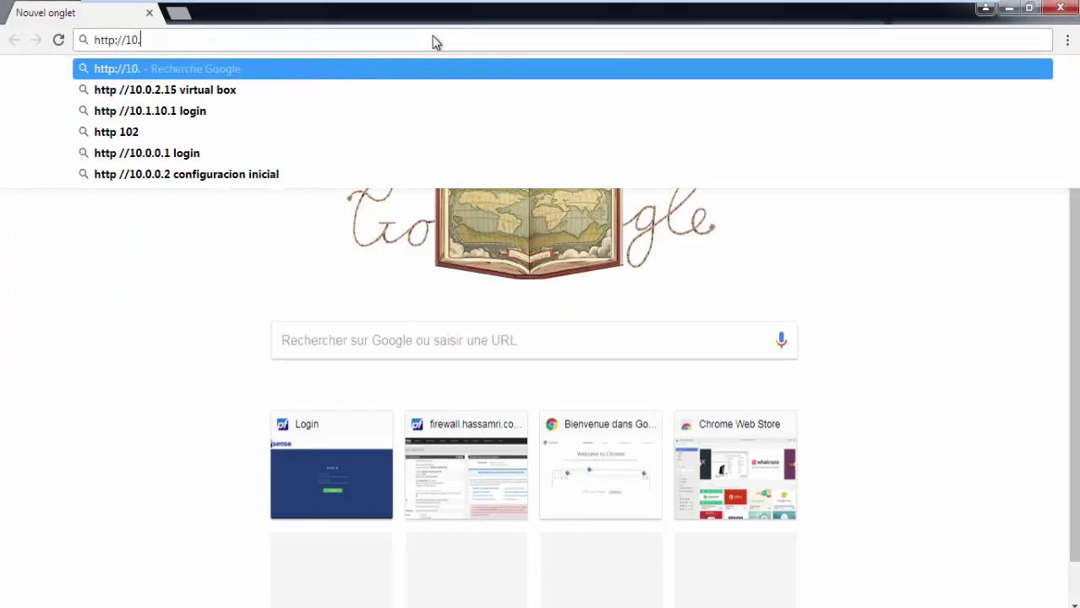
type("10.30.")
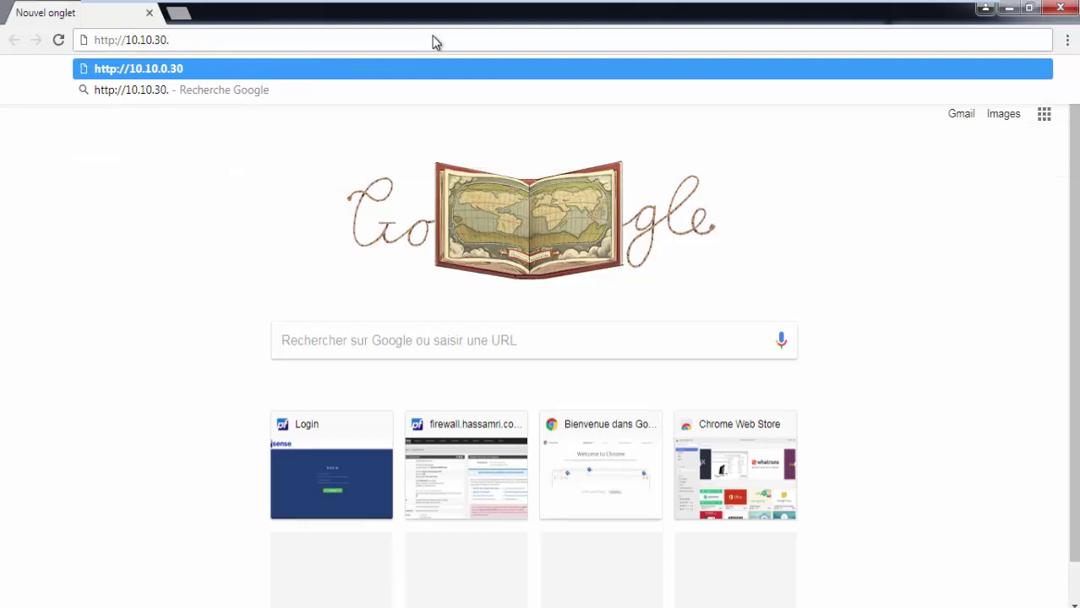
mouse_move(619, 5)
left_click(528, 16)
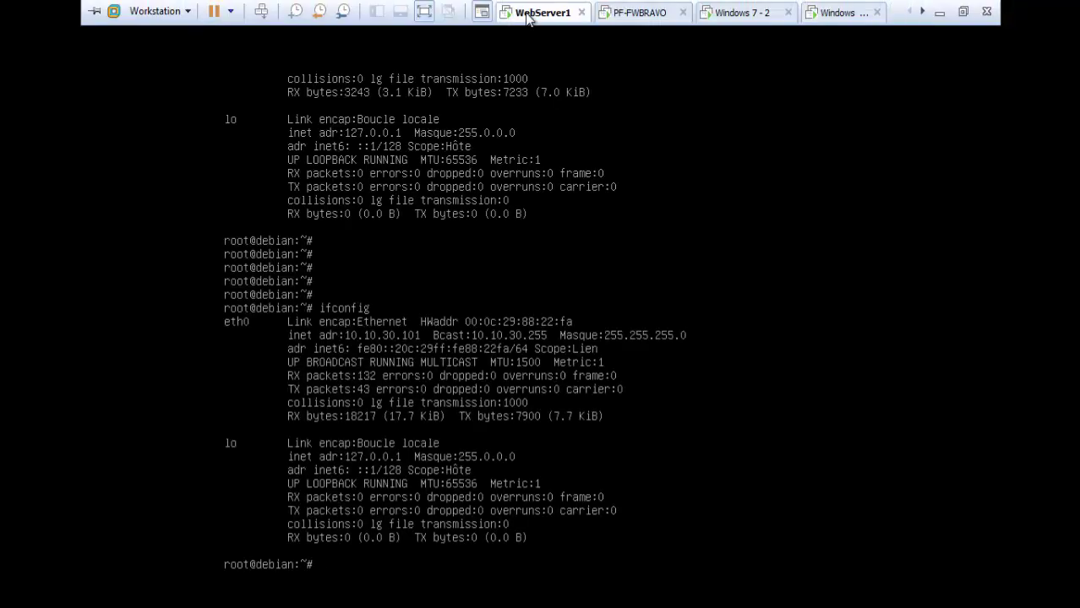
left_click(836, 12)
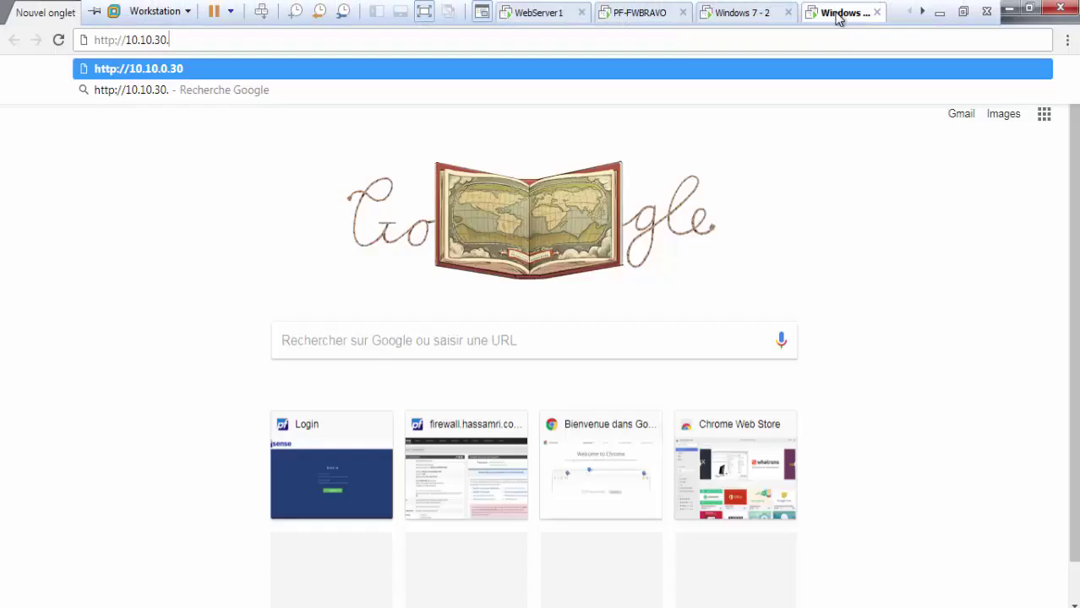
type("101")
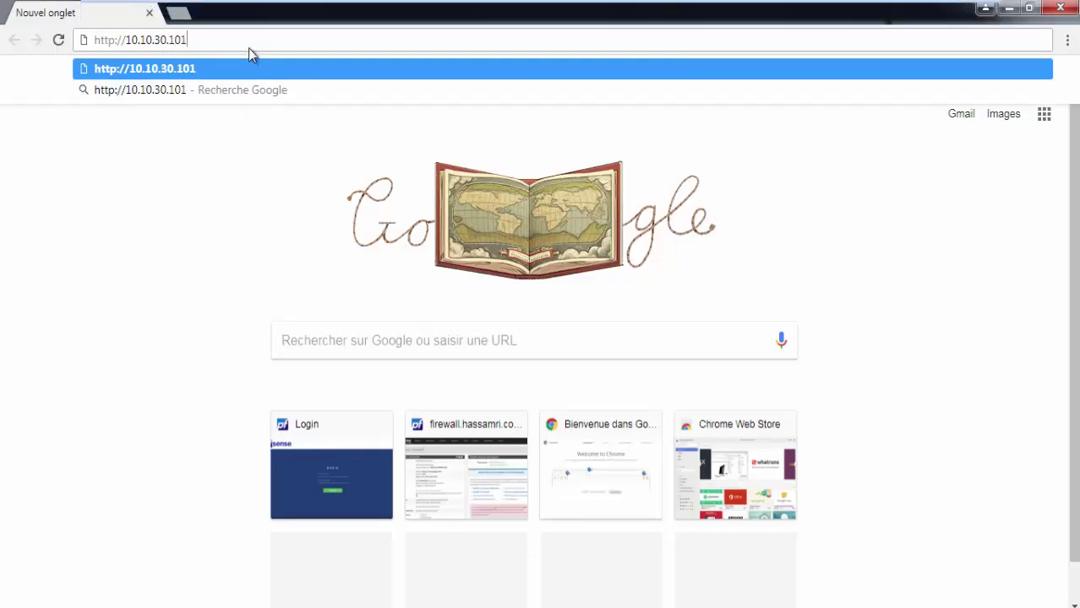
key("Return")
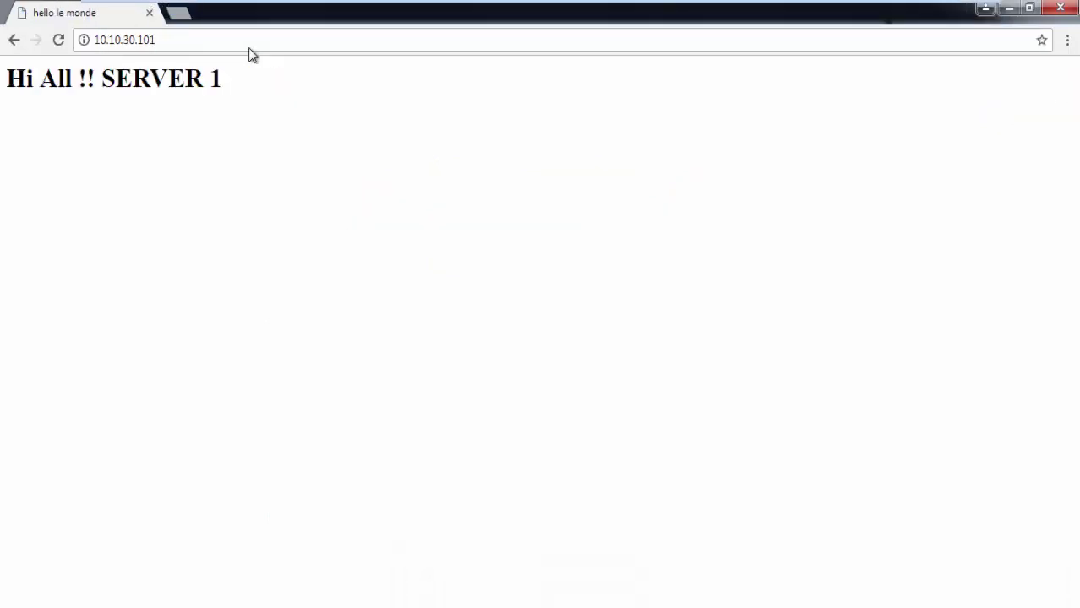
Step: Select the 'Hi All !! SERVER 1' heading and reveal the hidden tray icons
triple_click(149, 85)
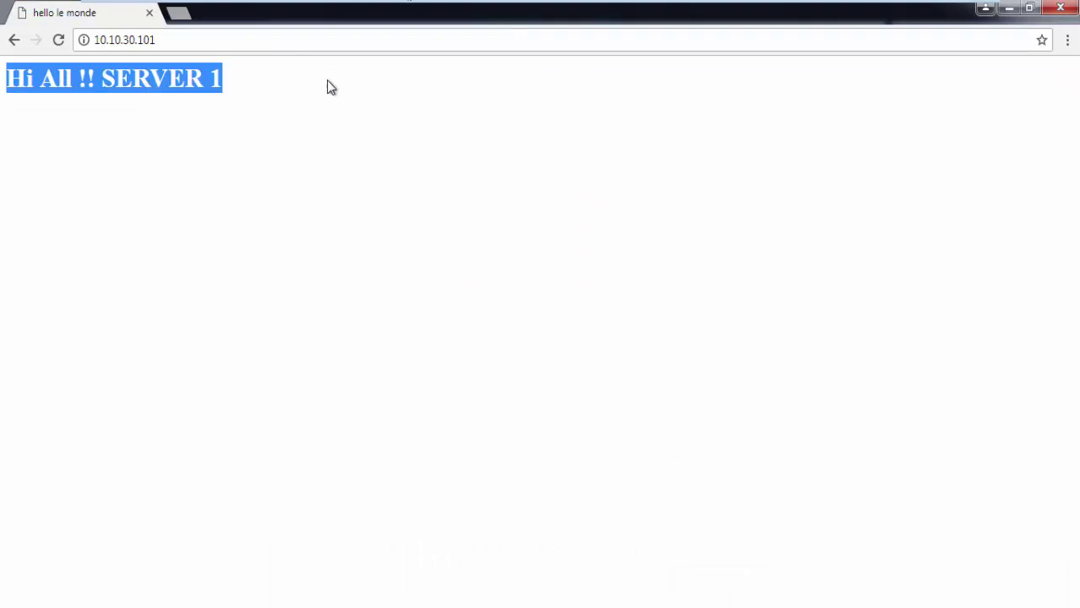
triple_click(203, 91)
left_click(936, 607)
mouse_move(916, 520)
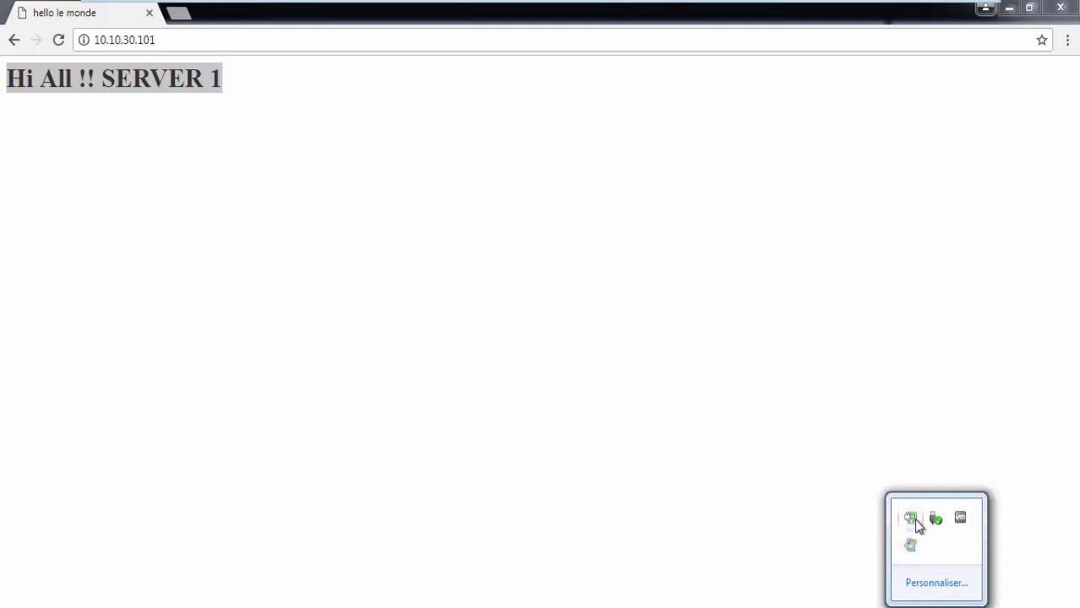
Step: Open the OpenVPN connection log in Notepad from the tray icon's Voir le log
right_click(913, 519)
left_click(822, 407)
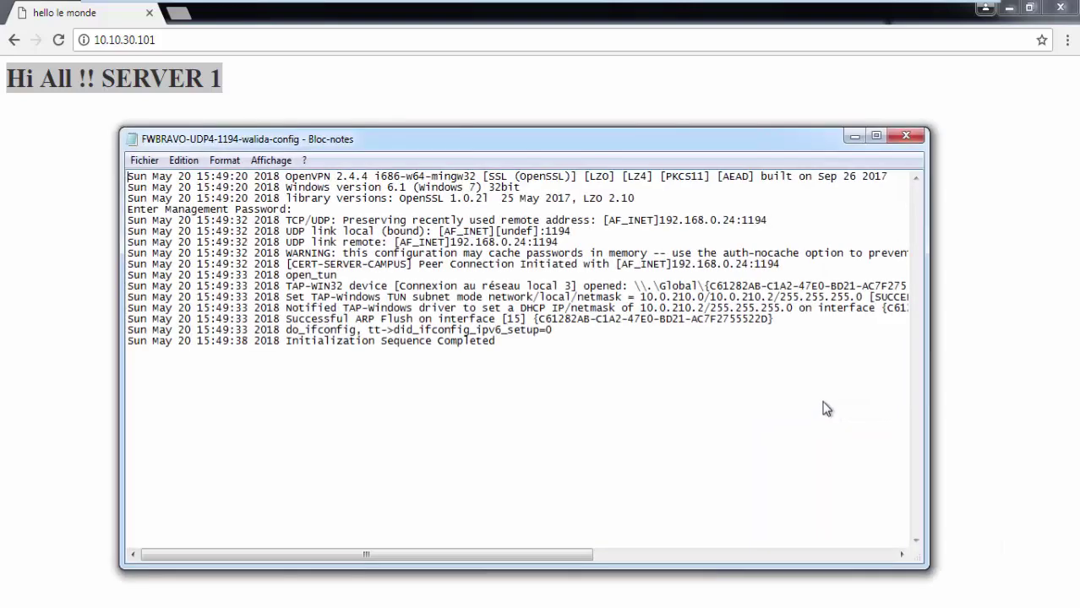
left_click_drag(552, 357, 88, 159)
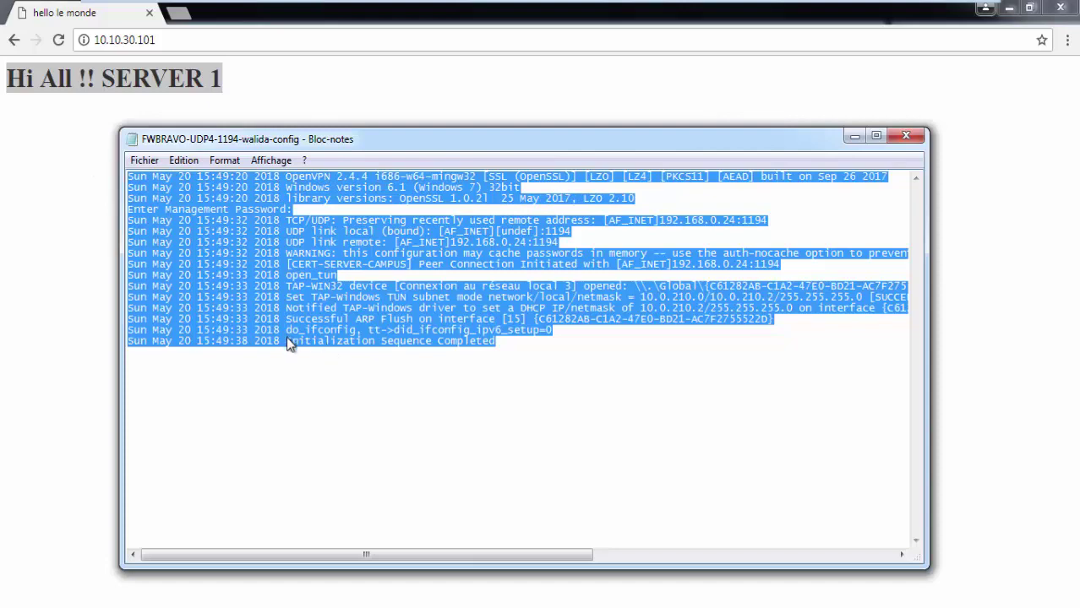
left_click(308, 244)
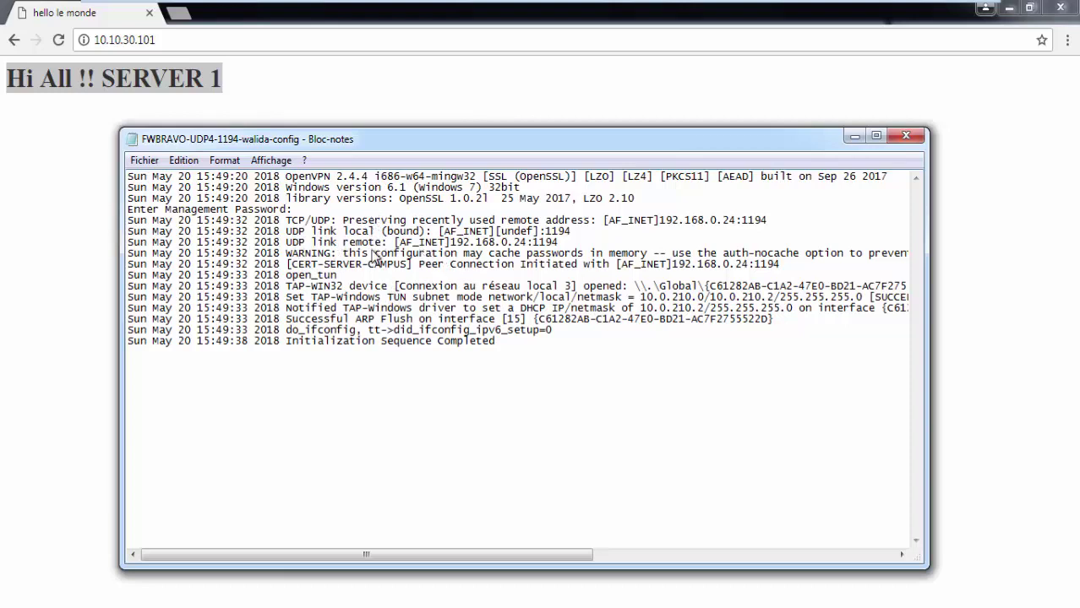
Step: Highlight remote address 192.168.0.24:1194, tunnel IP 10.0.210.2 and 'Initialization Sequence Completed'
left_click_drag(451, 242, 560, 243)
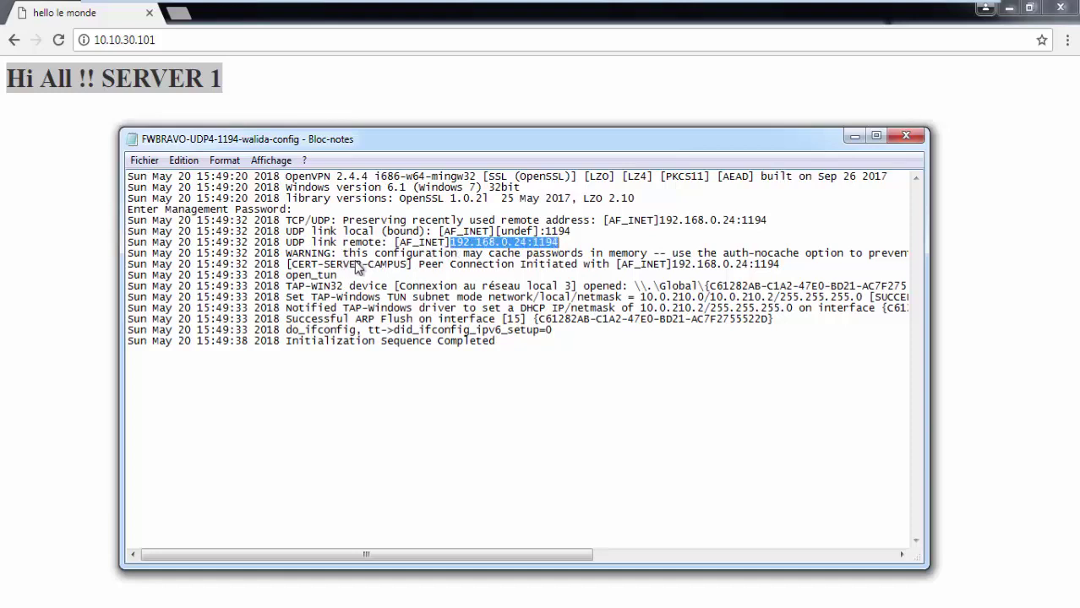
left_click_drag(345, 256, 532, 258)
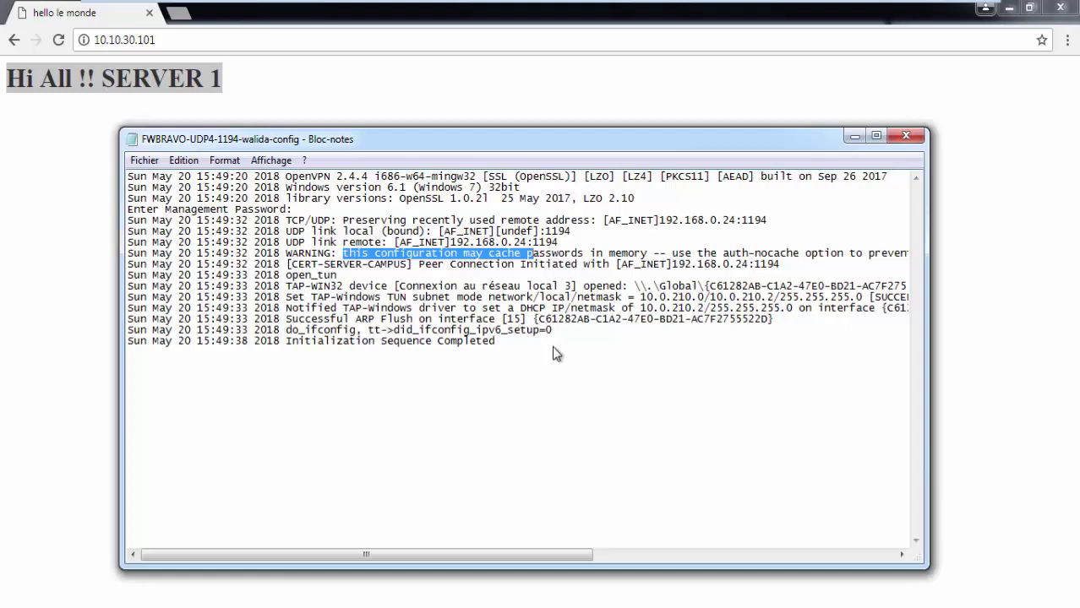
left_click_drag(554, 349, 368, 322)
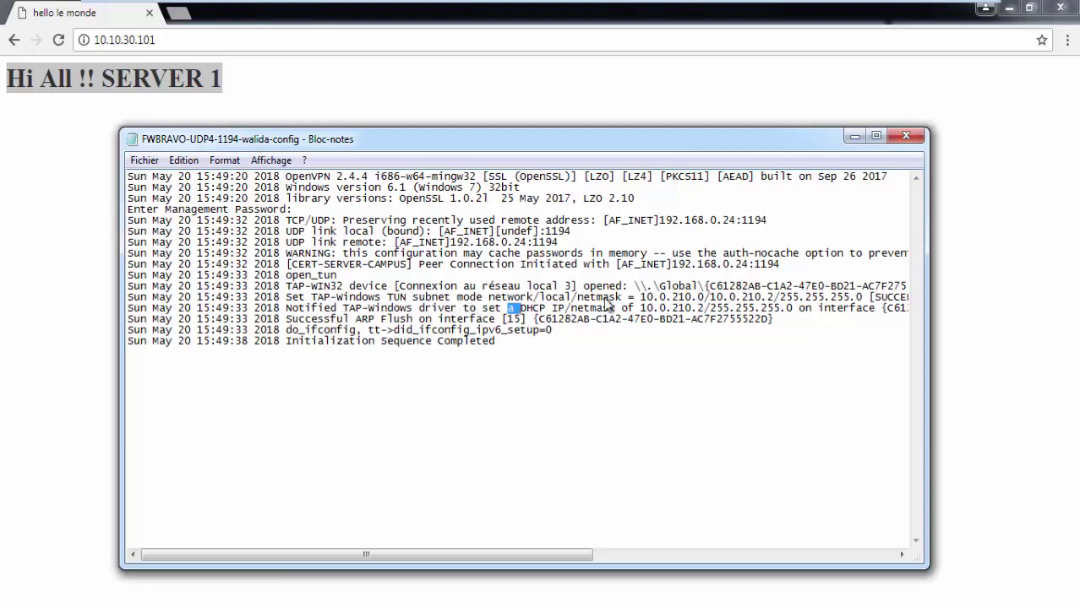
left_click_drag(645, 298, 770, 298)
double_click(725, 309)
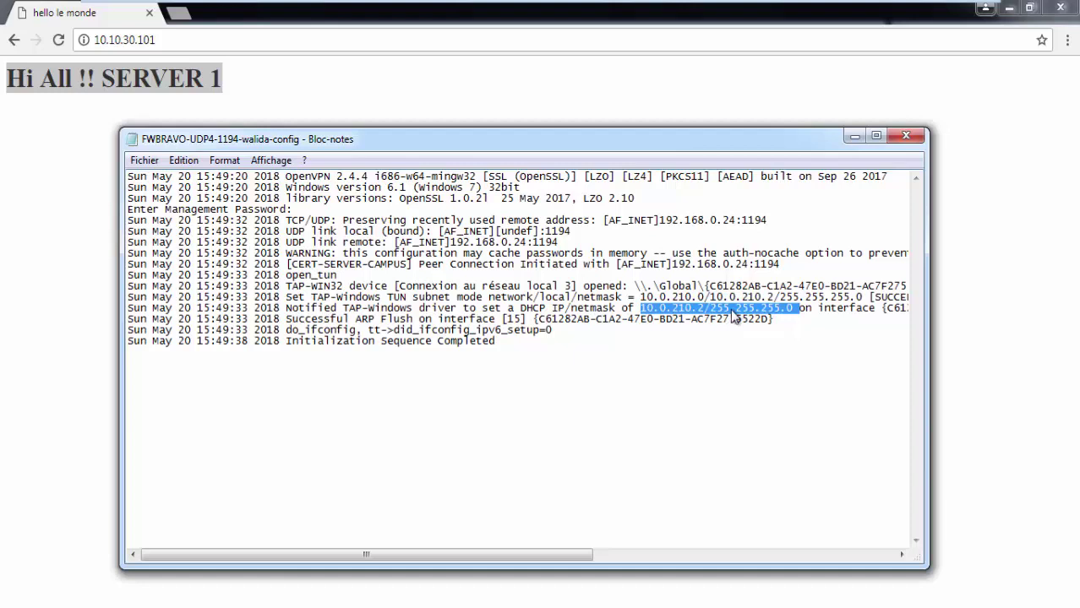
left_click_drag(515, 356, 471, 330)
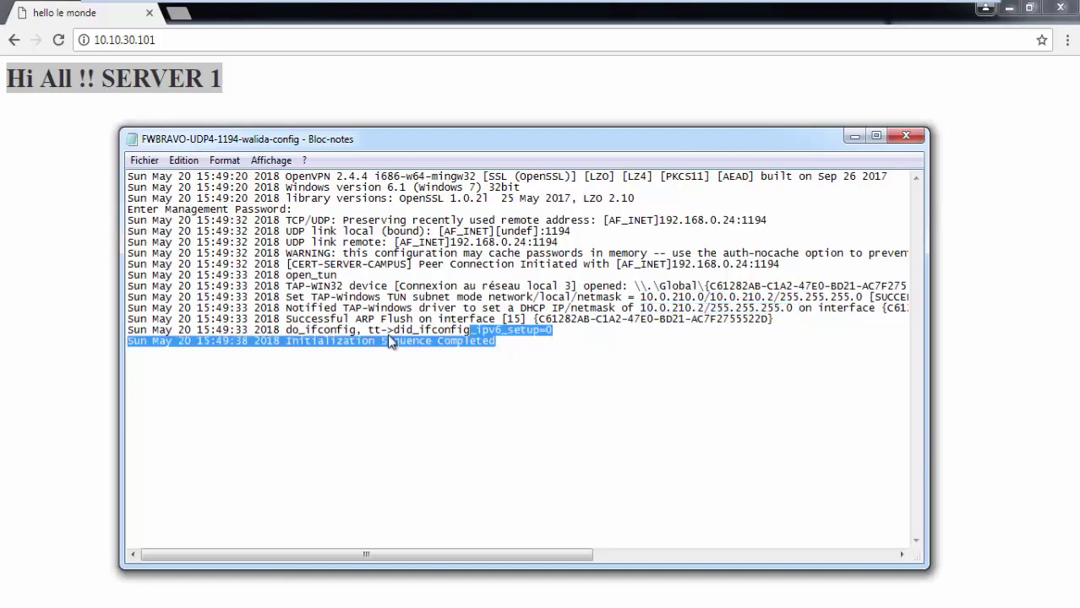
left_click_drag(279, 352, 112, 347)
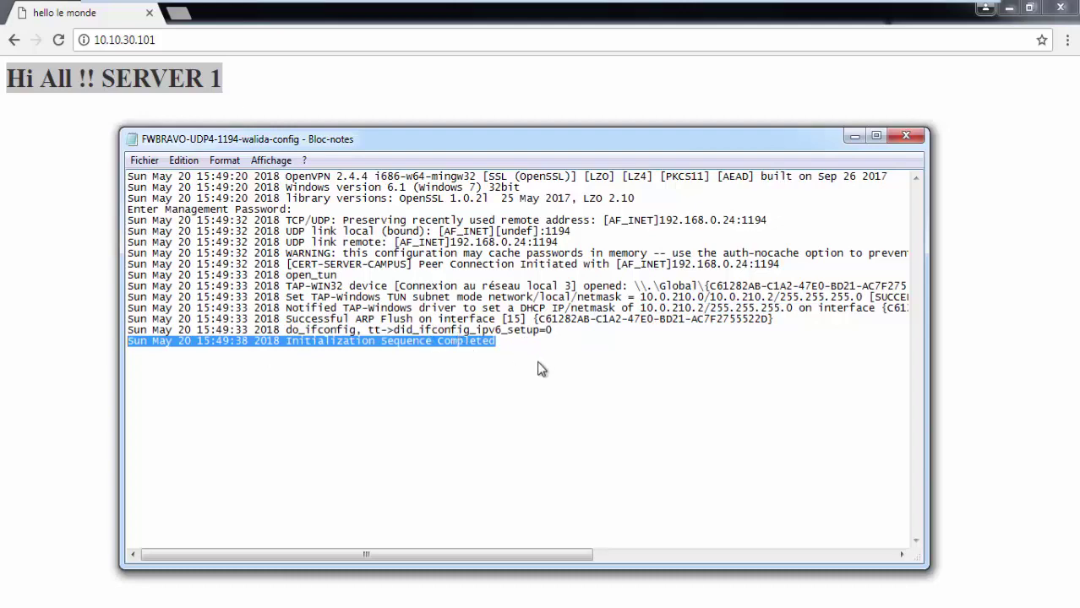
Step: Browse through Ordinateur to C:\Programmes\OpenVPN\config in Windows Explorer
left_click(855, 136)
key("super")
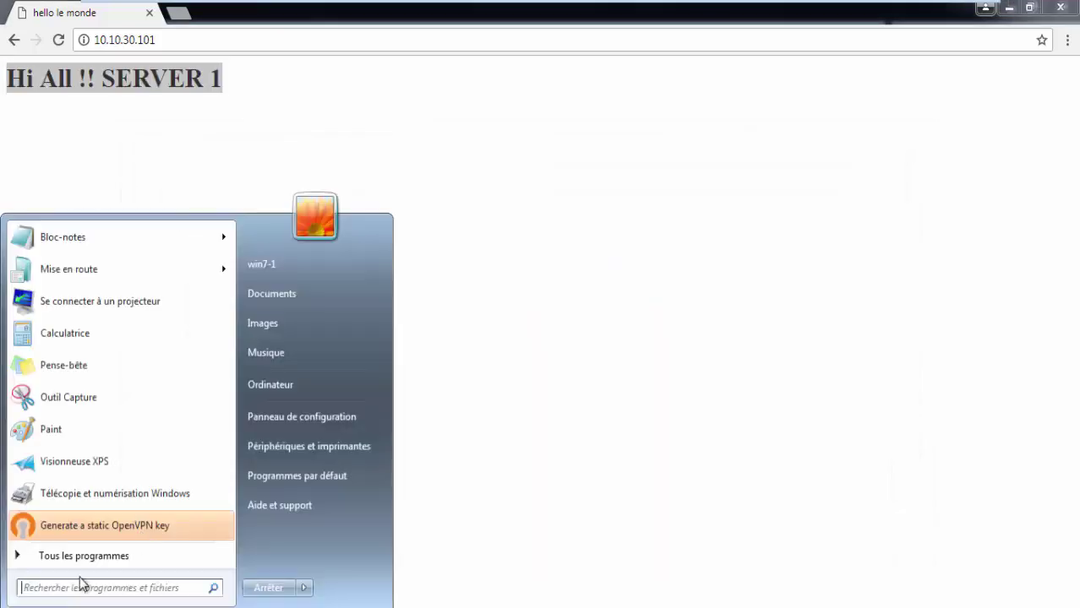
left_click(270, 385)
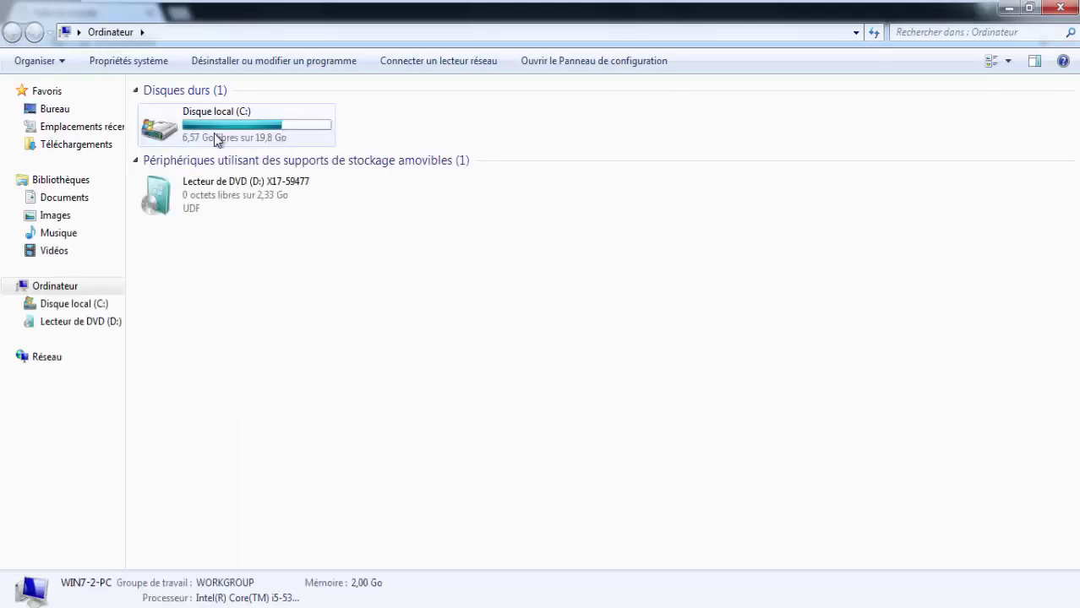
double_click(251, 132)
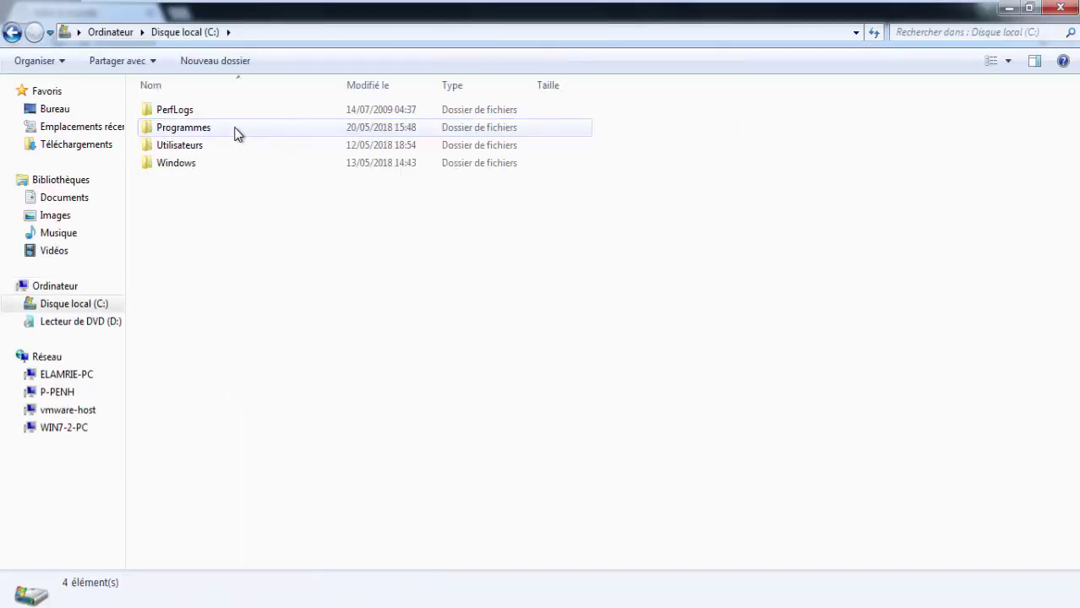
left_click(234, 133)
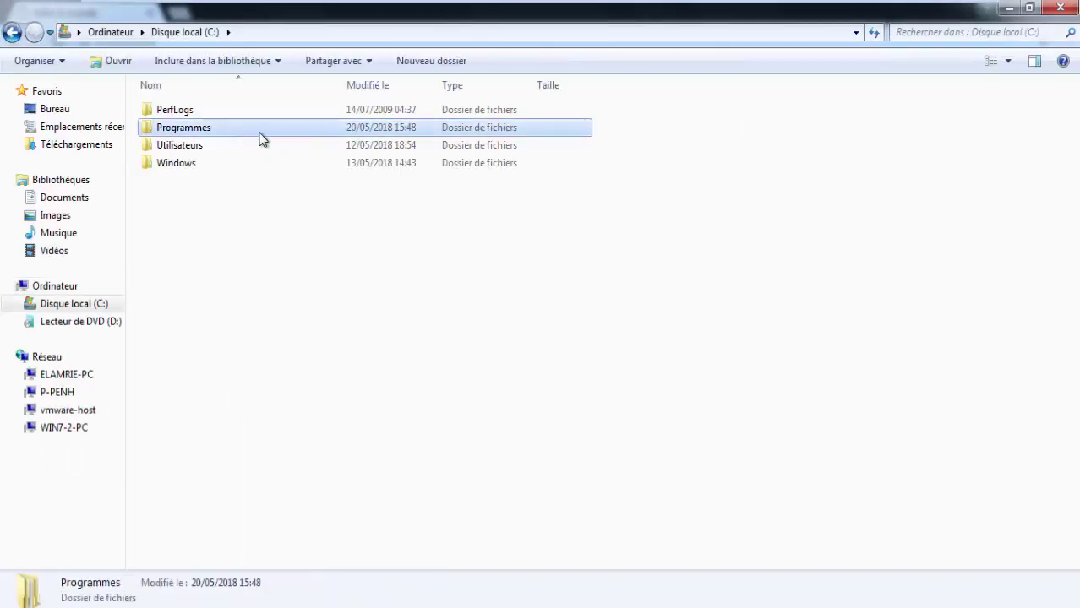
double_click(262, 137)
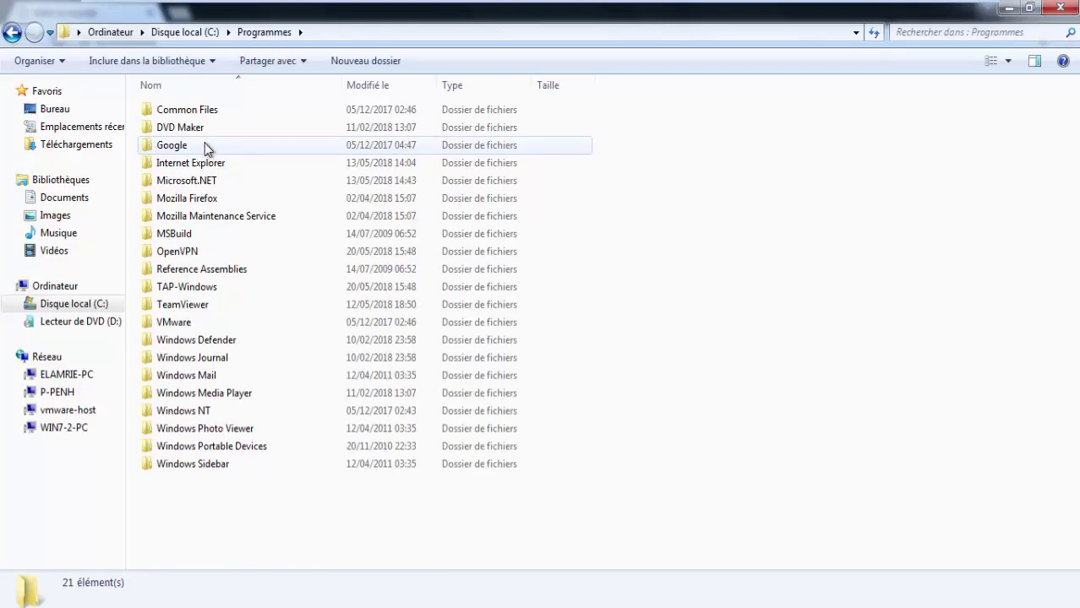
double_click(188, 251)
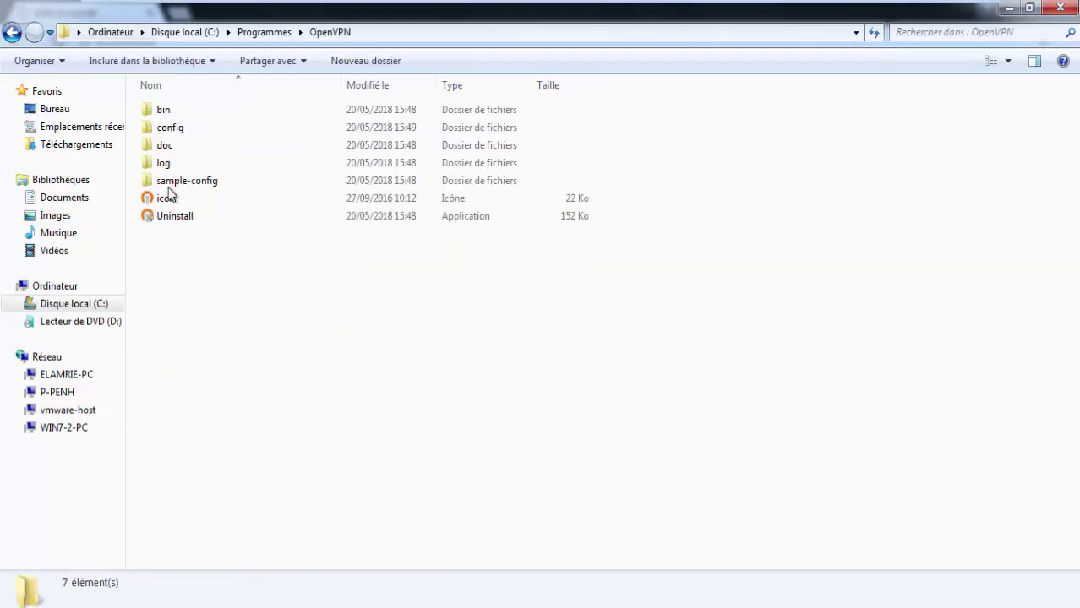
double_click(172, 128)
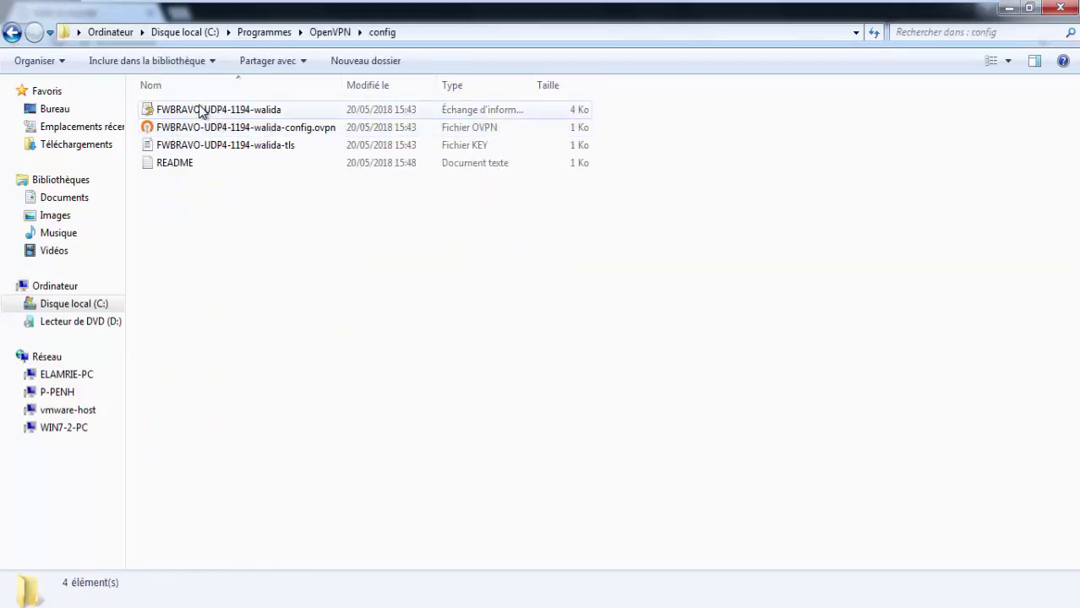
Step: Open the FWBRAVO-UDP4-1194 certificate bundle, then cancel the certificate import wizard
left_click(257, 116)
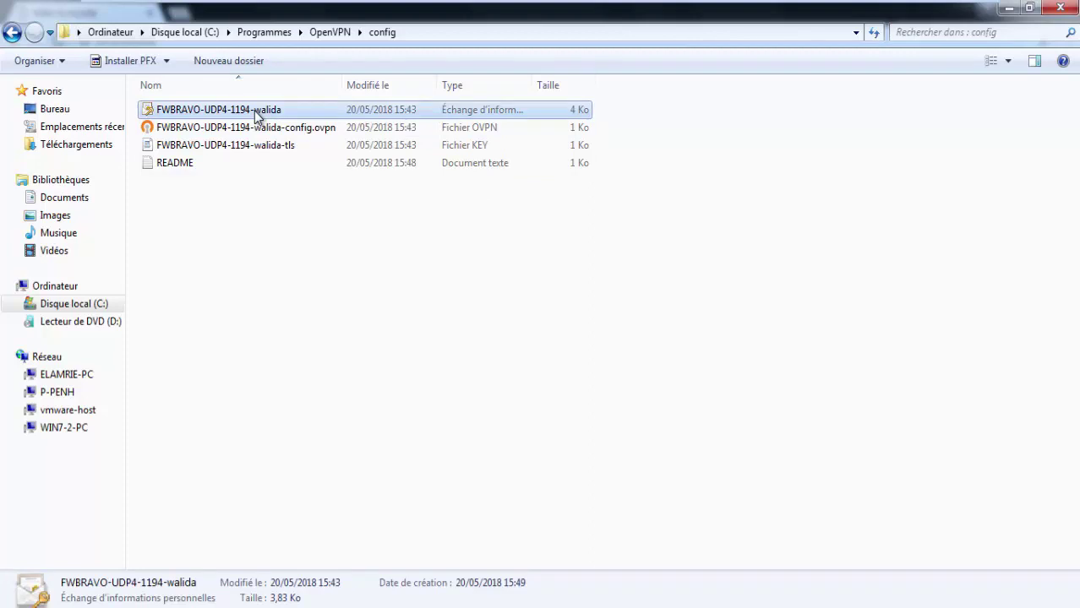
double_click(257, 116)
left_click(449, 448)
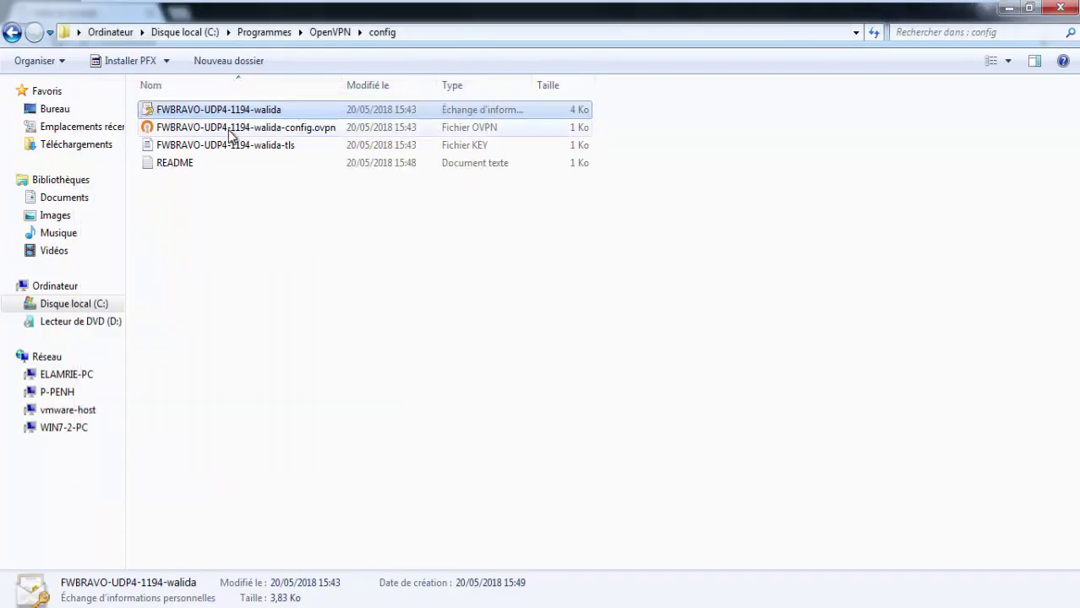
left_click(231, 132)
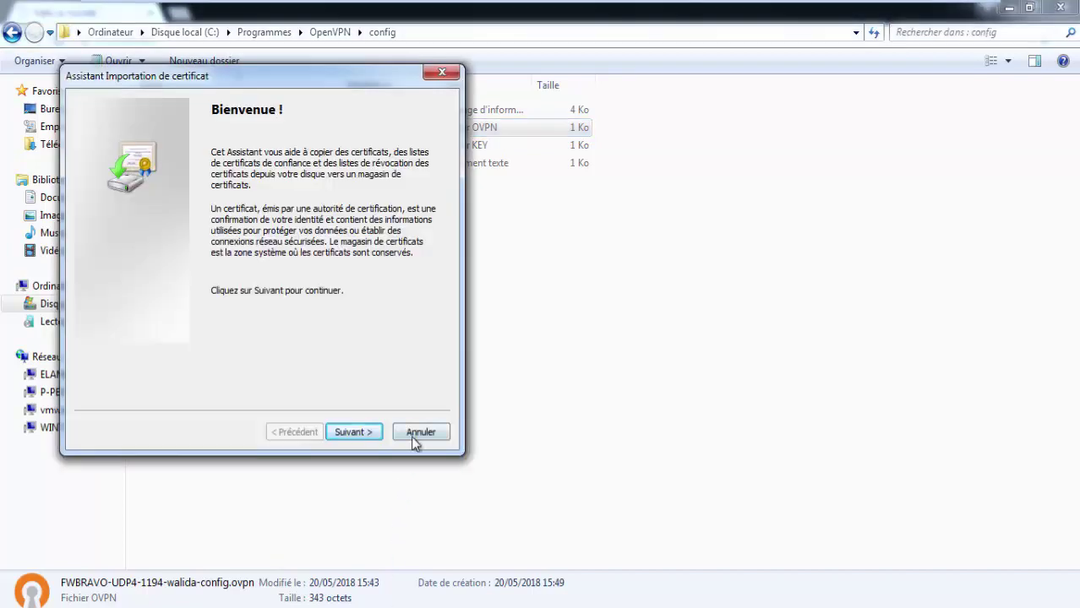
left_click(417, 437)
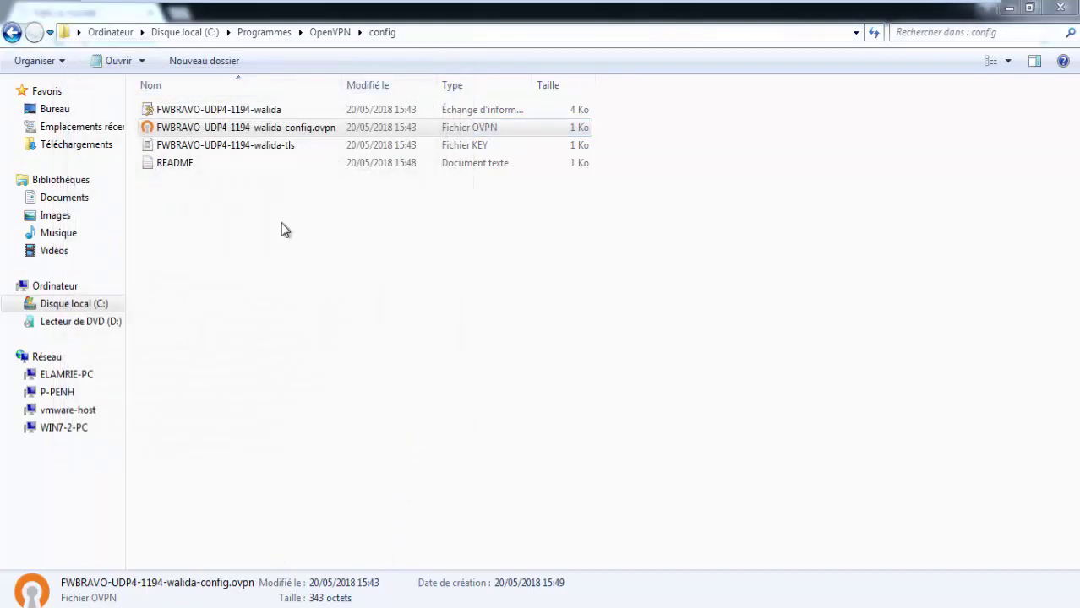
Step: Open the client TLS key file with WordPad via Ouvrir avec
left_click(291, 147)
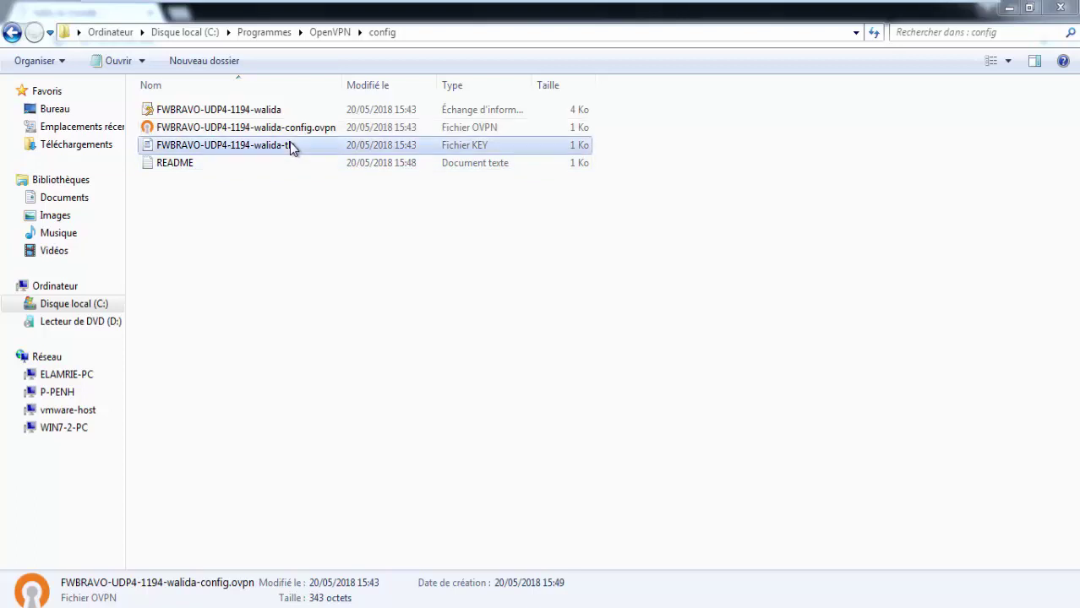
right_click(248, 147)
mouse_move(384, 177)
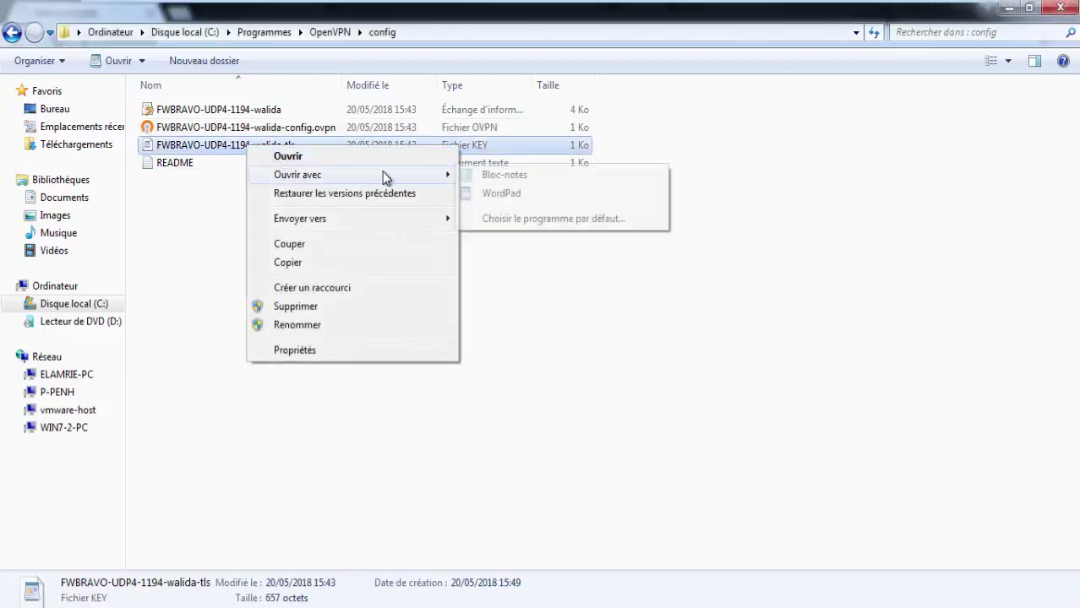
left_click(482, 194)
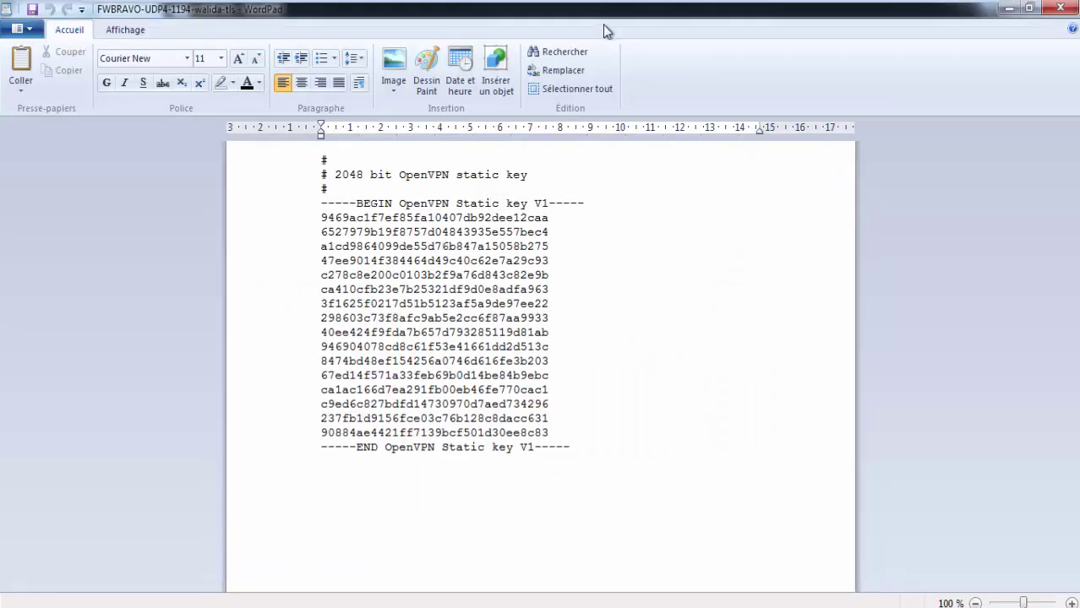
Step: In the Windows 7 - 2 browser, edit the OpenVPN Remote Access server under VPN > OpenVPN > Servers
mouse_move(694, 7)
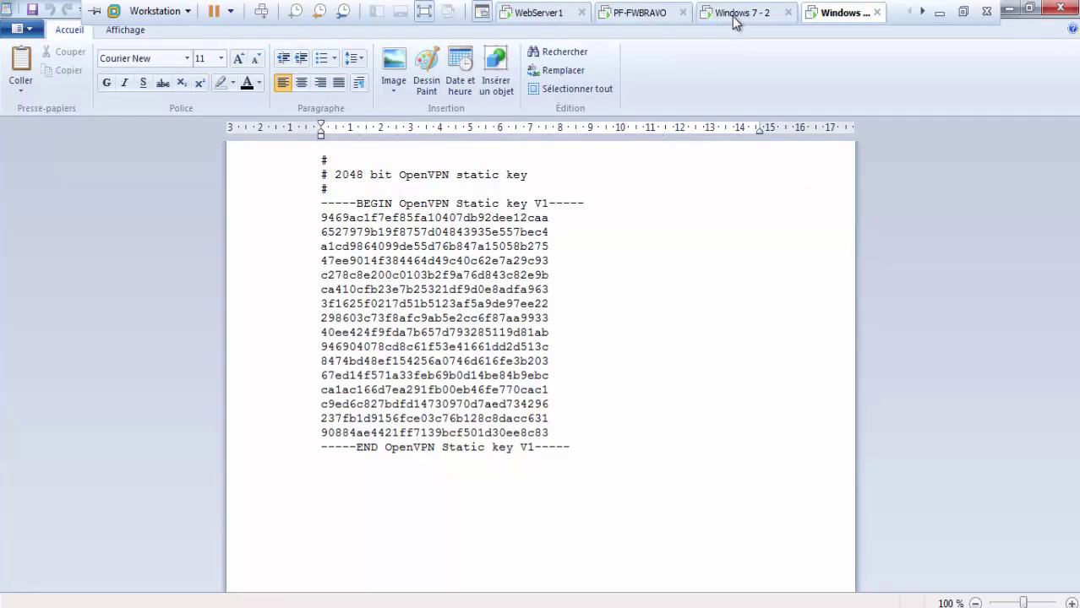
left_click(654, 13)
left_click(727, 12)
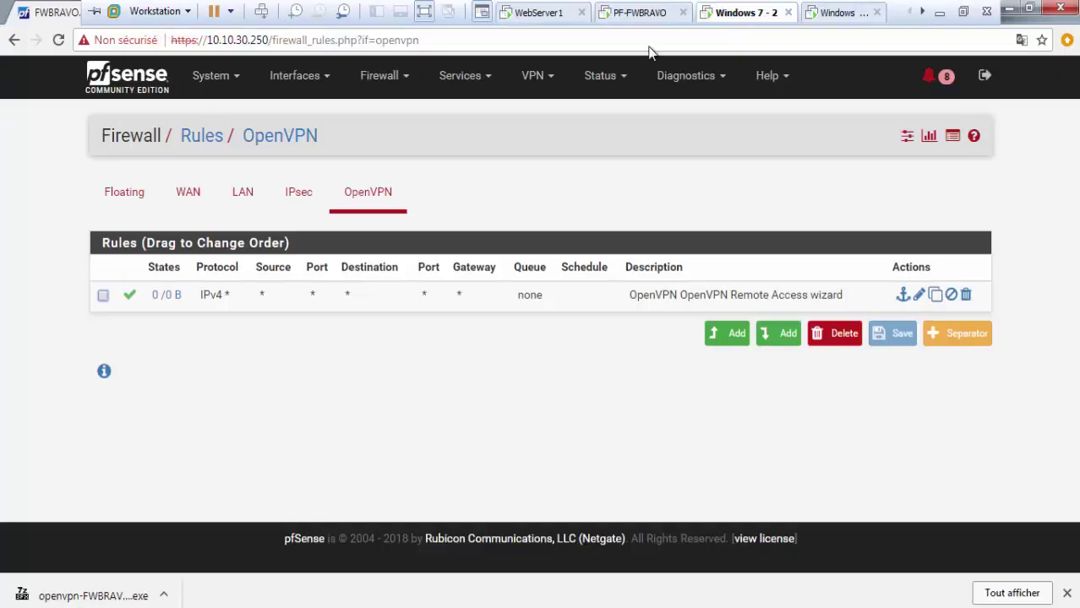
left_click(381, 76)
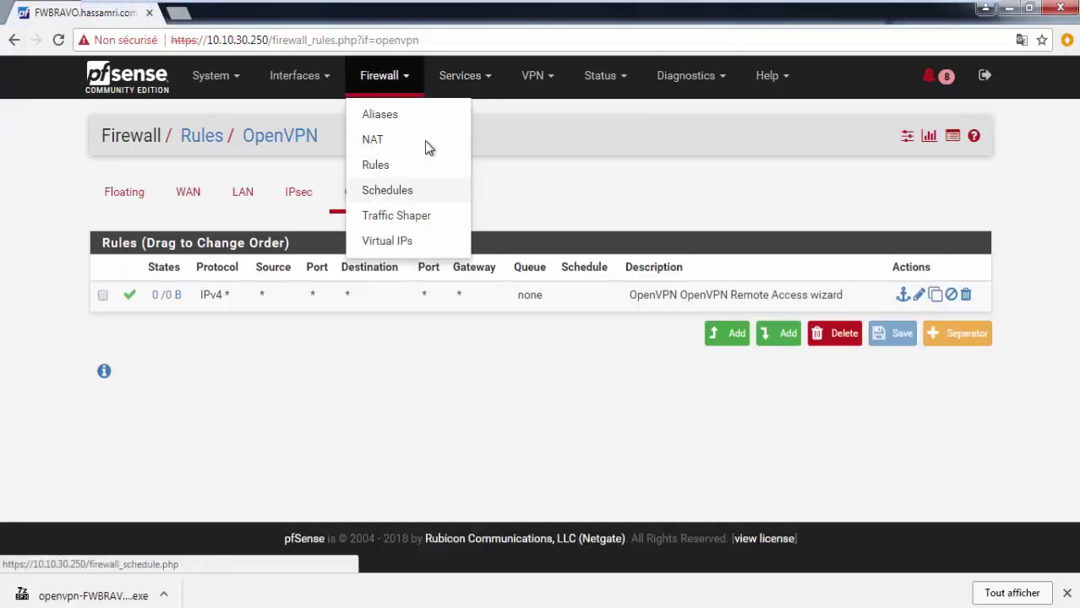
left_click(535, 76)
left_click(546, 169)
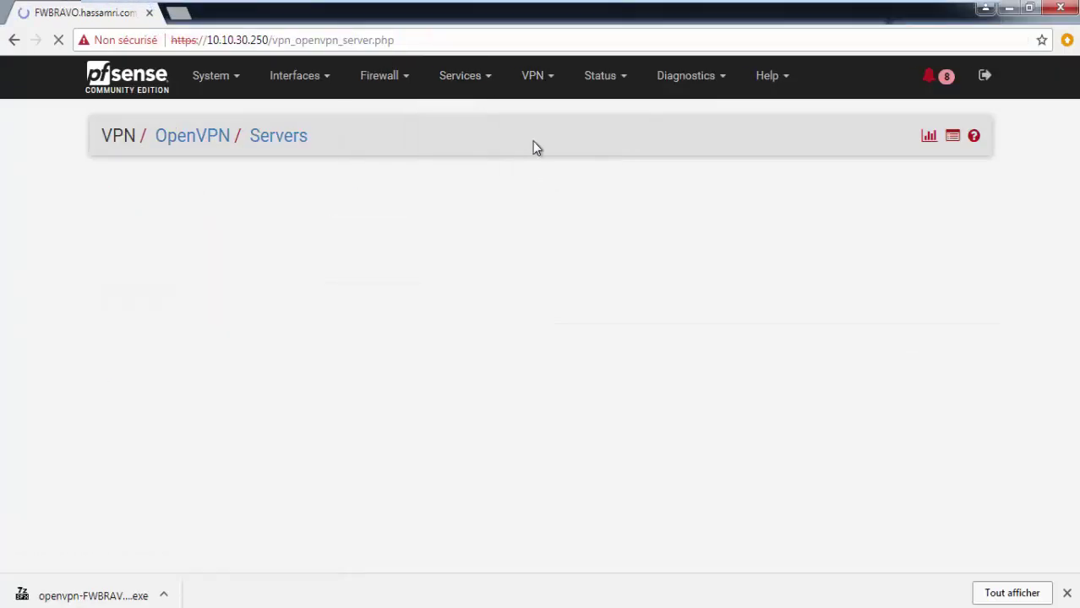
left_click(915, 295)
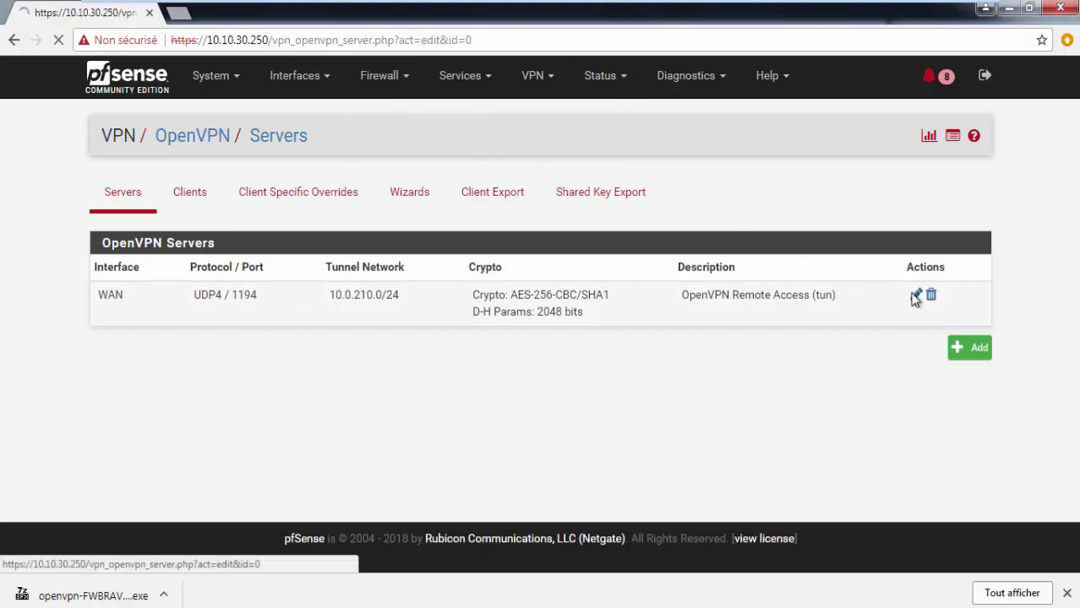
Step: Enlarge the TLS Key box, copy its first key line, and minimize the virtual machine view
scroll(564, 321, "down", 5)
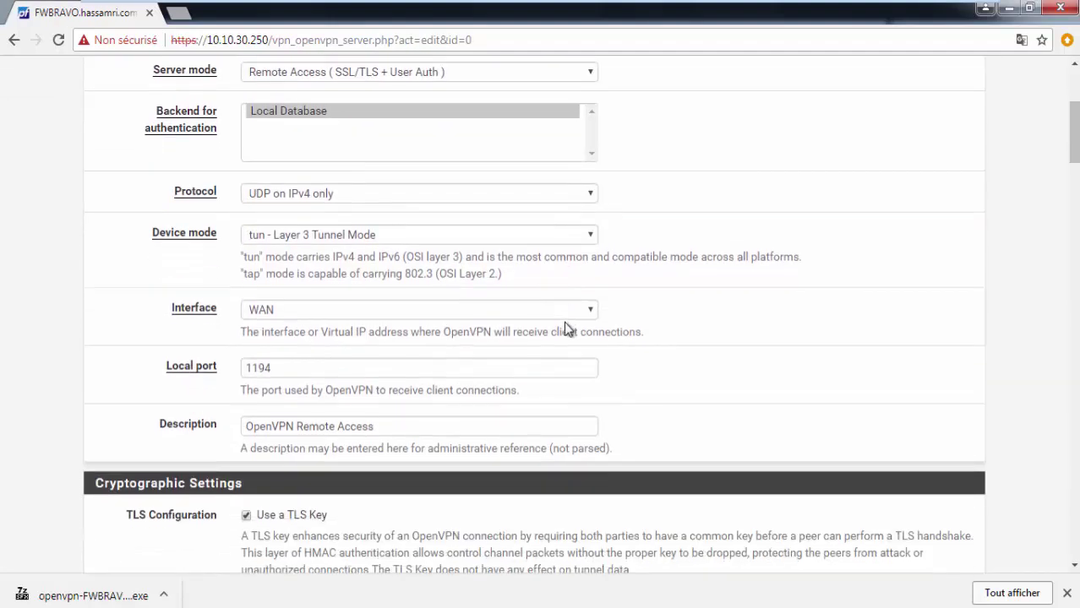
scroll(564, 326, "down", 3)
left_click_drag(595, 272, 649, 402)
double_click(290, 270)
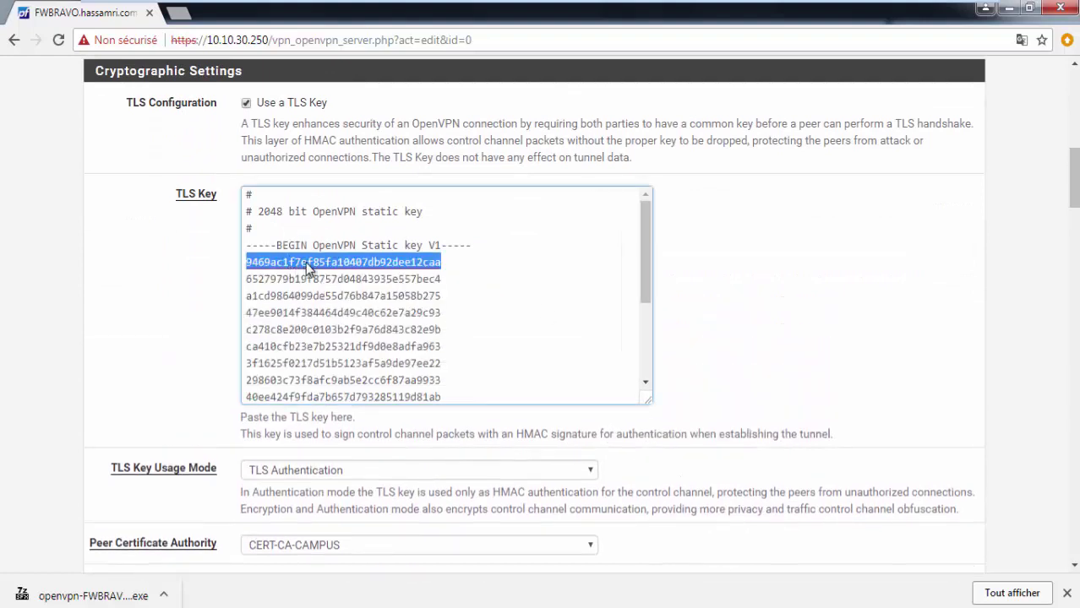
right_click(304, 264)
left_click(347, 361)
mouse_move(753, 6)
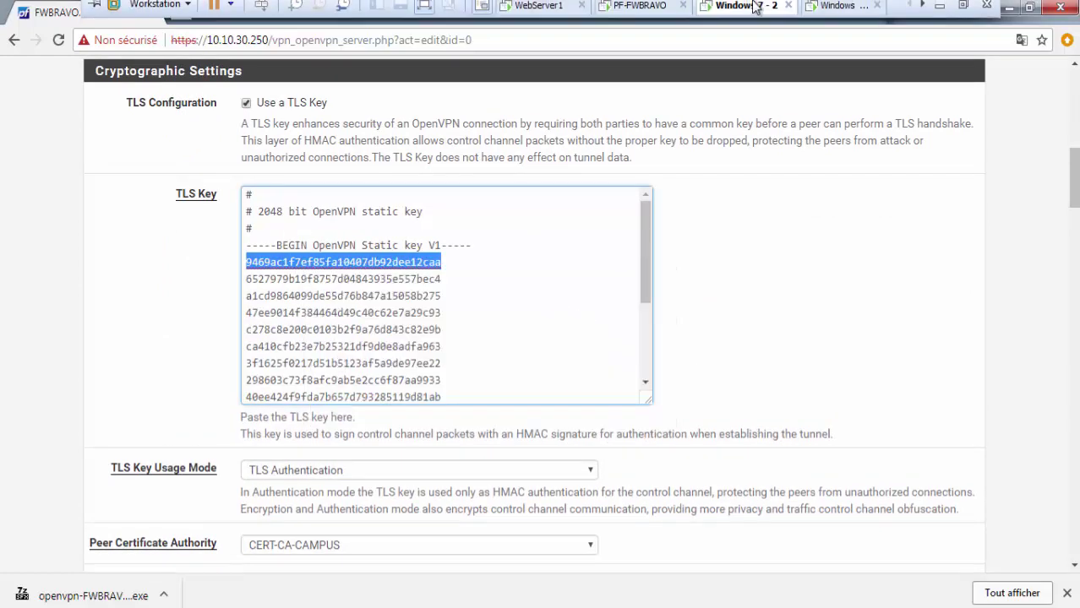
left_click(939, 13)
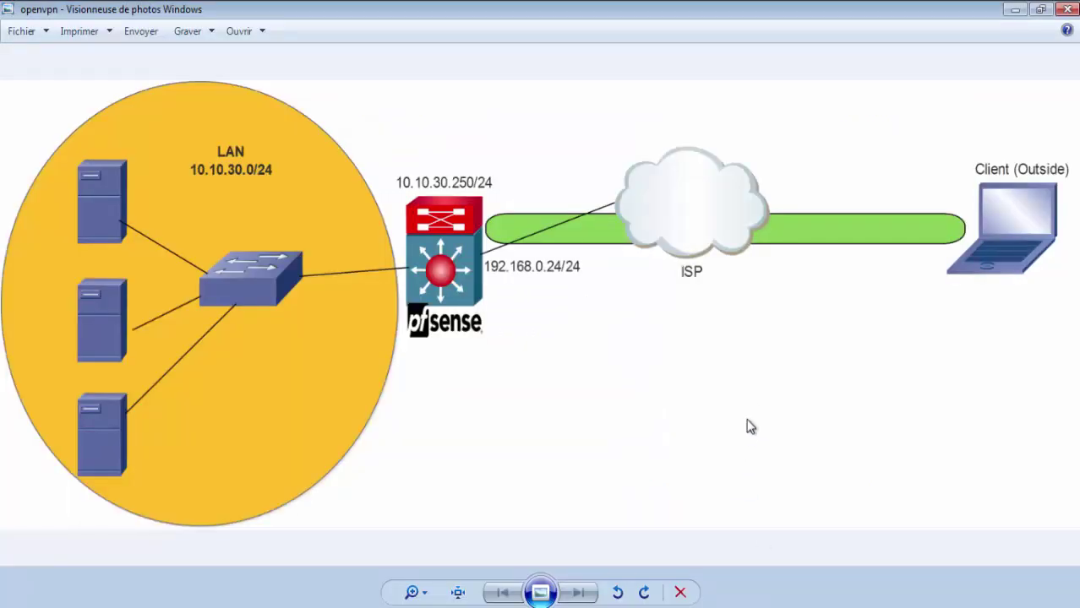
Step: Return to the client TLS key file in WordPad on the Windows 7 - 1 machine
mouse_move(757, 606)
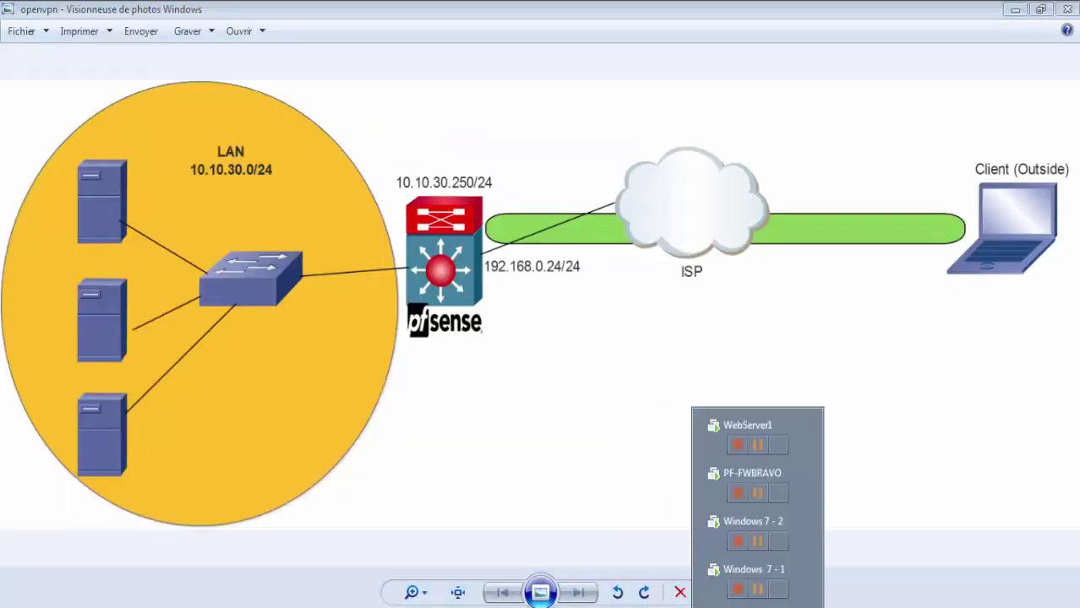
left_click(708, 575)
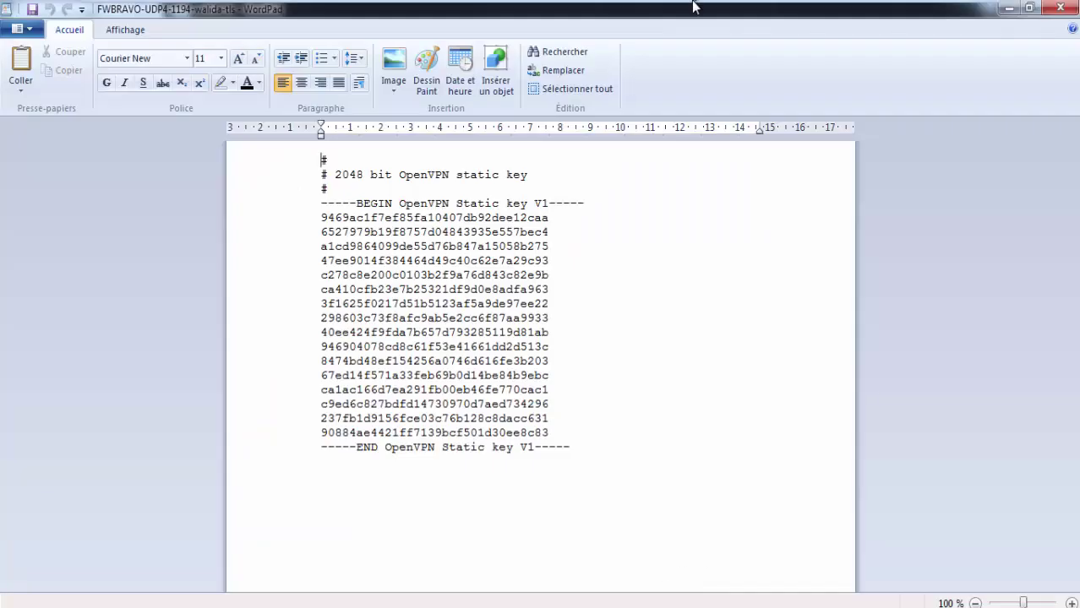
mouse_move(755, 10)
left_click(720, 13)
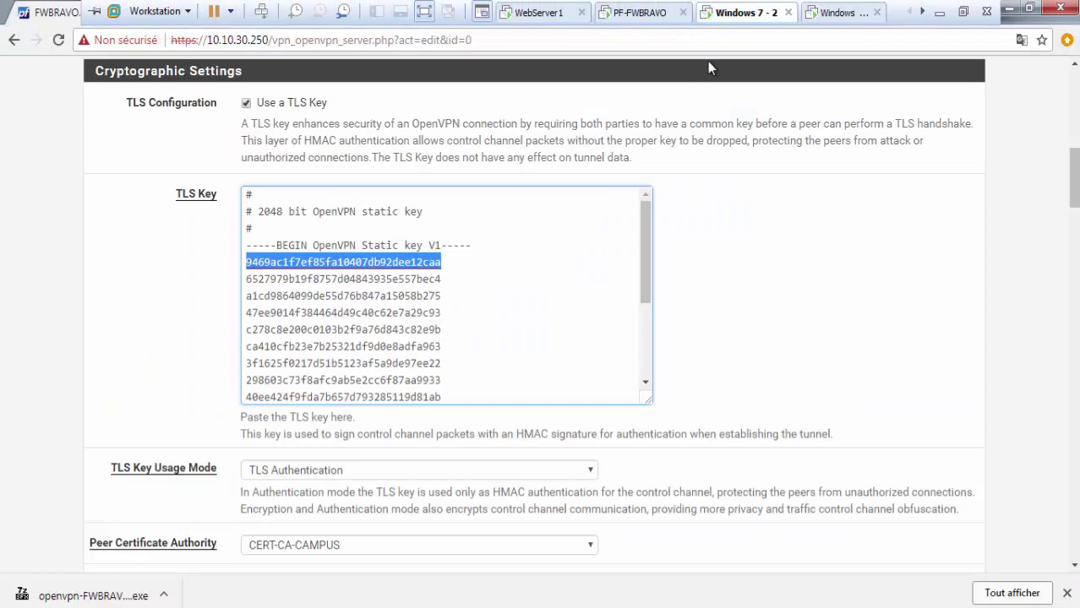
left_click(827, 14)
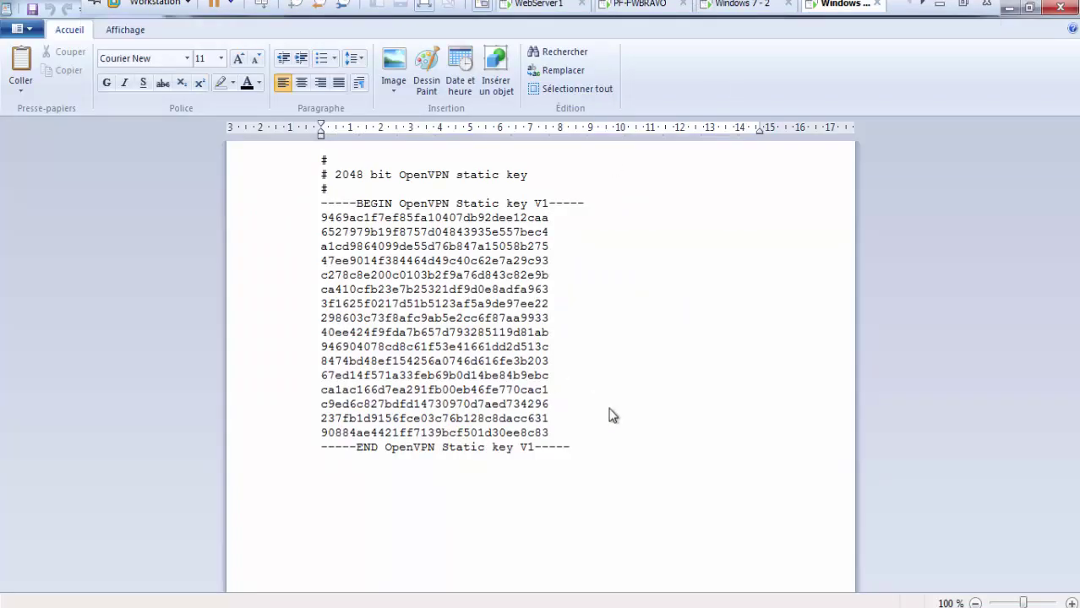
Step: Search the key file for the copied server key line, then close the search and WordPad
key("ctrl+f")
left_click(287, 284)
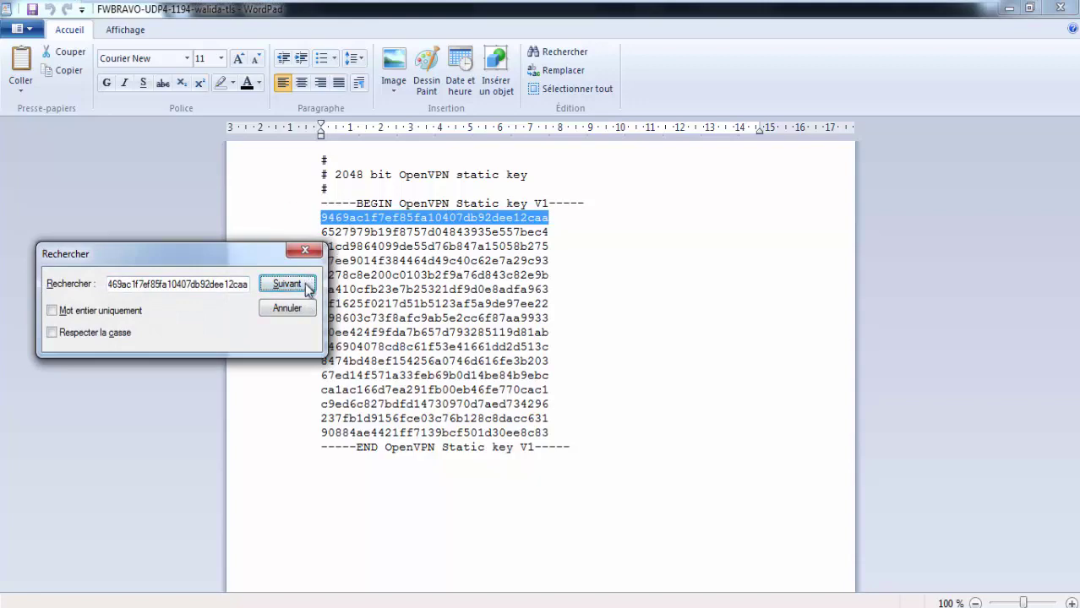
left_click(287, 307)
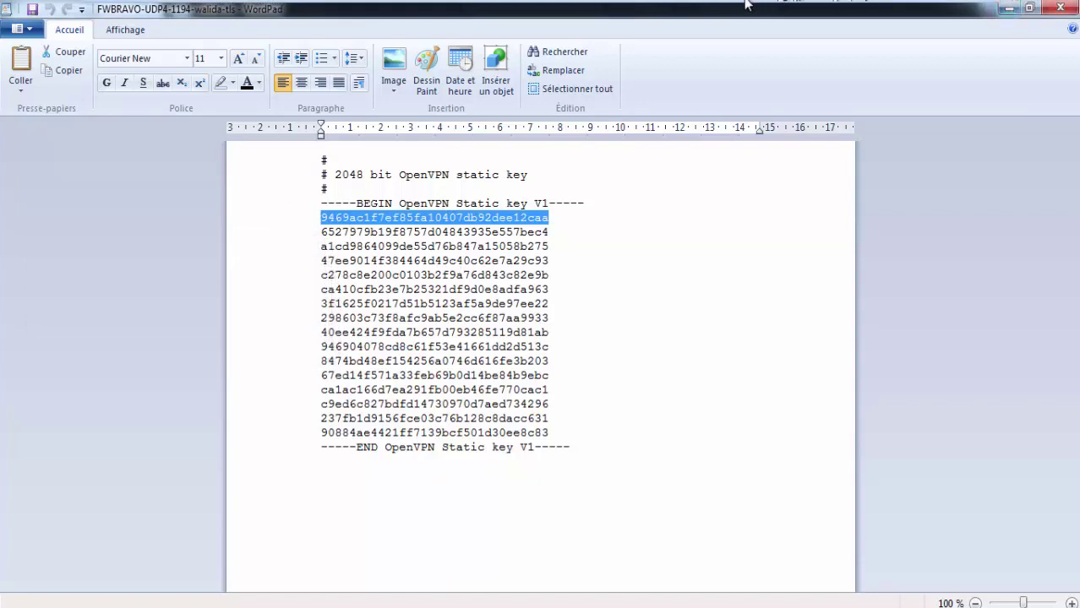
left_click(1060, 8)
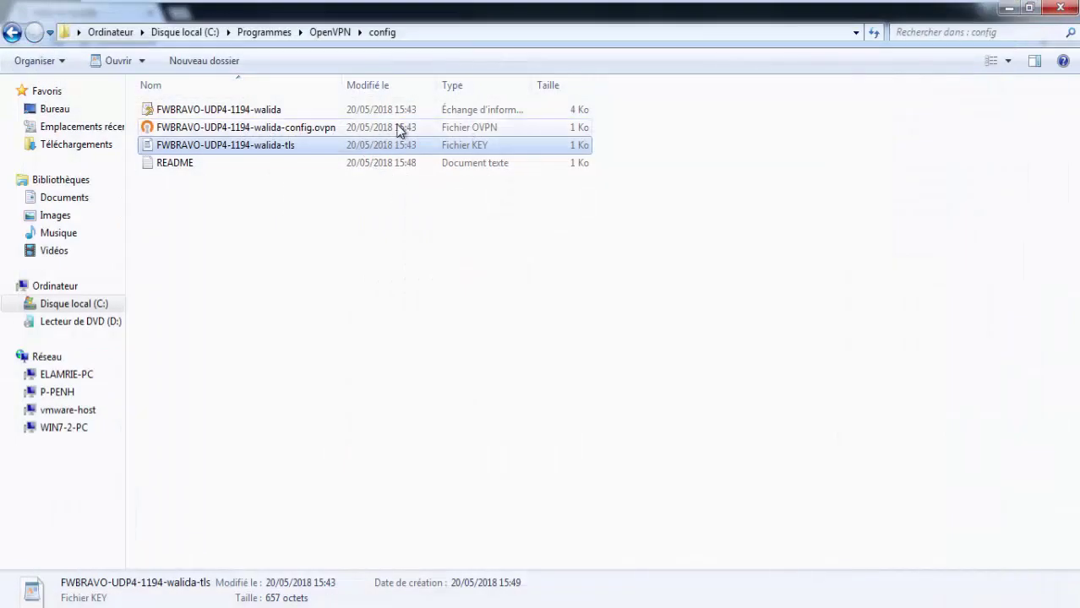
Step: Select the .ovpn client configuration file and switch to the pfSense firewall console
left_click(314, 128)
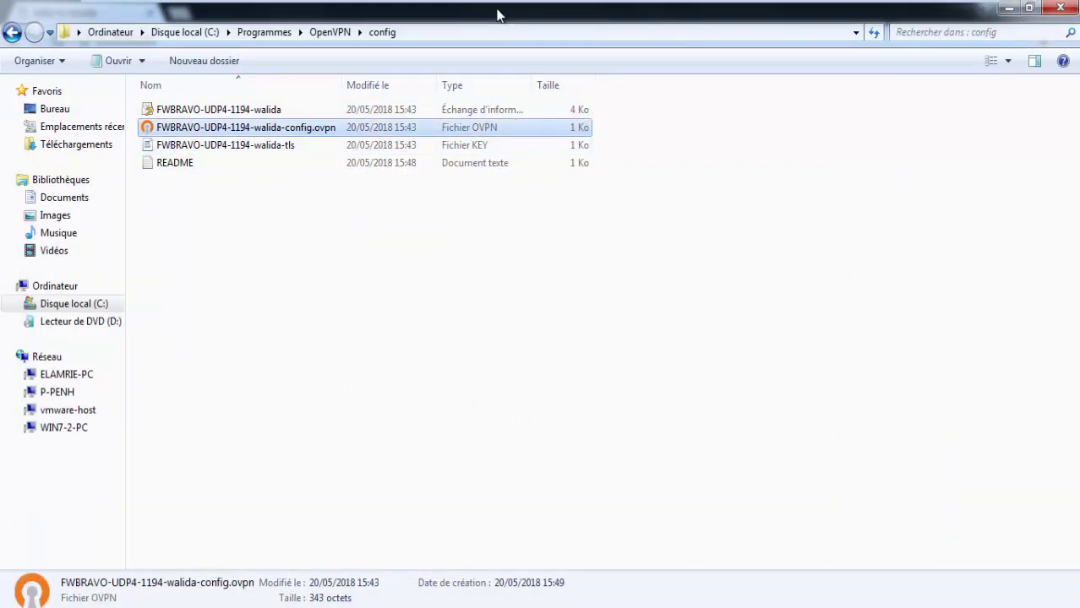
mouse_move(735, 2)
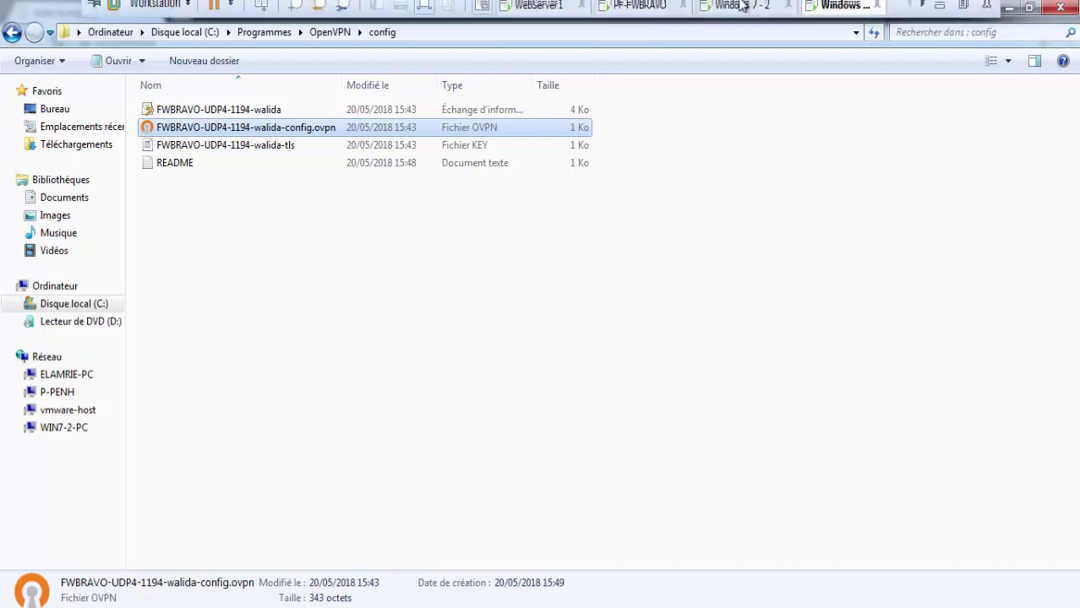
left_click(640, 15)
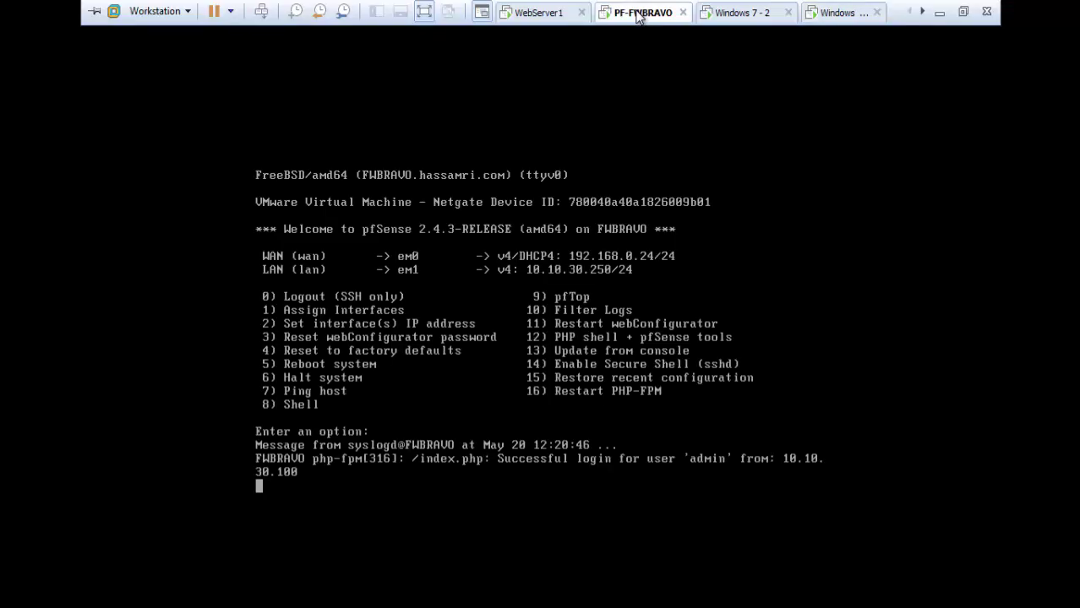